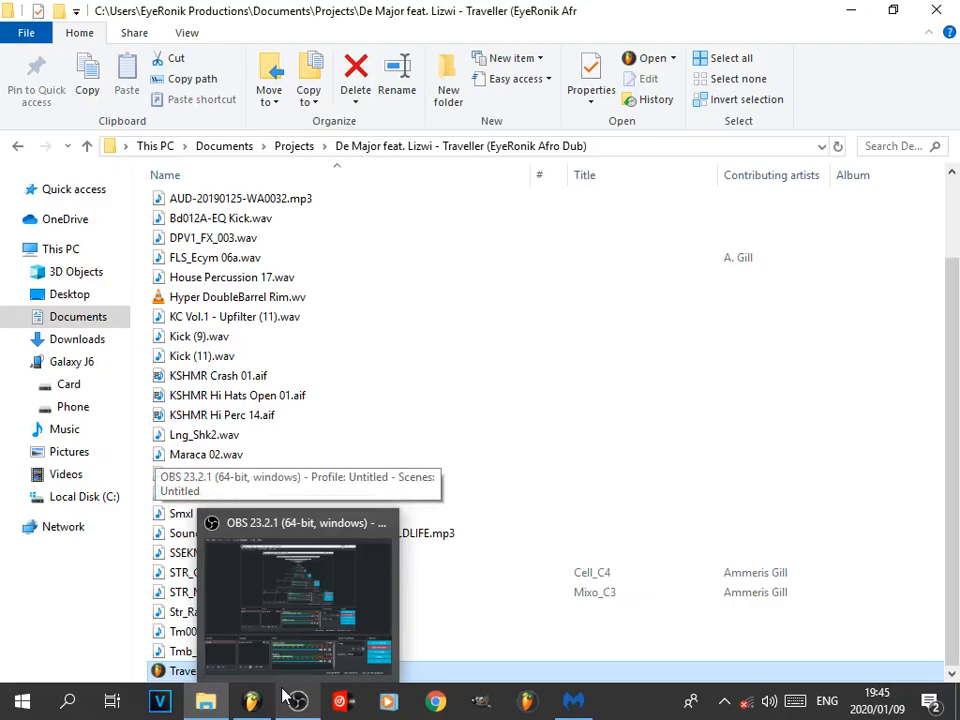
# Switch to the Traveller dark dub project in FL Studio and show the playlist's full song length from Track 1
pyautogui.click(254, 701)
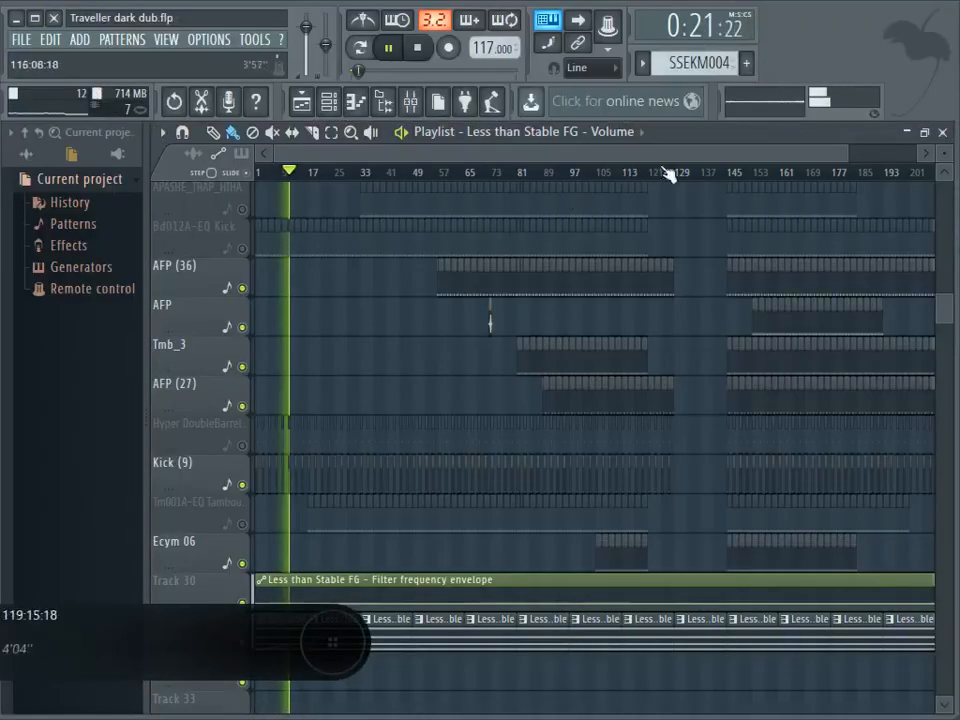
pyautogui.moveTo(843, 151); pyautogui.dragTo(893, 213)
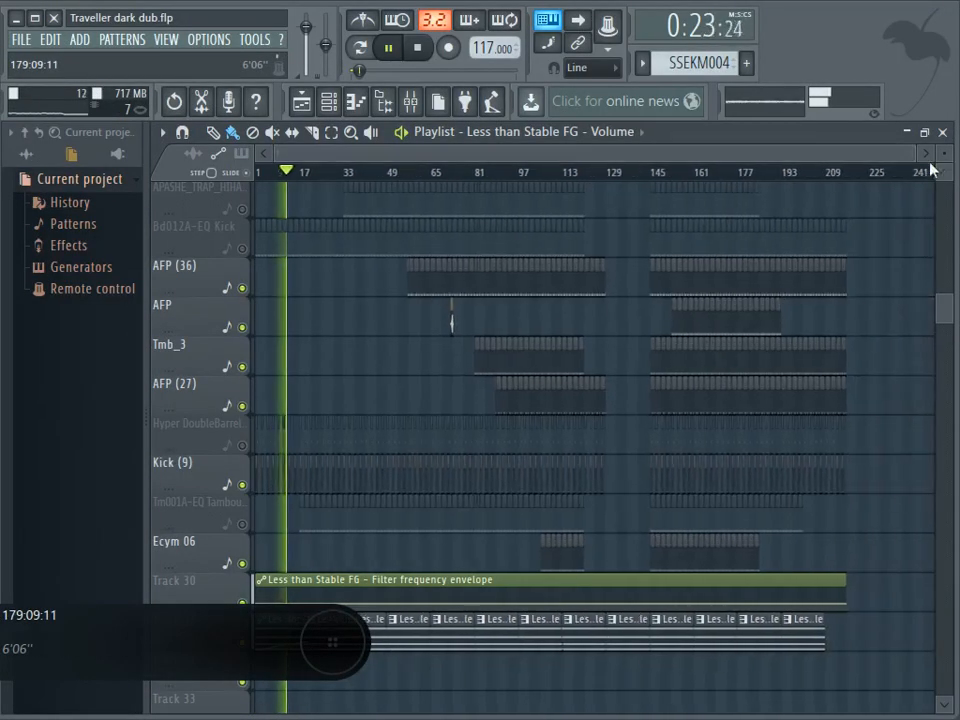
pyautogui.scroll(7, 948, 177)
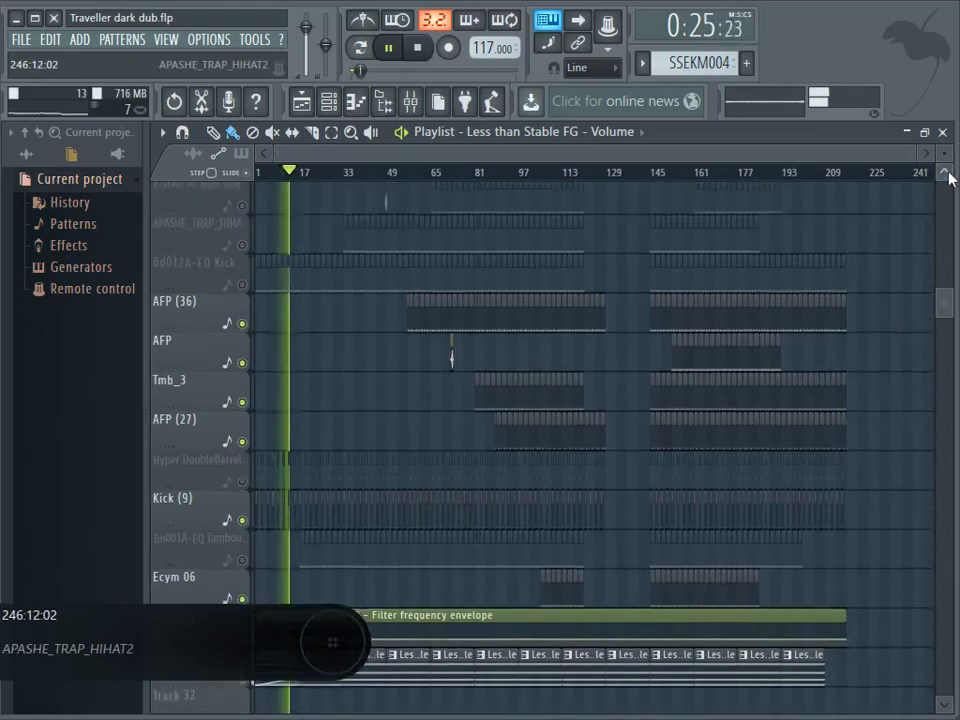
pyautogui.scroll(7, 948, 177)
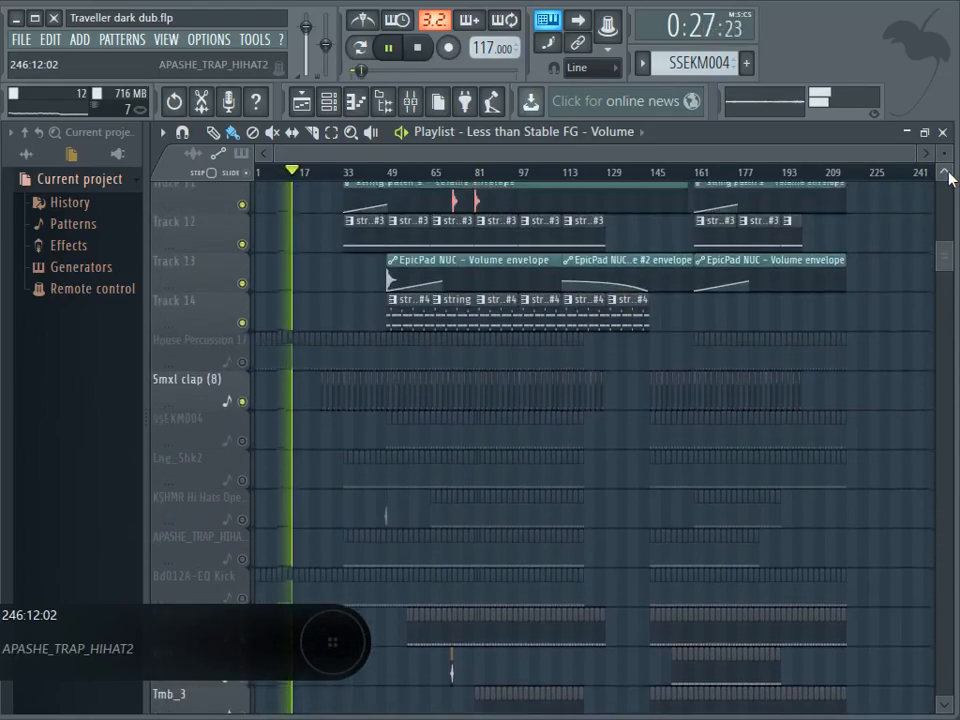
pyautogui.scroll(3, 948, 177)
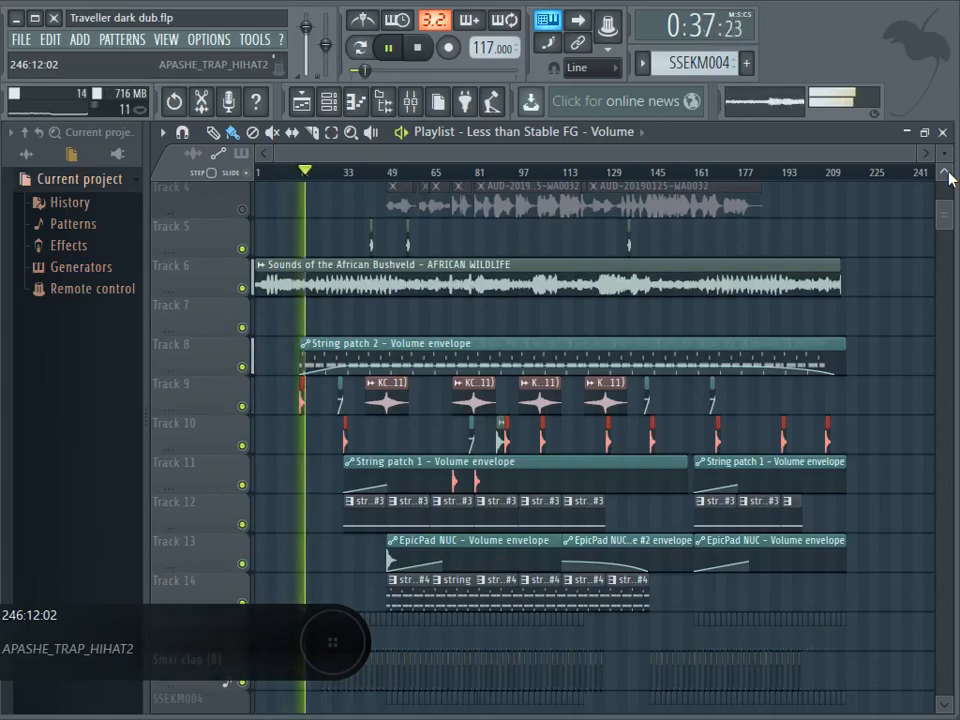
pyautogui.scroll(3, 948, 177)
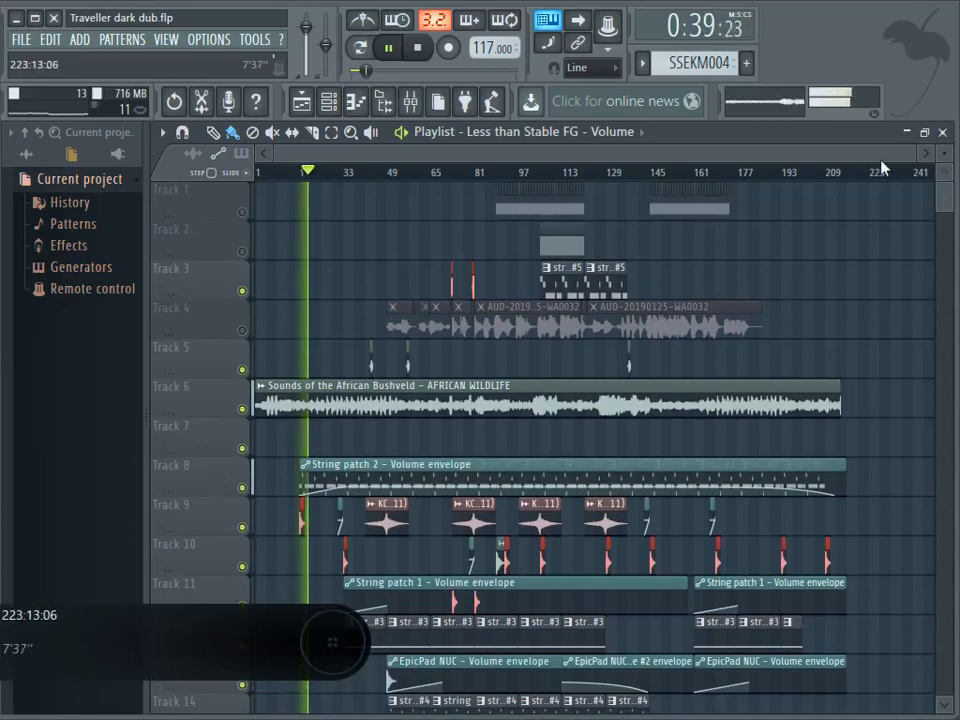
# Examine the playlist's melodic, effects and percussion tracks during playback, and stop the song
pyautogui.moveTo(910, 154); pyautogui.dragTo(809, 157)
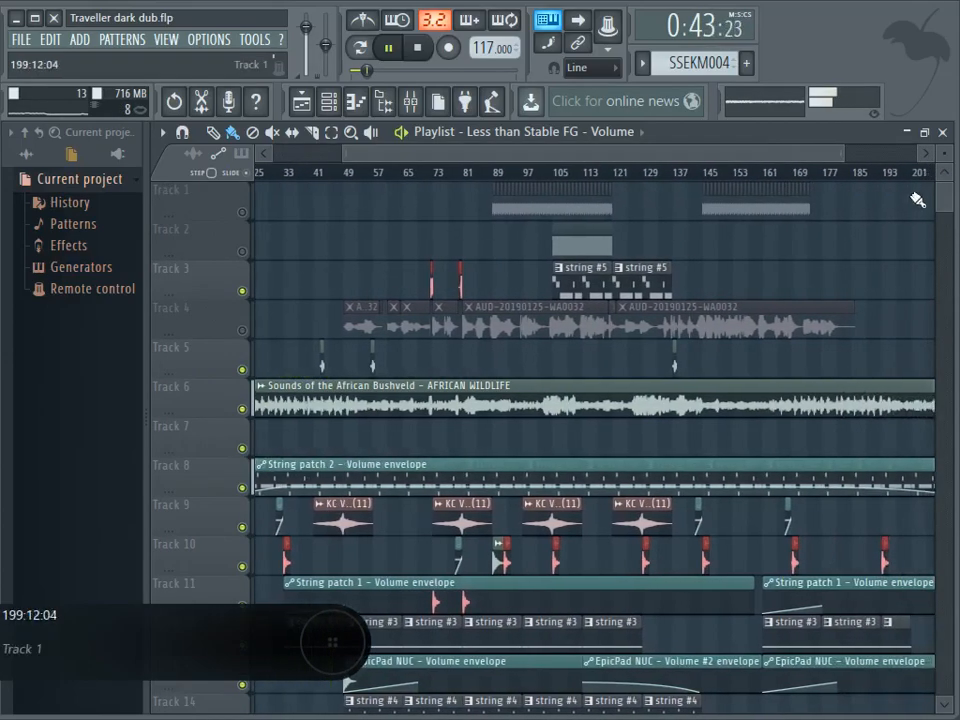
pyautogui.scroll(-3, 949, 210)
pyautogui.scroll(3, 947, 190)
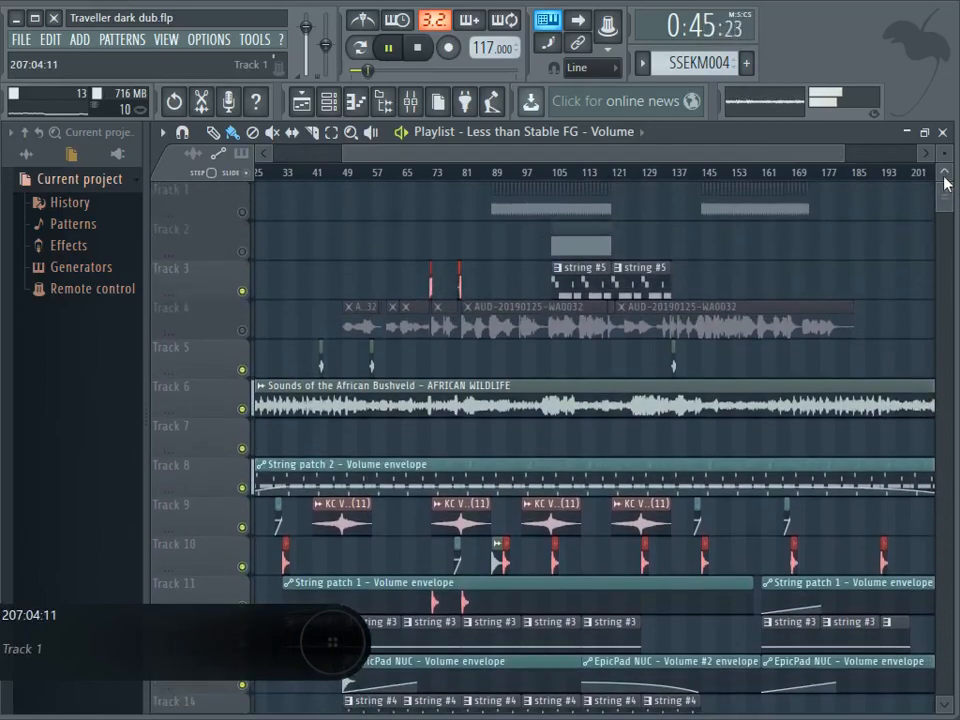
pyautogui.scroll(2, 948, 180)
pyautogui.moveTo(947, 200); pyautogui.dragTo(947, 238)
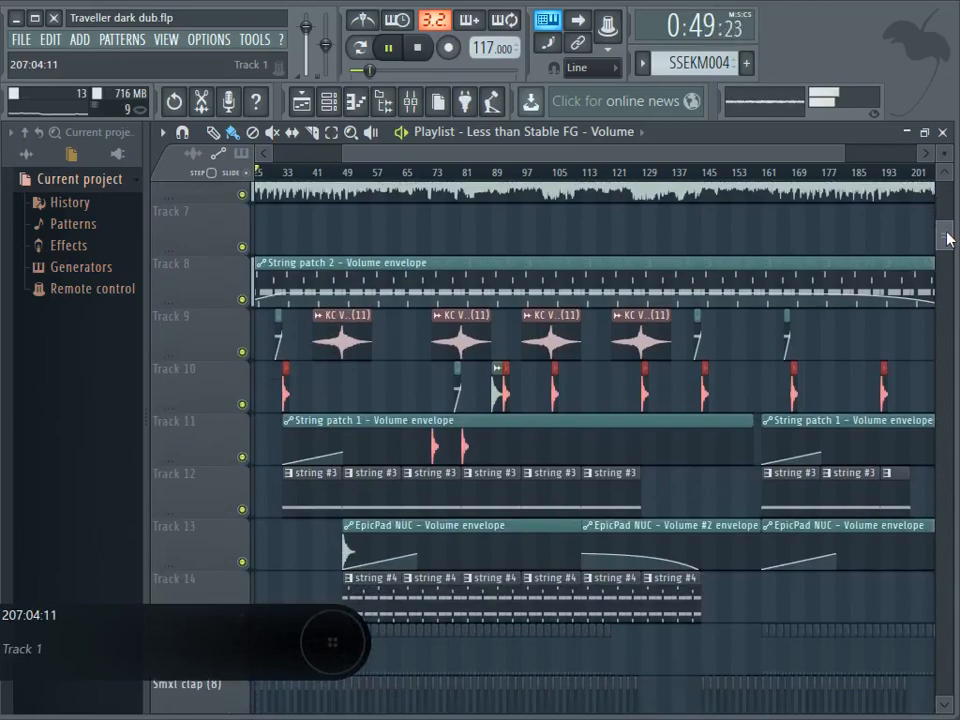
pyautogui.scroll(-2, 947, 238)
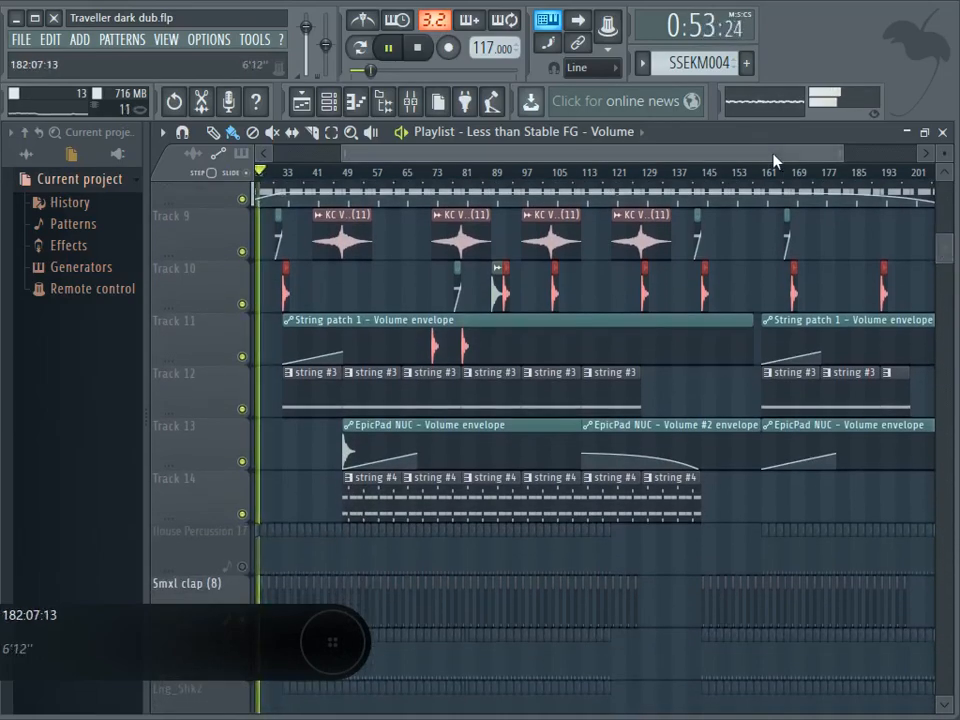
pyautogui.moveTo(780, 160); pyautogui.dragTo(650, 160)
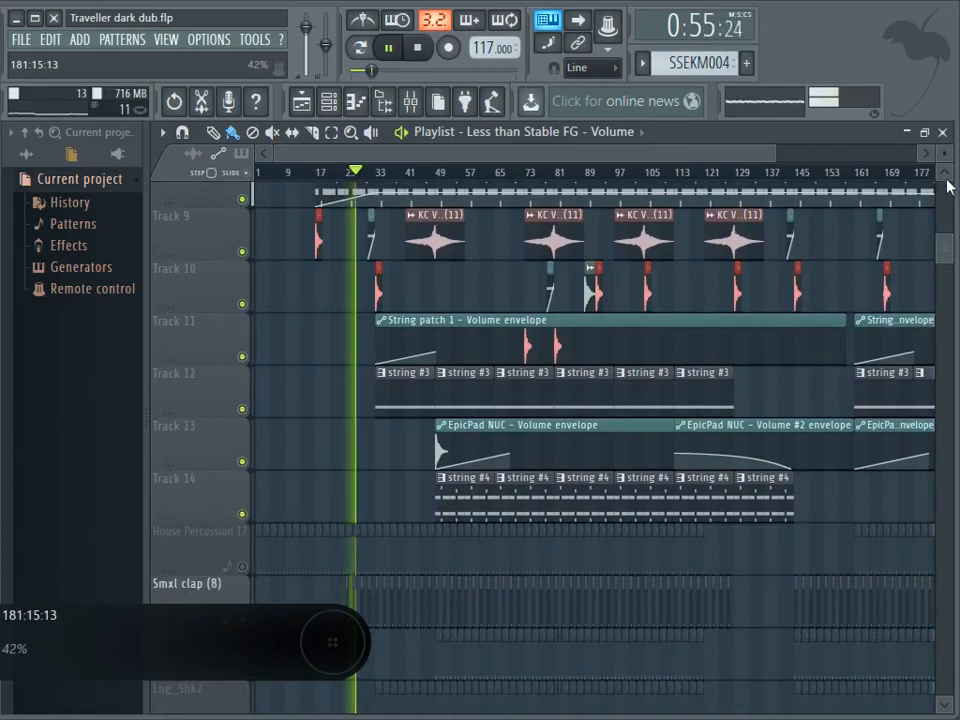
pyautogui.scroll(8, 947, 178)
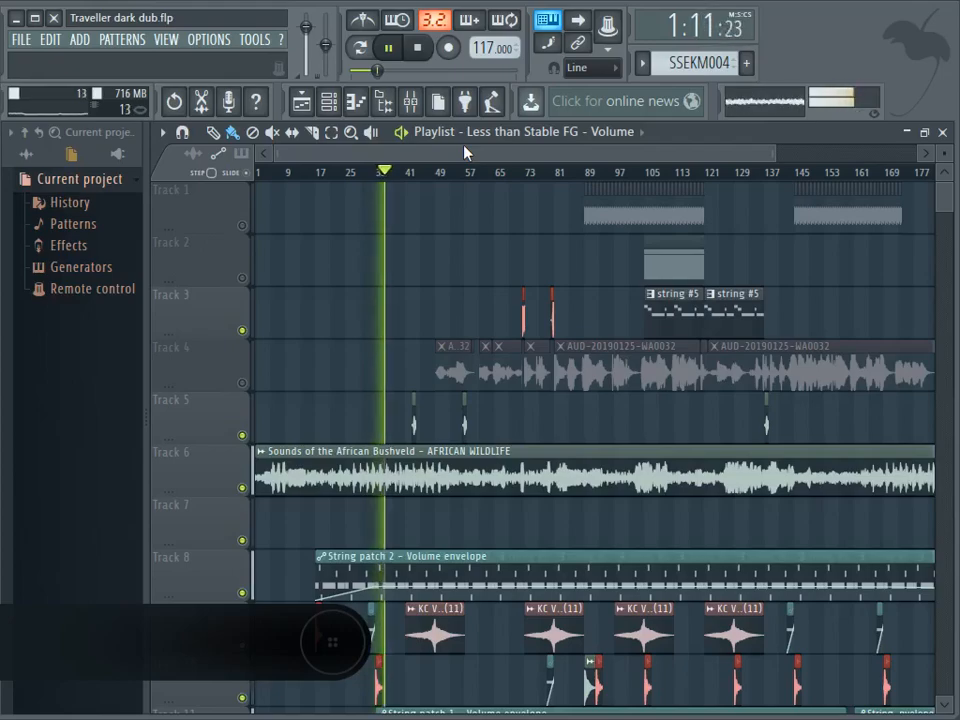
pyautogui.click(421, 52)
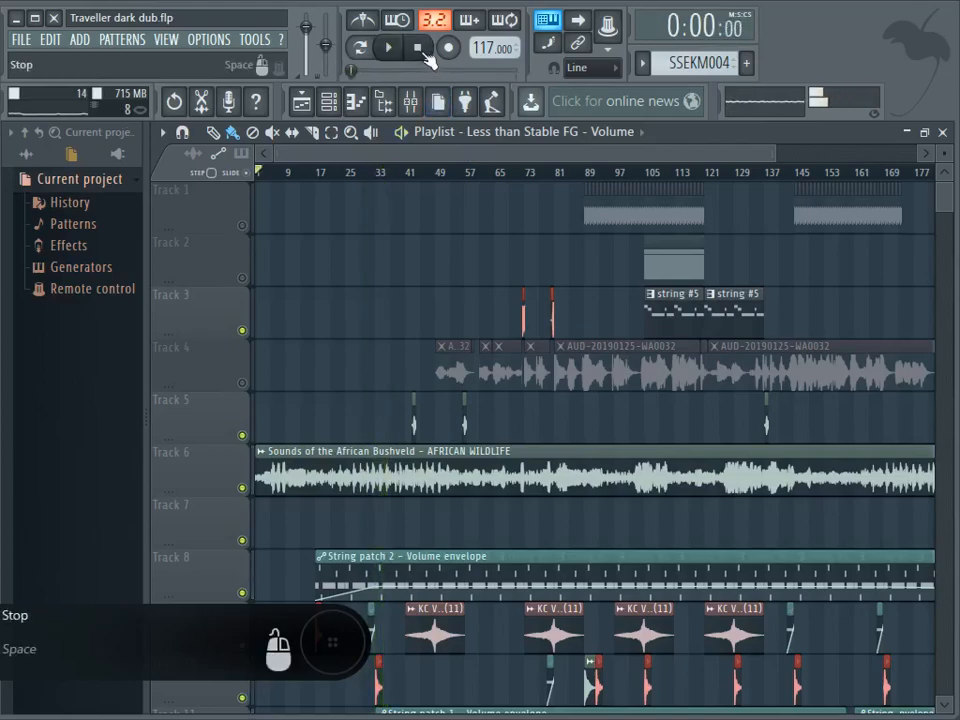
# Unmute the House Percussion 17, SSEKM004, Lng_Shk2, KSHMR Hi Hats Open 01, APASHE_TRAP_HIHAT2 and Bd012A-EQ Kick tracks
pyautogui.moveTo(778, 152); pyautogui.dragTo(913, 162)
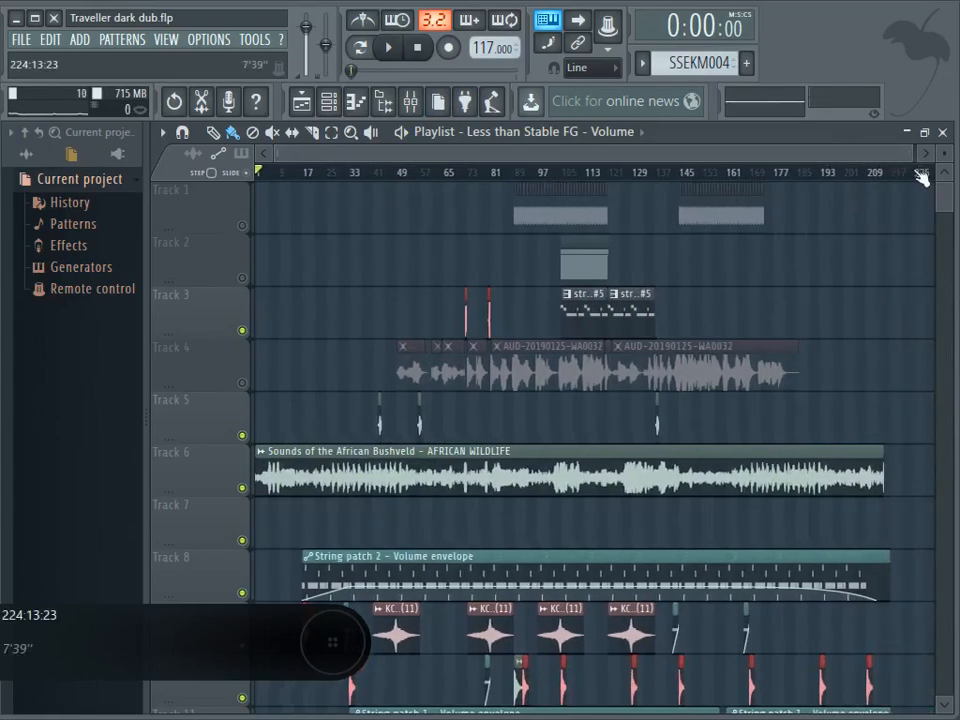
pyautogui.moveTo(945, 200); pyautogui.dragTo(950, 340)
pyautogui.moveTo(944, 153); pyautogui.dragTo(944, 161)
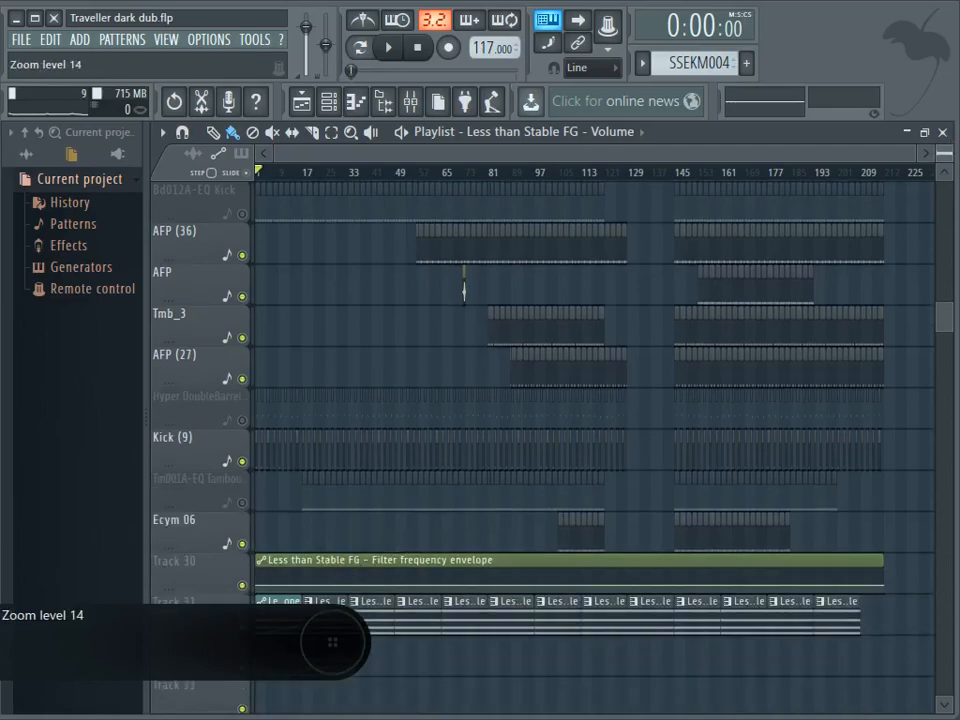
pyautogui.click(946, 174)
pyautogui.click(946, 174)
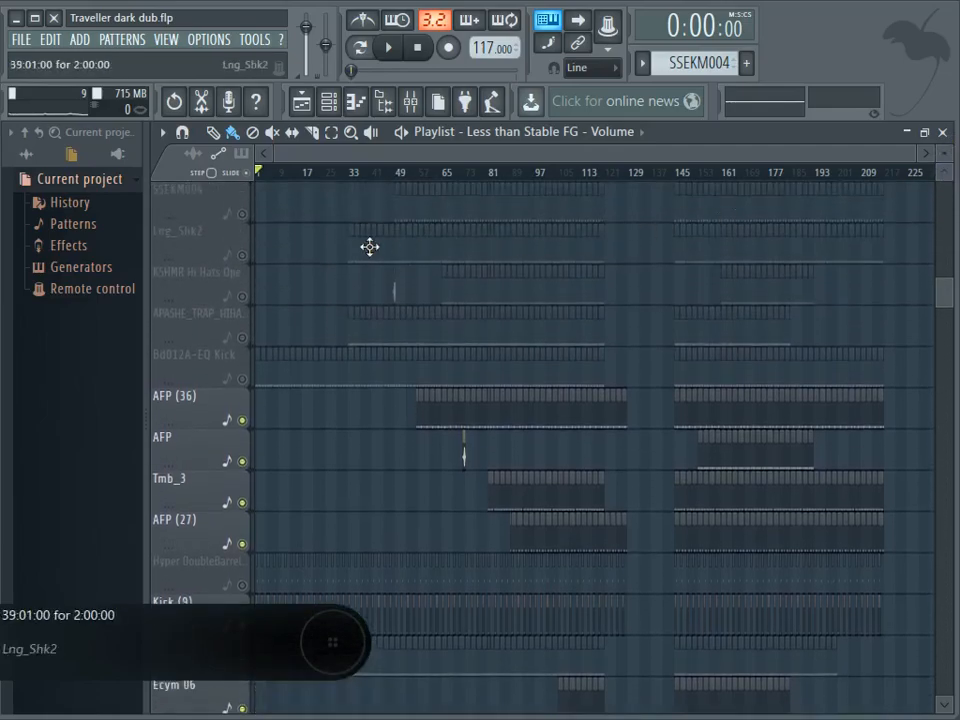
pyautogui.scroll(4, 343, 280)
pyautogui.click(241, 297)
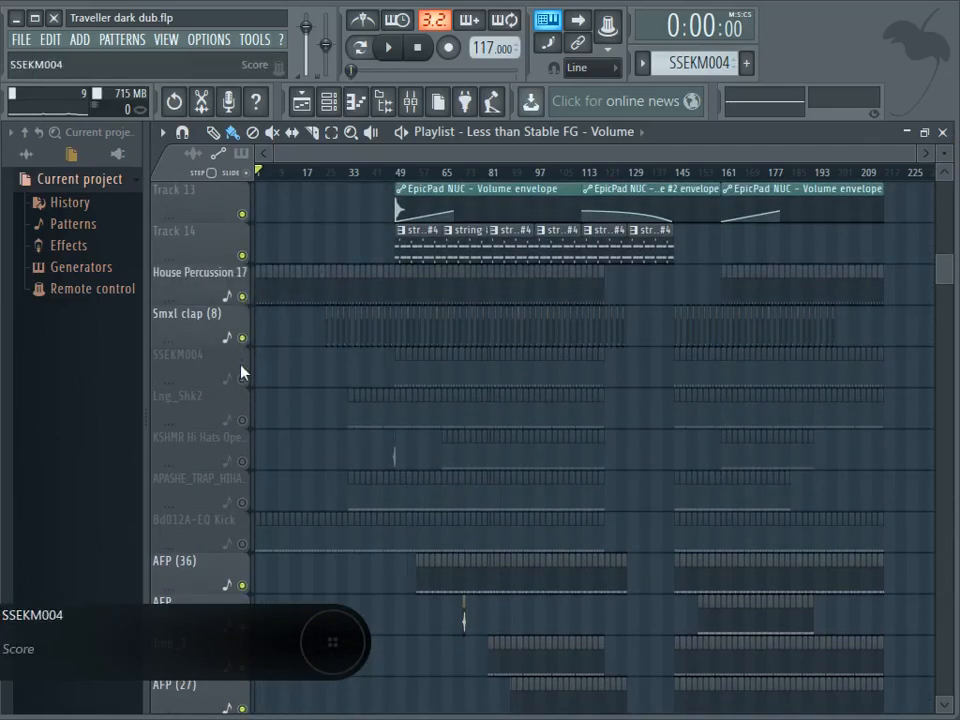
pyautogui.click(242, 421)
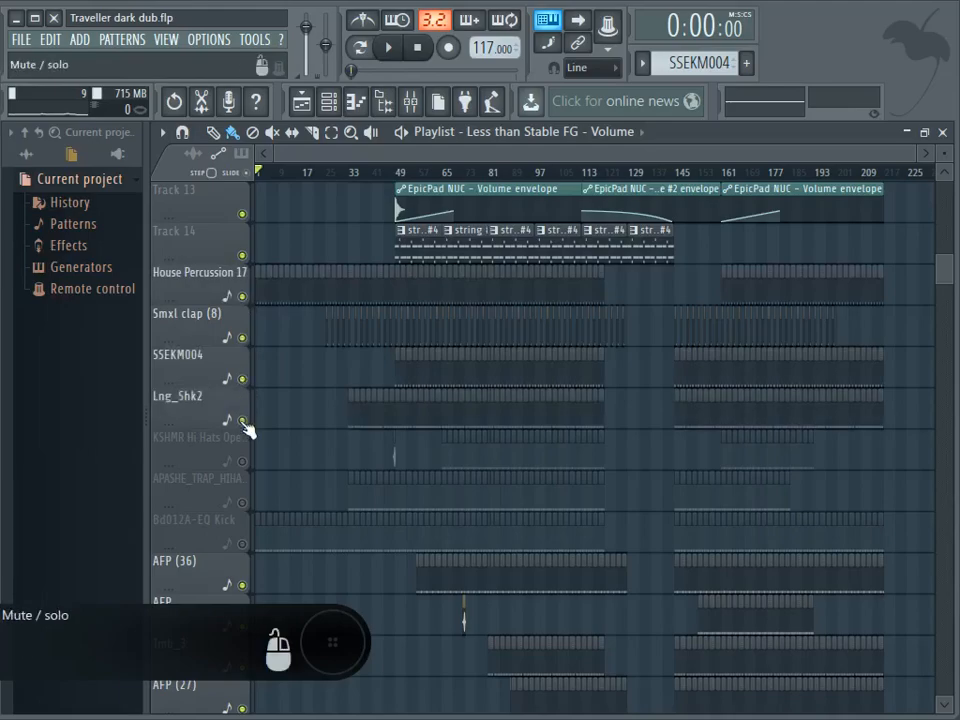
pyautogui.click(241, 503)
pyautogui.click(241, 544)
# Unmute the Hyper DoubleBarrel Rim and Tm001A-EQ Tambourine tracks
pyautogui.scroll(-4, 240, 536)
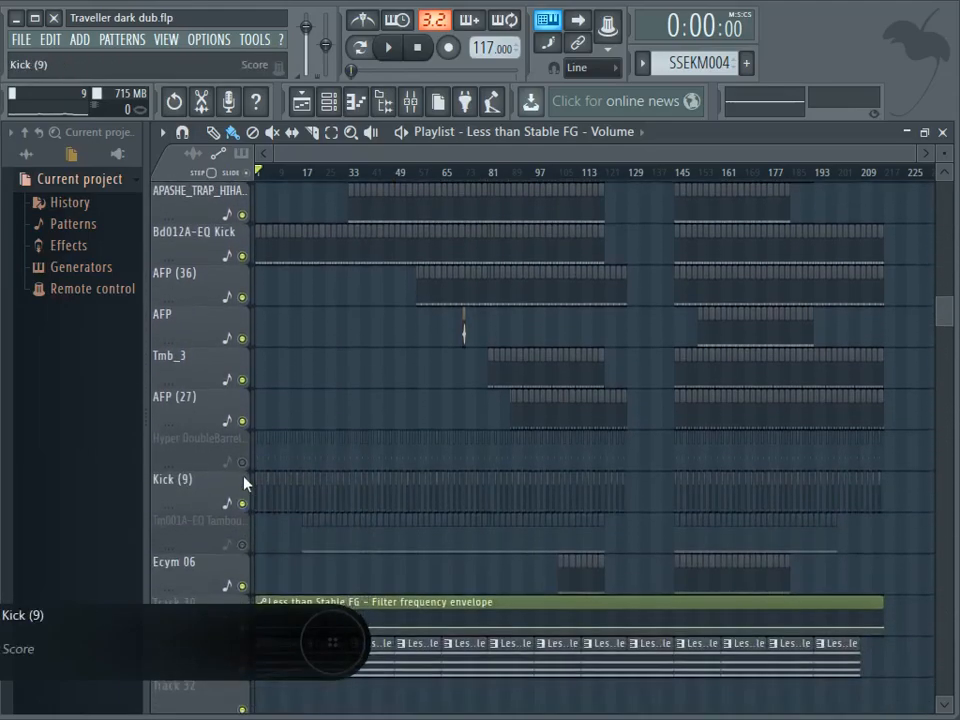
pyautogui.click(241, 462)
pyautogui.scroll(-3, 246, 456)
pyautogui.click(241, 420)
pyautogui.scroll(2, 312, 422)
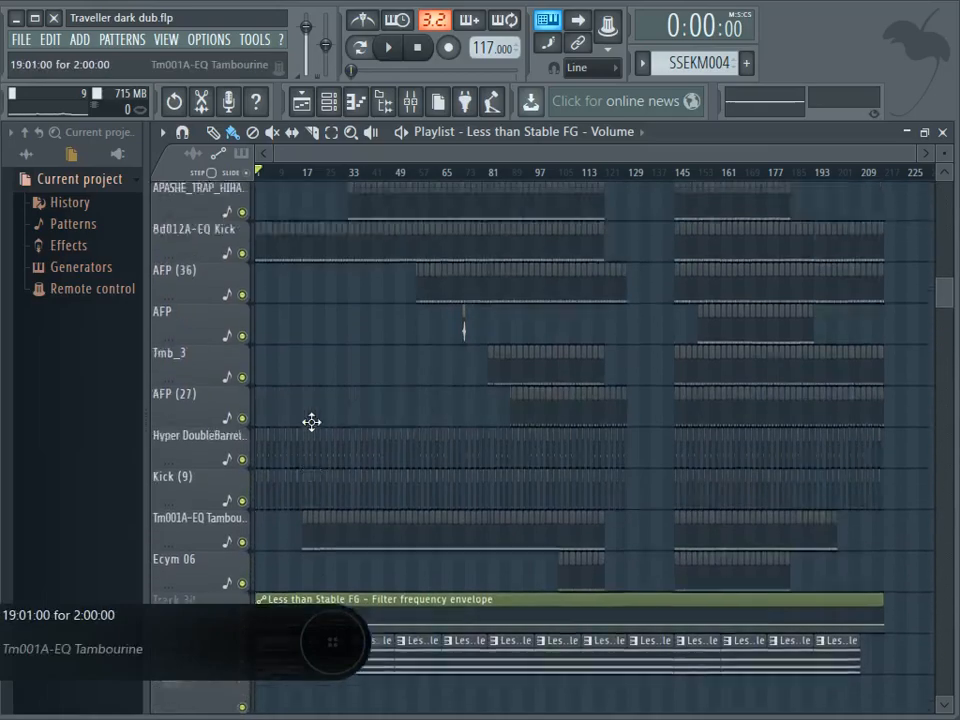
# Examine the whole arrangement in the playlist, from the percussion tracks up to Track 1
pyautogui.scroll(9, 312, 422)
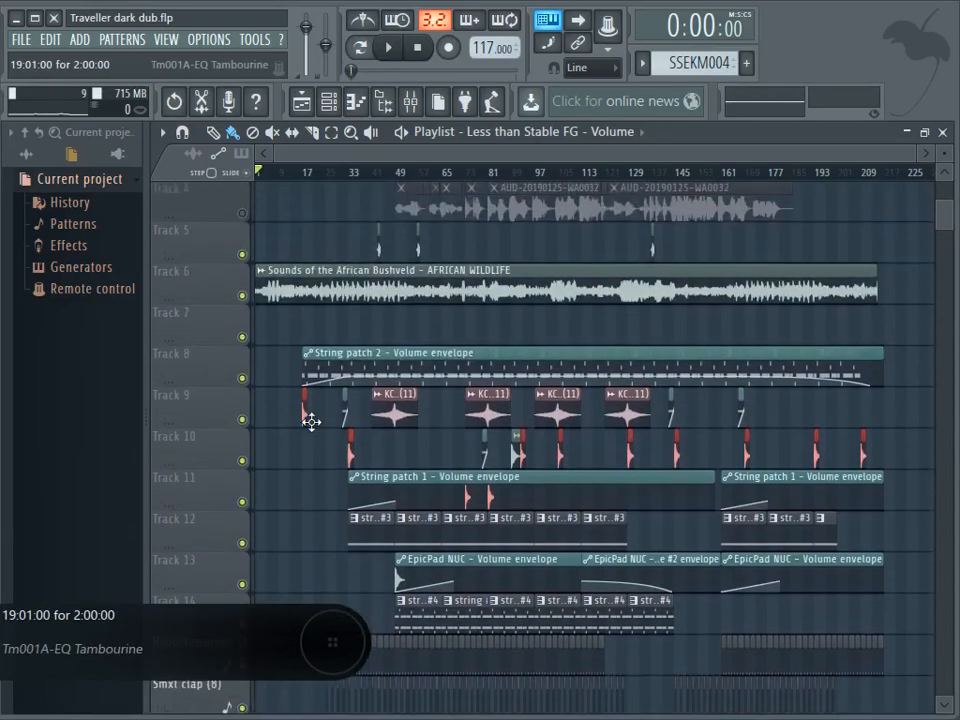
pyautogui.scroll(2, 312, 422)
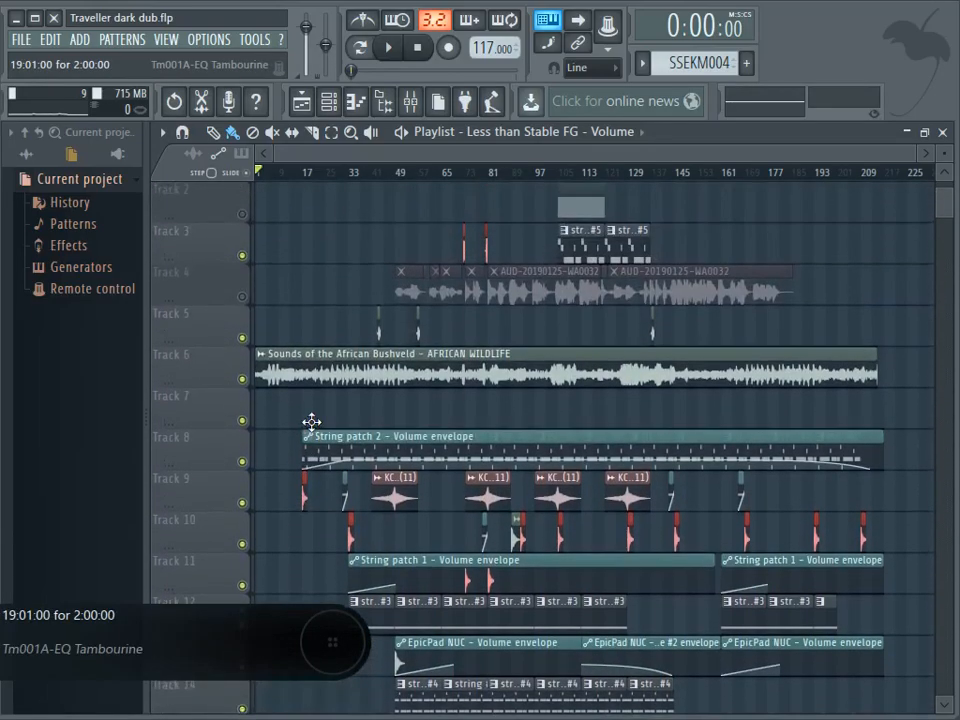
pyautogui.moveTo(952, 203); pyautogui.dragTo(944, 148)
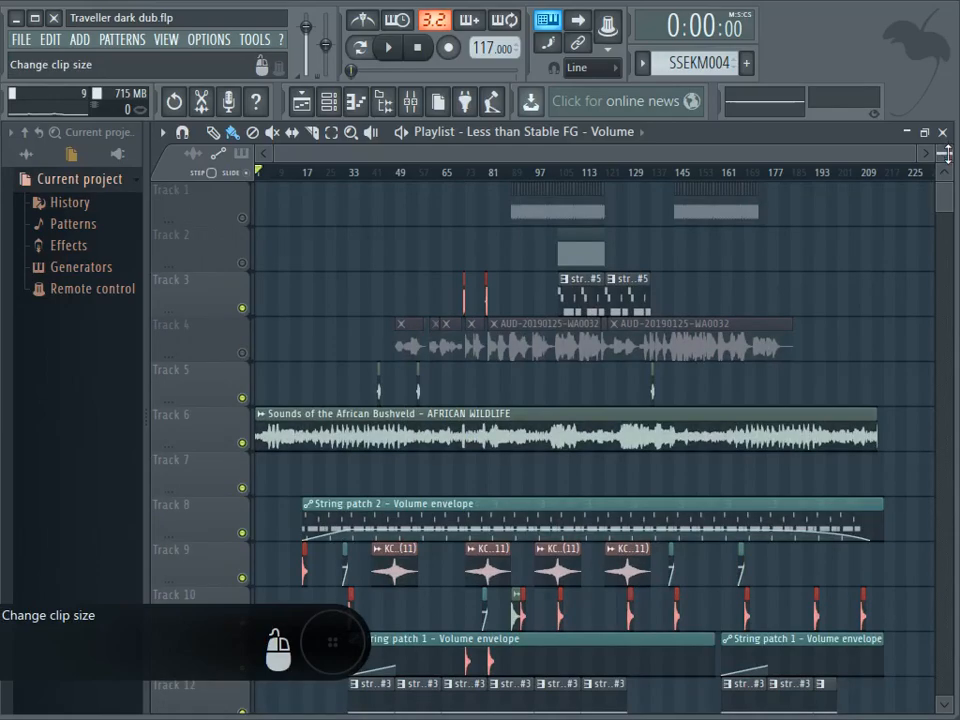
pyautogui.moveTo(946, 206); pyautogui.dragTo(947, 289)
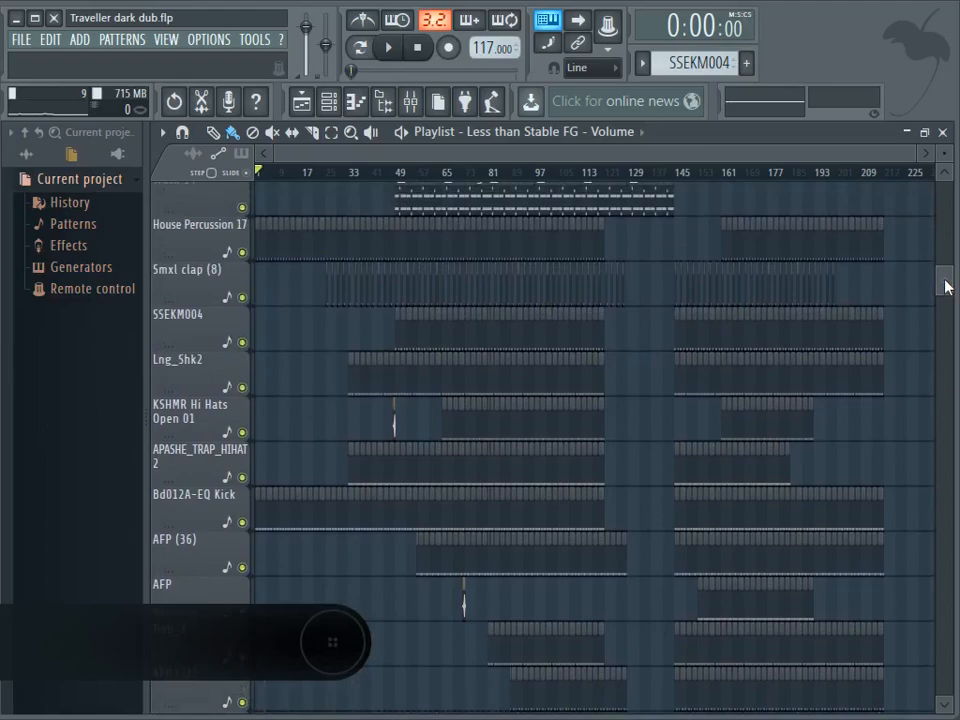
pyautogui.click(946, 176)
pyautogui.click(946, 176)
pyautogui.click(946, 176)
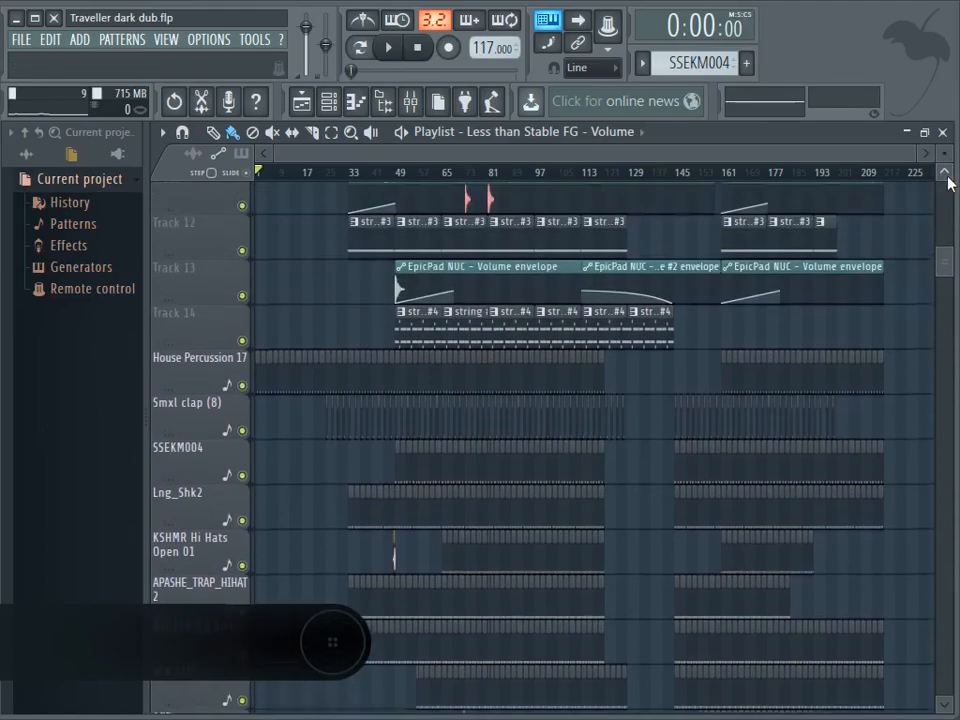
pyautogui.click(946, 176)
pyautogui.click(946, 176)
pyautogui.click(946, 176)
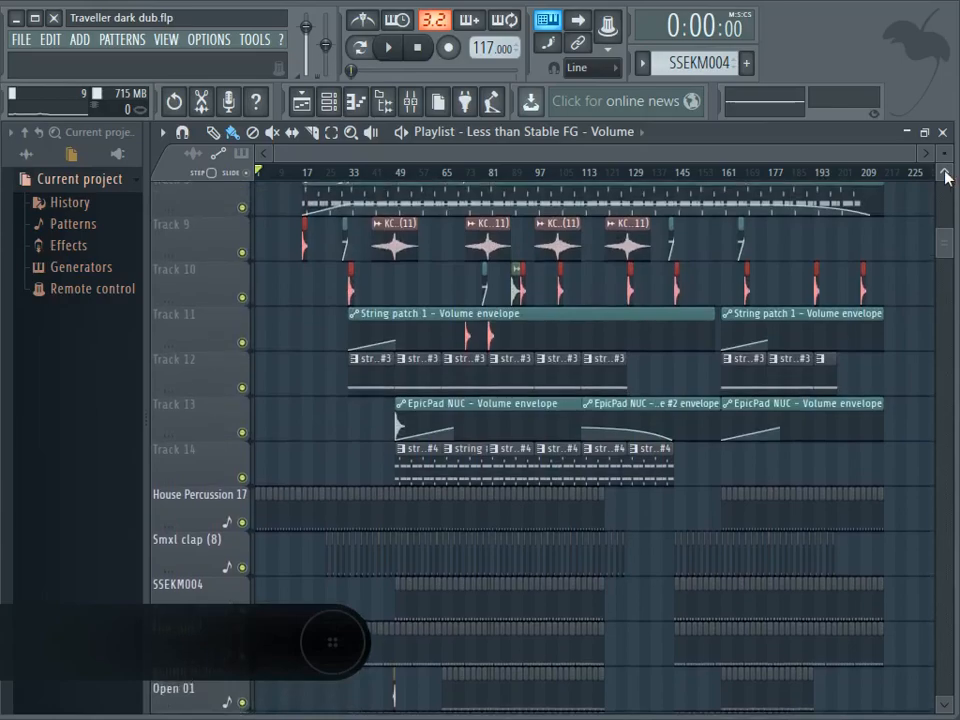
pyautogui.click(946, 176)
pyautogui.click(946, 176)
pyautogui.click(946, 176)
pyautogui.click(946, 176)
pyautogui.click(946, 176)
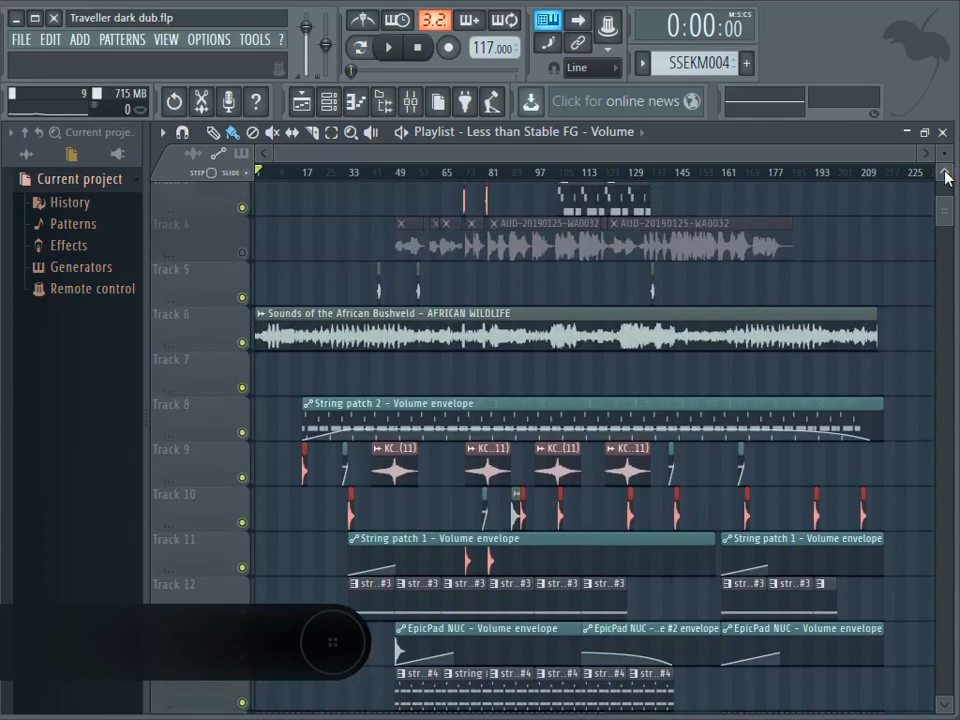
pyautogui.click(946, 176)
pyautogui.click(946, 176)
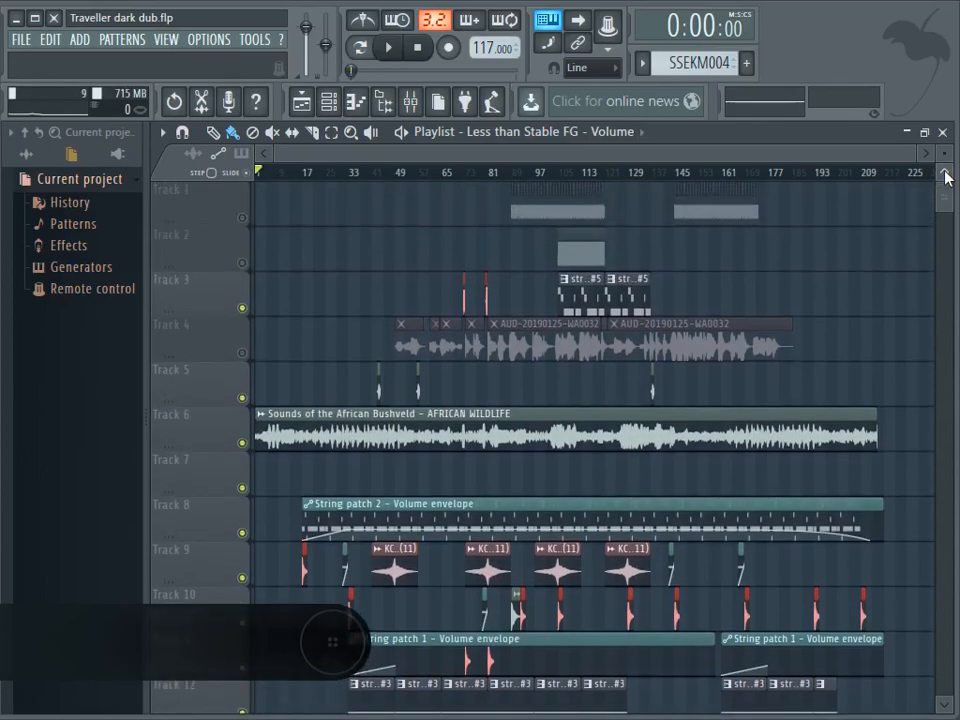
# Play the arrangement briefly from the start with the percussion unmuted, and stop playback
pyautogui.click(926, 154)
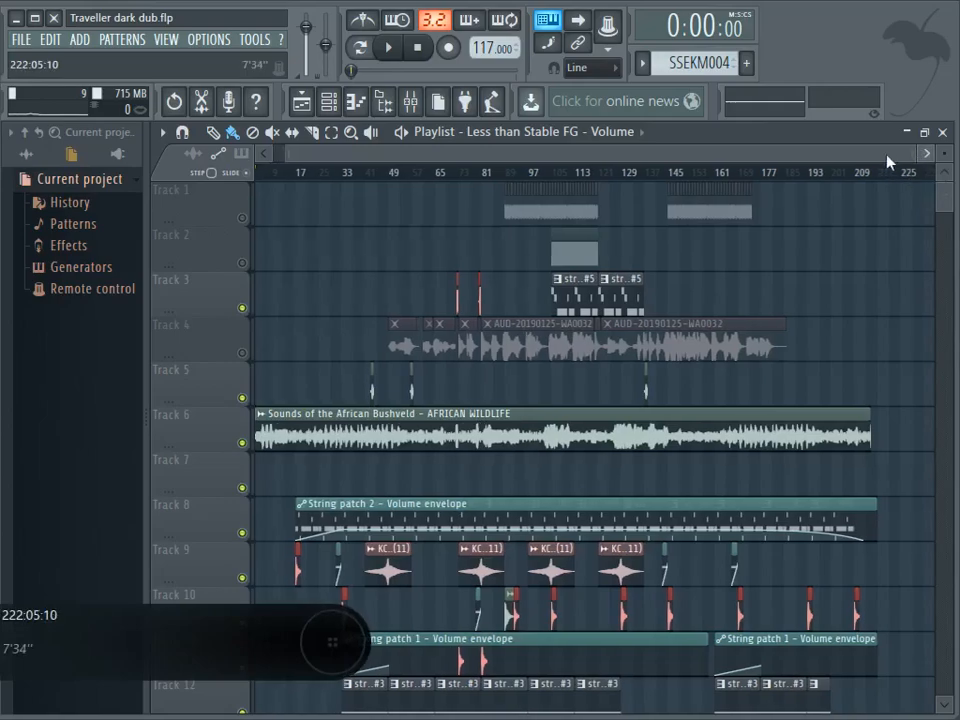
pyautogui.moveTo(872, 160); pyautogui.dragTo(626, 152)
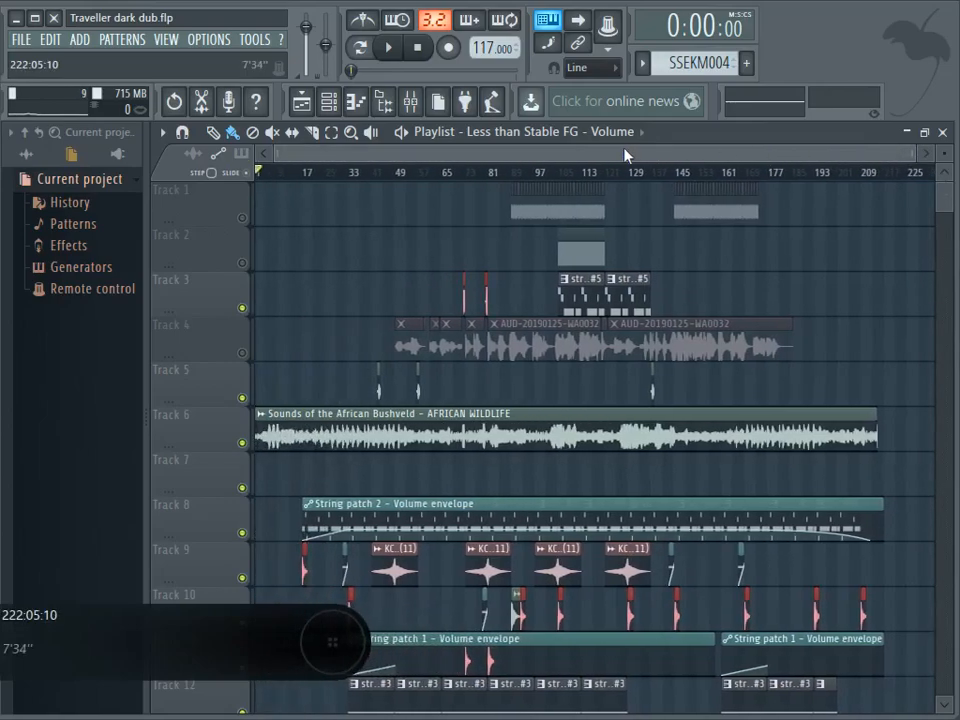
pyautogui.moveTo(912, 152)
pyautogui.mouseDown()
pyautogui.moveTo(713, 152)
pyautogui.moveTo(918, 153)
pyautogui.mouseUp()
pyautogui.moveTo(945, 207); pyautogui.dragTo(915, 240)
pyautogui.click(389, 48)
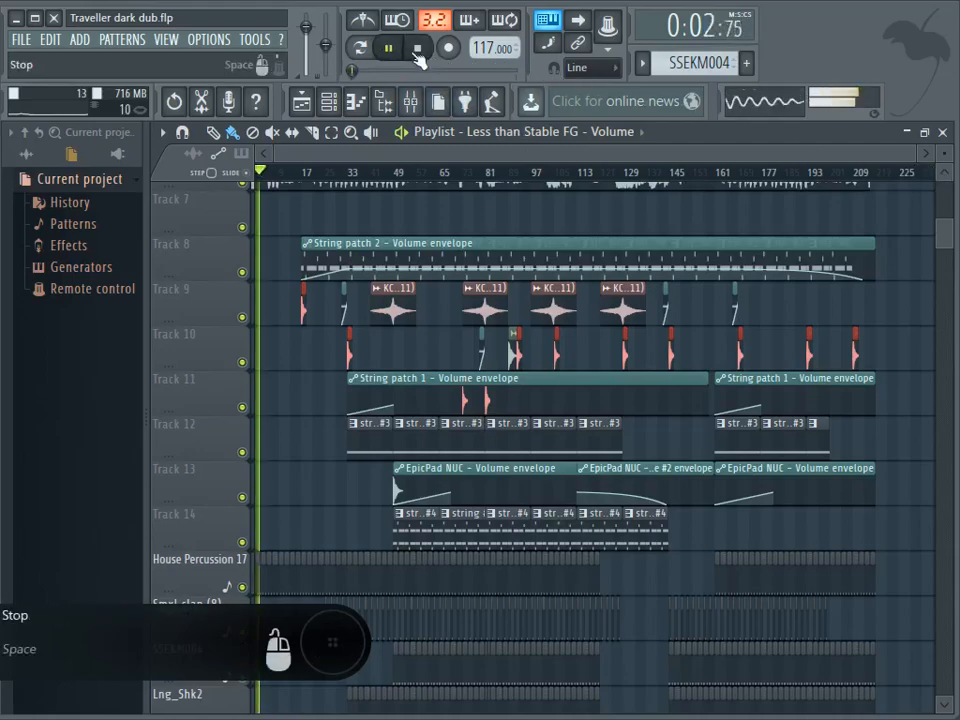
pyautogui.click(416, 52)
# Mute the House Percussion 17, Smxl clap (8) and SSEKM004 tracks
pyautogui.scroll(-6, 407, 285)
pyautogui.scroll(8, 407, 285)
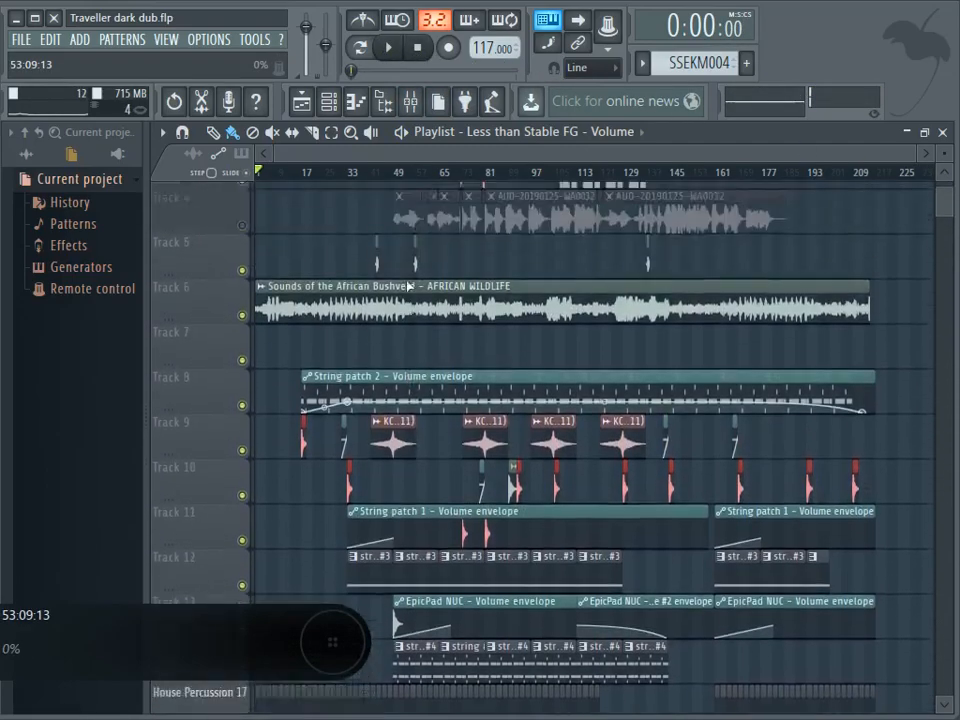
pyautogui.scroll(-8, 407, 285)
pyautogui.click(245, 309)
pyautogui.scroll(-3, 250, 285)
pyautogui.click(241, 217)
pyautogui.click(243, 265)
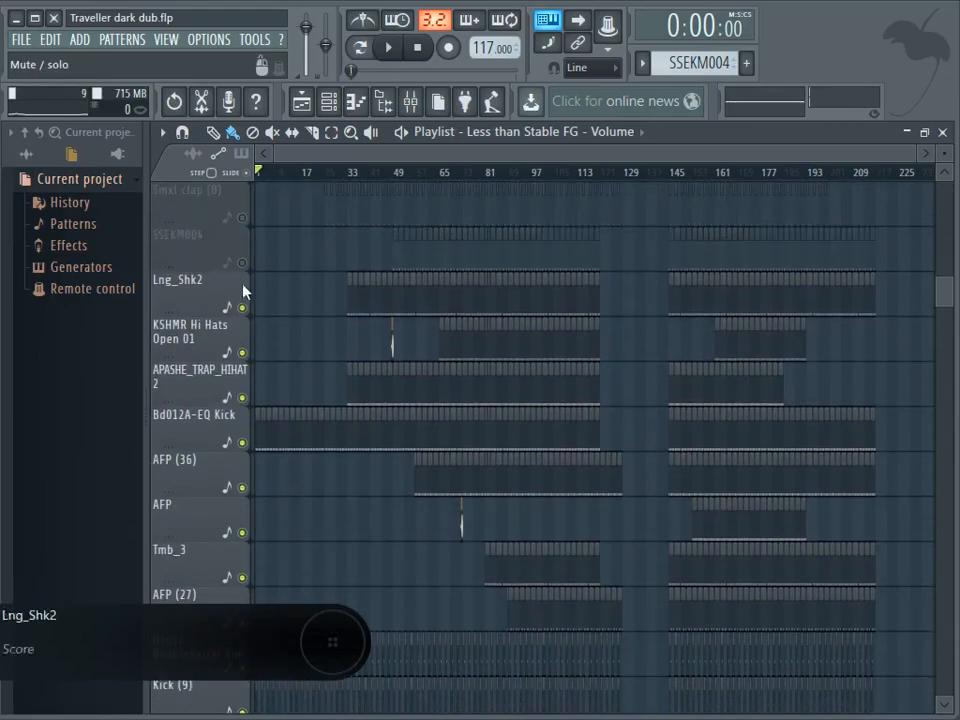
# Mute the Lng_Shk2, KSHMR Hi Hats Open 01, APASHE_TRAP_HIHAT2, Bd012A-EQ Kick and AFP (36) tracks
pyautogui.click(242, 308)
pyautogui.click(242, 353)
pyautogui.click(242, 398)
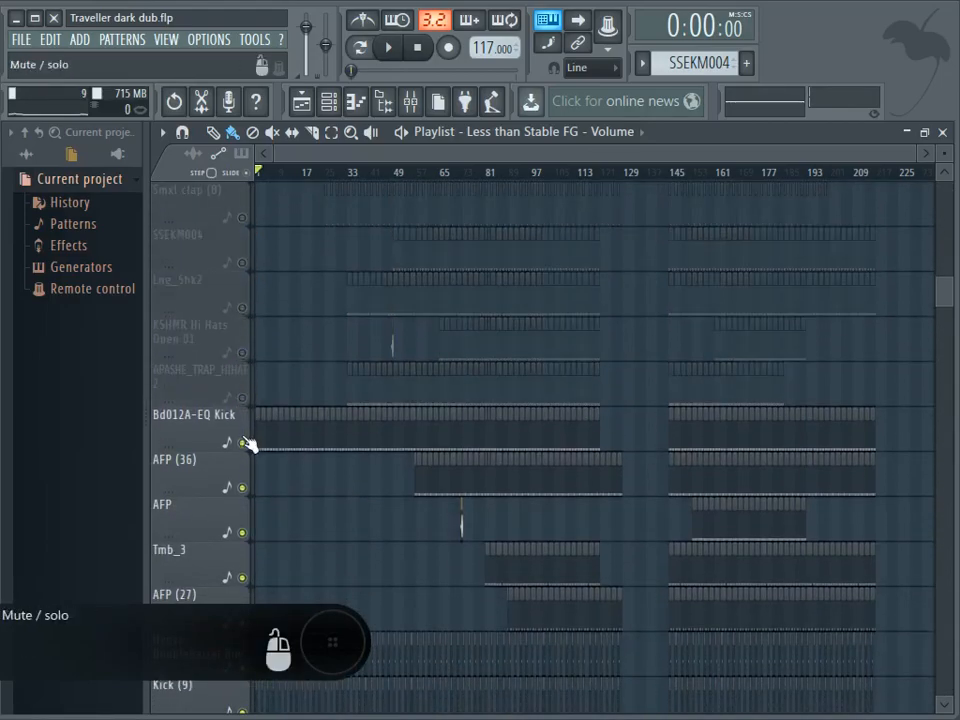
pyautogui.click(242, 443)
pyautogui.scroll(-5, 249, 443)
pyautogui.click(241, 264)
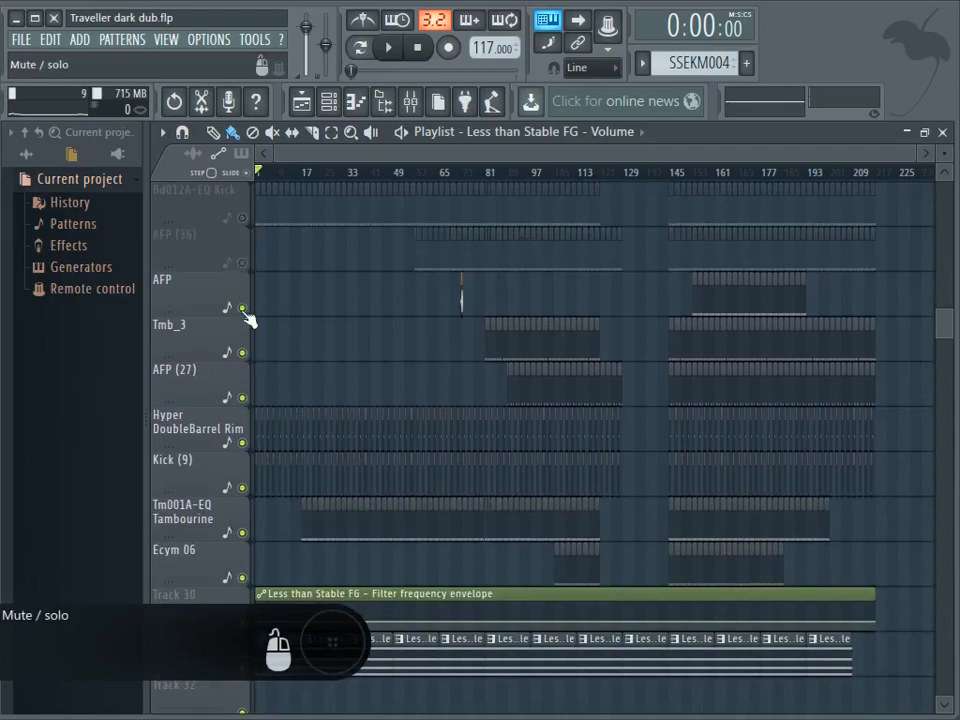
# Mute the AFP, Tmb_3, AFP (27), Hyper DoubleBarrel Rim, Kick (9) and Tm001A-EQ Tambourine tracks
pyautogui.click(242, 308)
pyautogui.click(242, 353)
pyautogui.click(242, 398)
pyautogui.click(242, 443)
pyautogui.click(242, 488)
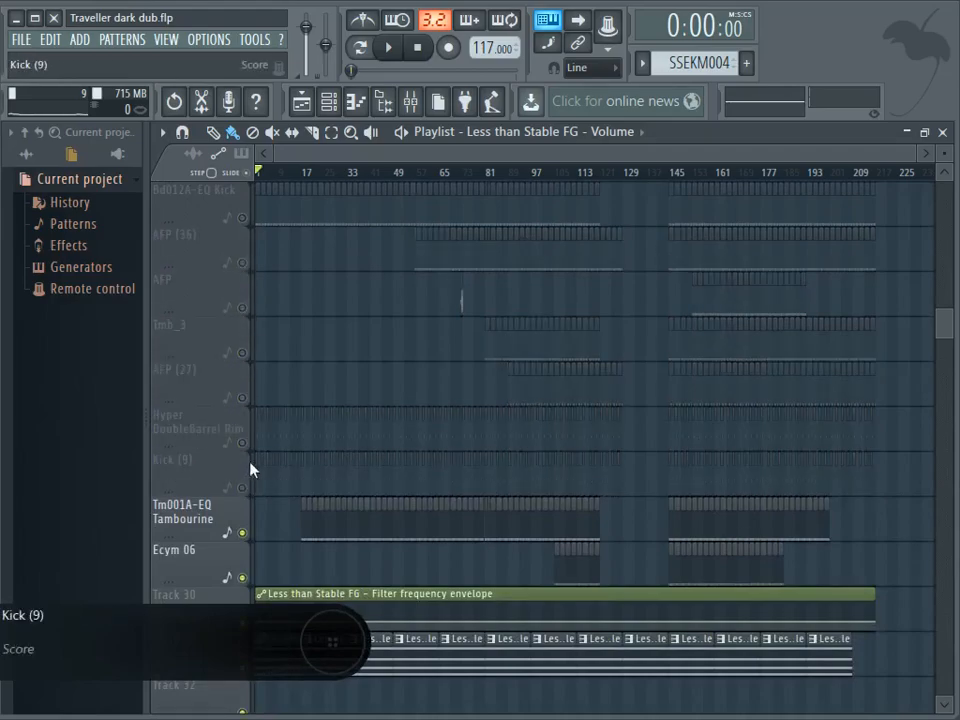
pyautogui.scroll(-4, 246, 470)
pyautogui.click(242, 352)
# Play the arrangement from the start, examine the Less than Stable pattern's notes in the piano roll, and return to the playlist
pyautogui.press('space')
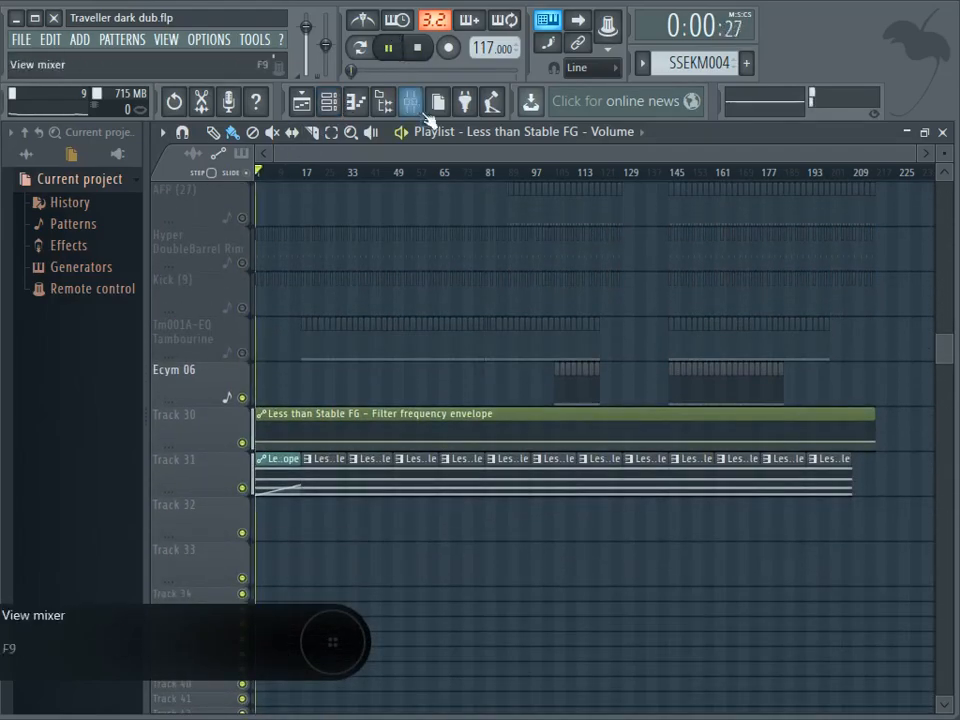
pyautogui.scroll(9, 942, 330)
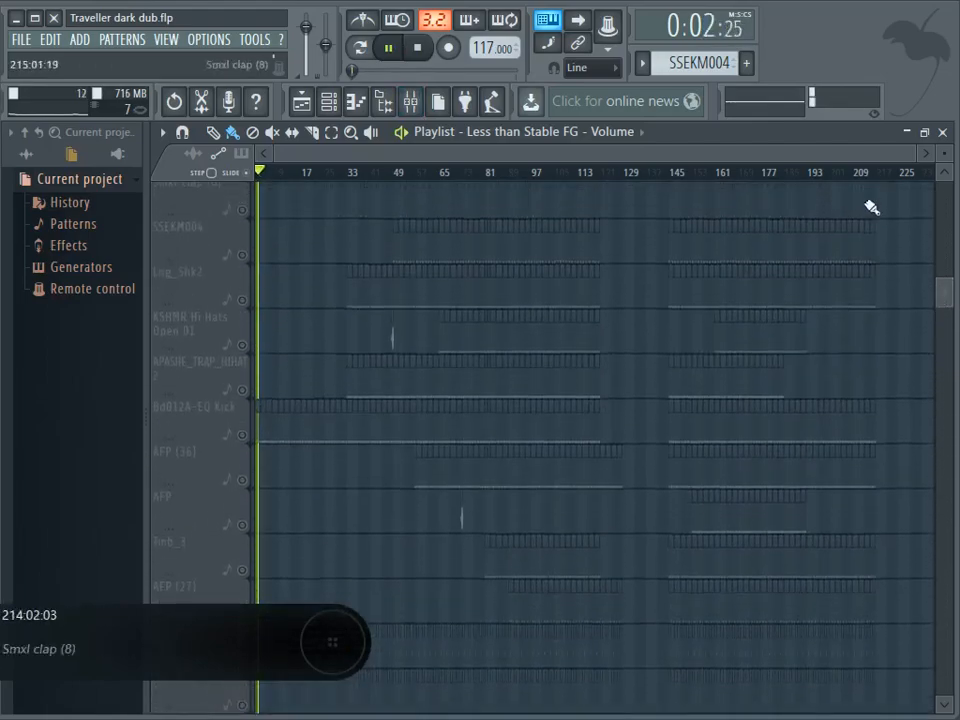
pyautogui.moveTo(946, 310); pyautogui.dragTo(950, 362)
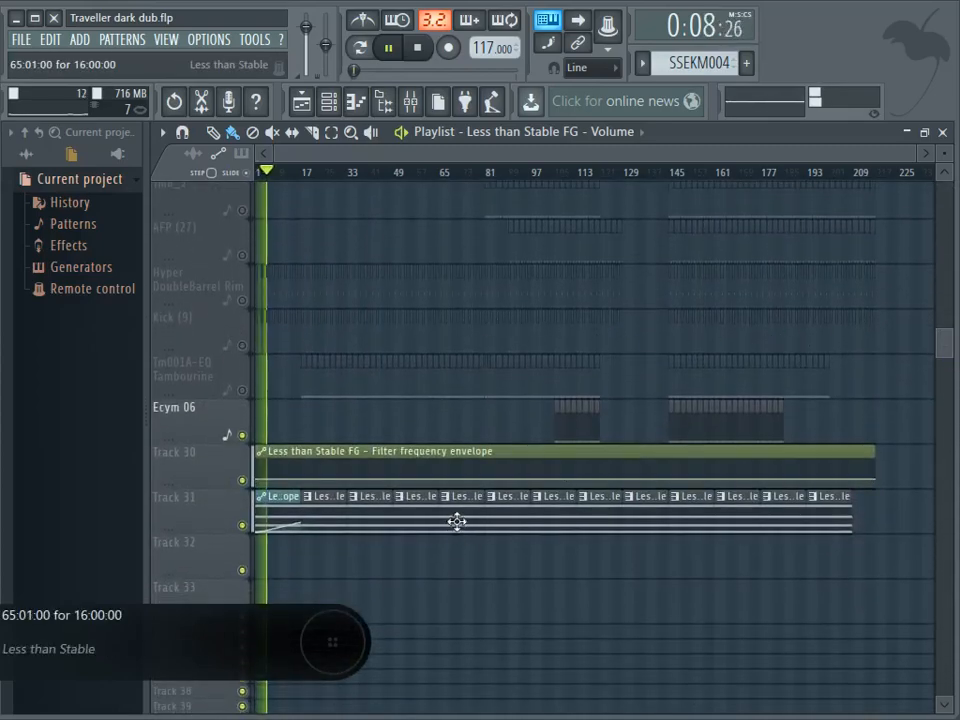
pyautogui.doubleClick(456, 521)
pyautogui.moveTo(580, 155); pyautogui.dragTo(243, 162)
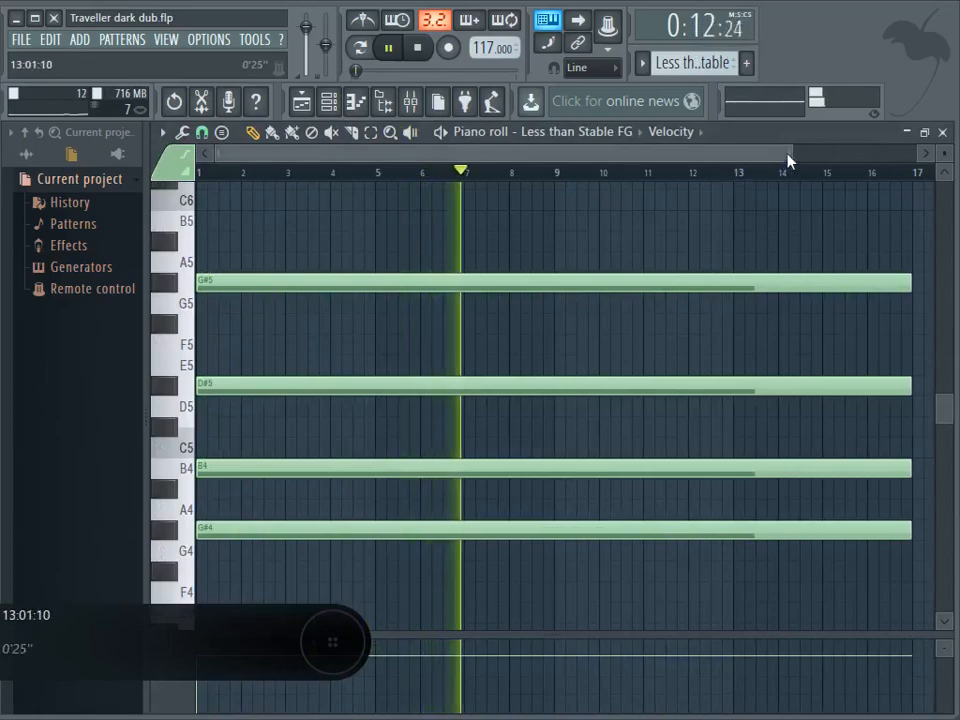
pyautogui.moveTo(791, 153); pyautogui.dragTo(870, 175)
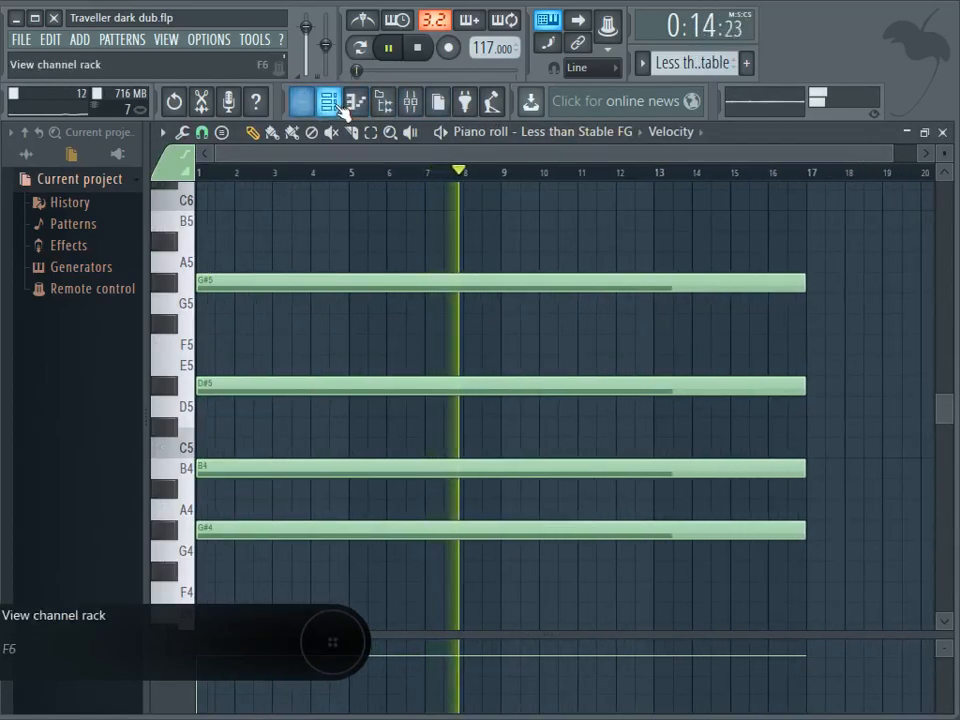
pyautogui.click(331, 102)
pyautogui.click(301, 101)
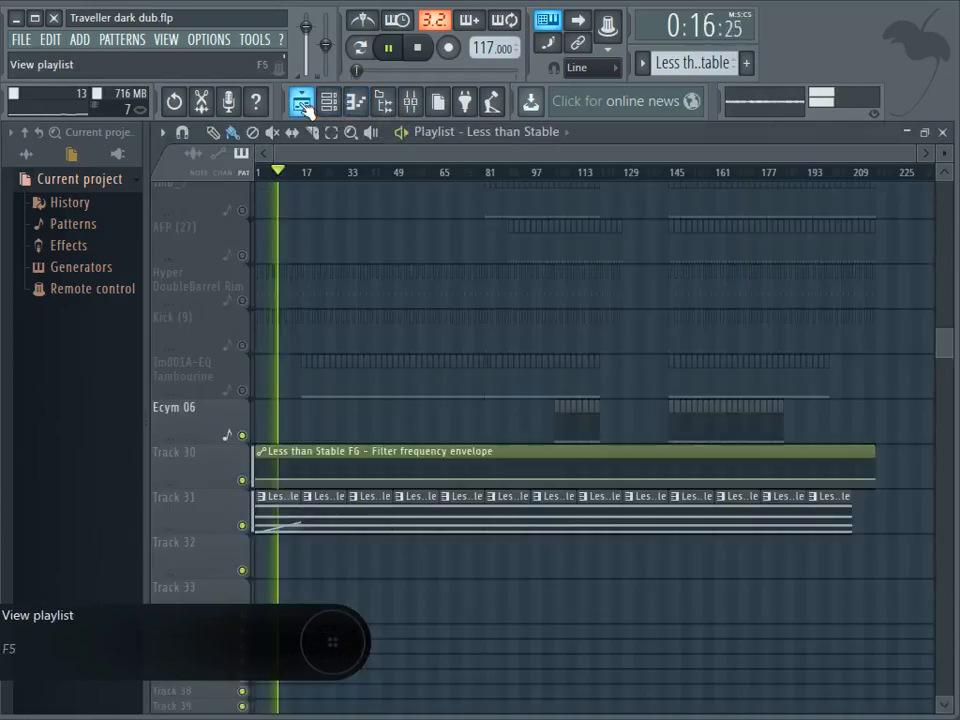
# Stop playback, play the upper tracks of the arrangement from bar 17, and stop again
pyautogui.moveTo(946, 342); pyautogui.dragTo(945, 206)
pyautogui.click(417, 48)
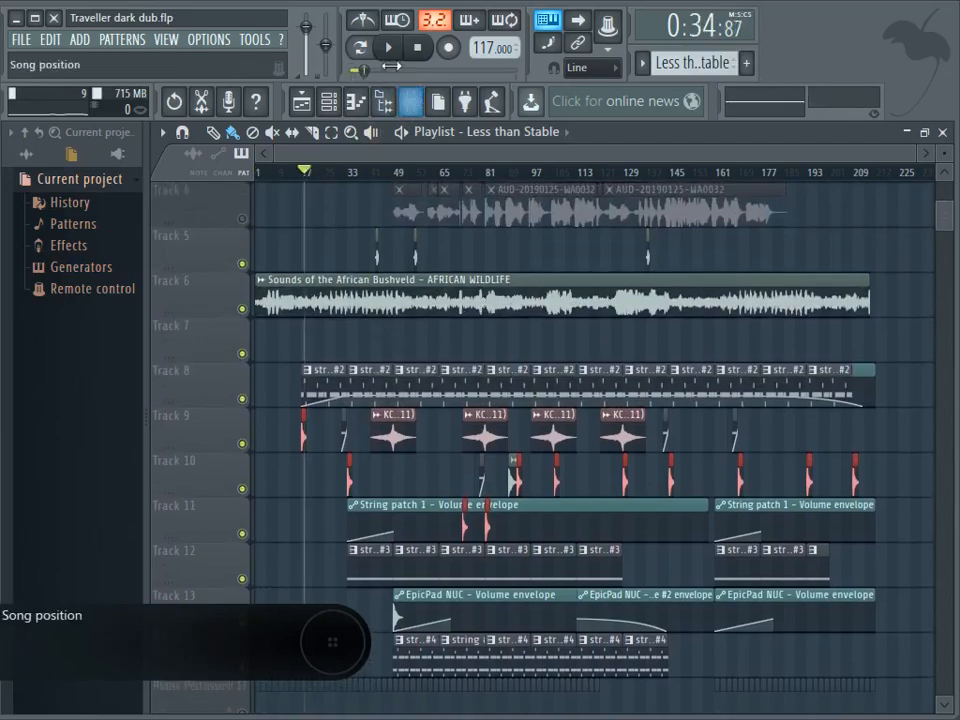
pyautogui.press('space')
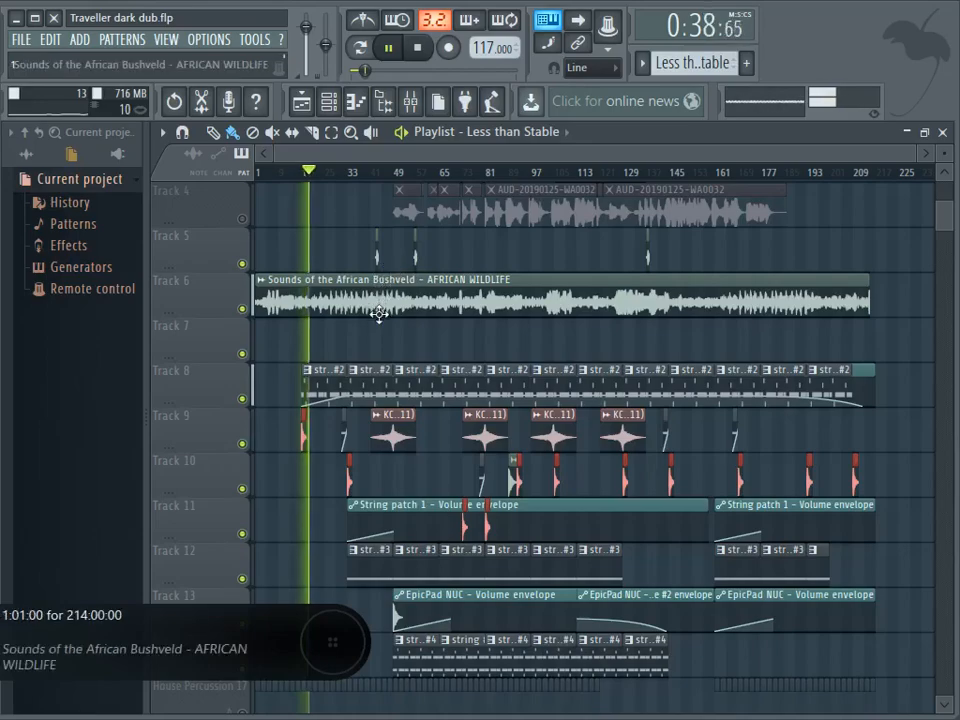
pyautogui.press('space')
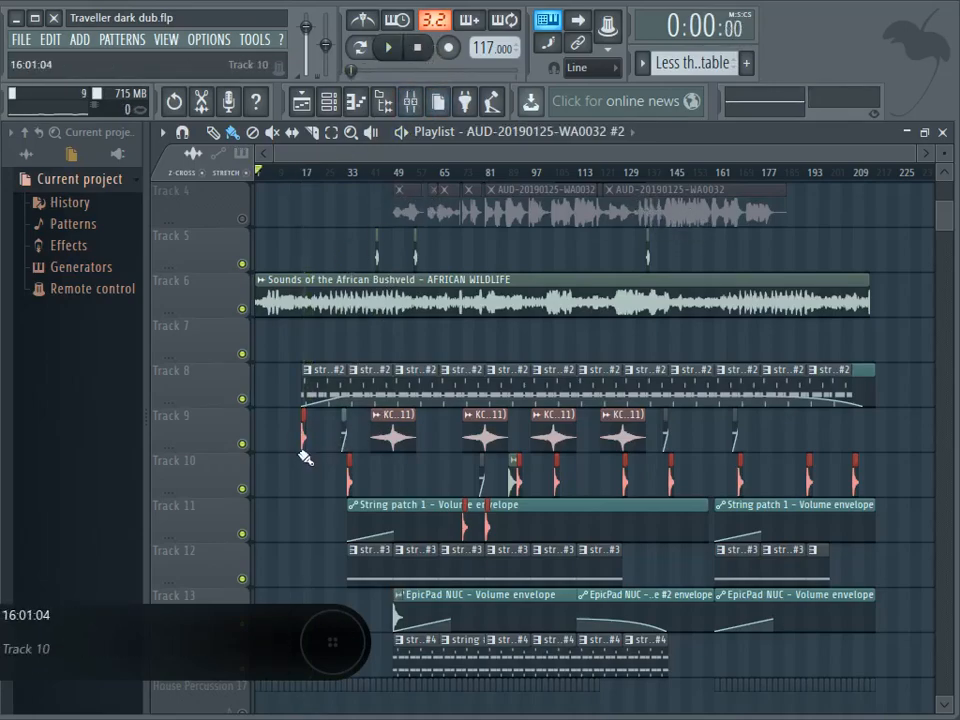
# Inspect the mixer effects of the Track 9 clip at bar 17, including Fruity parametric EQ 2 and Fruity delay 2, and return to the playlist
pyautogui.doubleClick(302, 436)
pyautogui.click(410, 103)
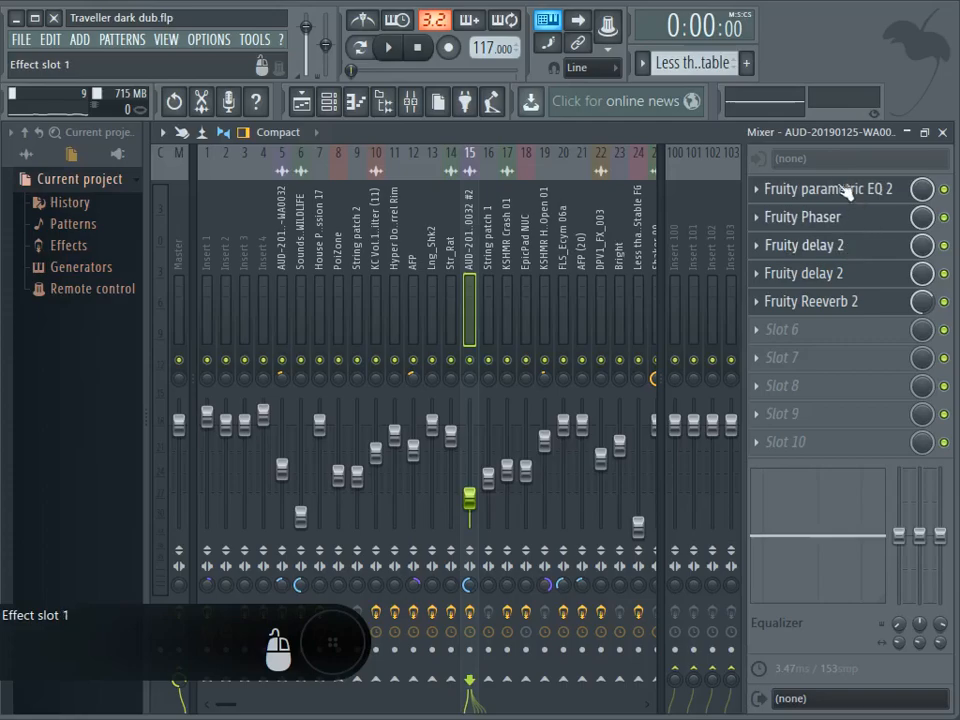
pyautogui.click(852, 197)
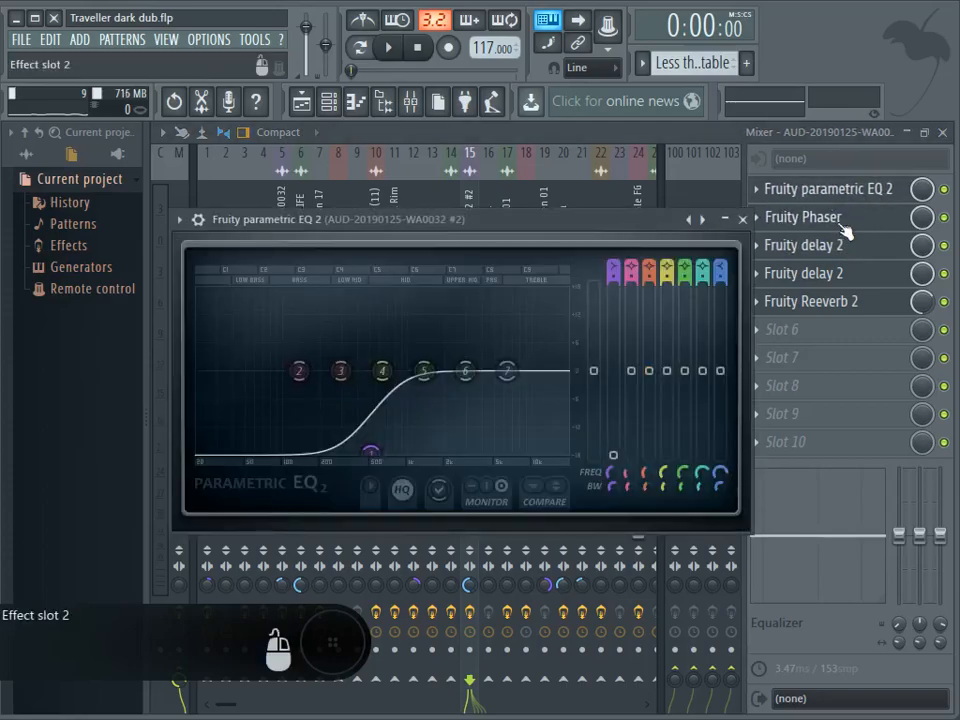
pyautogui.click(742, 220)
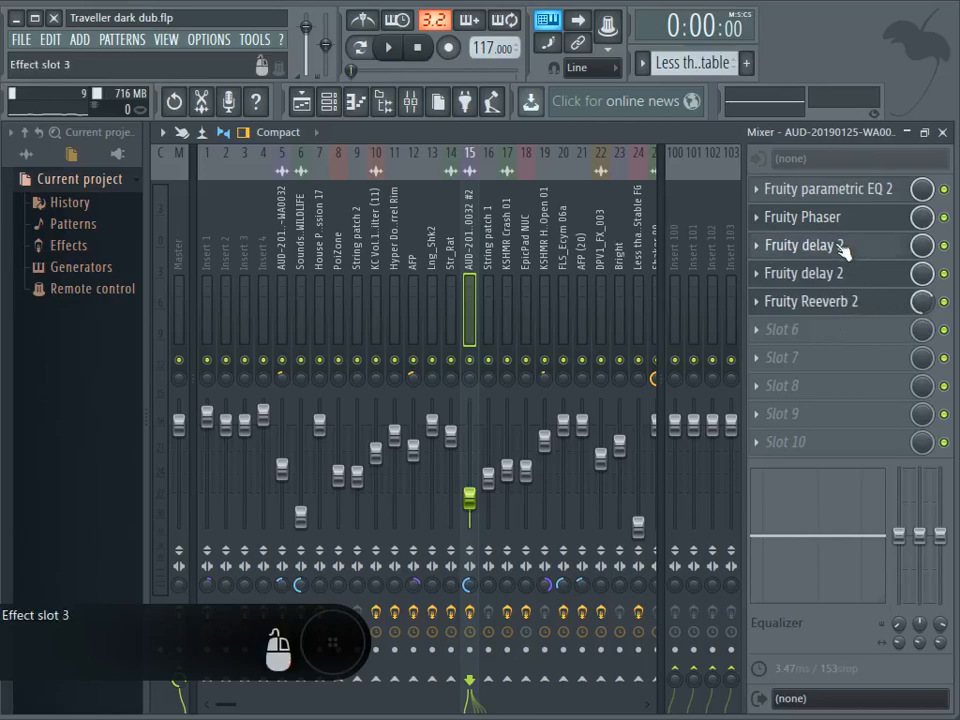
pyautogui.click(842, 247)
pyautogui.click(829, 276)
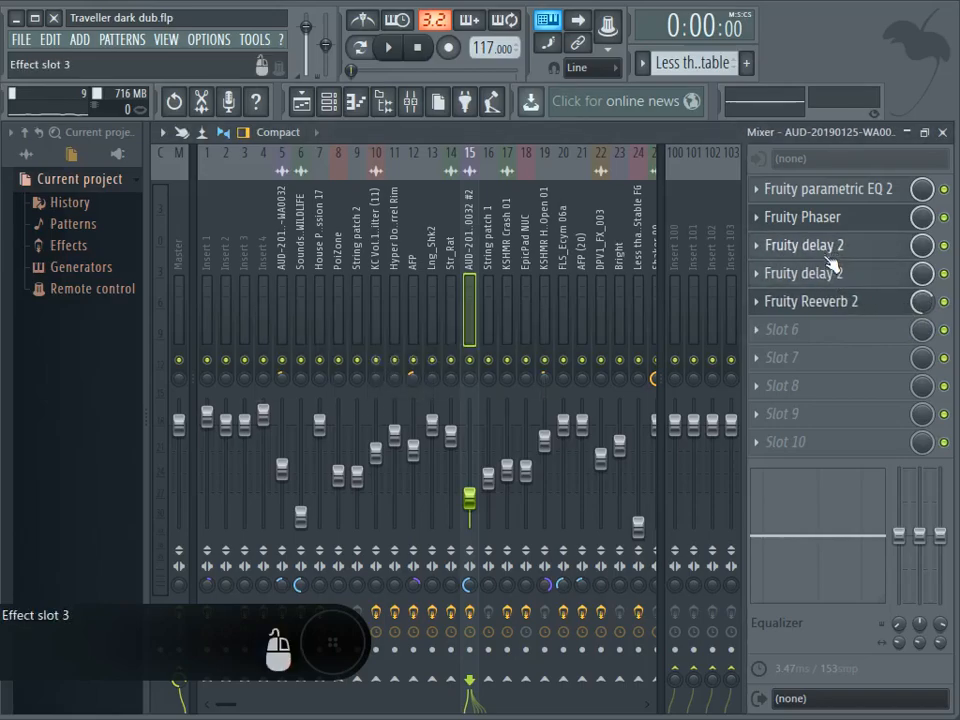
pyautogui.click(829, 260)
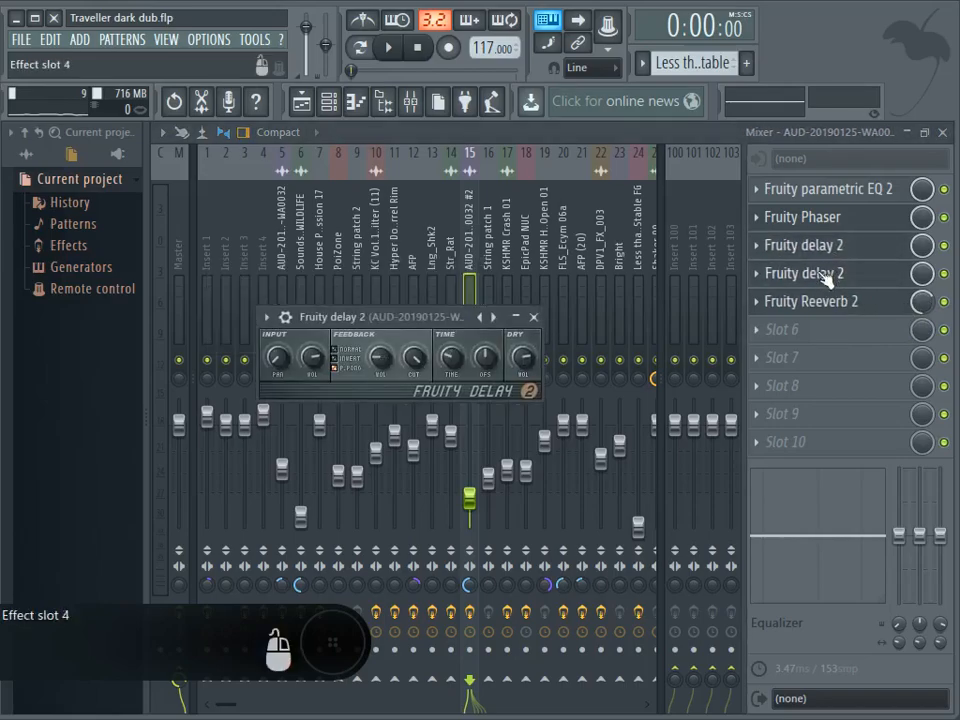
pyautogui.click(826, 278)
pyautogui.click(308, 107)
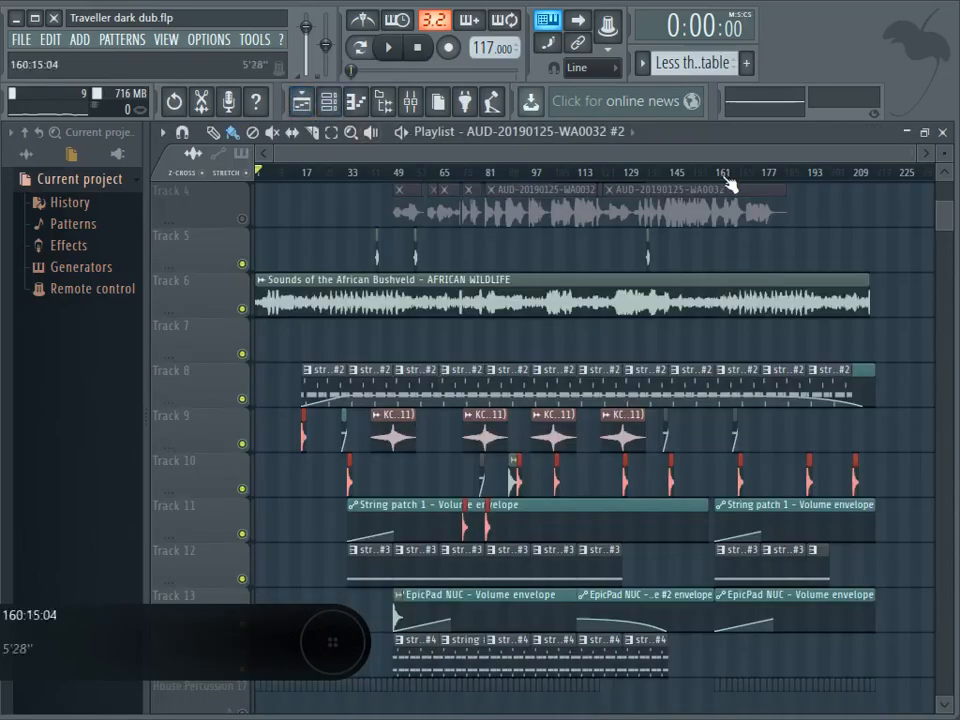
# Open the string #2 pattern from Track 8 in the piano roll, play its notes, and stop playback
pyautogui.moveTo(910, 157); pyautogui.dragTo(840, 155)
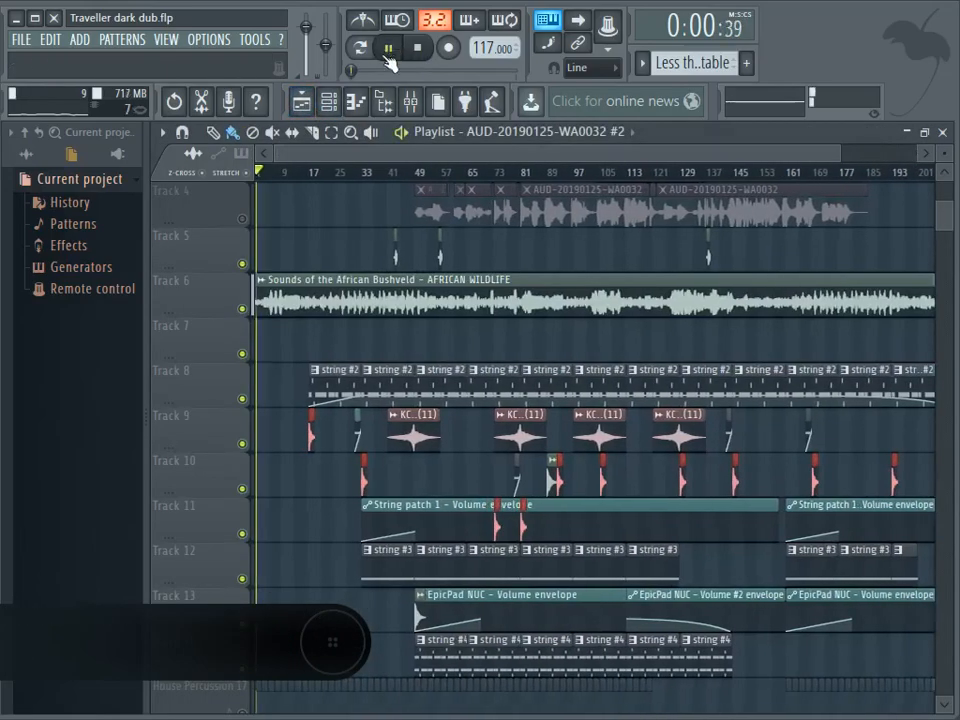
pyautogui.click(417, 47)
pyautogui.scroll(-1, 330, 323)
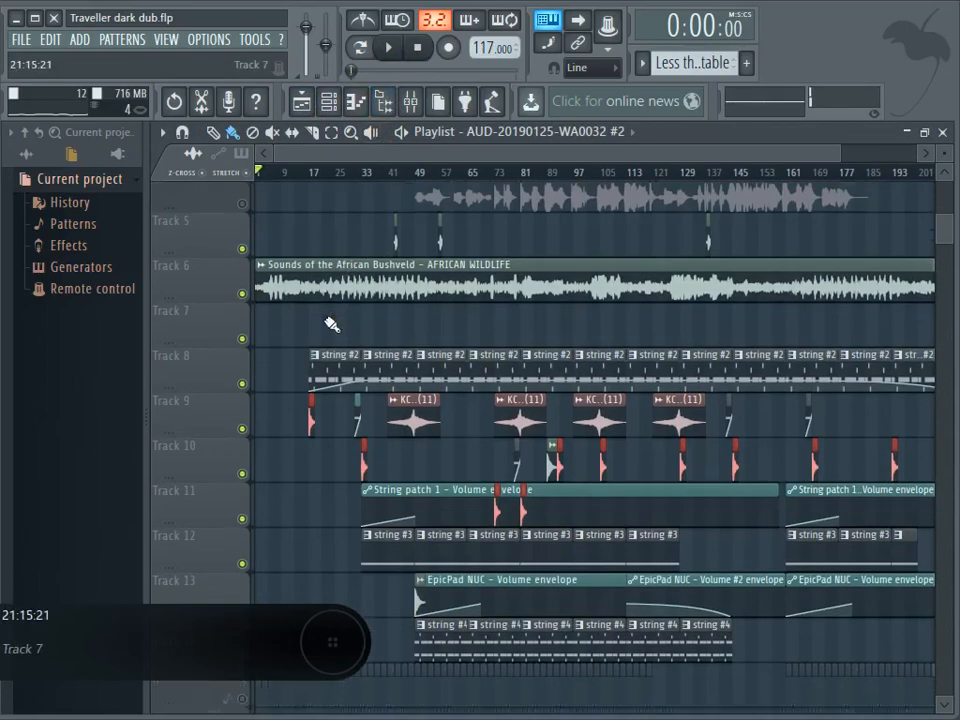
pyautogui.scroll(-3, 330, 323)
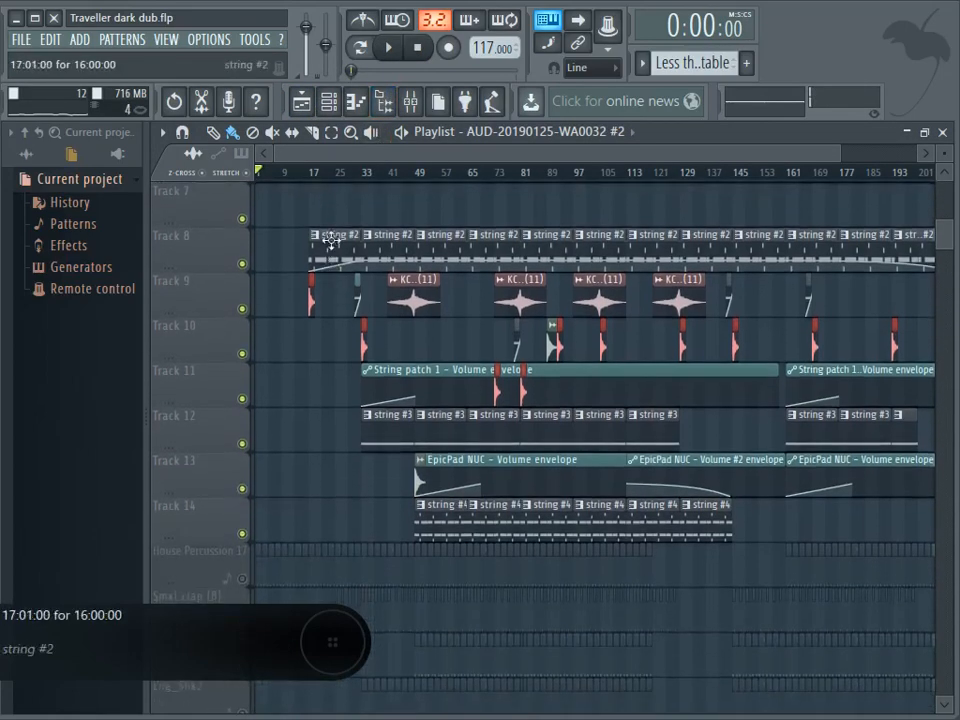
pyautogui.doubleClick(461, 249)
pyautogui.moveTo(741, 157); pyautogui.dragTo(185, 190)
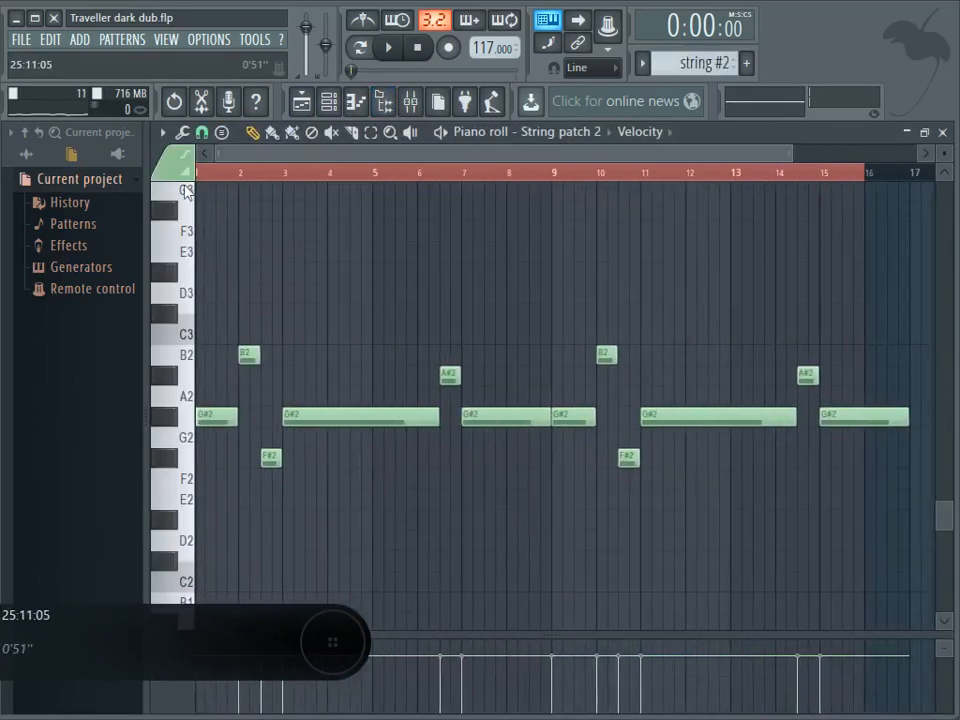
pyautogui.click(388, 48)
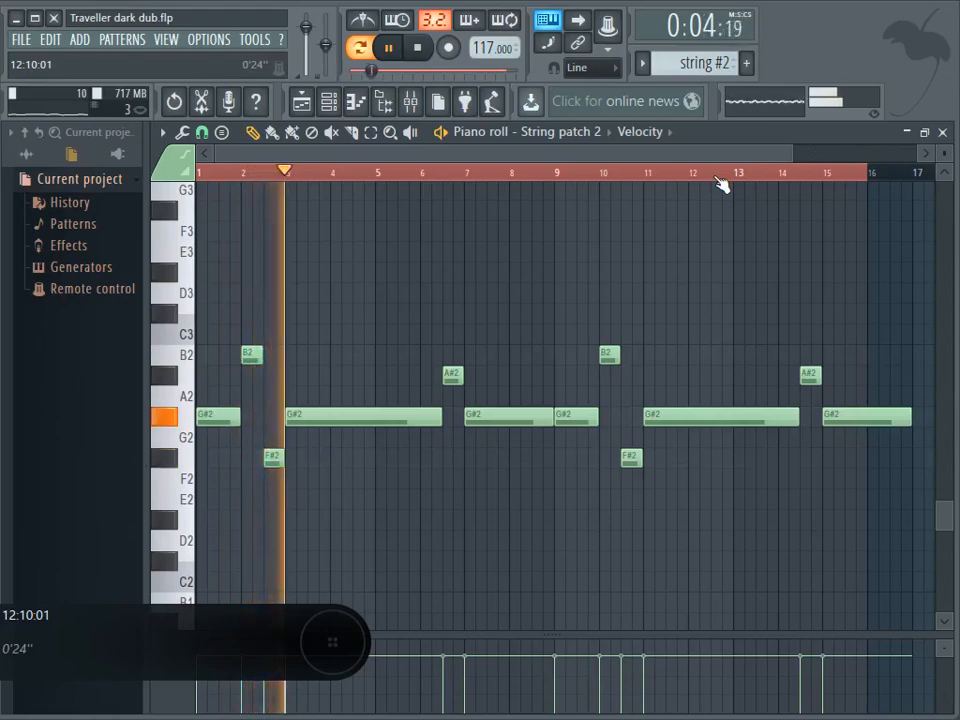
pyautogui.moveTo(776, 155); pyautogui.dragTo(435, 151)
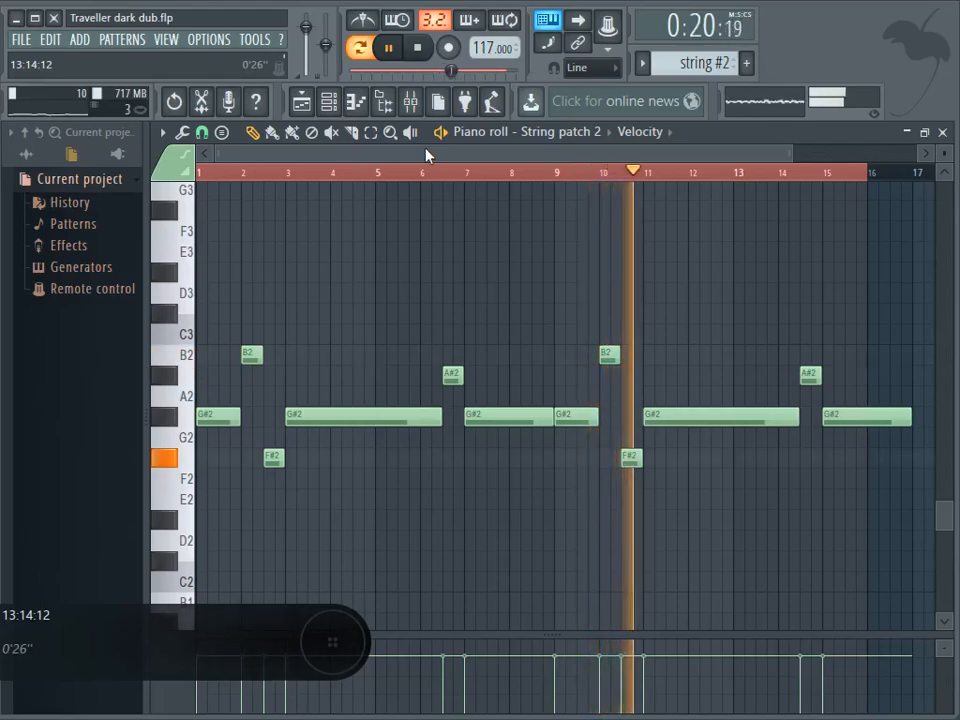
pyautogui.click(417, 47)
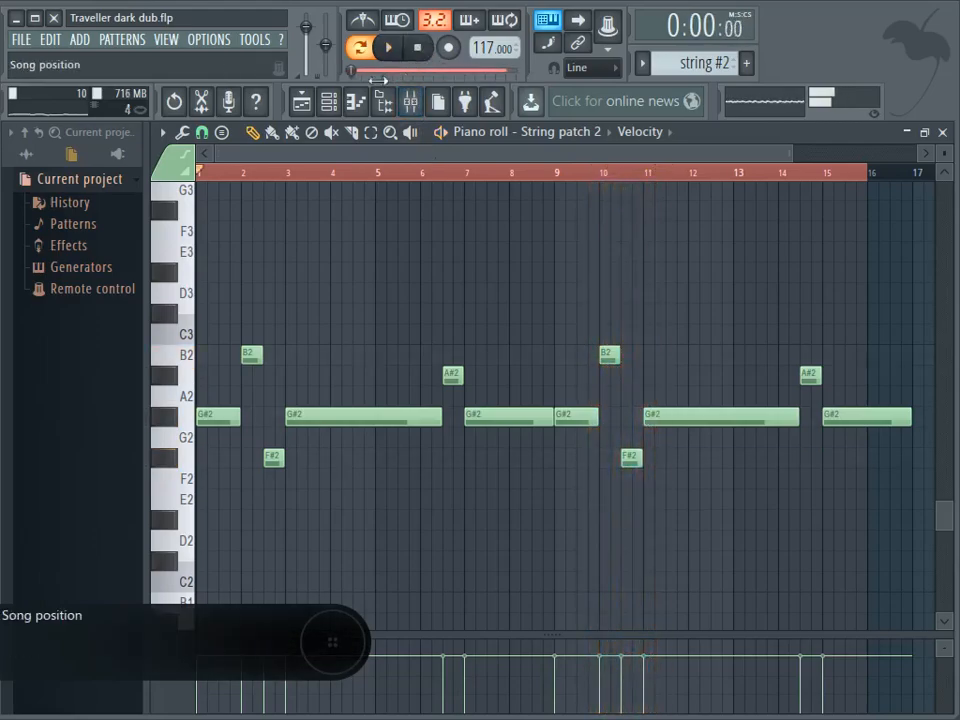
# View the String patch 1 channel's sampler settings from the channel rack, and return to the playlist
pyautogui.click(328, 101)
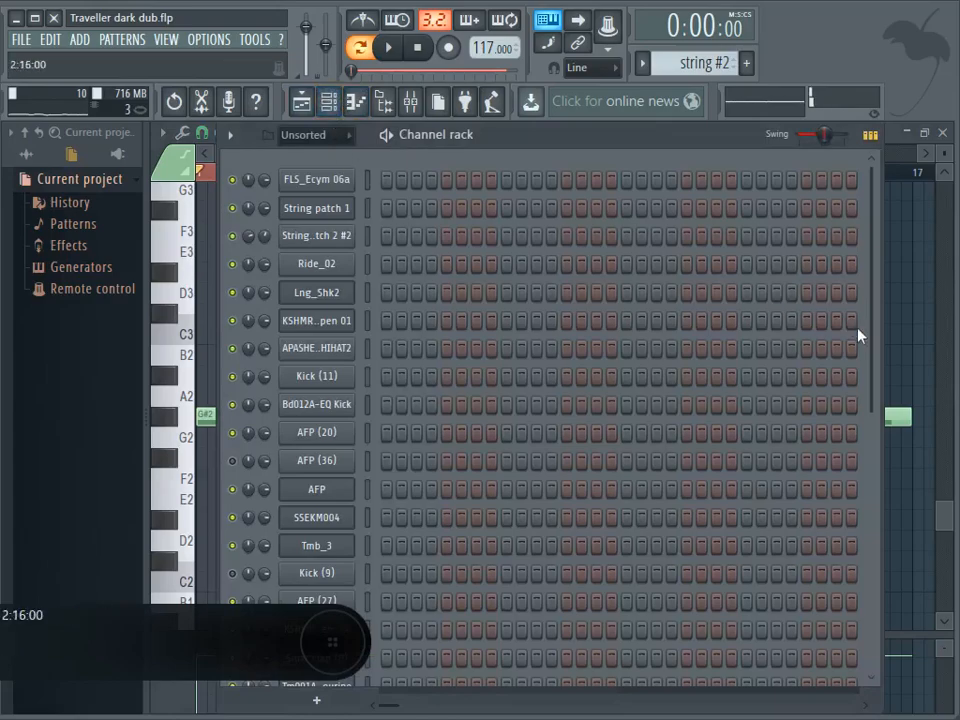
pyautogui.click(336, 210)
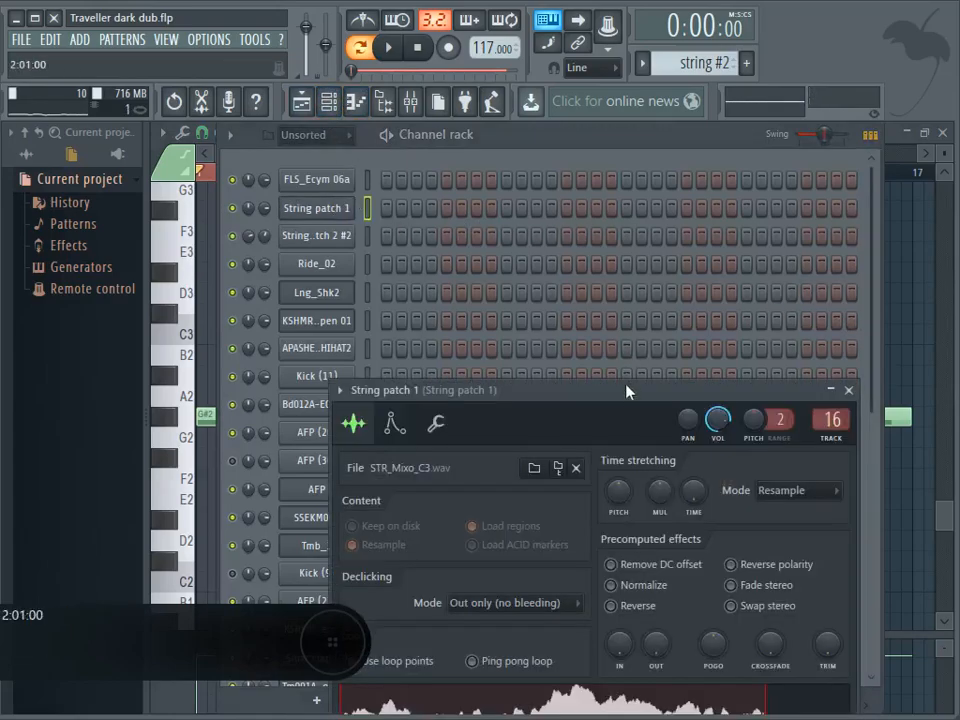
pyautogui.moveTo(617, 393); pyautogui.dragTo(562, 220)
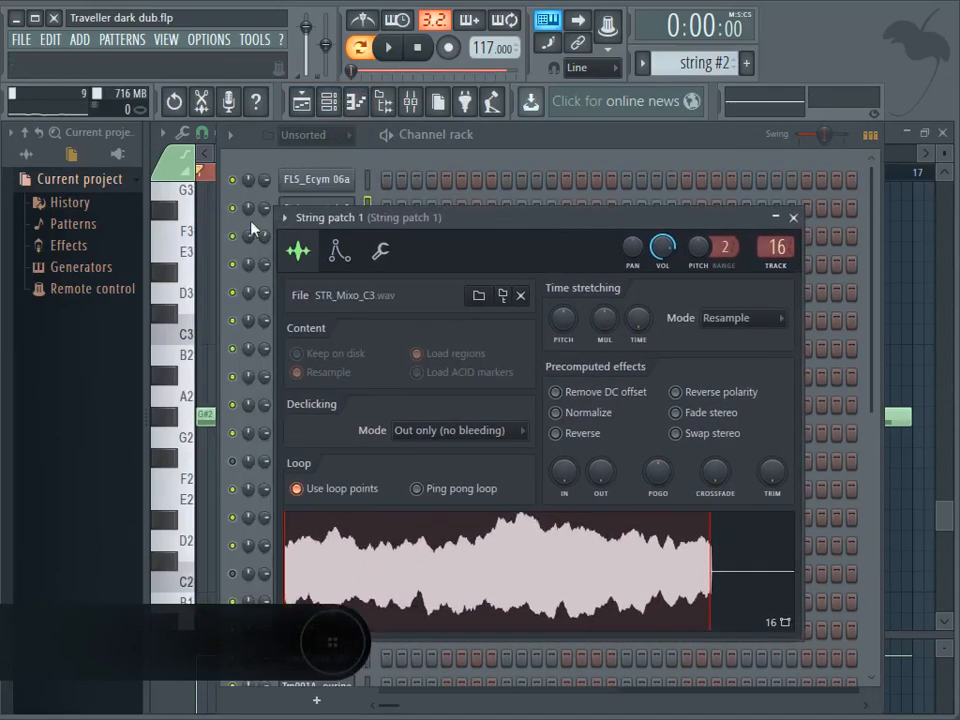
pyautogui.click(301, 101)
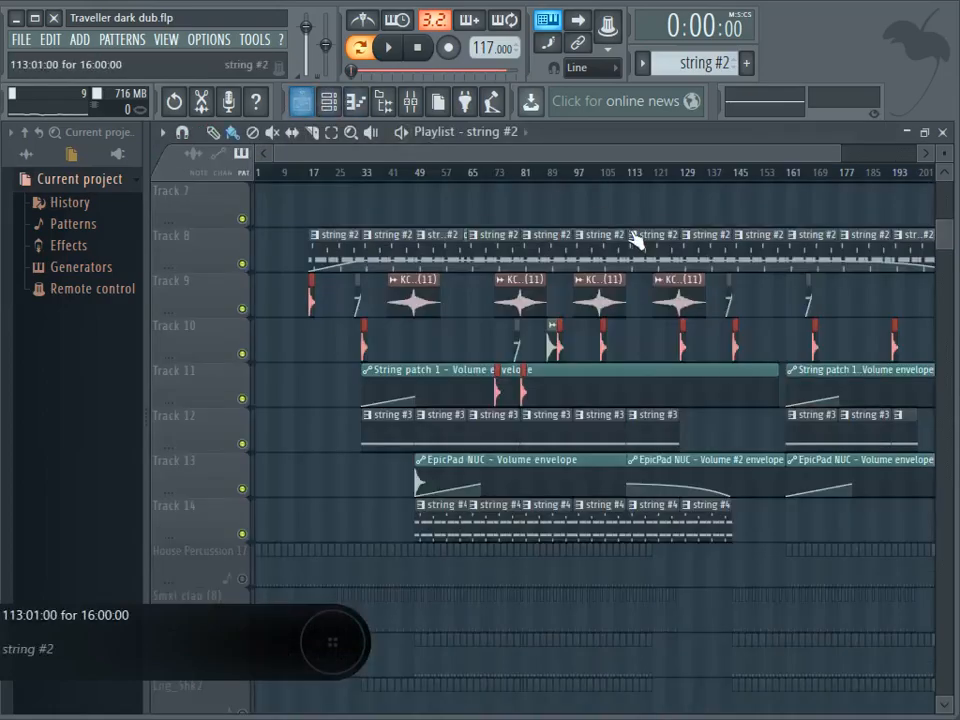
# Play the song from bar 17 to hear the Track 8 strings come in, and stop playback
pyautogui.moveTo(835, 158); pyautogui.dragTo(870, 165)
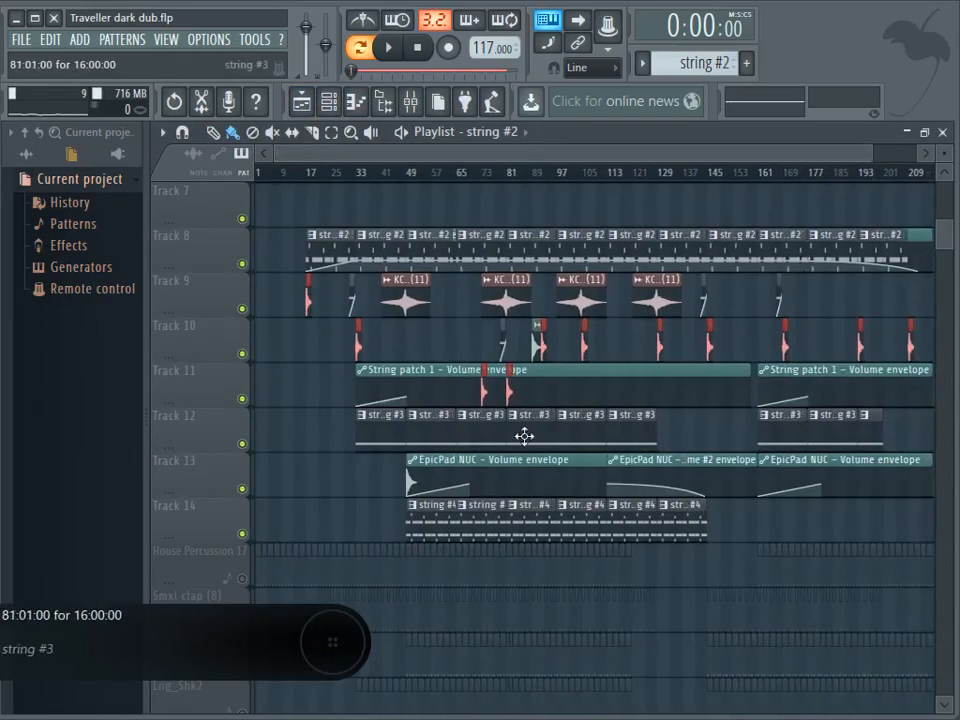
pyautogui.scroll(4, 520, 435)
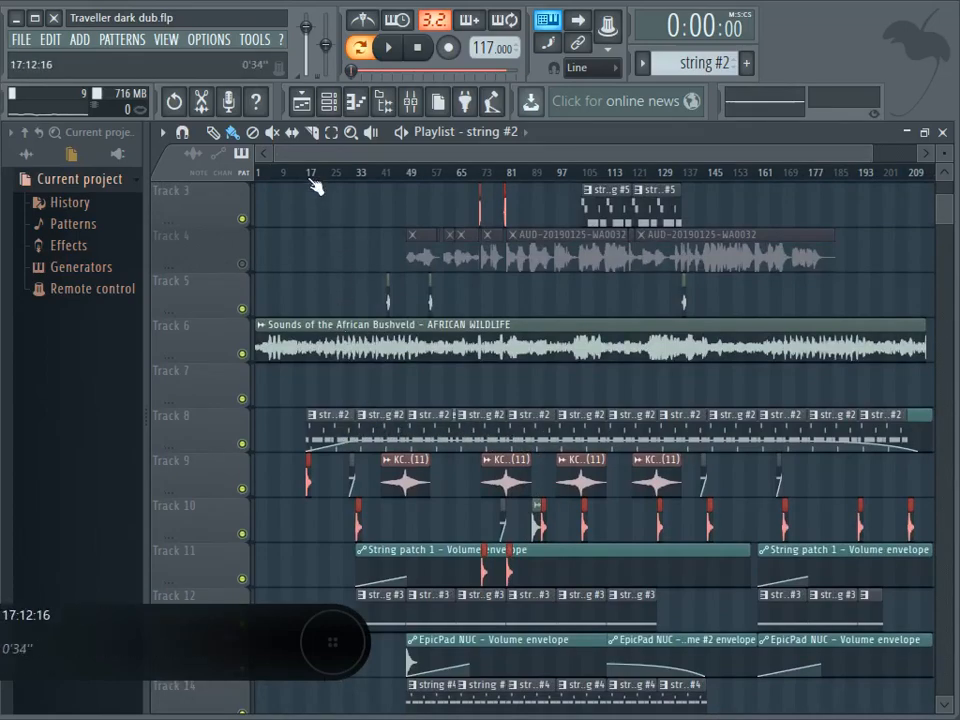
pyautogui.click(310, 173)
pyautogui.click(398, 48)
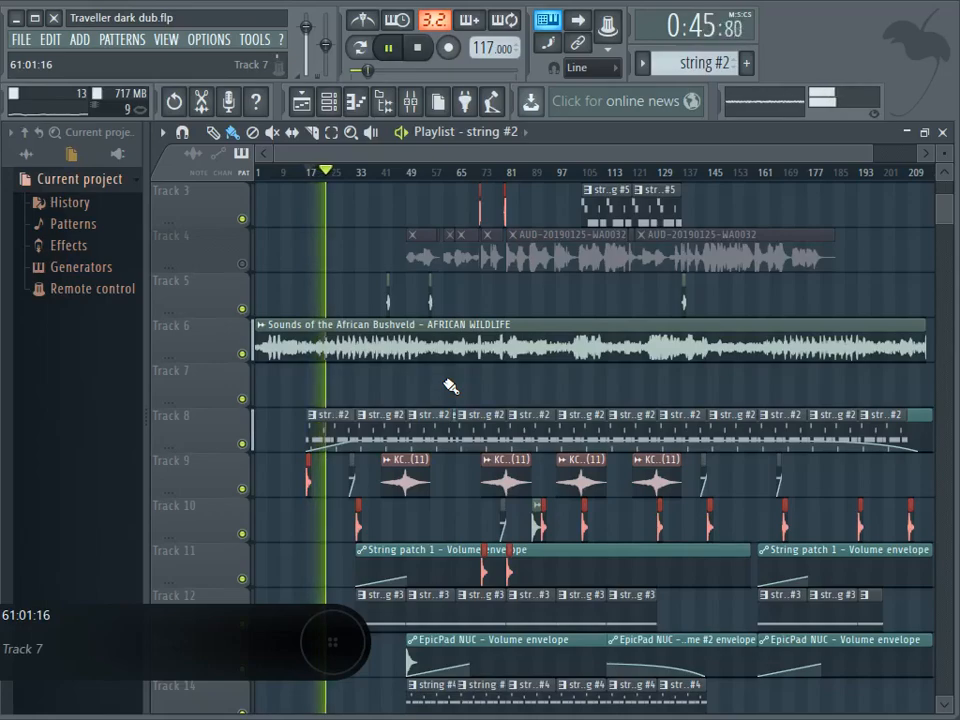
pyautogui.scroll(-2, 438, 413)
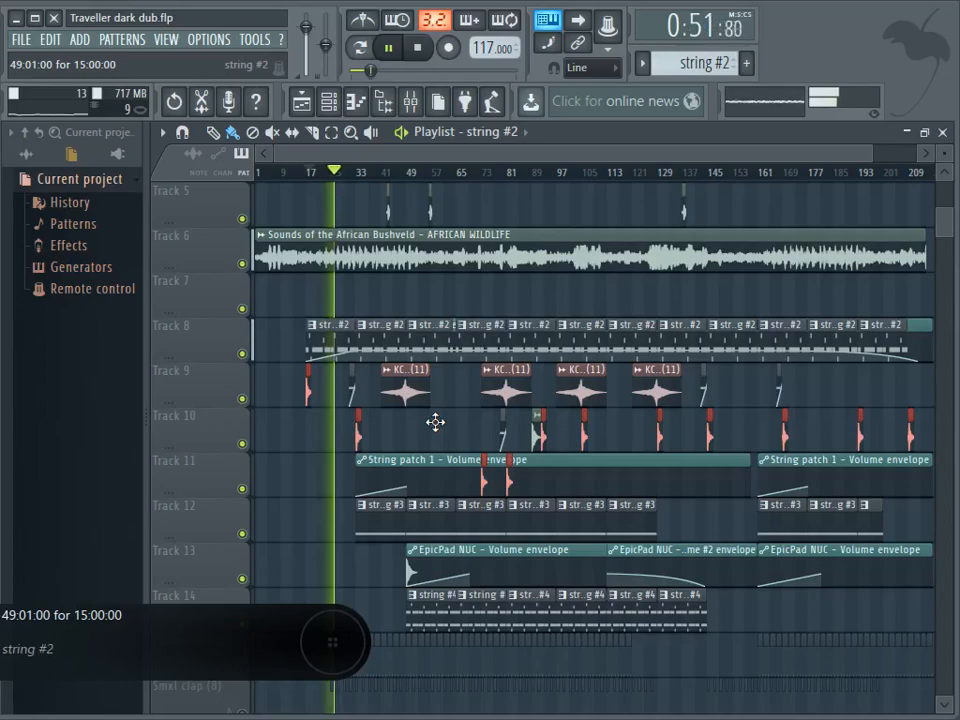
pyautogui.click(417, 47)
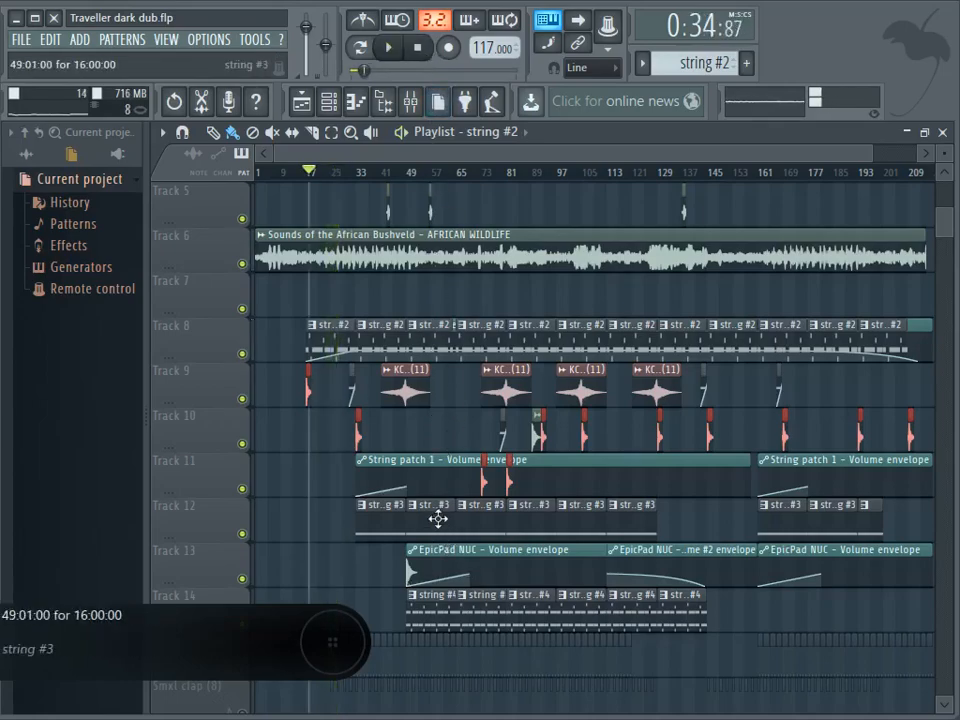
# Open the string #3 pattern from Track 12 in the piano roll and play its note in pattern mode
pyautogui.click(365, 180)
pyautogui.click(470, 506)
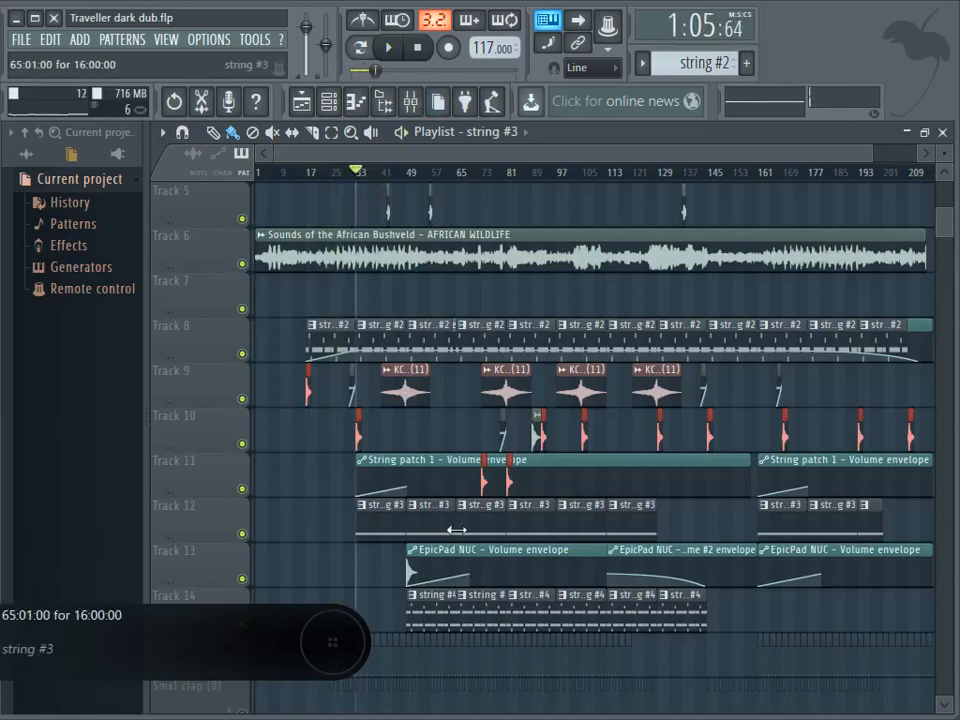
pyautogui.press('F7')
pyautogui.click(388, 47)
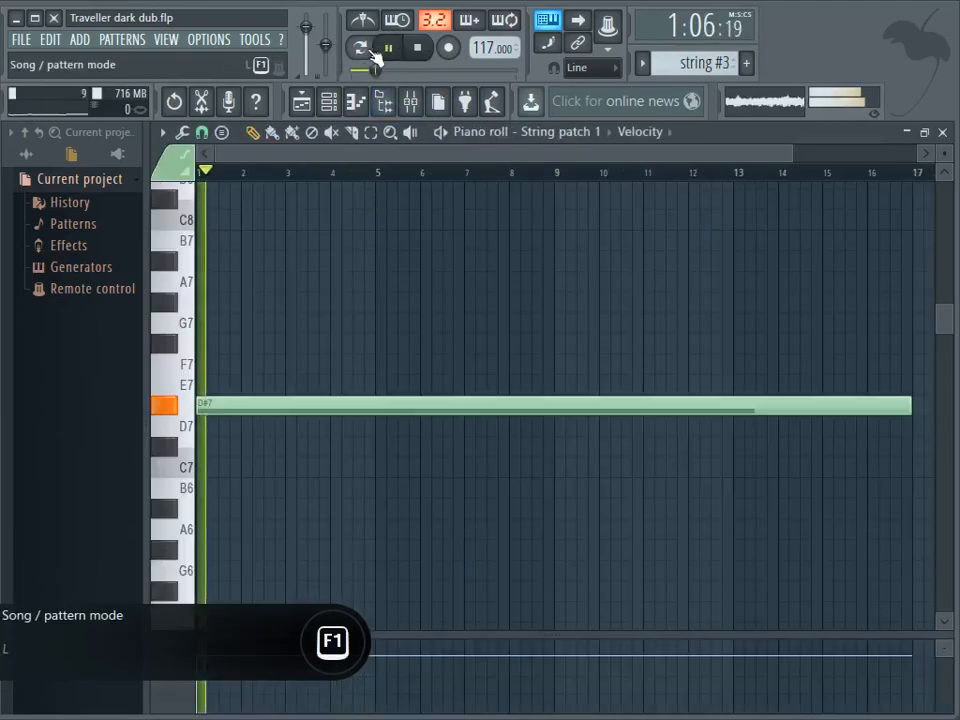
pyautogui.click(360, 47)
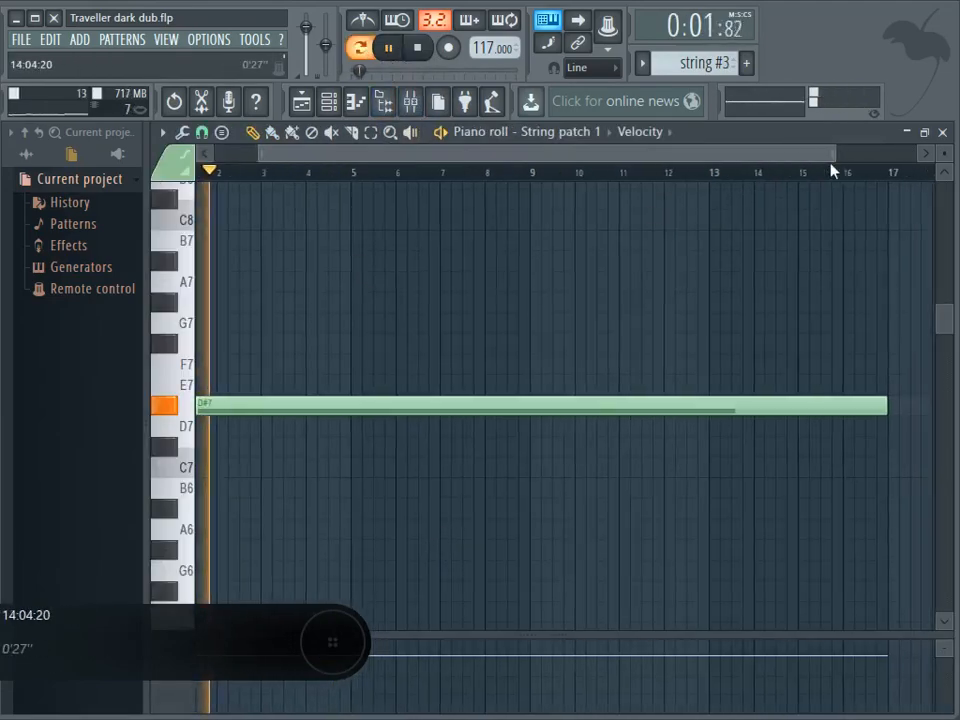
pyautogui.click(418, 47)
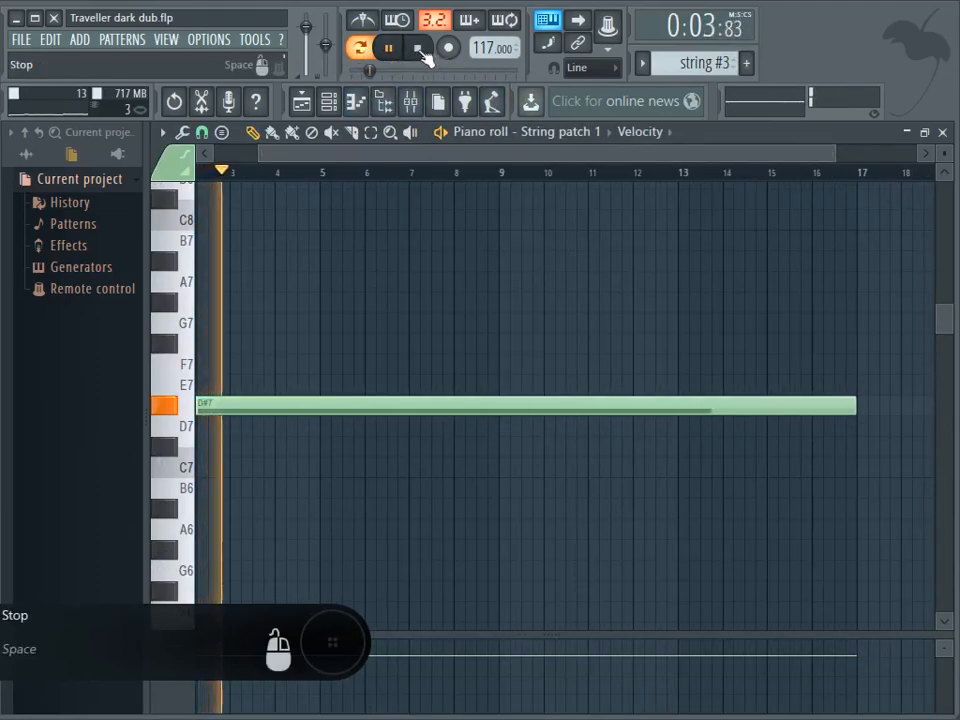
# Play the string #3 pattern from the channel rack and view the String patch 1 channel's sampler settings, ending back at the playlist
pyautogui.click(301, 104)
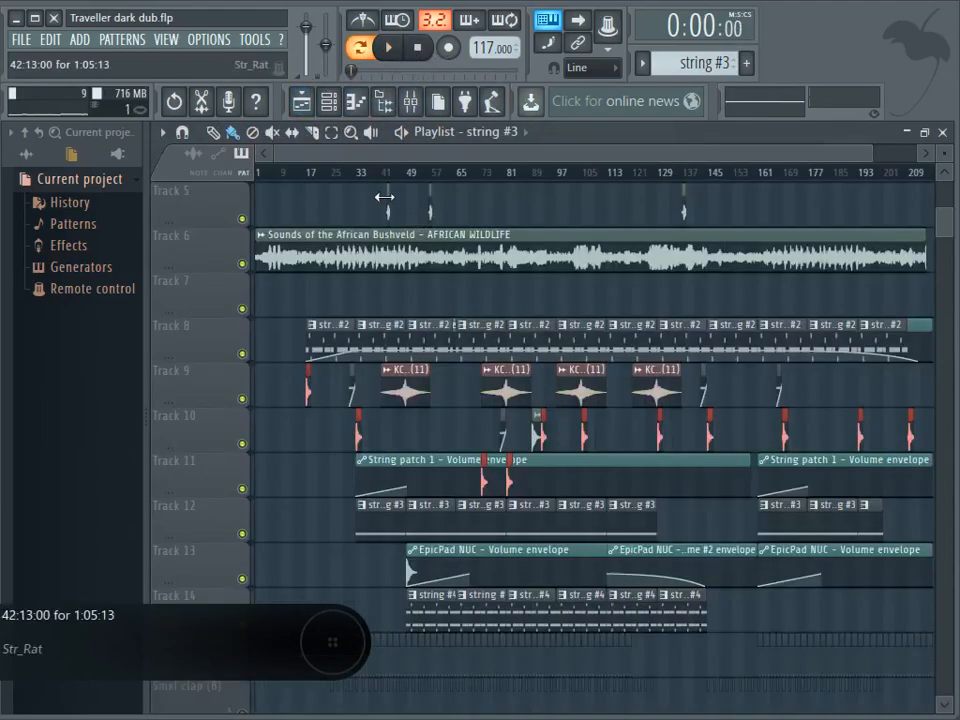
pyautogui.click(392, 183)
pyautogui.click(328, 101)
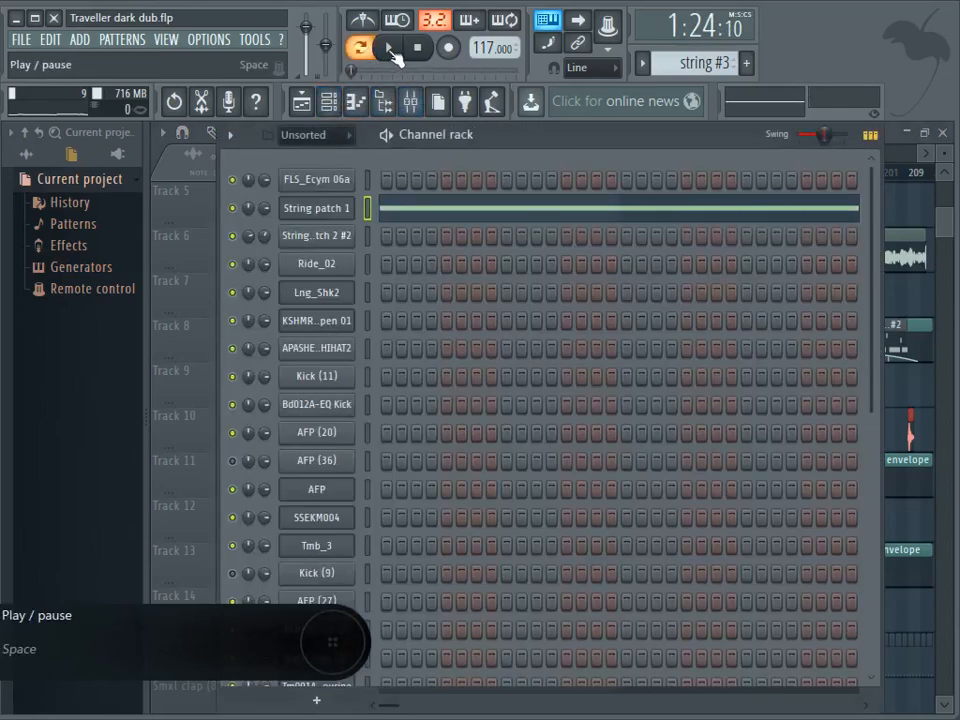
pyautogui.click(392, 50)
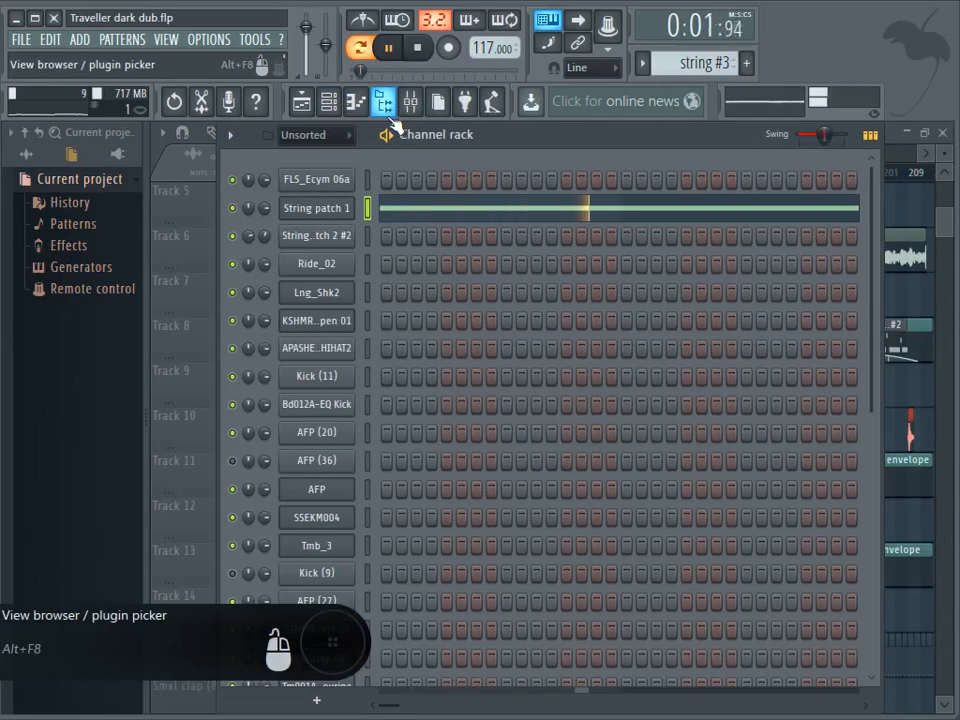
pyautogui.click(418, 47)
pyautogui.click(338, 209)
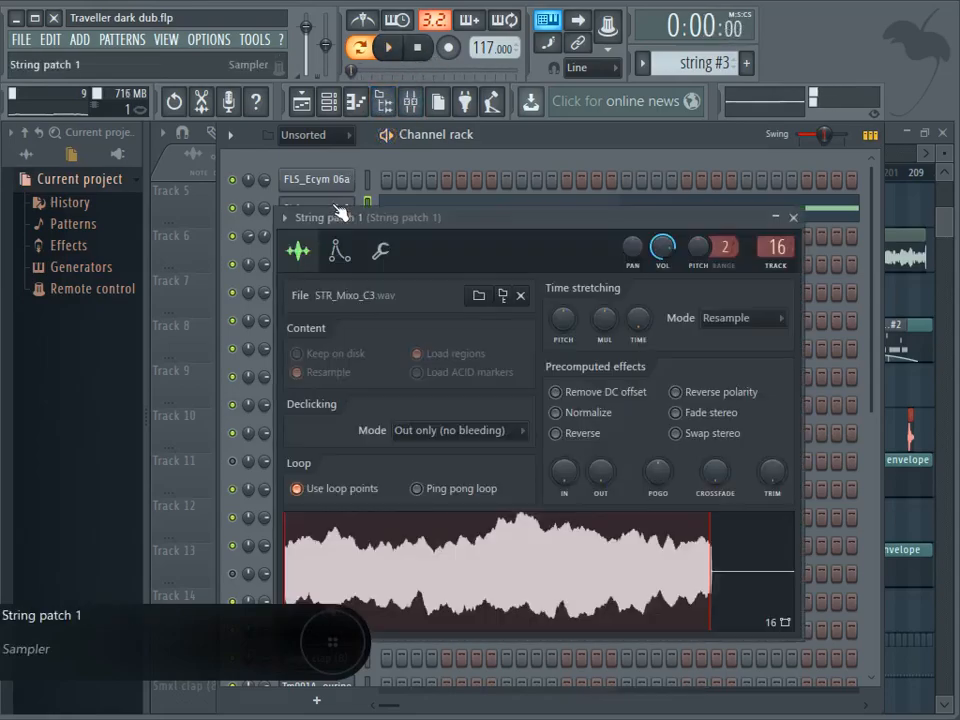
pyautogui.moveTo(434, 231); pyautogui.dragTo(420, 272)
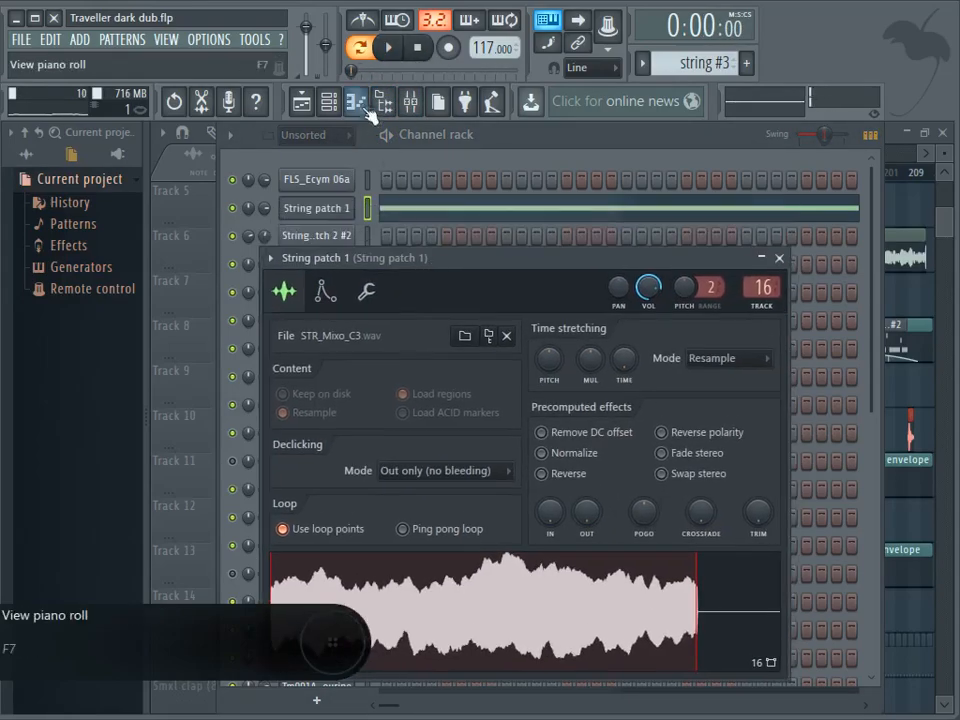
pyautogui.click(302, 104)
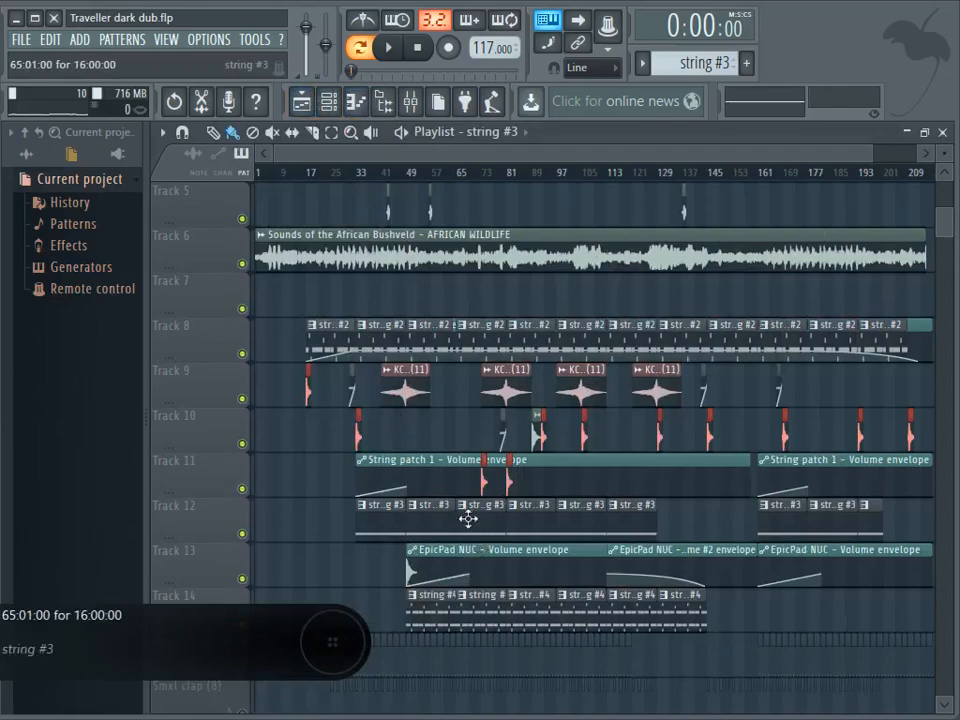
# Play the song from bar 49 to hear the Track 14 string #4 part come in, and stop playback
pyautogui.scroll(-2, 470, 520)
pyautogui.scroll(1, 469, 518)
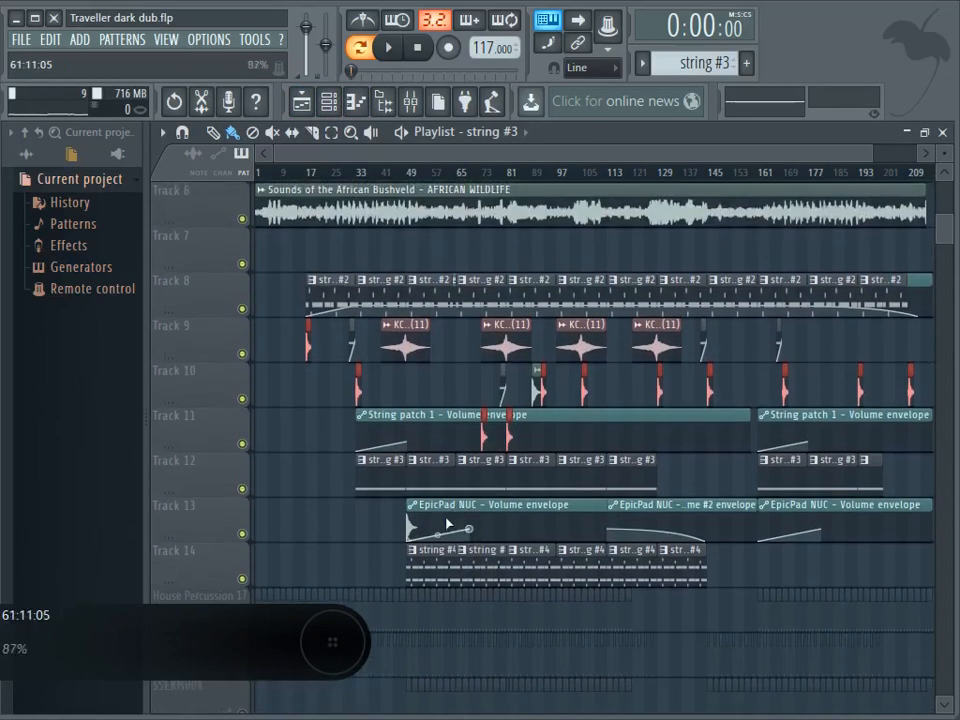
pyautogui.click(410, 175)
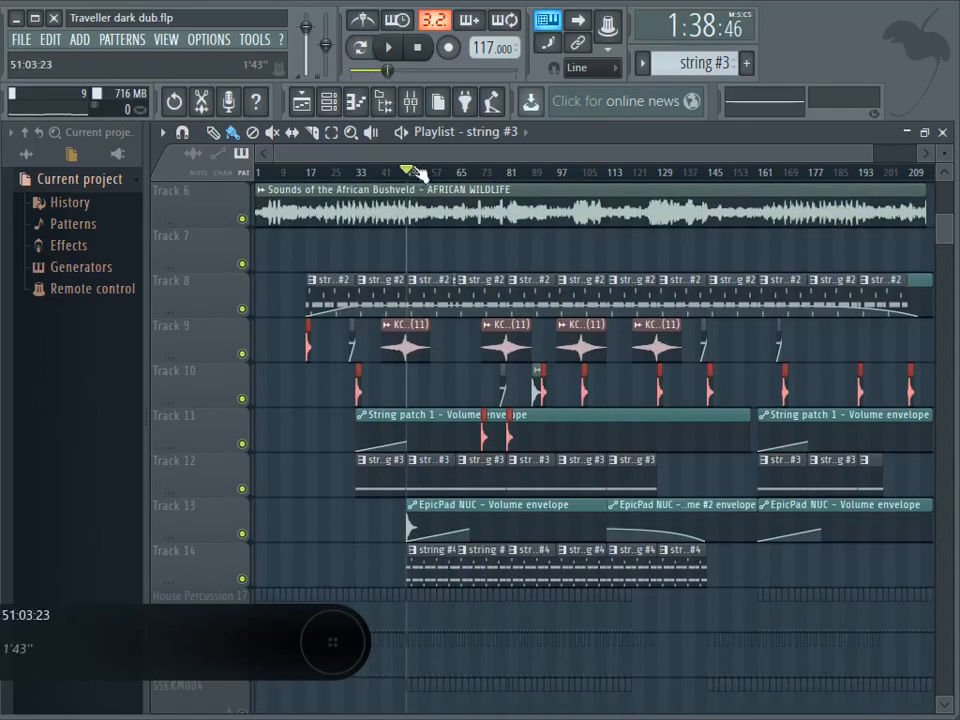
pyautogui.click(389, 47)
pyautogui.moveTo(451, 153); pyautogui.dragTo(462, 153)
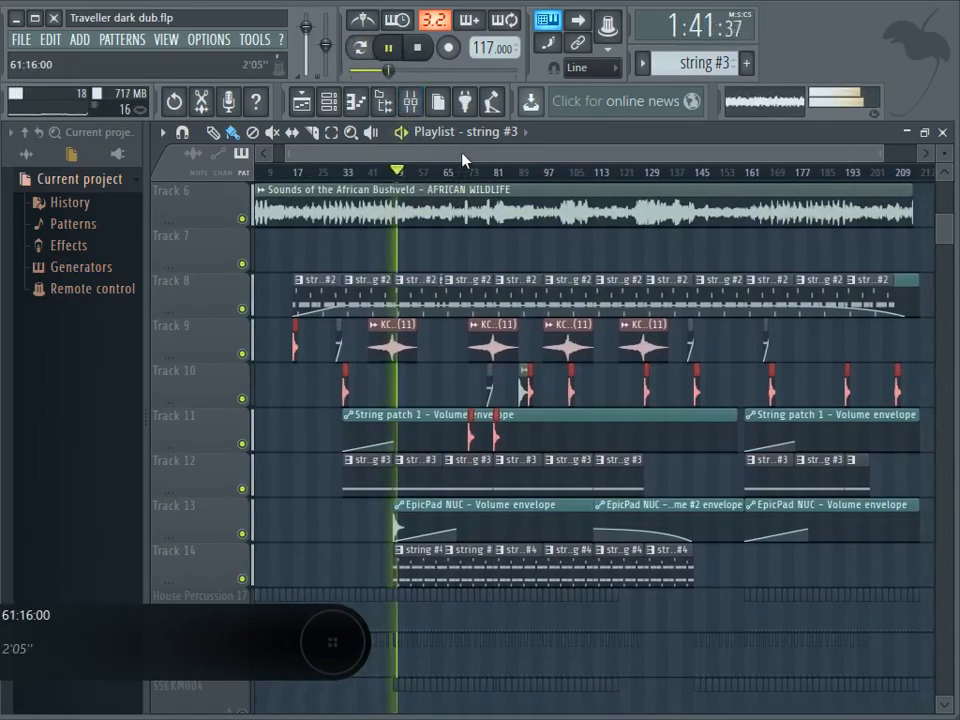
pyautogui.click(422, 58)
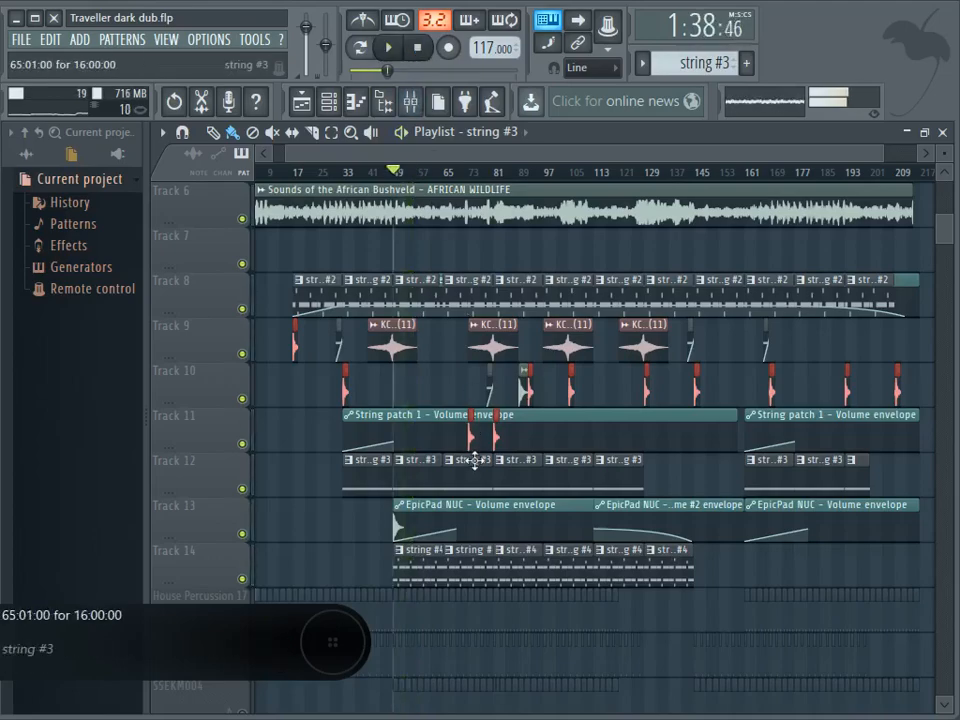
# Open the string #4 pattern from Track 14 in the piano roll and play its notes in pattern mode
pyautogui.doubleClick(484, 548)
pyautogui.moveTo(664, 158); pyautogui.dragTo(146, 148)
pyautogui.click(362, 46)
pyautogui.click(386, 54)
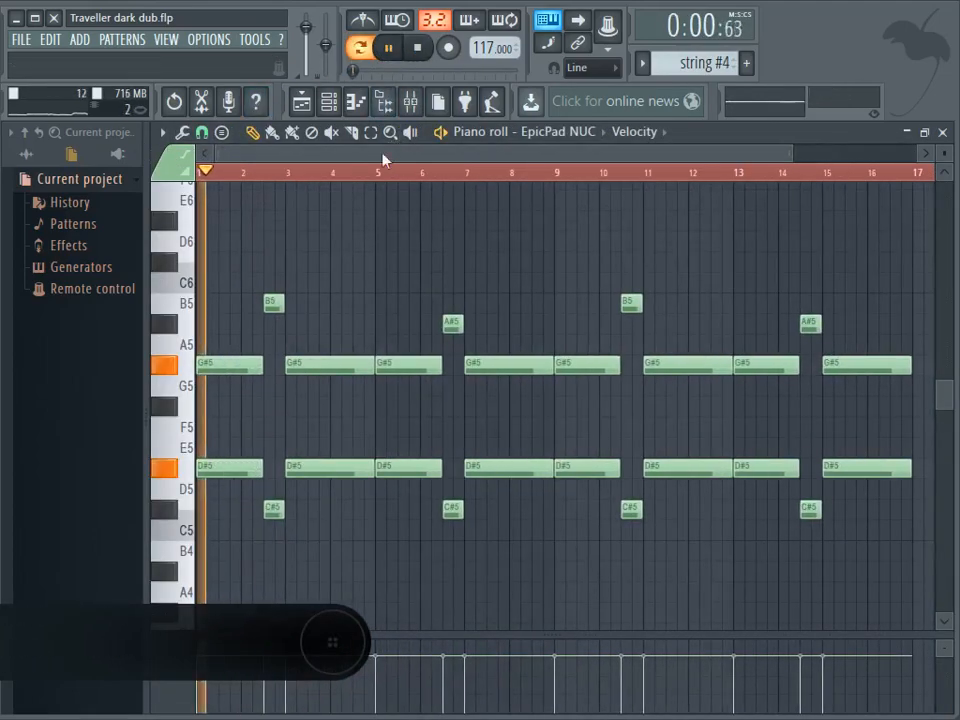
pyautogui.click(417, 47)
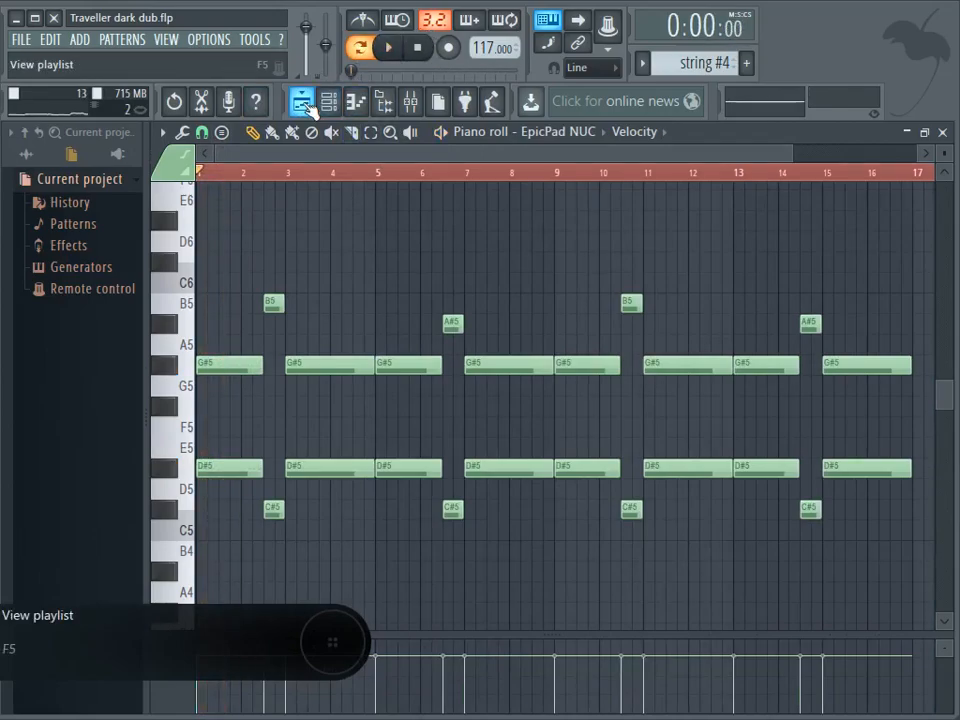
# Play the string #4 pattern from the channel rack while viewing the EpicPad NUC channel's notes, and return to the playlist
pyautogui.click(301, 101)
pyautogui.click(460, 172)
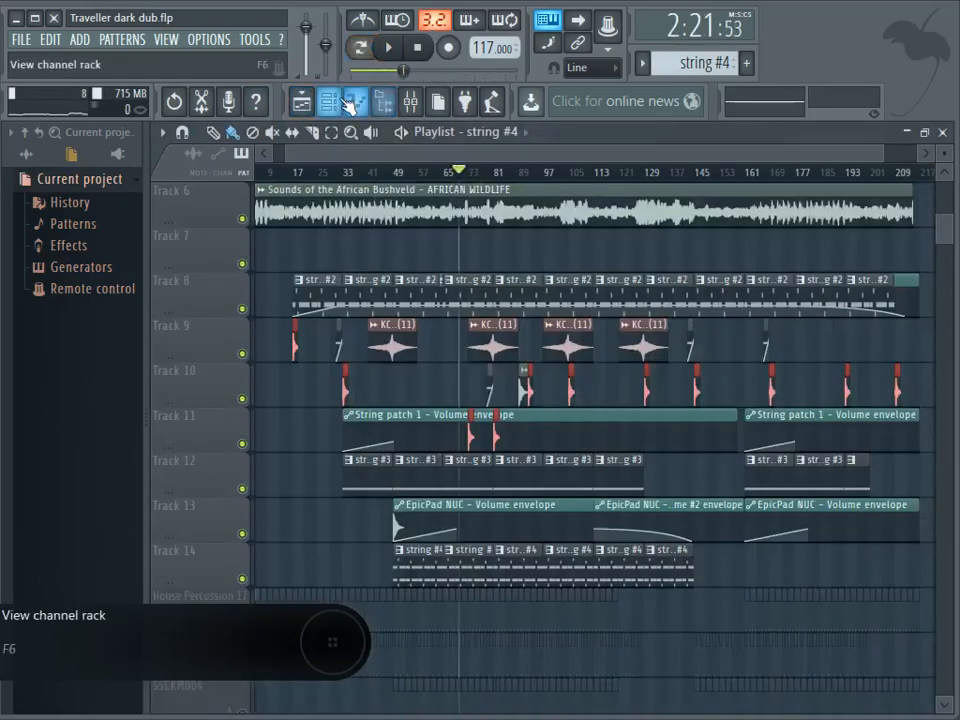
pyautogui.click(355, 101)
pyautogui.click(362, 47)
pyautogui.click(382, 50)
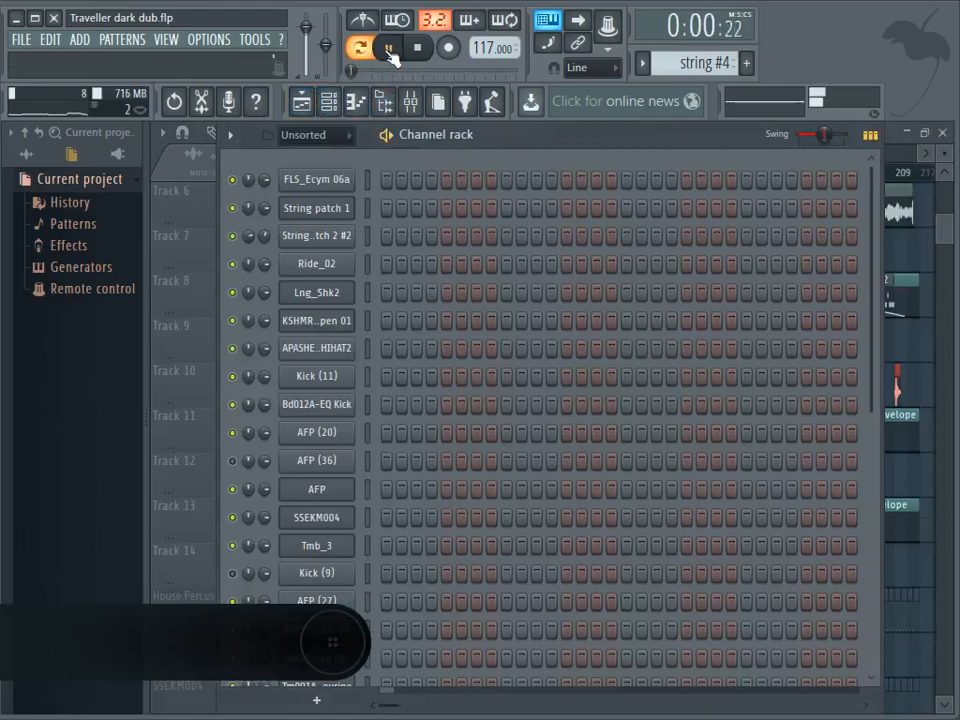
pyautogui.scroll(-1, 872, 400)
pyautogui.moveTo(872, 400); pyautogui.dragTo(868, 675)
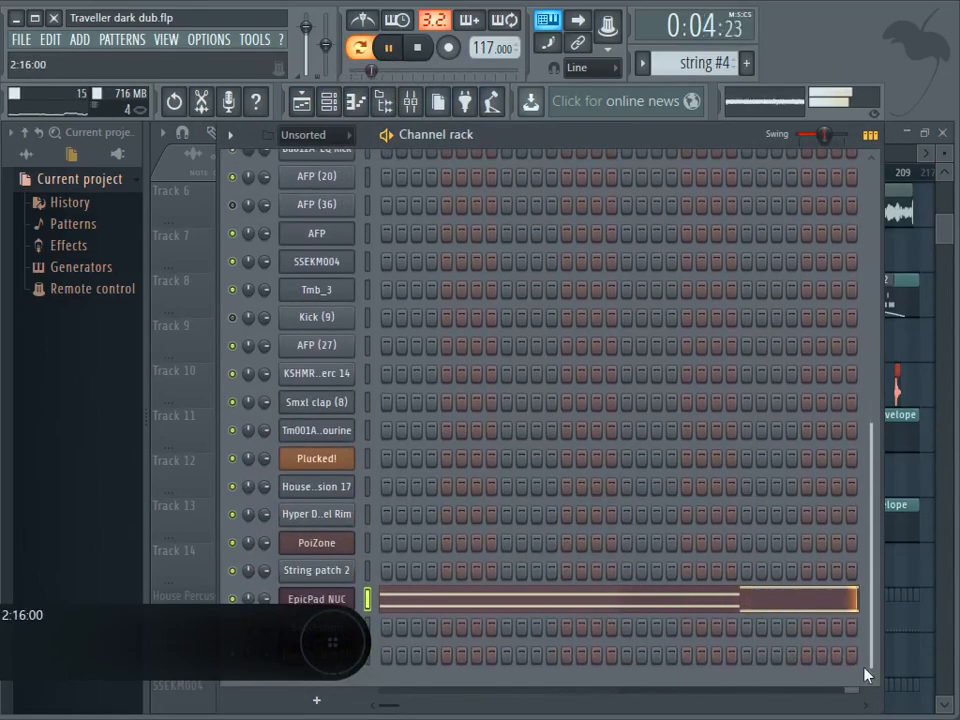
pyautogui.click(500, 598)
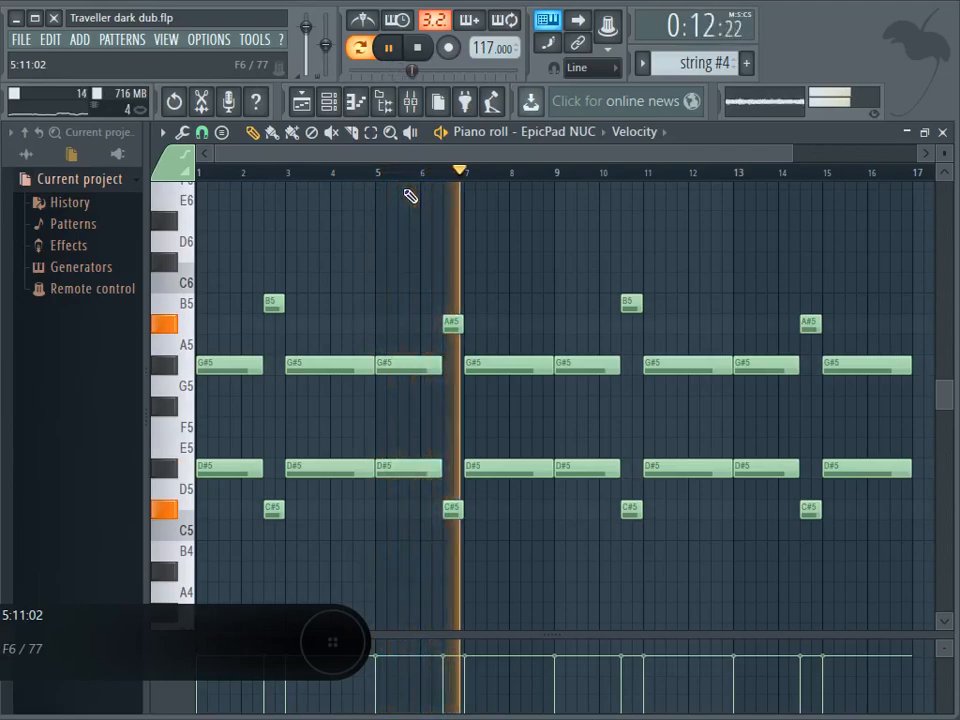
pyautogui.click(419, 48)
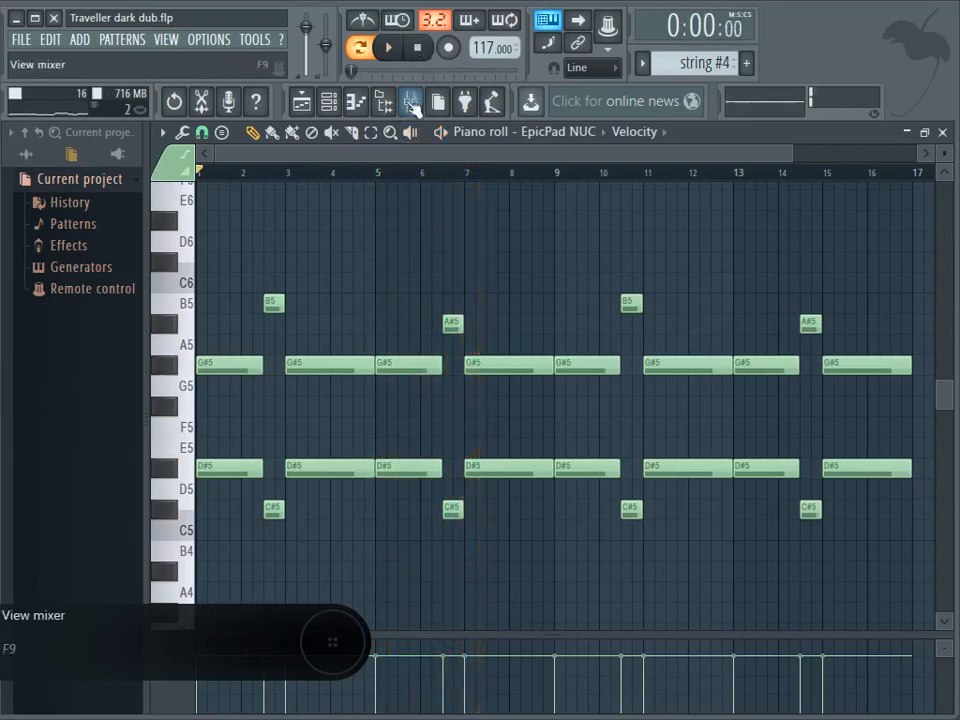
pyautogui.click(303, 105)
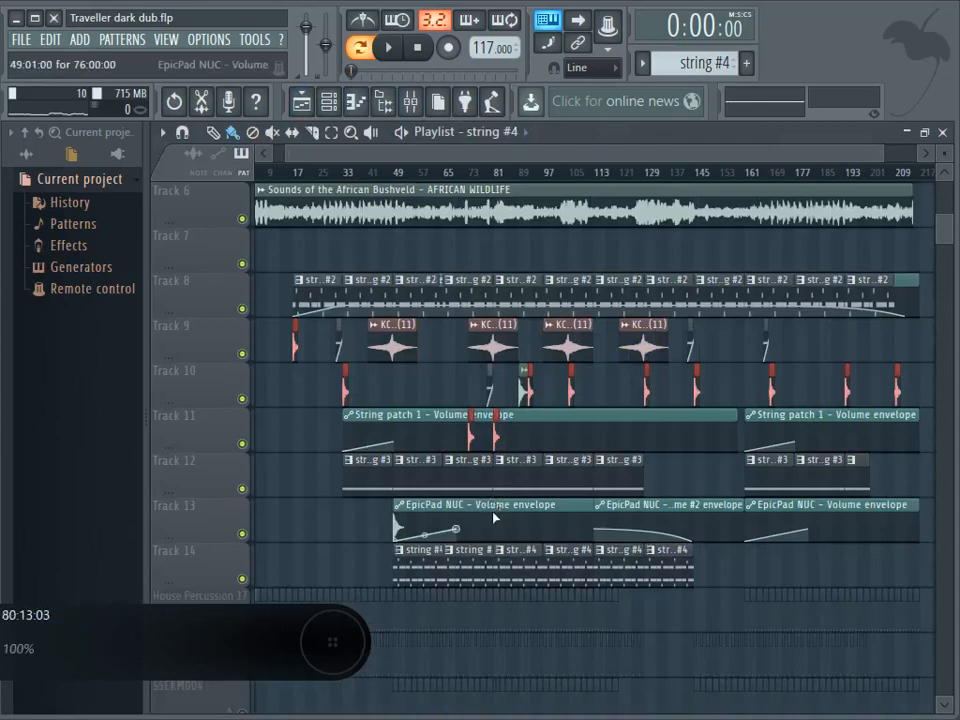
# Examine the layout of the string, pad and effect clips on Tracks 7 to 14 and the muted percussion tracks below them
pyautogui.scroll(-5, 494, 518)
pyautogui.scroll(-10, 494, 518)
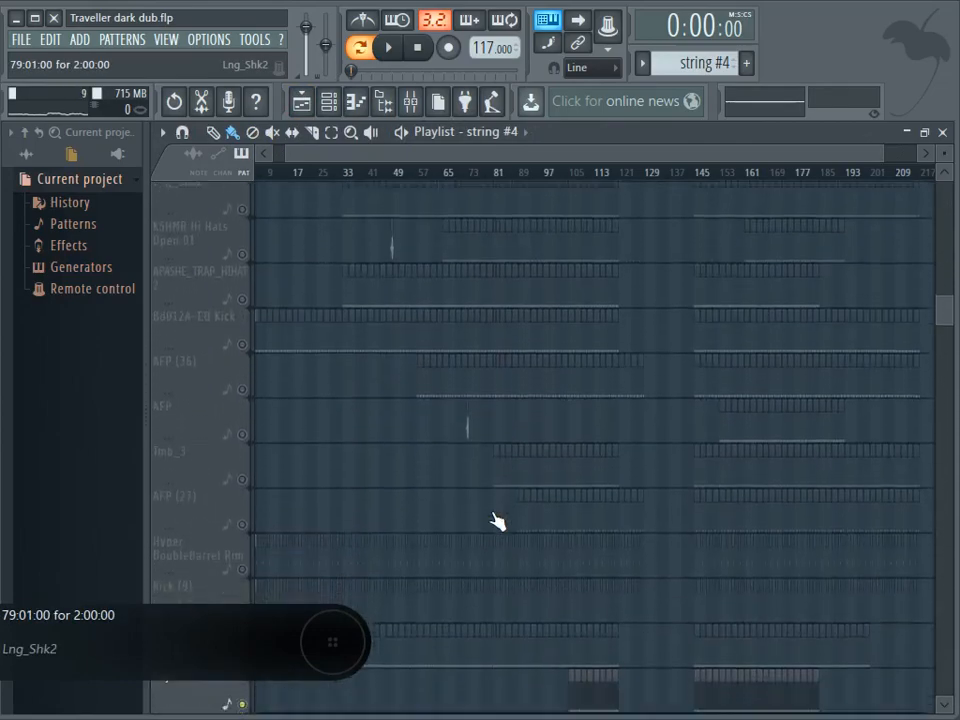
pyautogui.scroll(10, 494, 518)
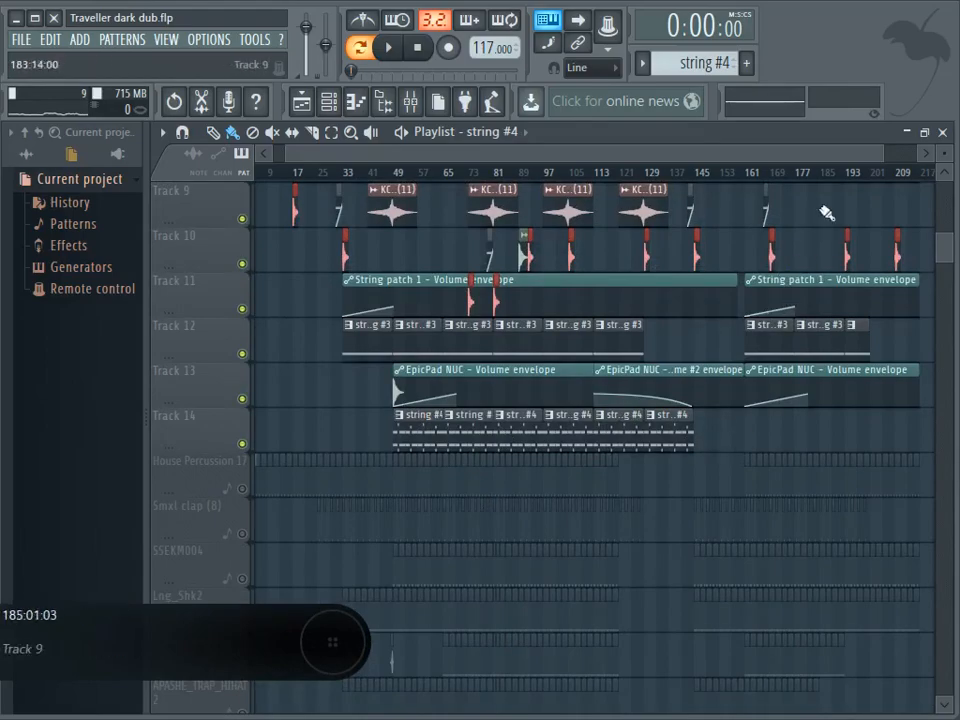
pyautogui.moveTo(883, 149); pyautogui.dragTo(716, 151)
pyautogui.click(943, 174)
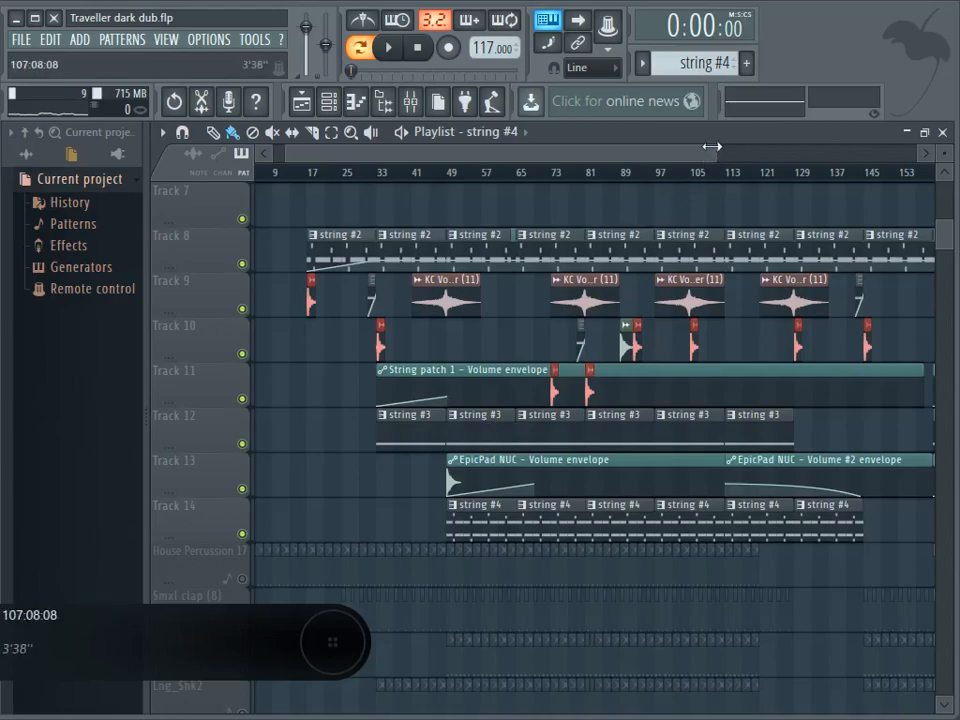
pyautogui.moveTo(712, 147); pyautogui.dragTo(808, 148)
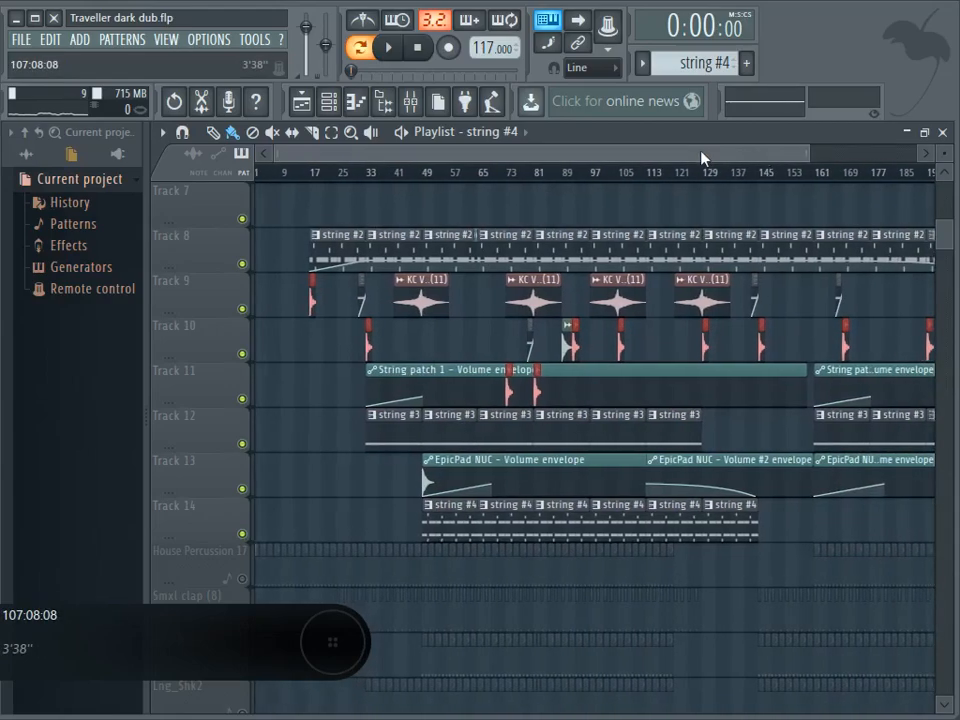
pyautogui.moveTo(943, 236)
pyautogui.mouseDown()
pyautogui.moveTo(943, 225)
pyautogui.moveTo(946, 257)
pyautogui.mouseUp()
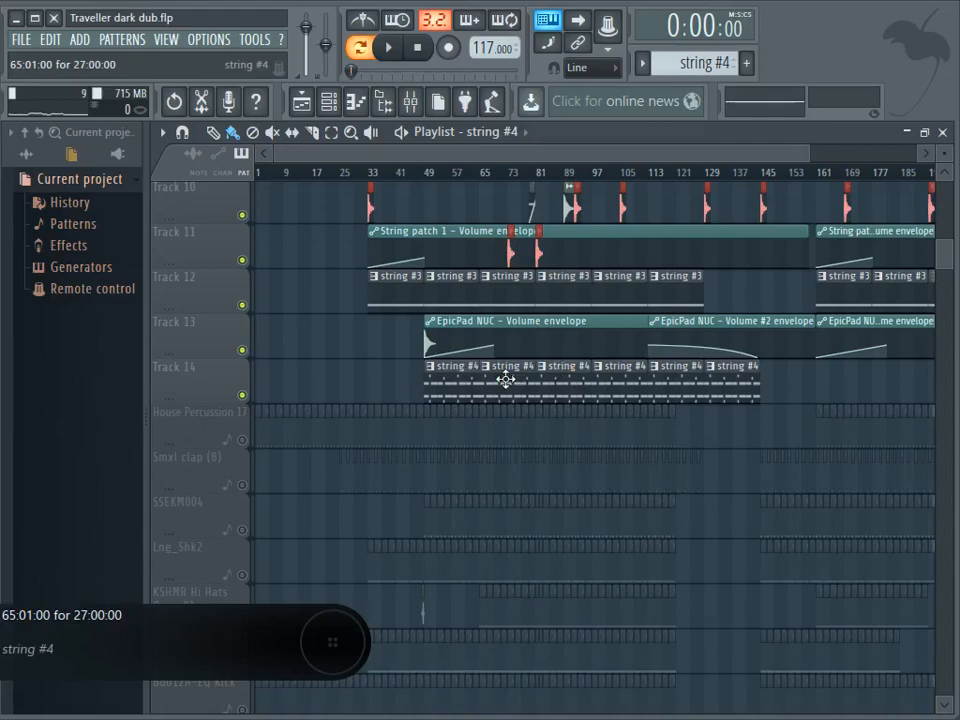
pyautogui.moveTo(808, 155); pyautogui.dragTo(712, 155)
pyautogui.moveTo(942, 255)
pyautogui.mouseDown()
pyautogui.moveTo(939, 245)
pyautogui.moveTo(938, 253)
pyautogui.mouseUp()
pyautogui.scroll(3, 560, 350)
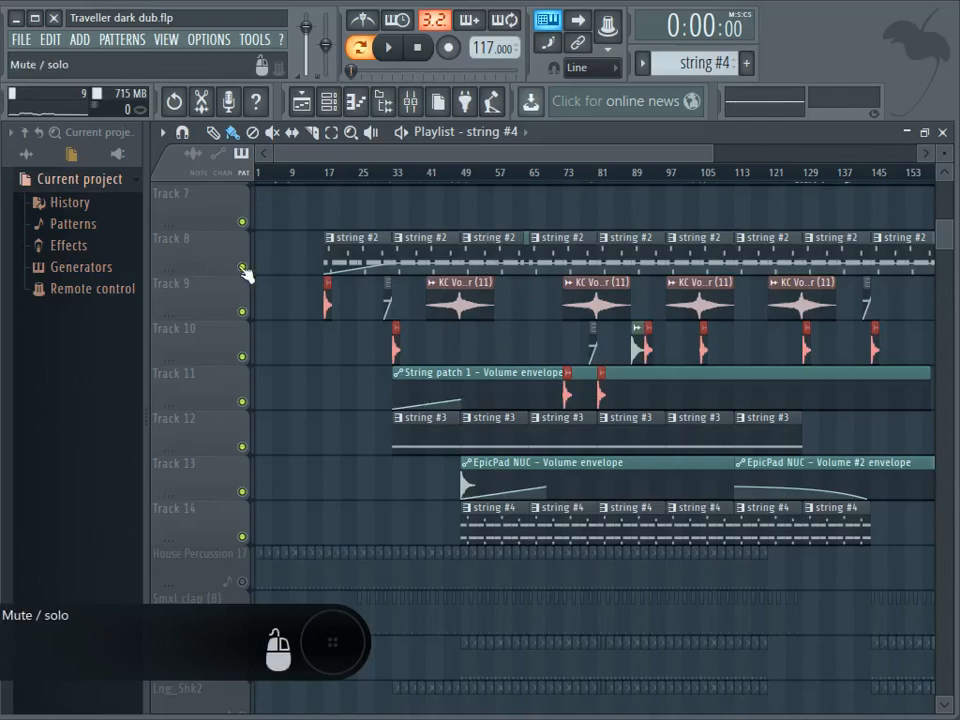
# Mute Tracks 9, 11 and 12, and play the song from bar 49 to hear the remaining parts
pyautogui.click(242, 401)
pyautogui.click(242, 446)
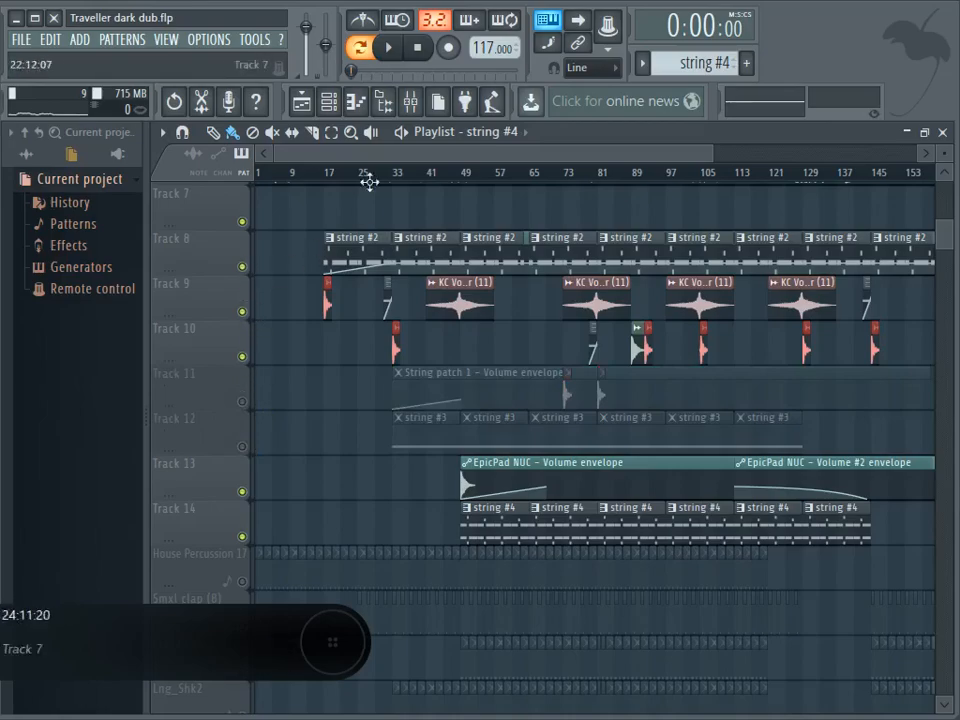
pyautogui.click(461, 173)
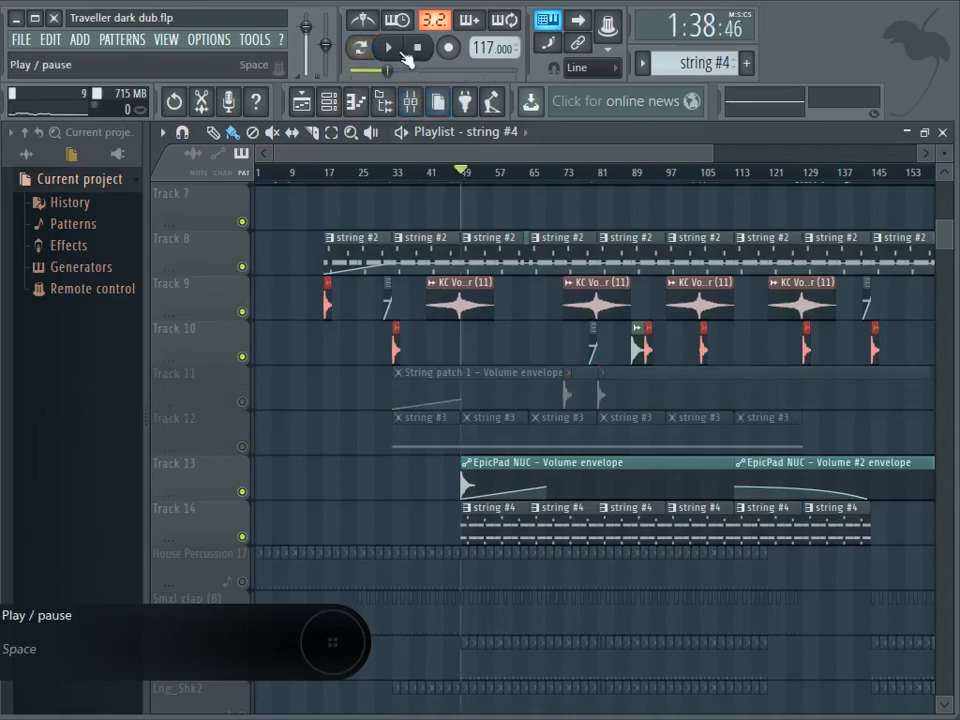
pyautogui.click(388, 47)
pyautogui.click(242, 311)
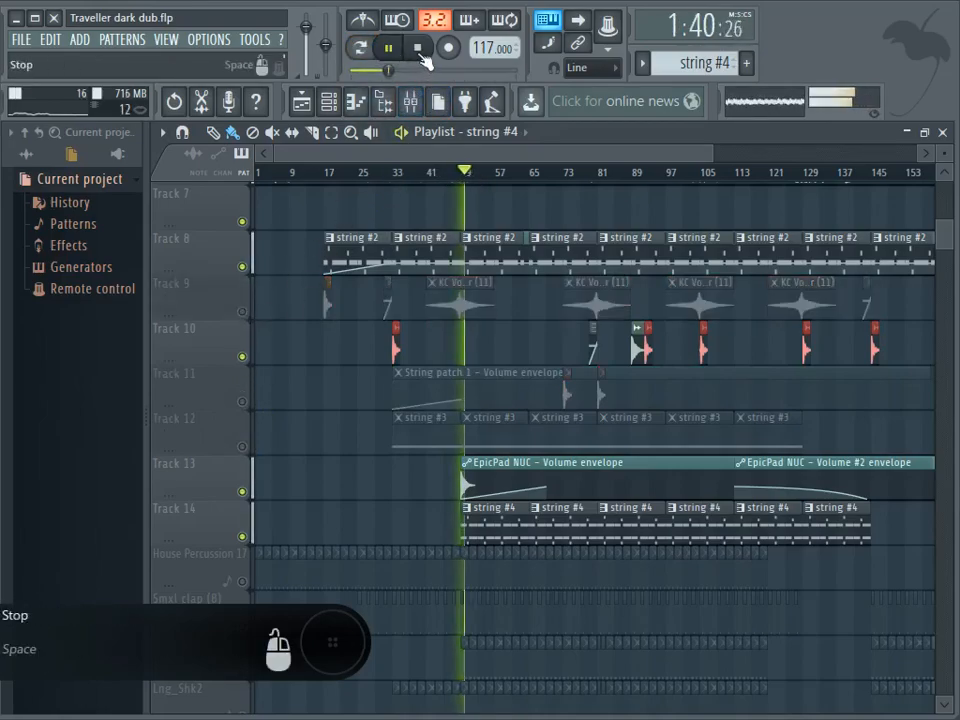
pyautogui.click(420, 50)
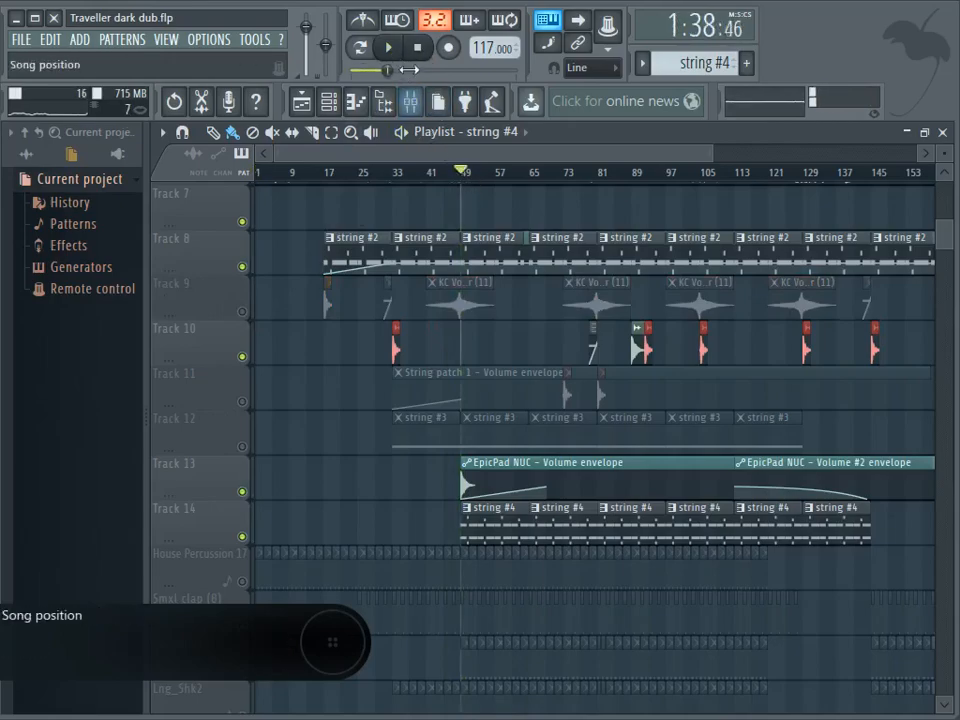
pyautogui.click(388, 47)
pyautogui.click(418, 47)
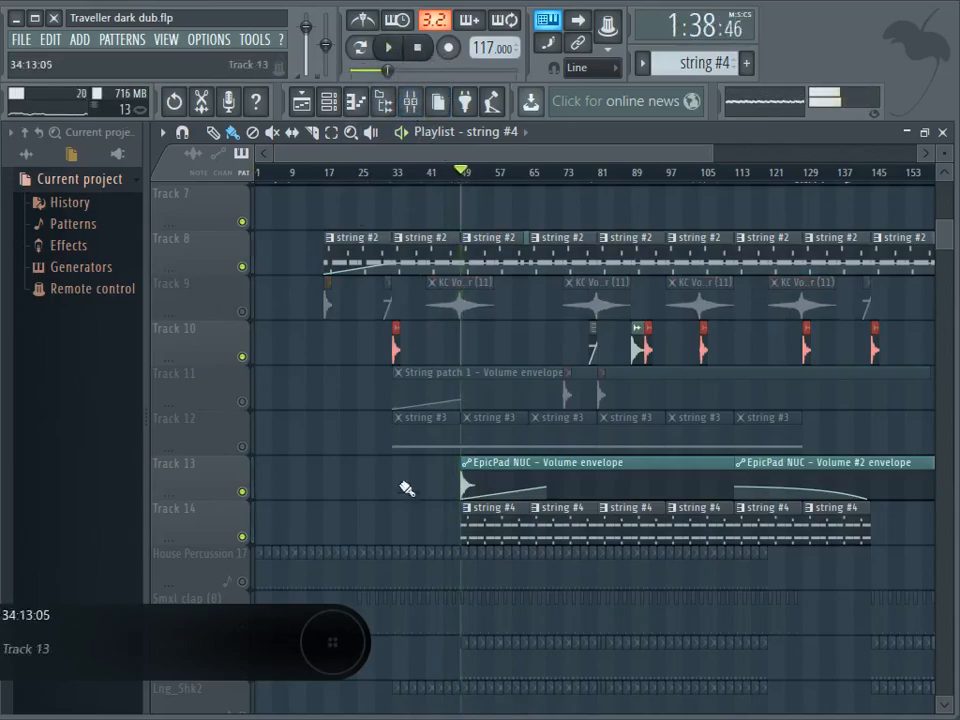
# Move the EpicPad NUC volume envelope clip at bar 49 to Track 14 and the KSHMR Crash 01 clip to Track 12, and resume playback
pyautogui.moveTo(486, 460); pyautogui.dragTo(500, 506)
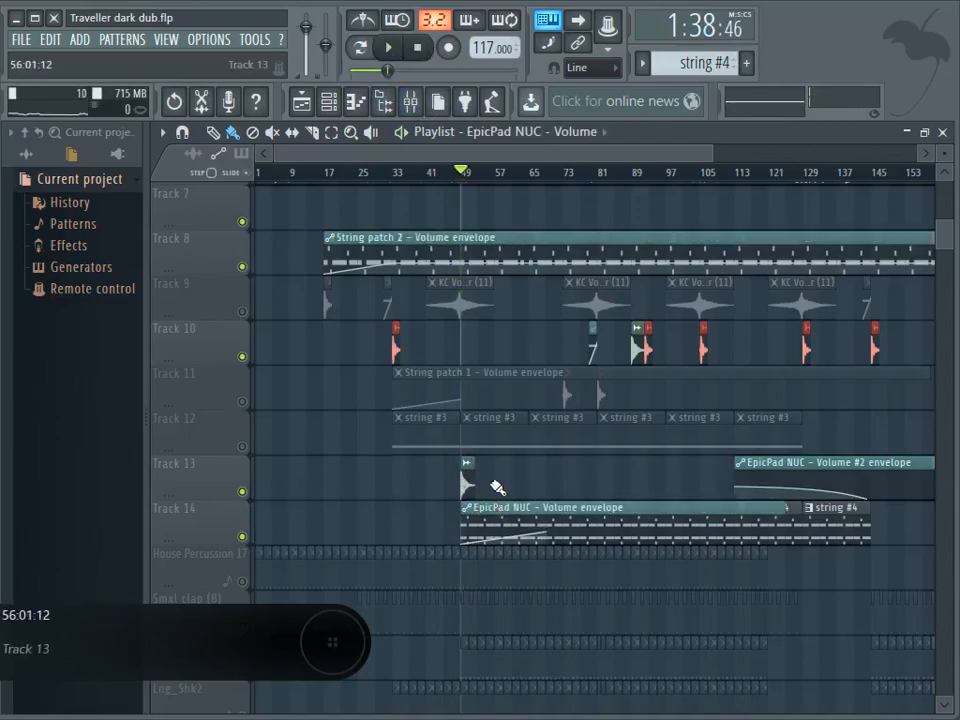
pyautogui.click(388, 47)
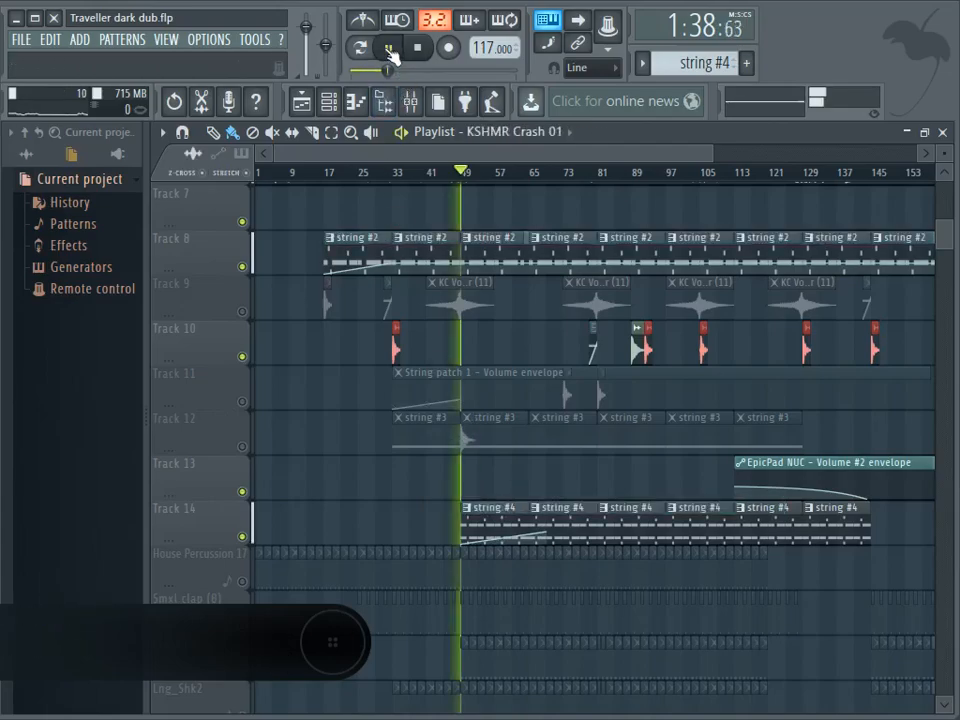
# Mute the African wildlife recording on Track 6 and unmute Track 12 while listening to the string parts from bar 49, stopping after bar 57
pyautogui.scroll(4, 492, 350)
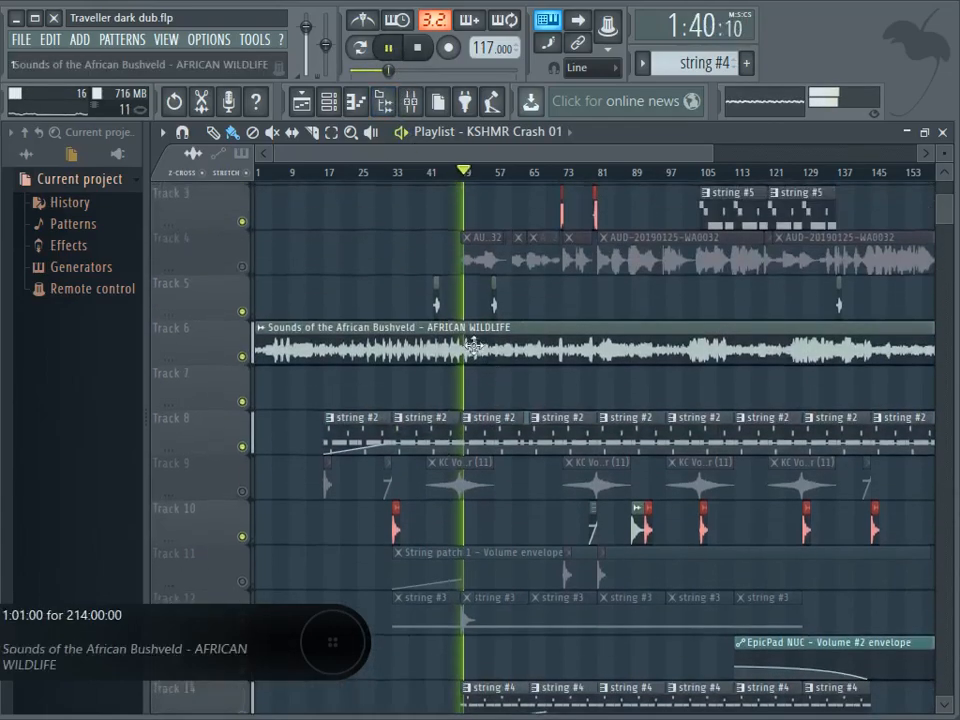
pyautogui.click(241, 356)
pyautogui.scroll(-9, 475, 408)
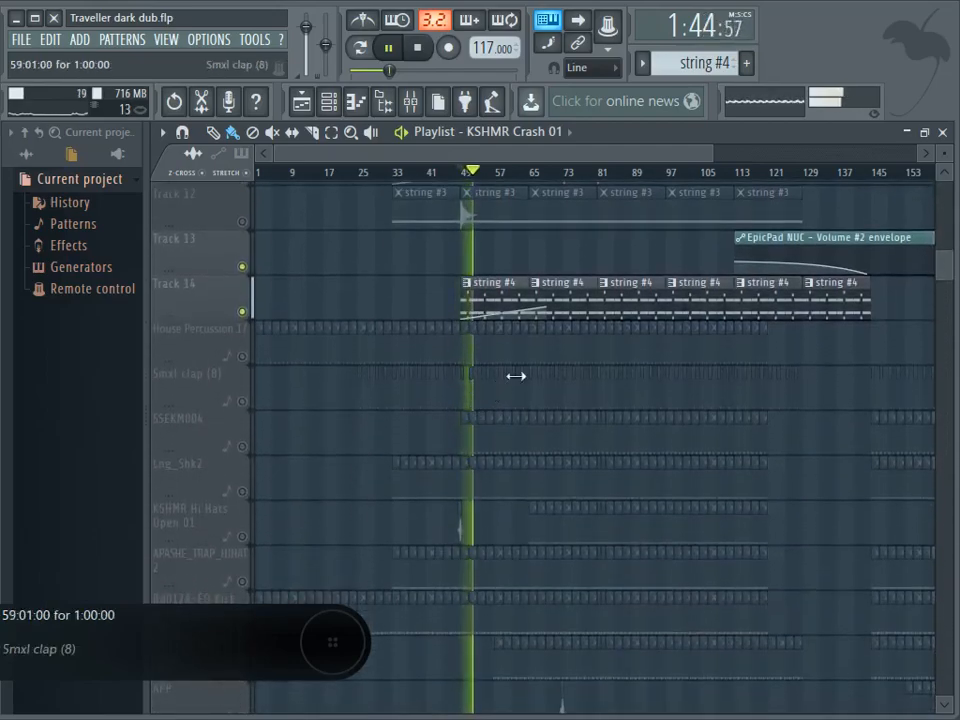
pyautogui.moveTo(710, 151); pyautogui.dragTo(734, 150)
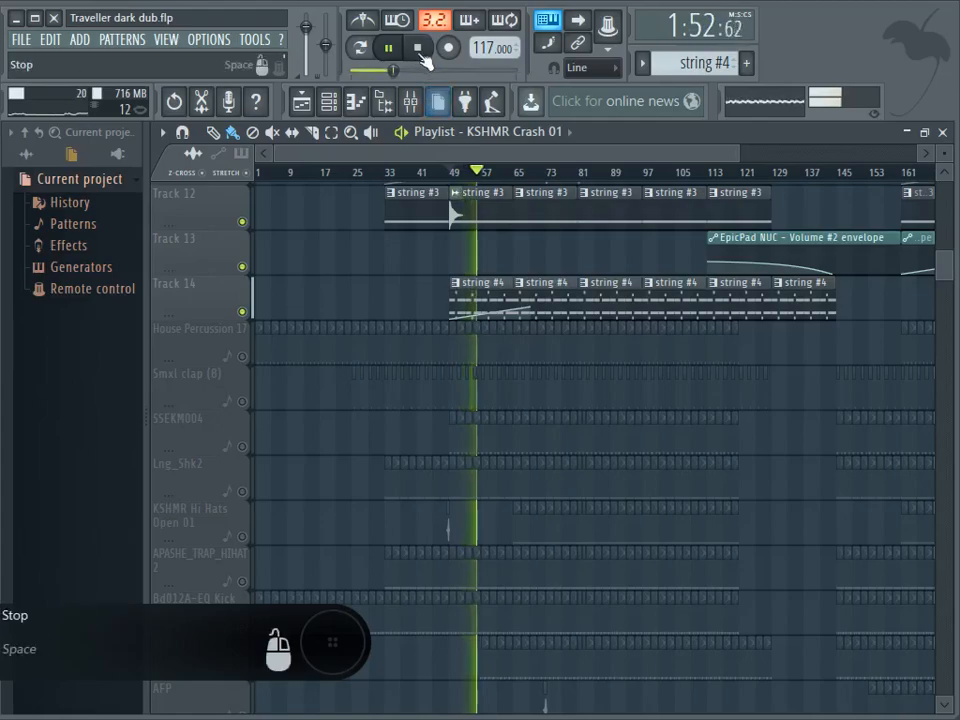
pyautogui.scroll(2, 629, 380)
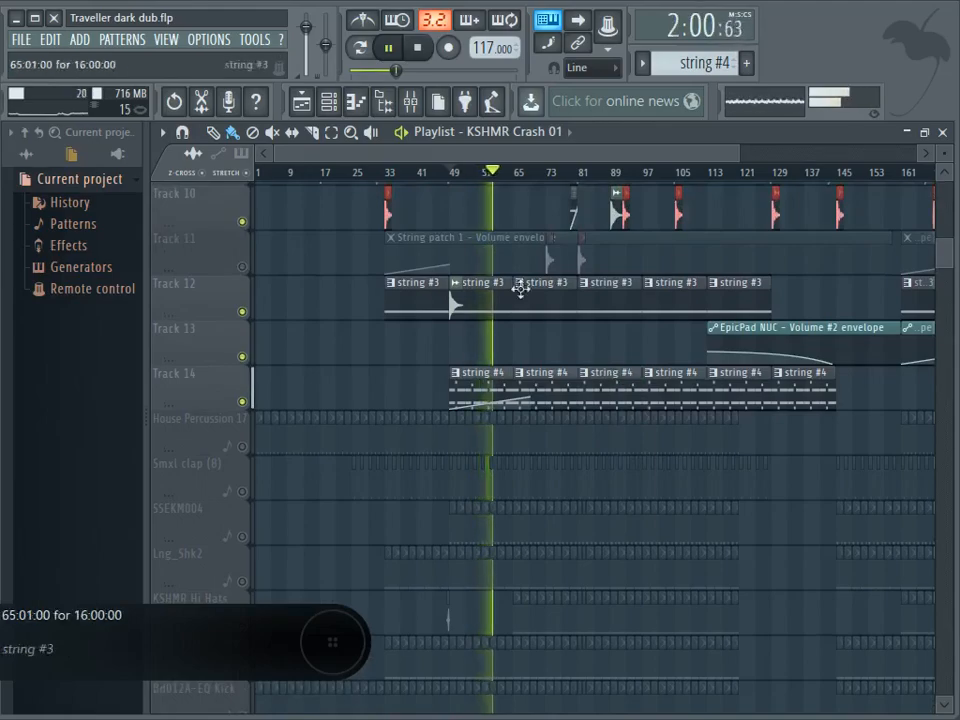
pyautogui.click(419, 50)
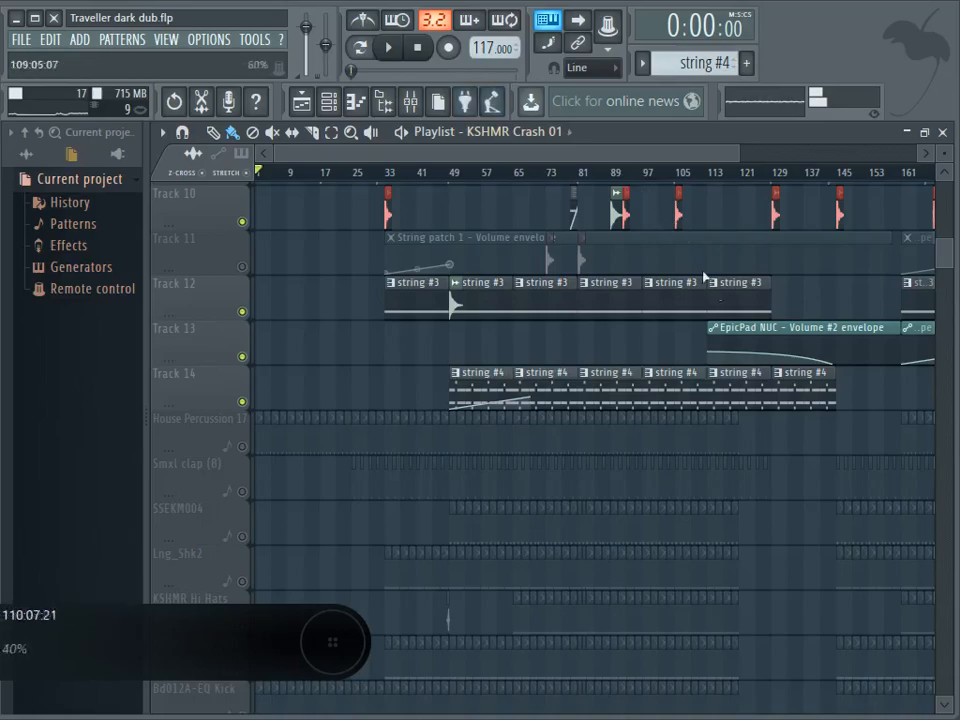
# Examine the playlist's arrangement from Track 1 down to the percussion tracks, including how the string and EpicPad clips continue beyond bar 161
pyautogui.moveTo(948, 253)
pyautogui.mouseDown()
pyautogui.moveTo(949, 317)
pyautogui.moveTo(957, 190)
pyautogui.moveTo(957, 258)
pyautogui.mouseUp()
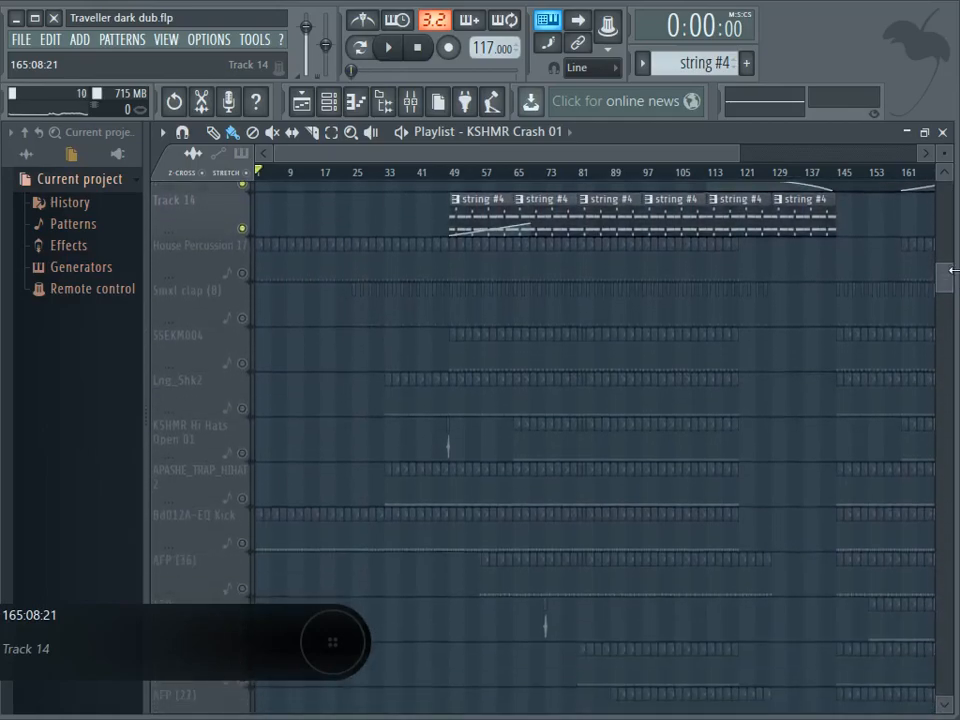
pyautogui.moveTo(723, 157); pyautogui.dragTo(853, 157)
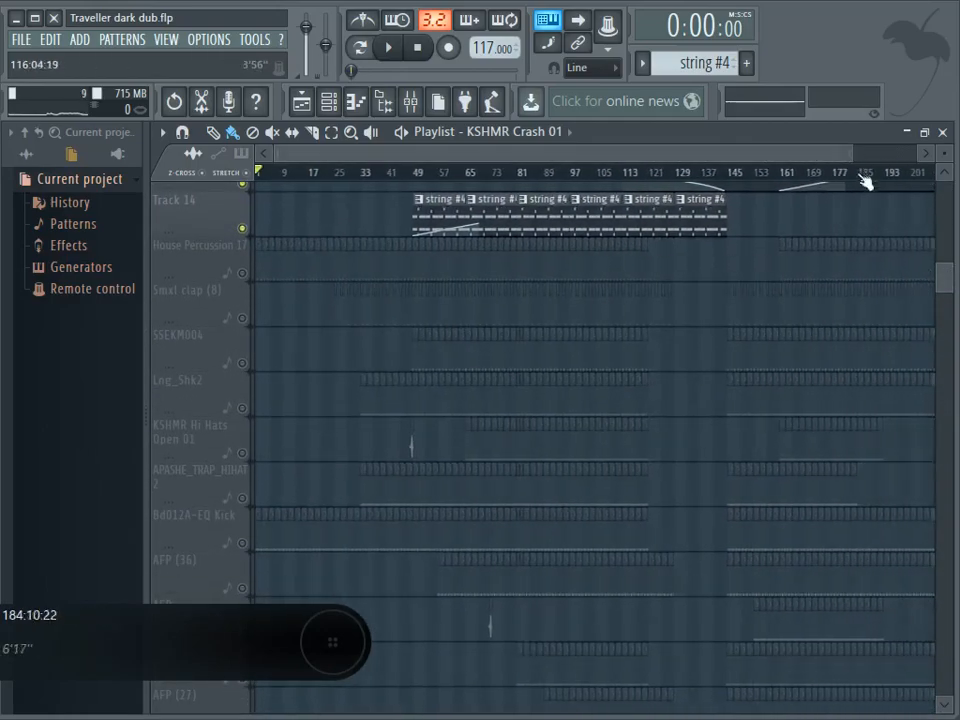
pyautogui.moveTo(945, 288)
pyautogui.mouseDown()
pyautogui.moveTo(943, 343)
pyautogui.moveTo(945, 270)
pyautogui.mouseUp()
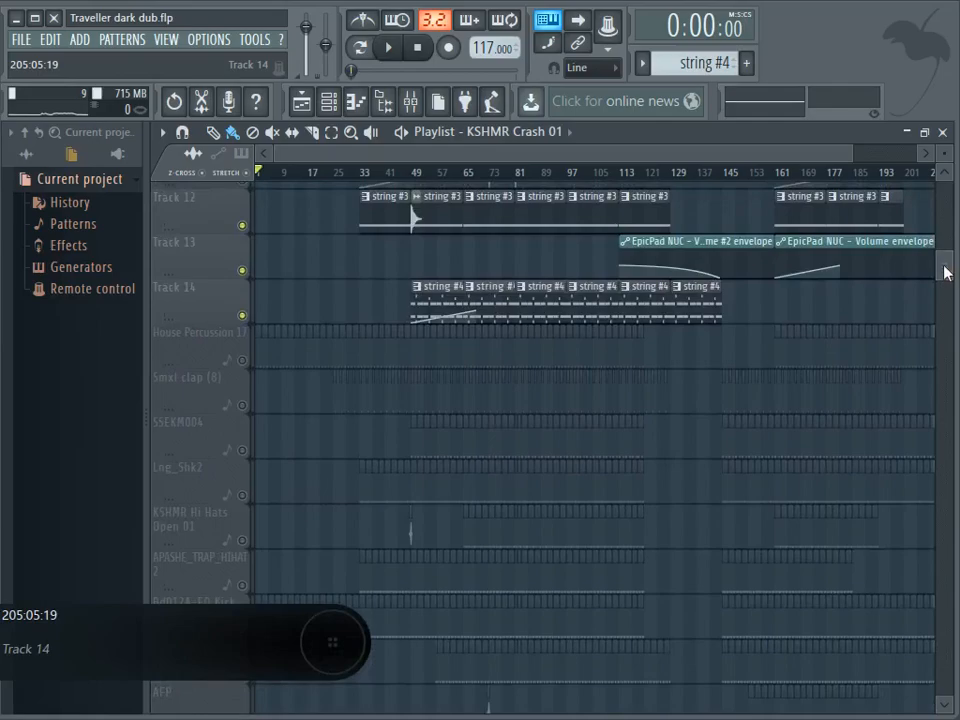
pyautogui.moveTo(855, 155); pyautogui.dragTo(815, 155)
pyautogui.moveTo(950, 272); pyautogui.dragTo(947, 190)
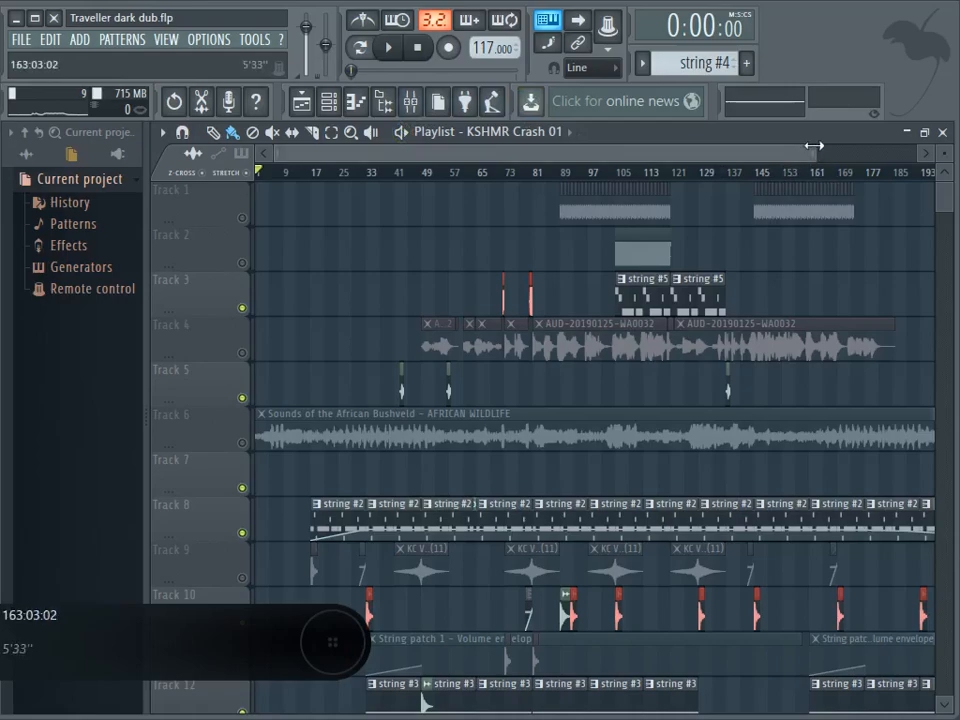
pyautogui.moveTo(815, 165); pyautogui.dragTo(703, 168)
pyautogui.scroll(-10, 698, 198)
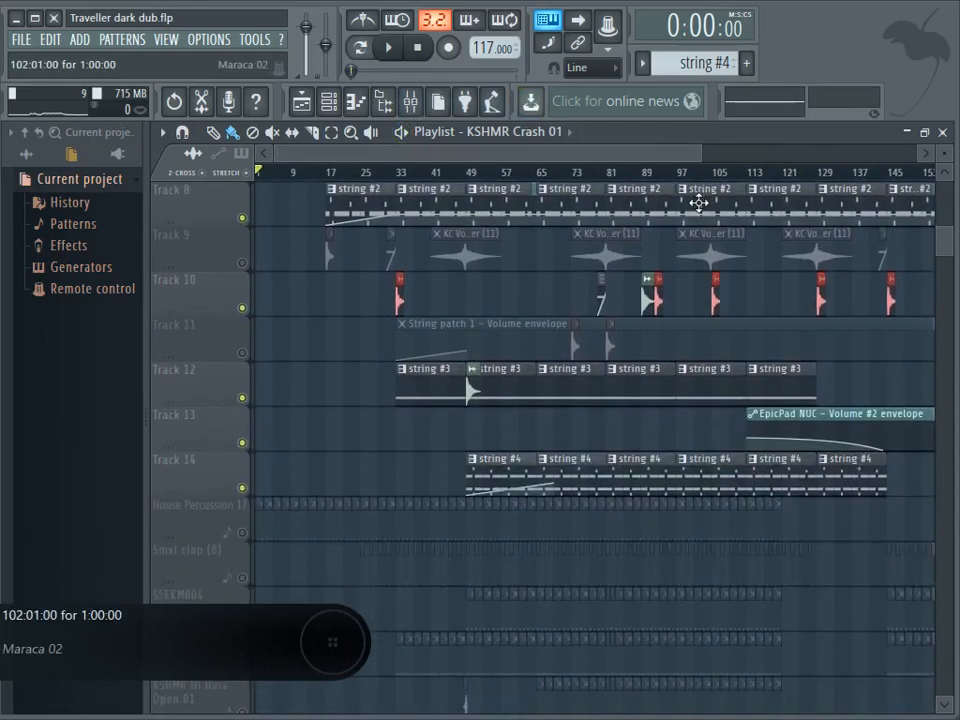
pyautogui.scroll(10, 698, 201)
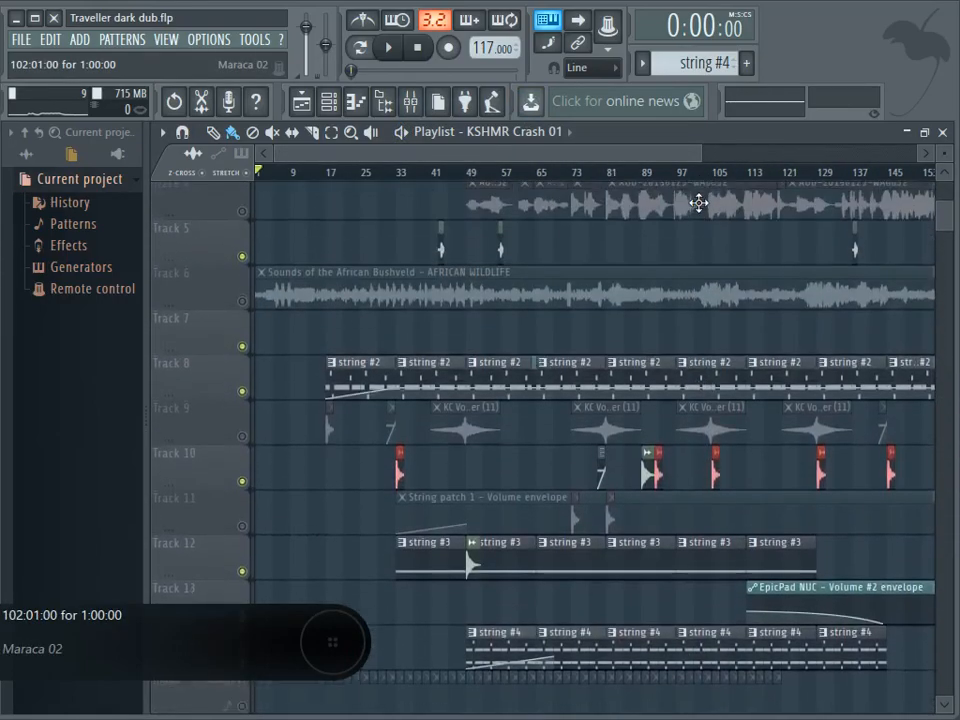
pyautogui.scroll(-9, 478, 290)
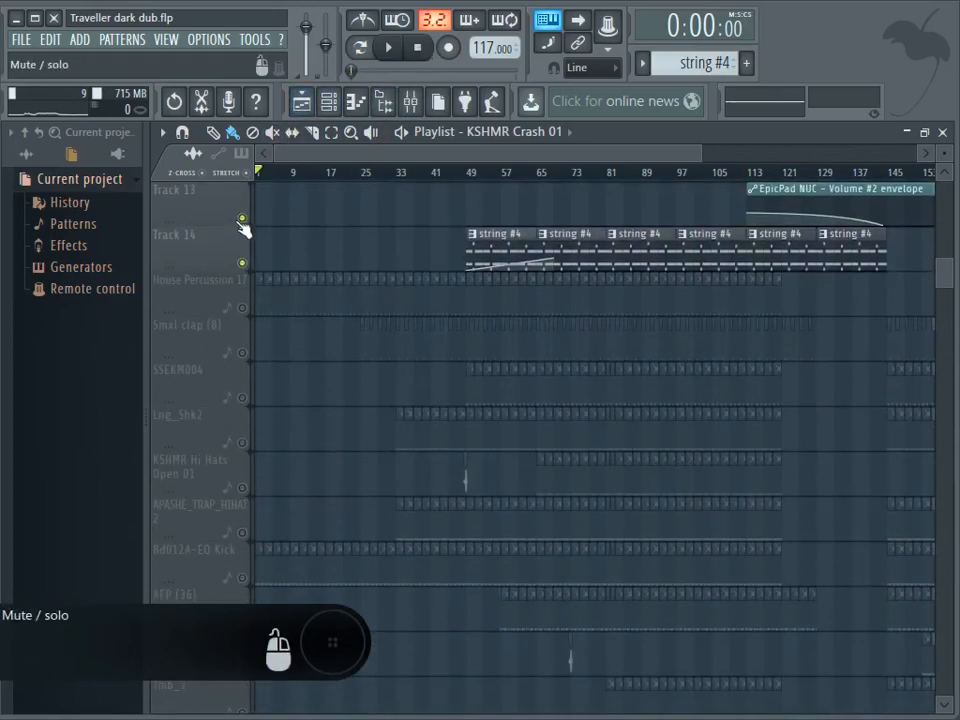
# Unmute all tracks except the African wildlife recording on Track 6, and play the song briefly from the start
pyautogui.scroll(-1, 281, 283)
pyautogui.scroll(8, 281, 283)
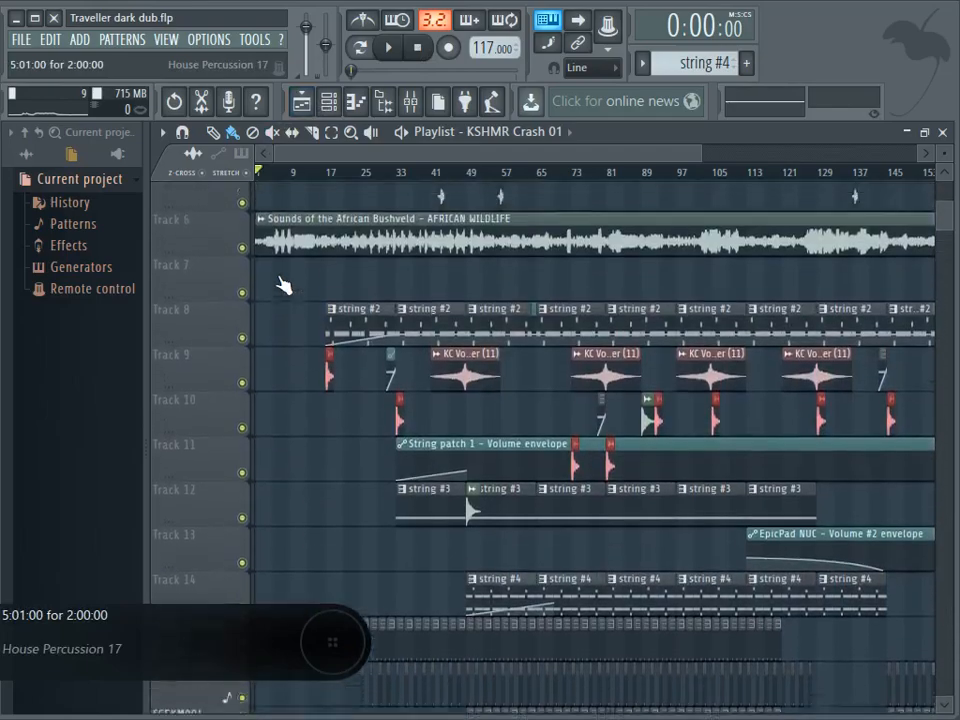
pyautogui.scroll(2, 265, 295)
pyautogui.click(243, 307)
pyautogui.click(400, 60)
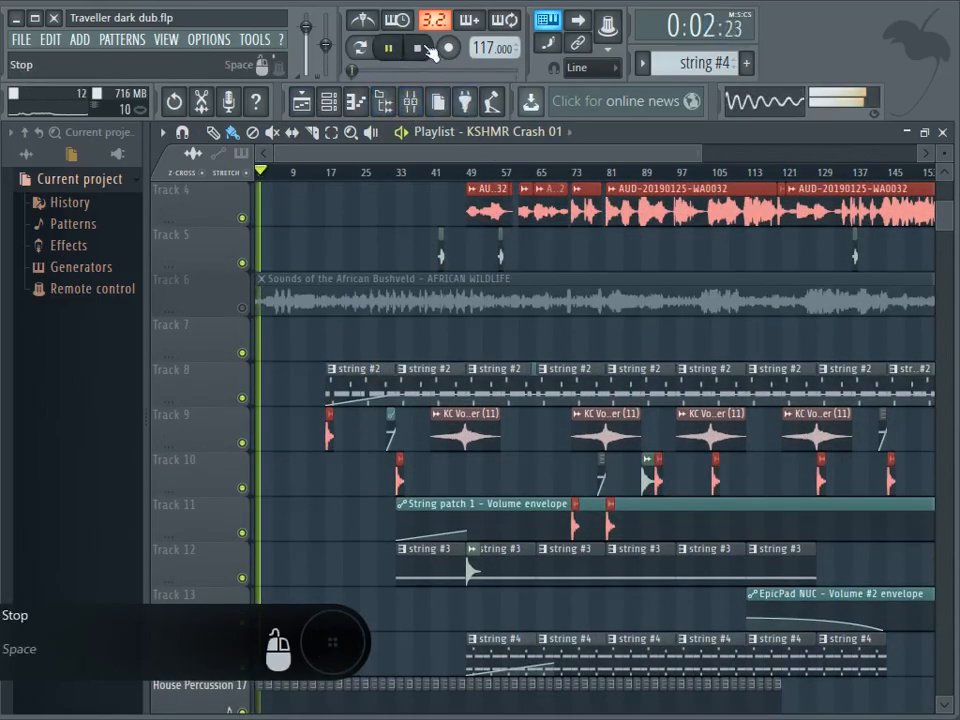
pyautogui.click(425, 48)
# Open the Bd012A-EQ Kick pattern in the piano roll and play it in pattern mode
pyautogui.scroll(-11, 396, 259)
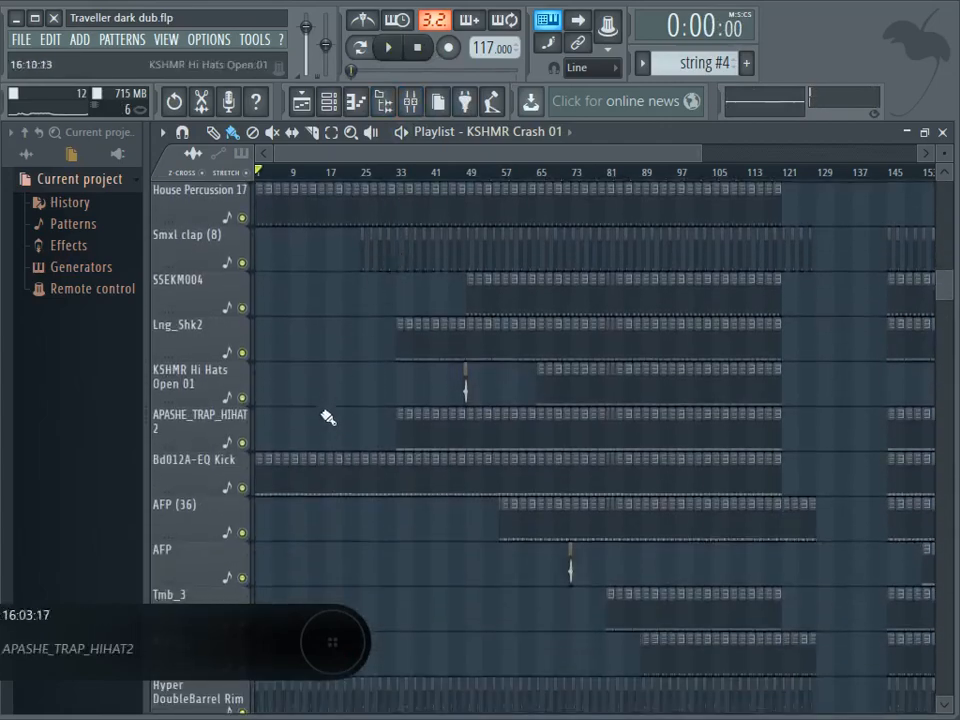
pyautogui.doubleClick(300, 482)
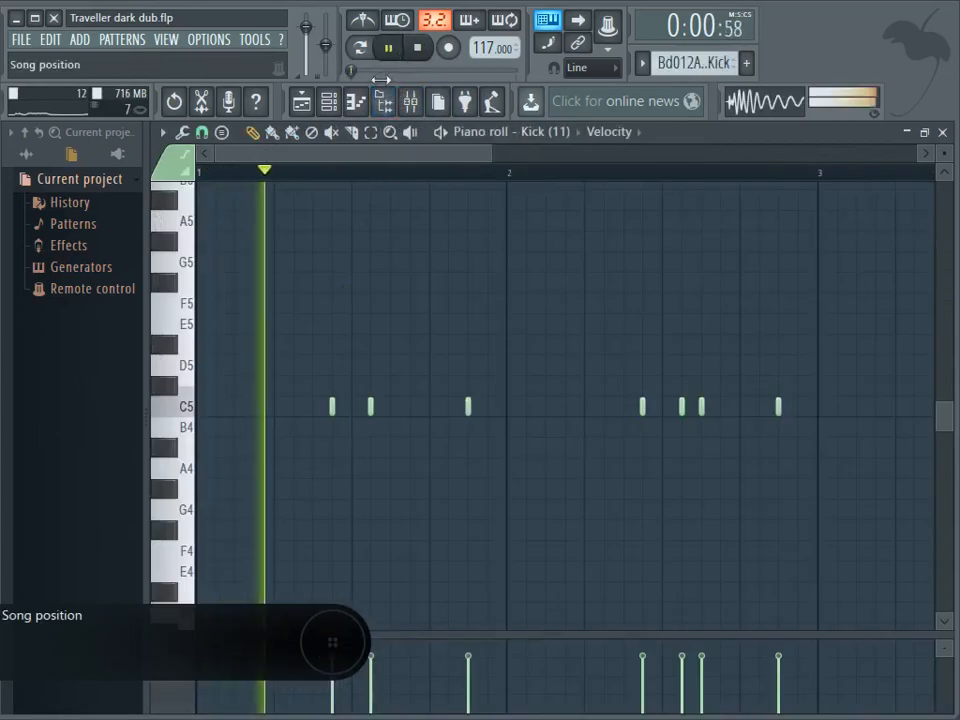
pyautogui.click(360, 50)
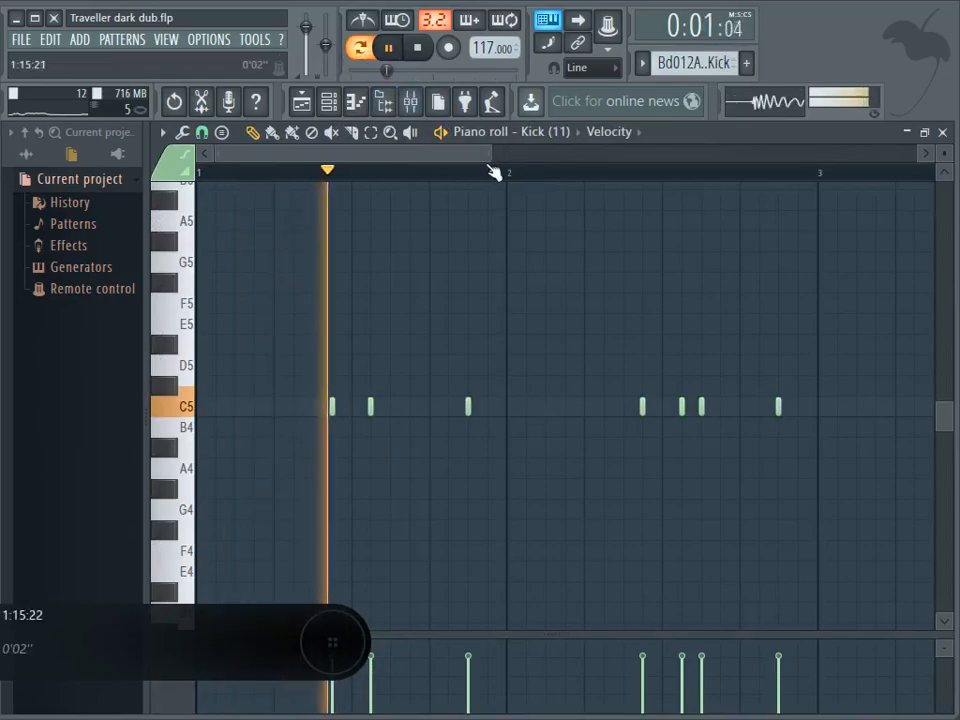
pyautogui.moveTo(486, 161); pyautogui.dragTo(634, 201)
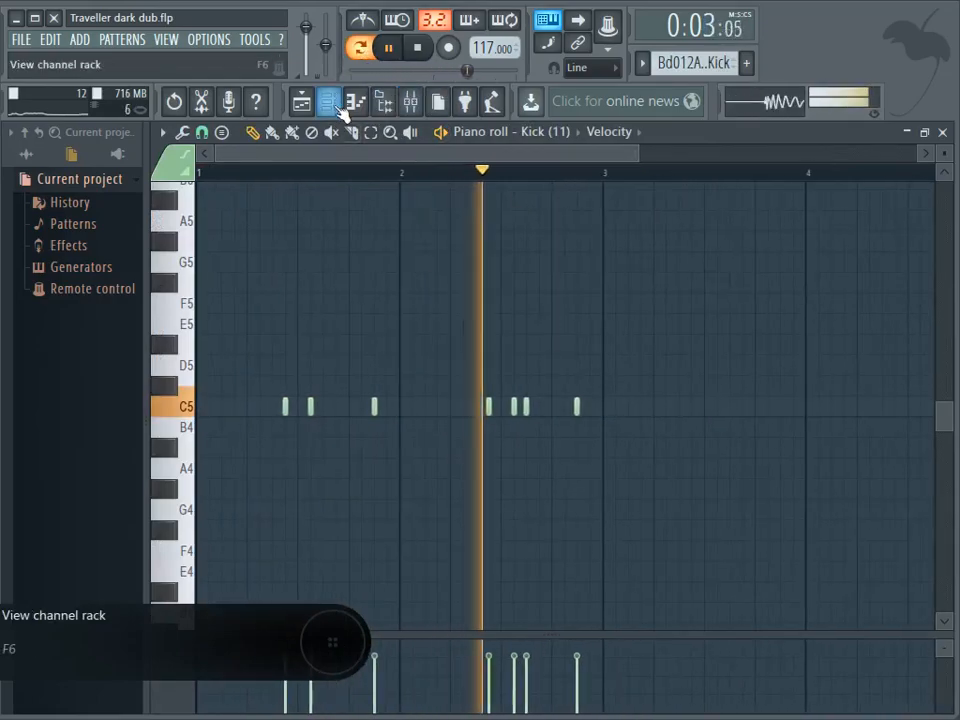
# Review the Kick (11) and Bd012A-EQ Kick notes in the channel rack during playback, stop, and return to the playlist
pyautogui.click(328, 101)
pyautogui.moveTo(870, 506); pyautogui.dragTo(857, 289)
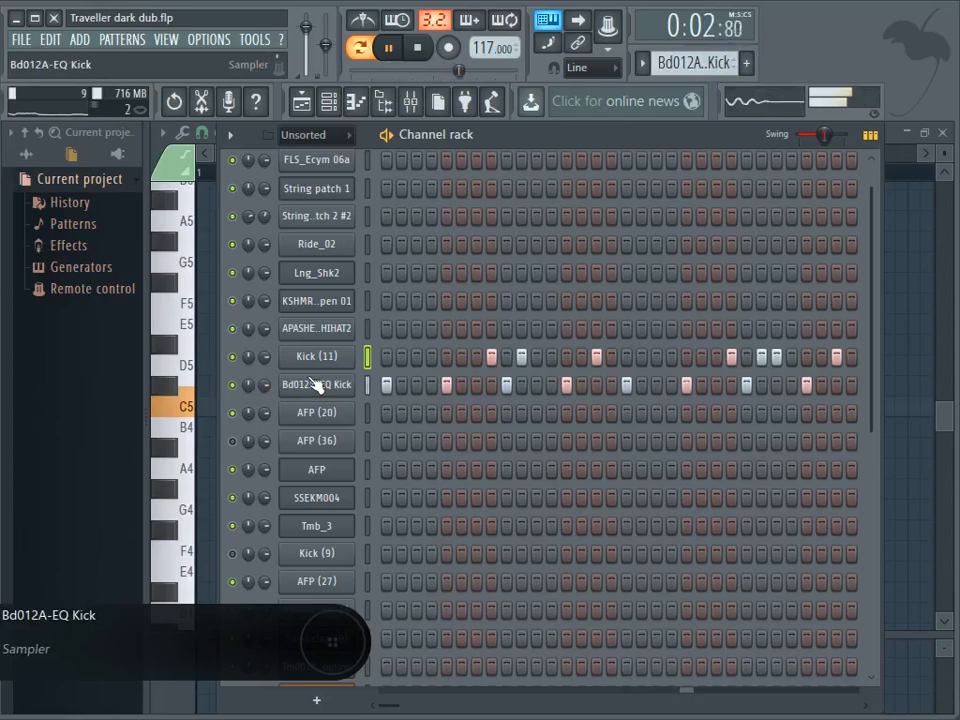
pyautogui.click(417, 47)
pyautogui.click(301, 105)
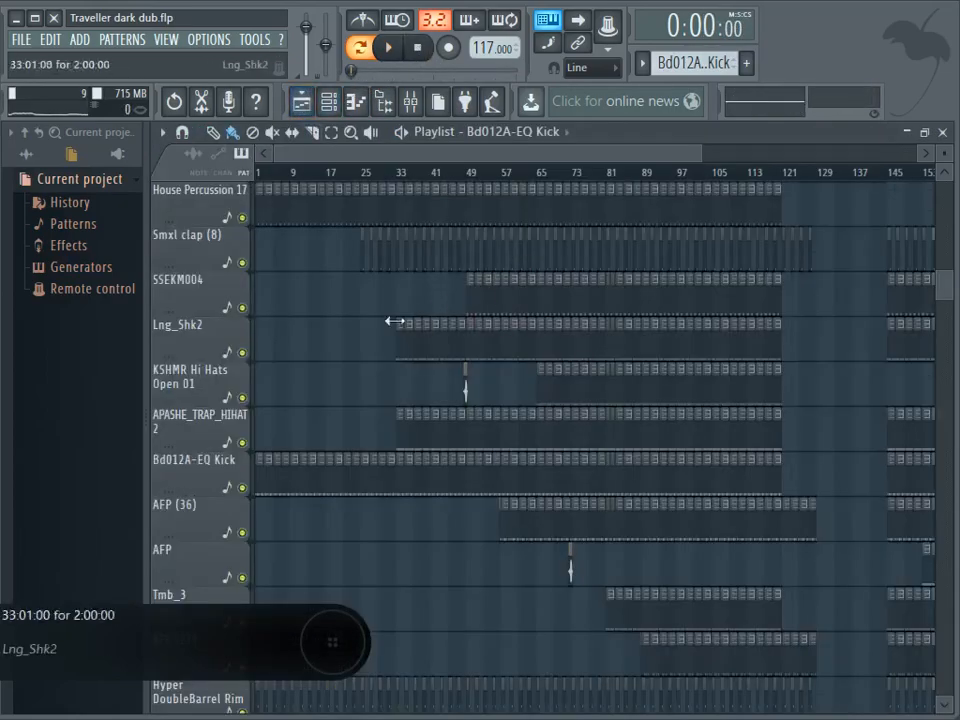
# Open the House Percussion 17 pattern from the playlist in the piano roll and play its notes in pattern mode
pyautogui.scroll(2, 313, 369)
pyautogui.scroll(-3, 313, 369)
pyautogui.scroll(-2, 311, 368)
pyautogui.scroll(6, 311, 369)
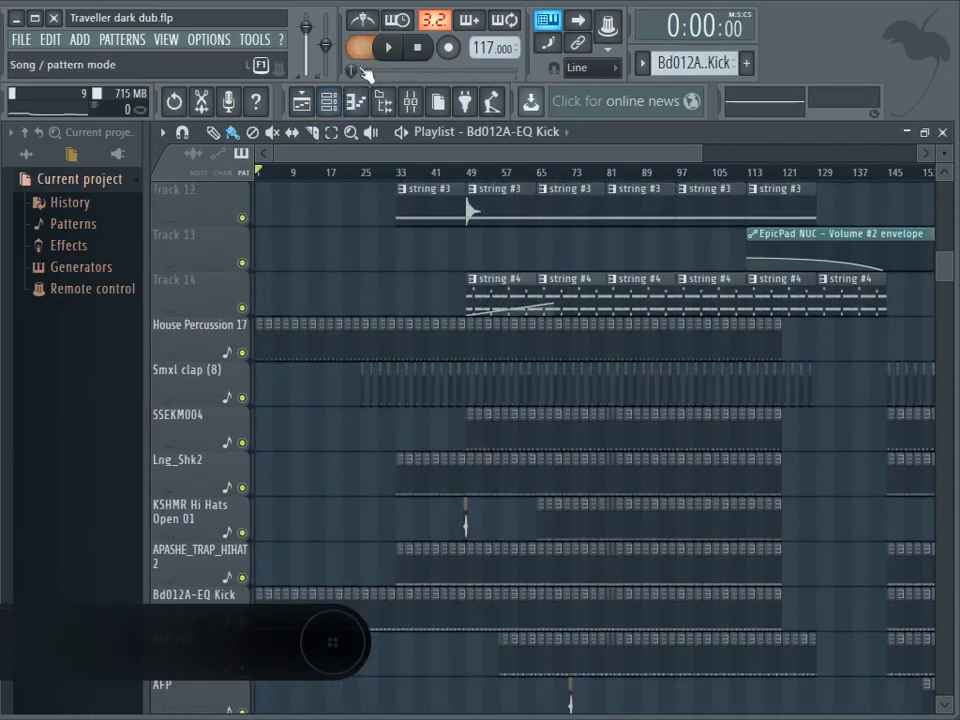
pyautogui.doubleClick(274, 351)
pyautogui.click(390, 53)
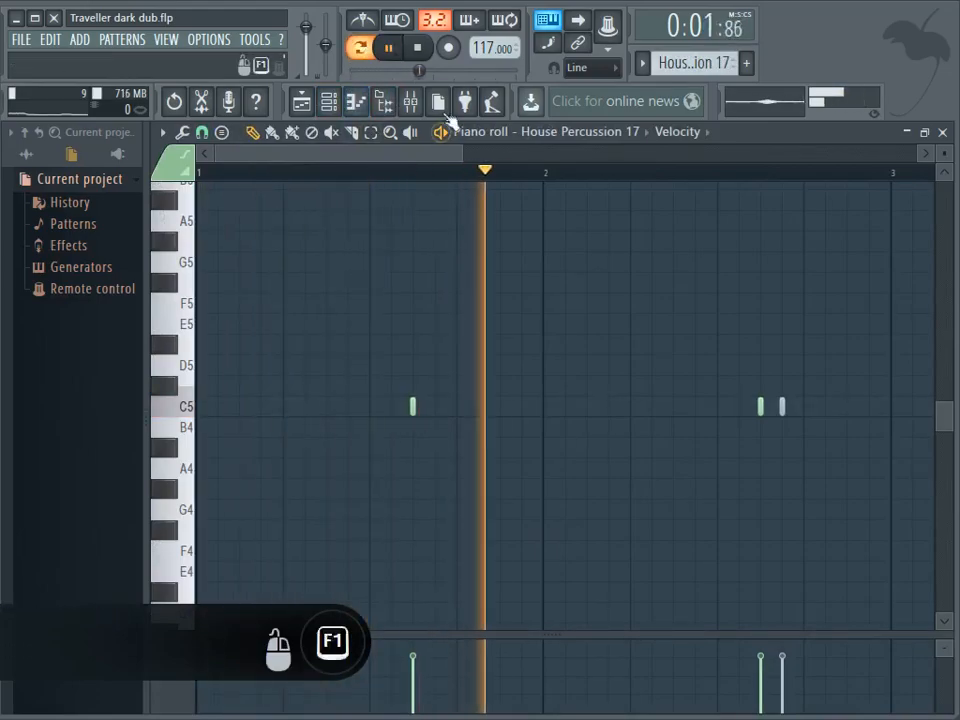
pyautogui.click(417, 47)
# Select the House Percussion 17 channel in the channel rack and show its insert in the mixer
pyautogui.click(336, 108)
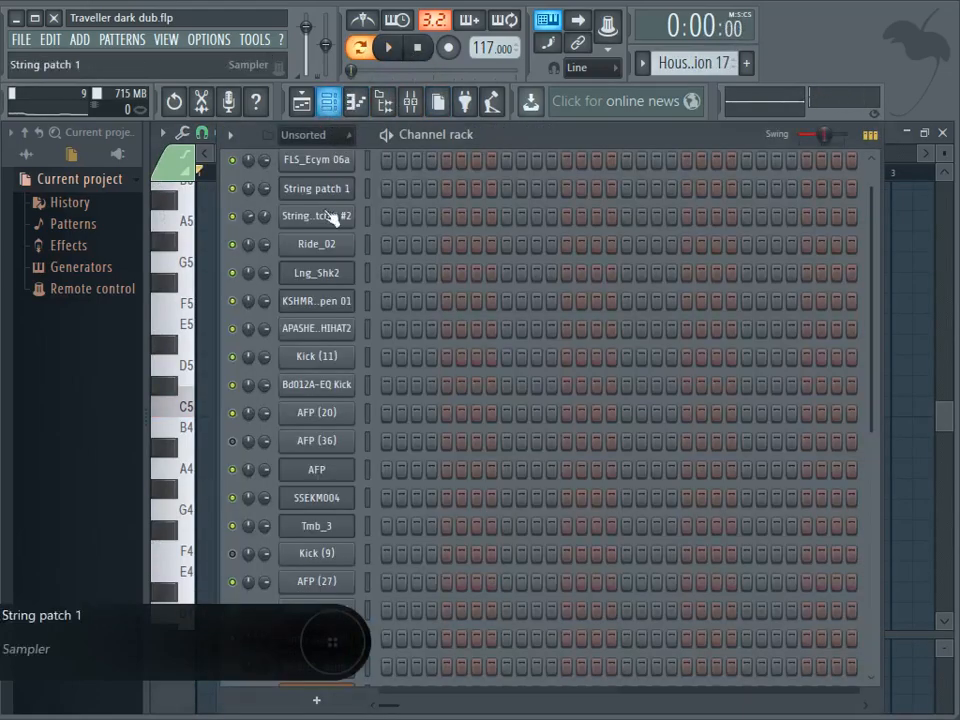
pyautogui.scroll(-3, 420, 360)
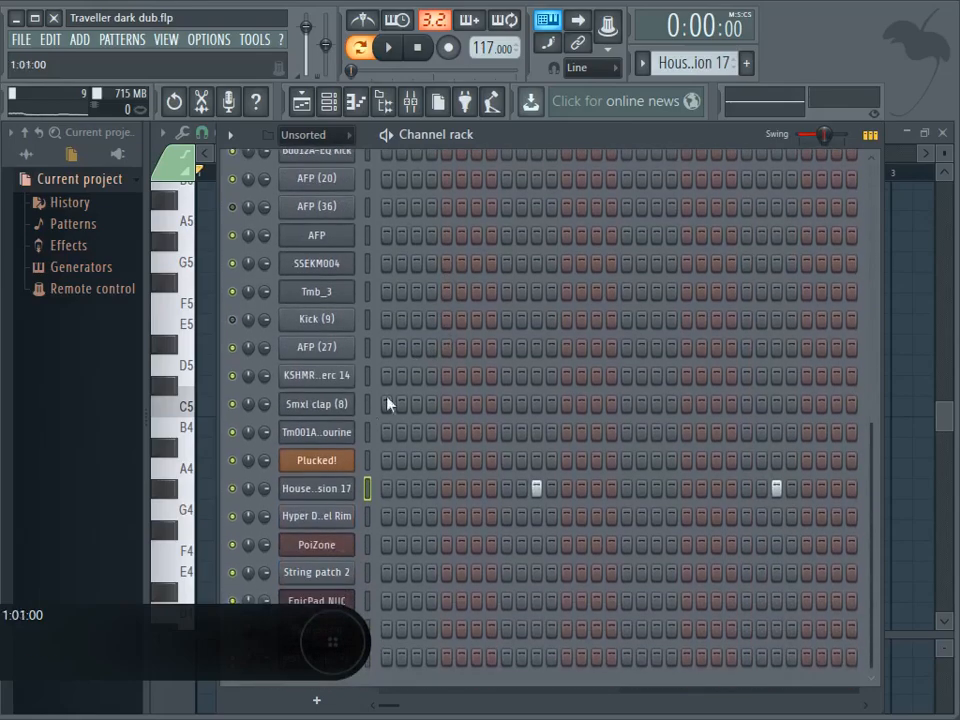
pyautogui.click(316, 487)
pyautogui.click(412, 104)
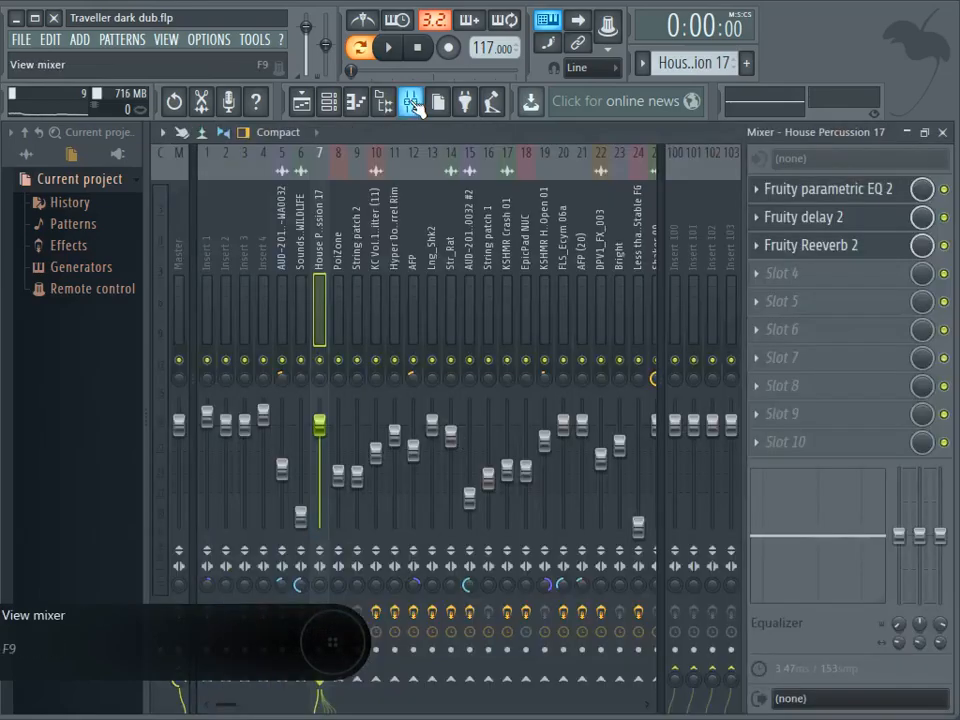
# Open Fruity delay 2 on the House Percussion 17 insert and play the pattern to hear the delay
pyautogui.click(836, 218)
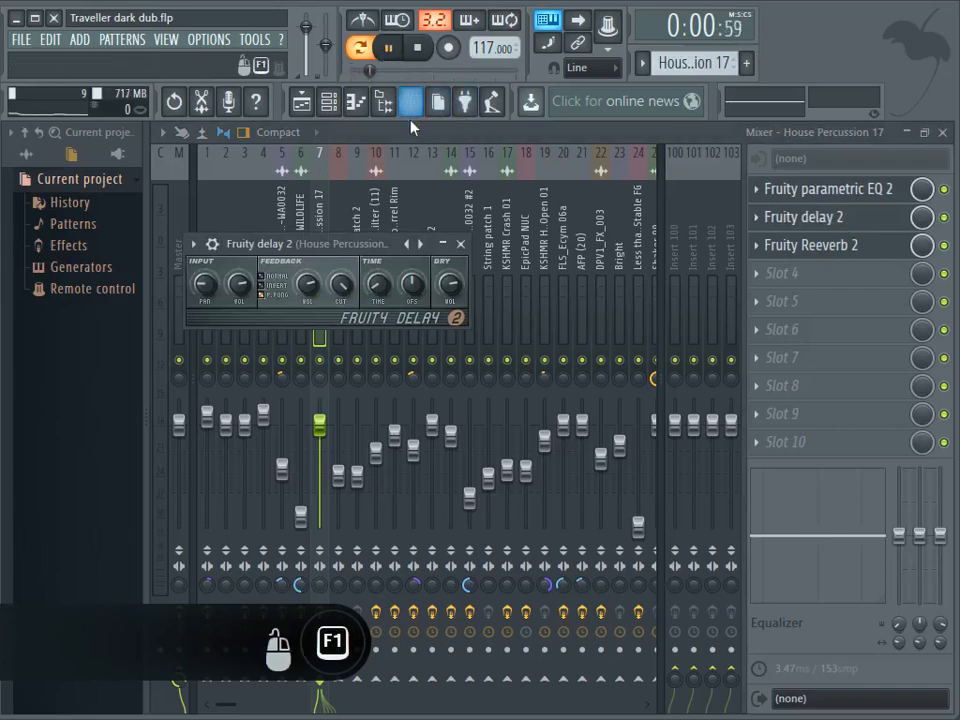
pyautogui.click(418, 52)
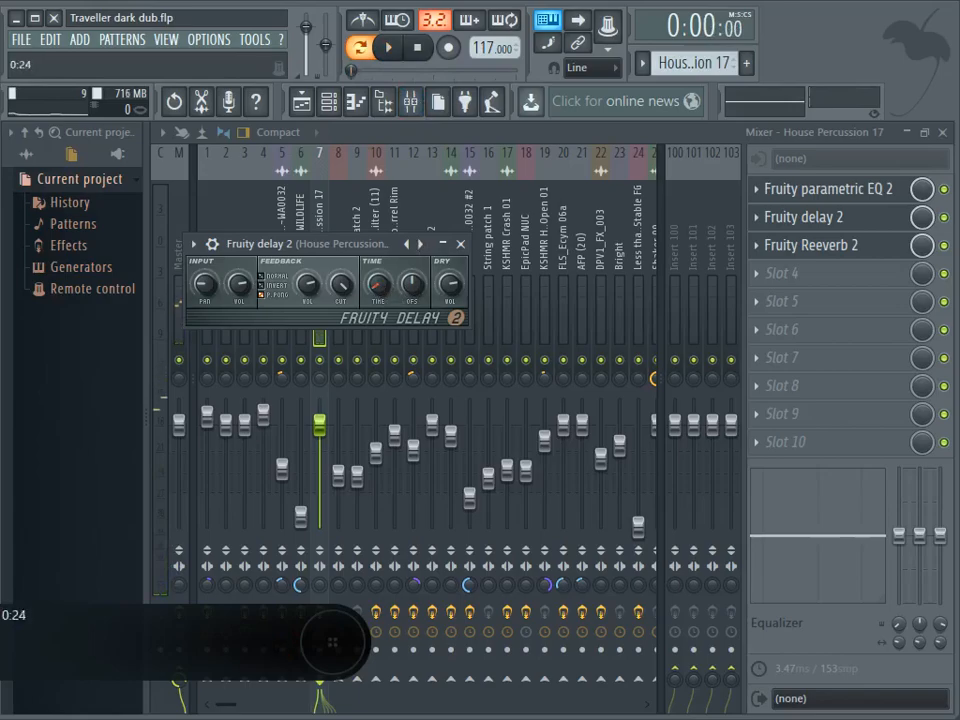
pyautogui.click(391, 50)
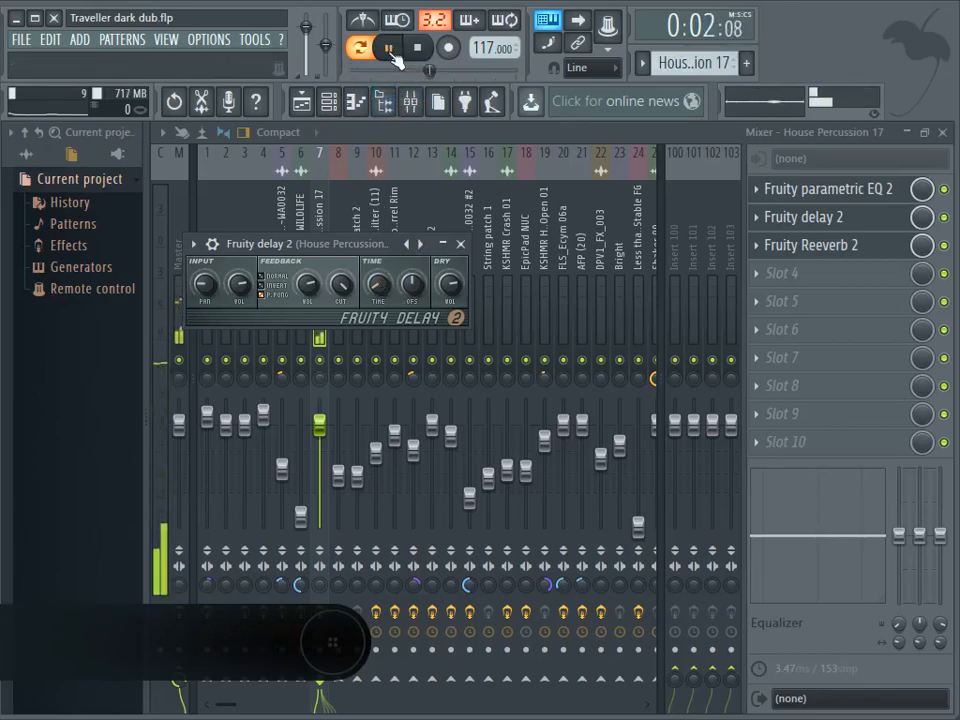
pyautogui.click(417, 47)
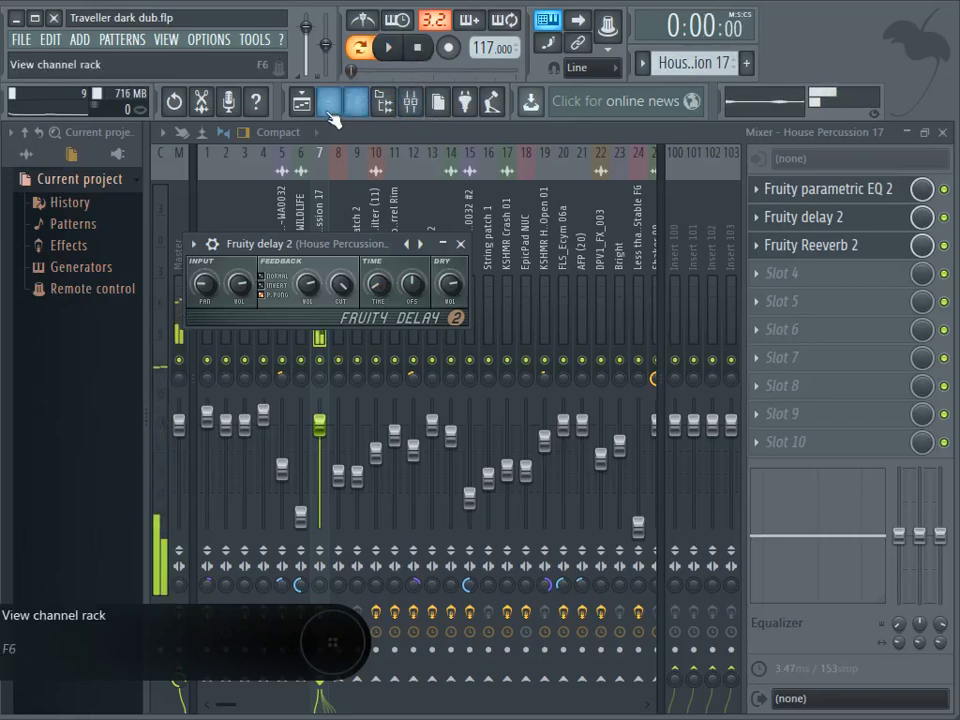
# Return to the playlist, open the Hyper DoubleBarrel Rim pattern in the piano roll, and play it in pattern mode
pyautogui.click(317, 114)
pyautogui.click(317, 114)
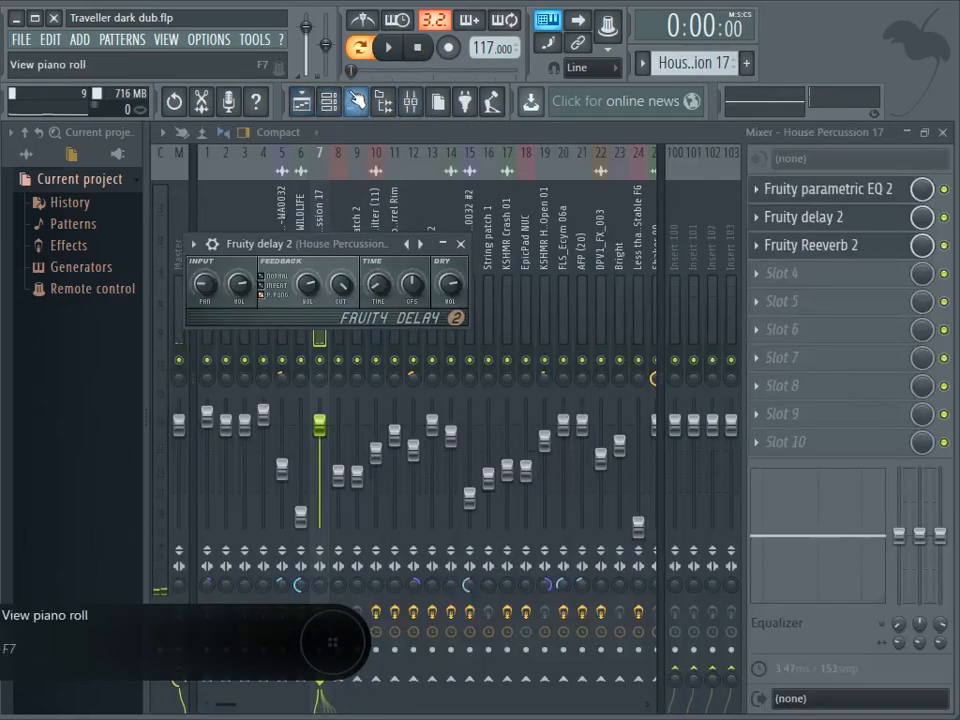
pyautogui.click(313, 114)
pyautogui.scroll(-3, 340, 295)
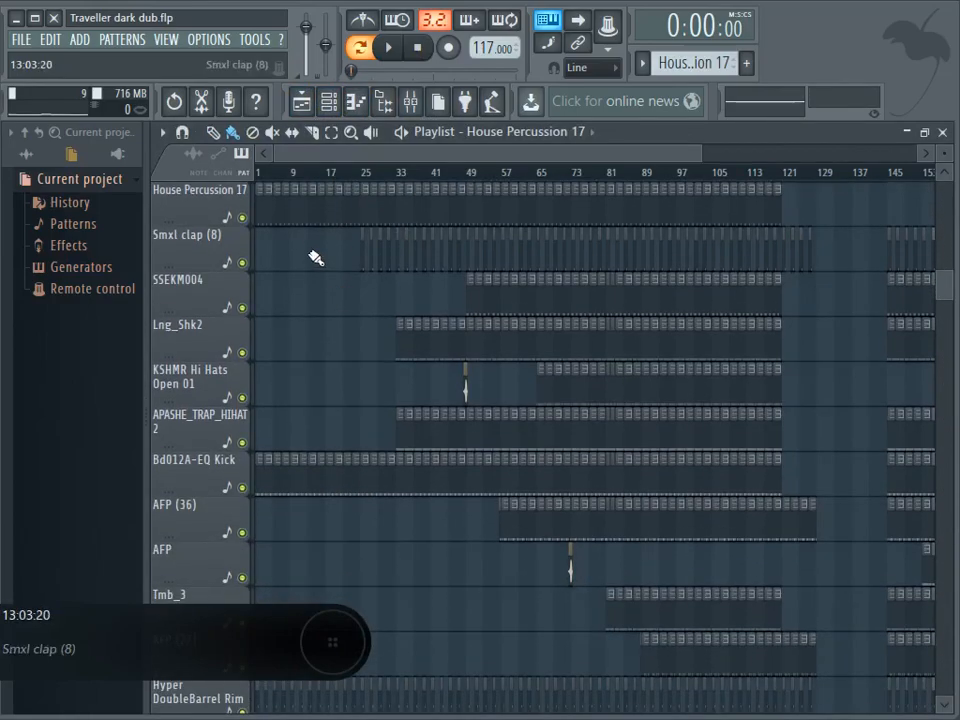
pyautogui.scroll(-4, 314, 260)
pyautogui.scroll(-4, 313, 262)
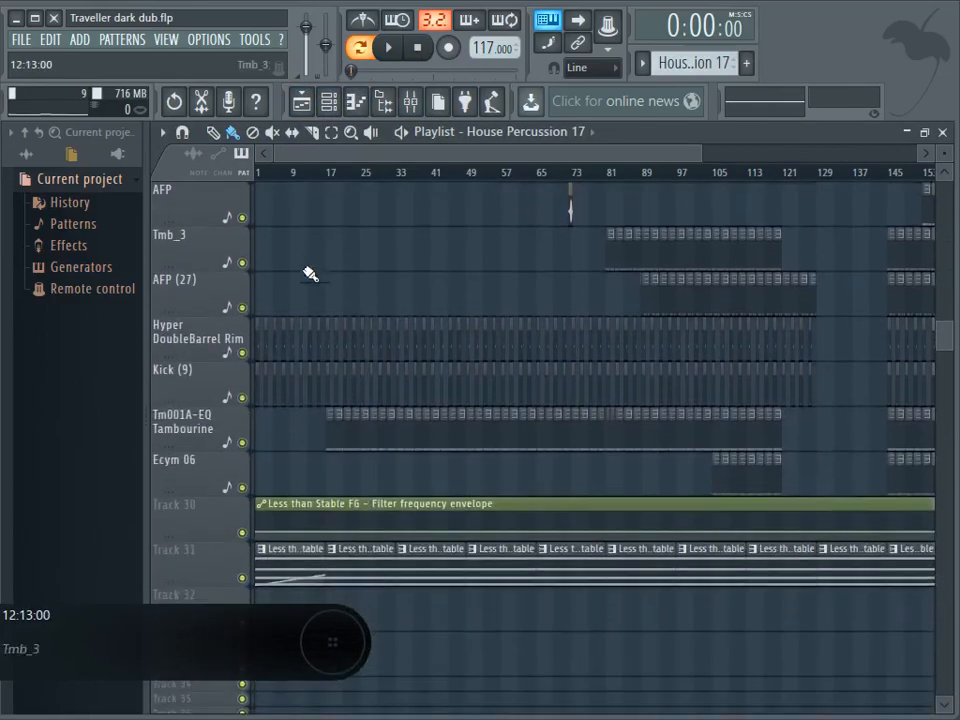
pyautogui.doubleClick(302, 344)
pyautogui.click(388, 47)
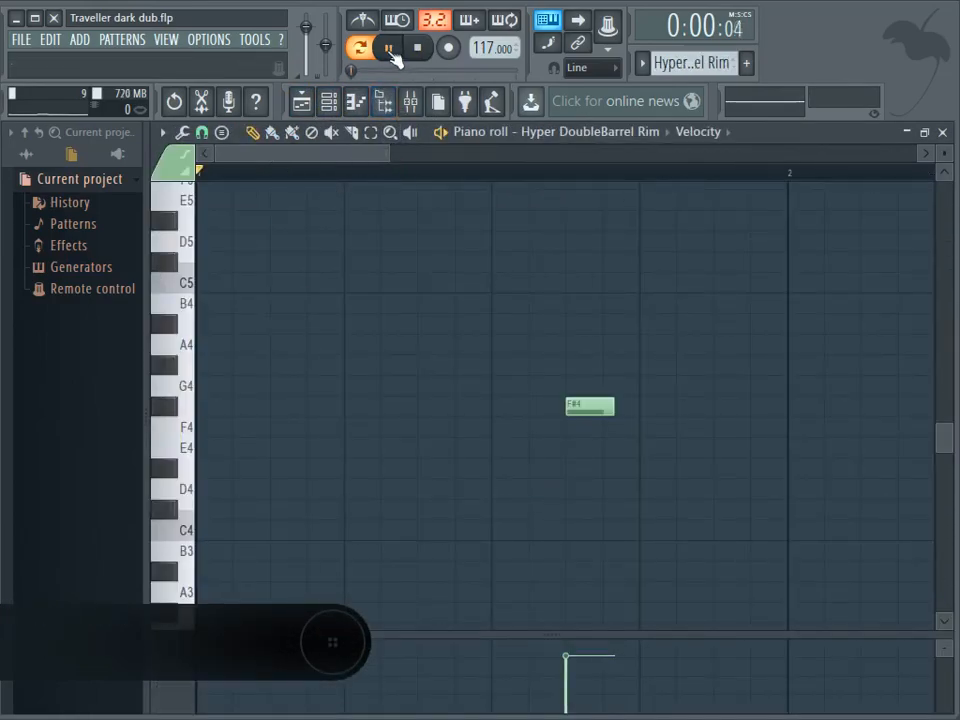
# Play the Hyper DoubleBarrel Rim pattern in the piano roll across its bars, stop it, and return to the playlist
pyautogui.moveTo(393, 150); pyautogui.dragTo(690, 216)
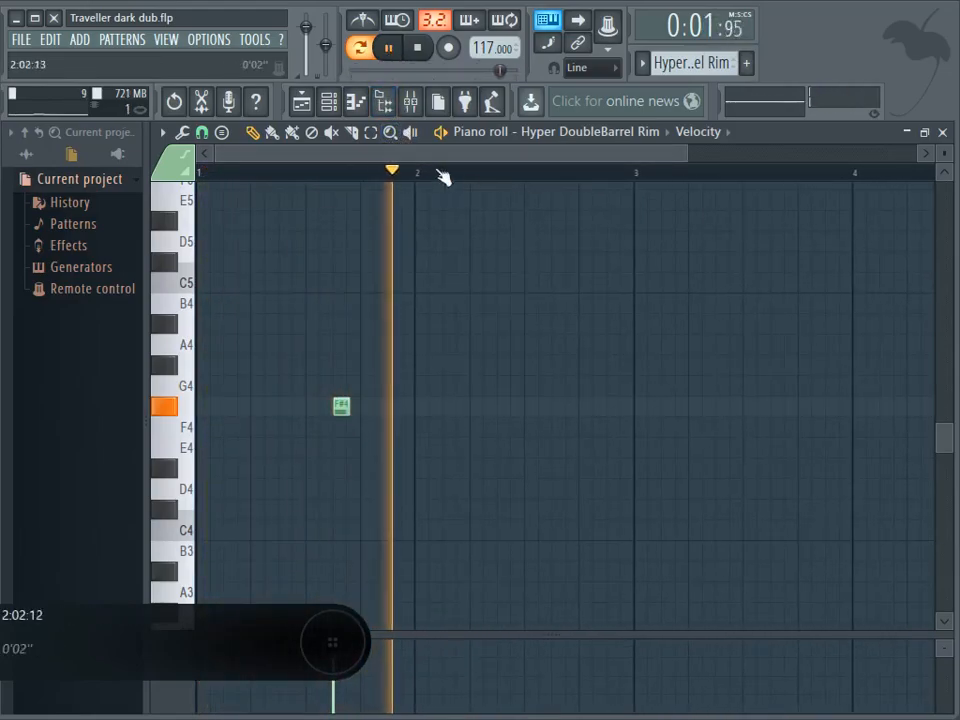
pyautogui.click(417, 47)
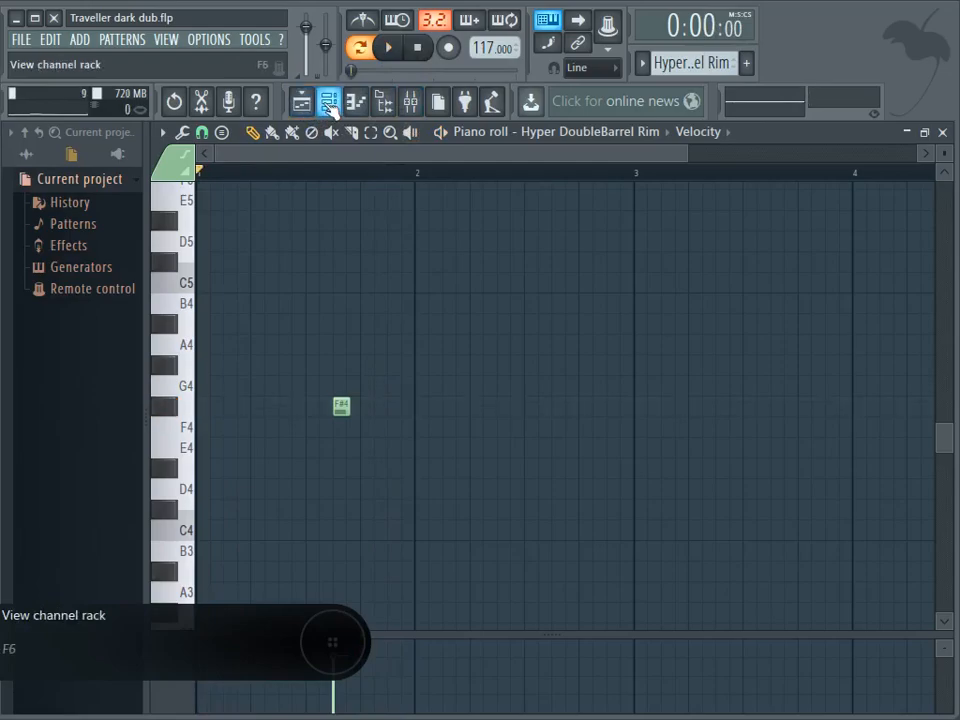
pyautogui.click(312, 104)
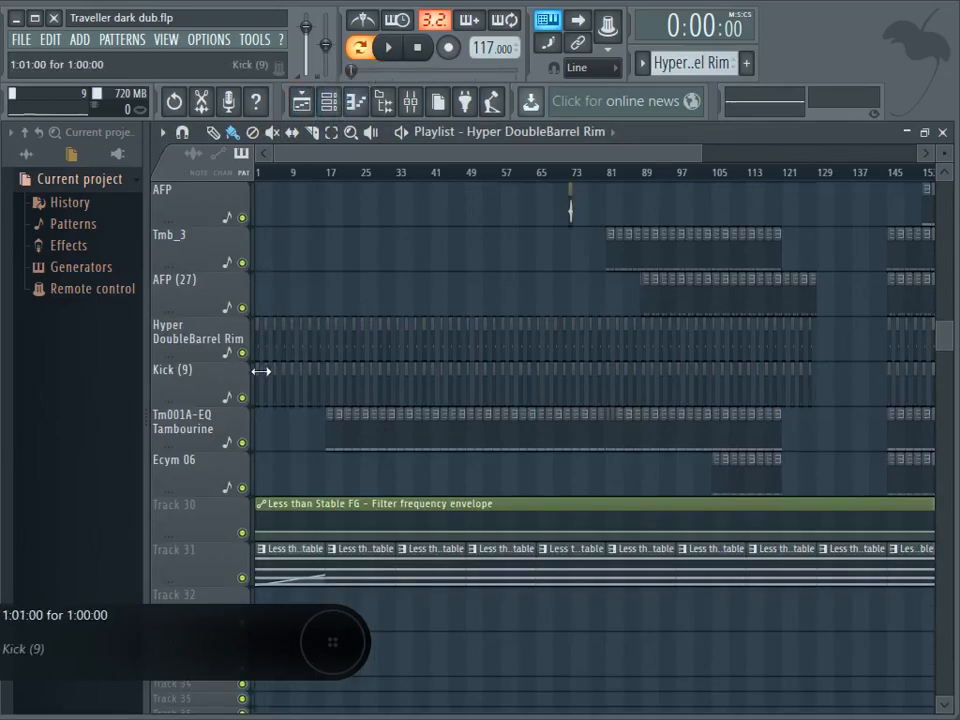
pyautogui.press('space')
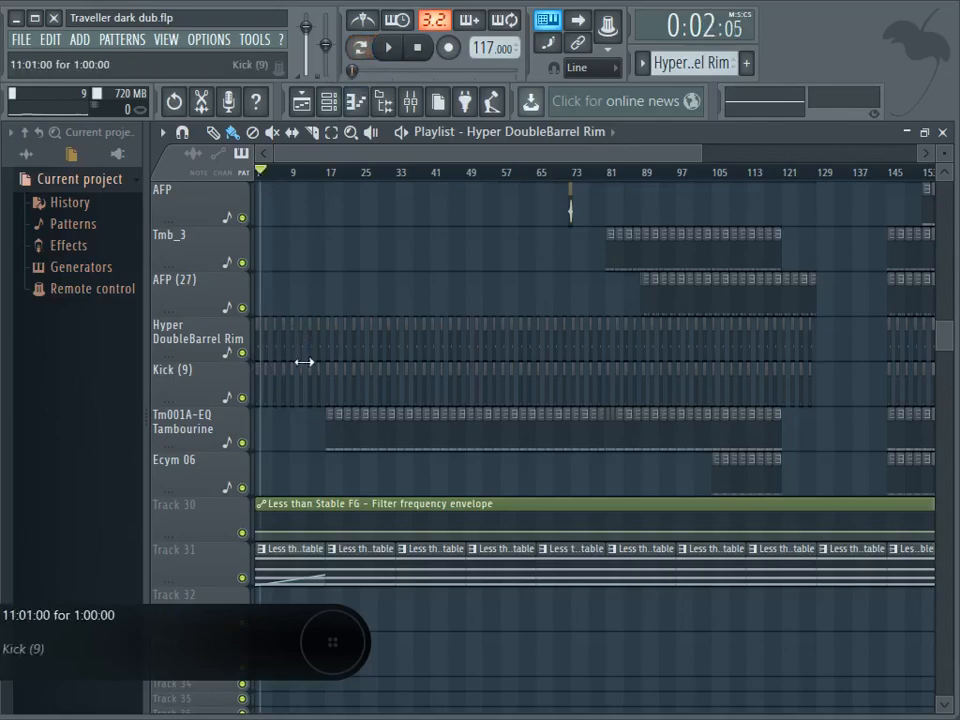
# Open the Kick (9) pattern in the piano roll, check its channel in the channel rack, and return to the playlist
pyautogui.doubleClick(318, 393)
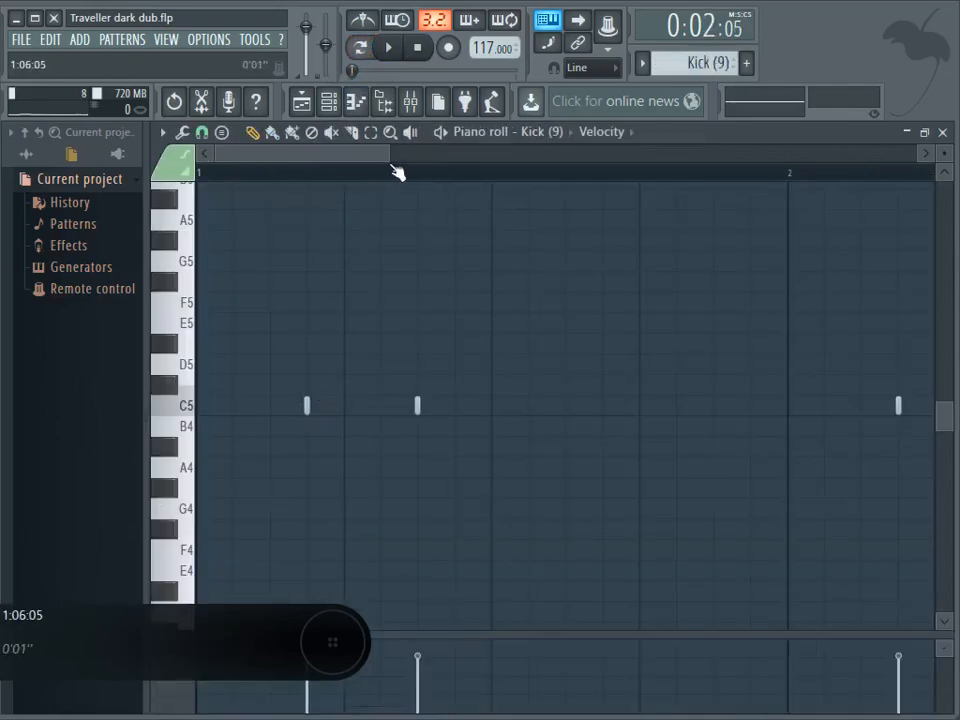
pyautogui.moveTo(396, 173); pyautogui.dragTo(380, 188)
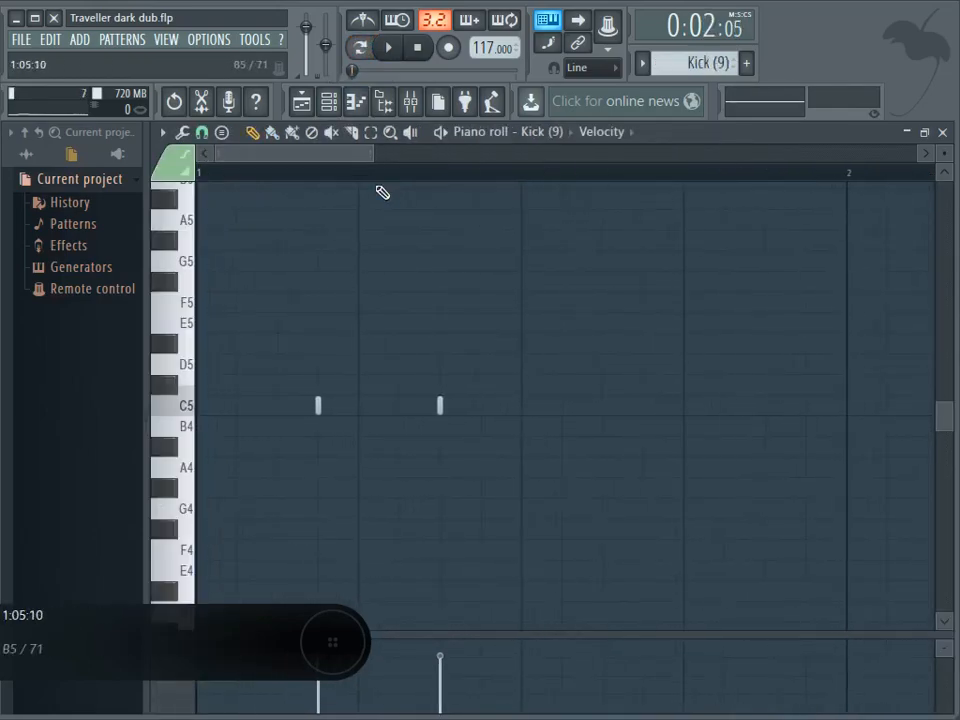
pyautogui.click(328, 101)
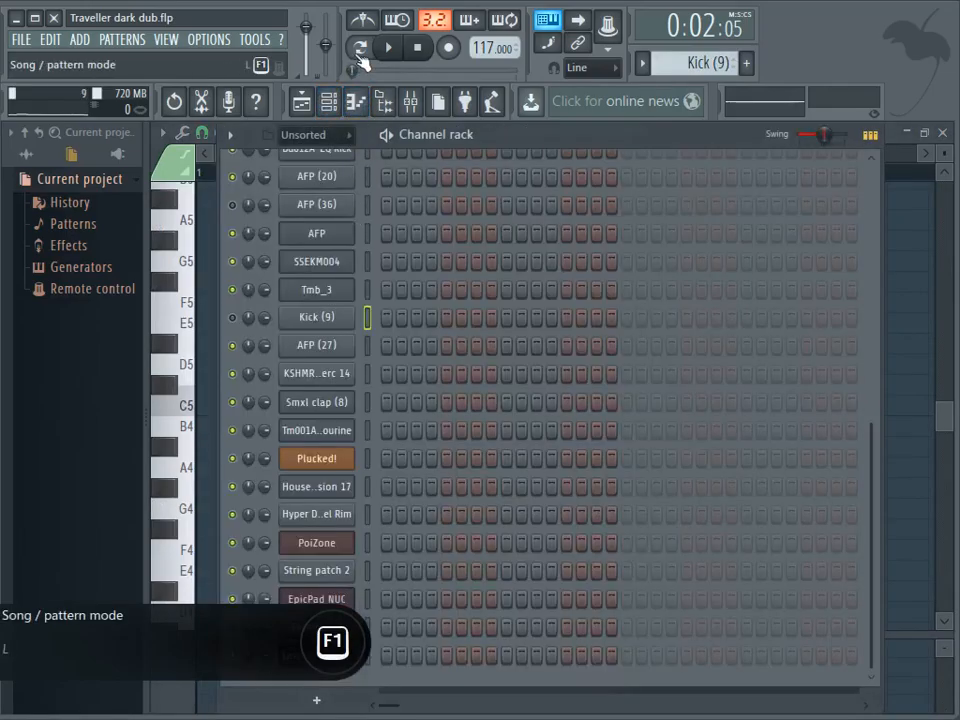
pyautogui.click(301, 101)
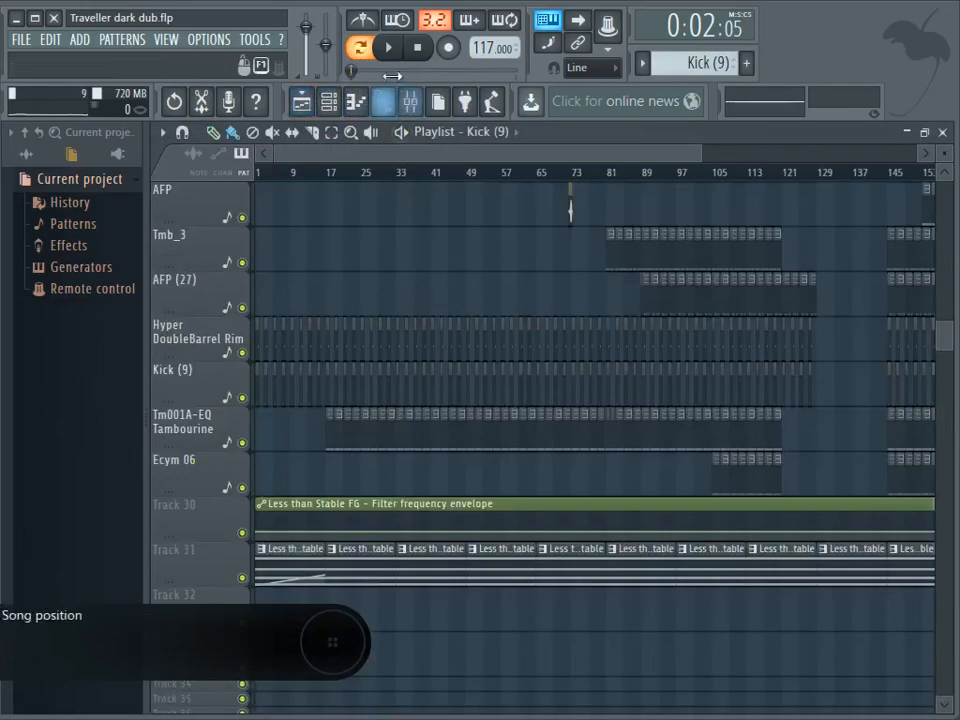
# Play the opening bars of the arrangement in song mode while reviewing the percussion tracks, and stop playback
pyautogui.press('space')
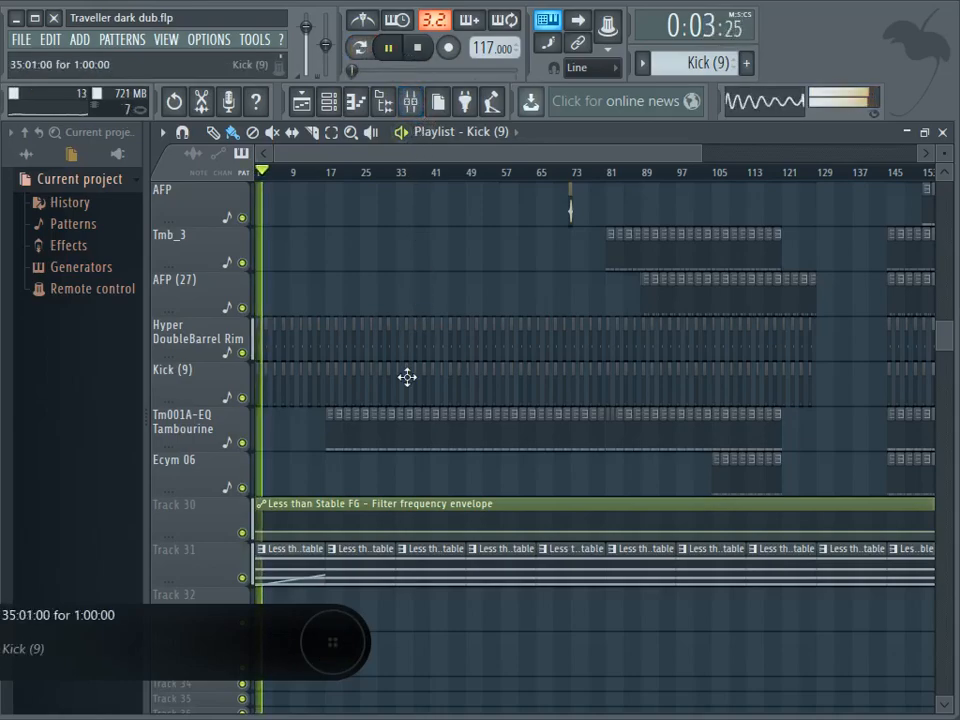
pyautogui.scroll(4, 407, 377)
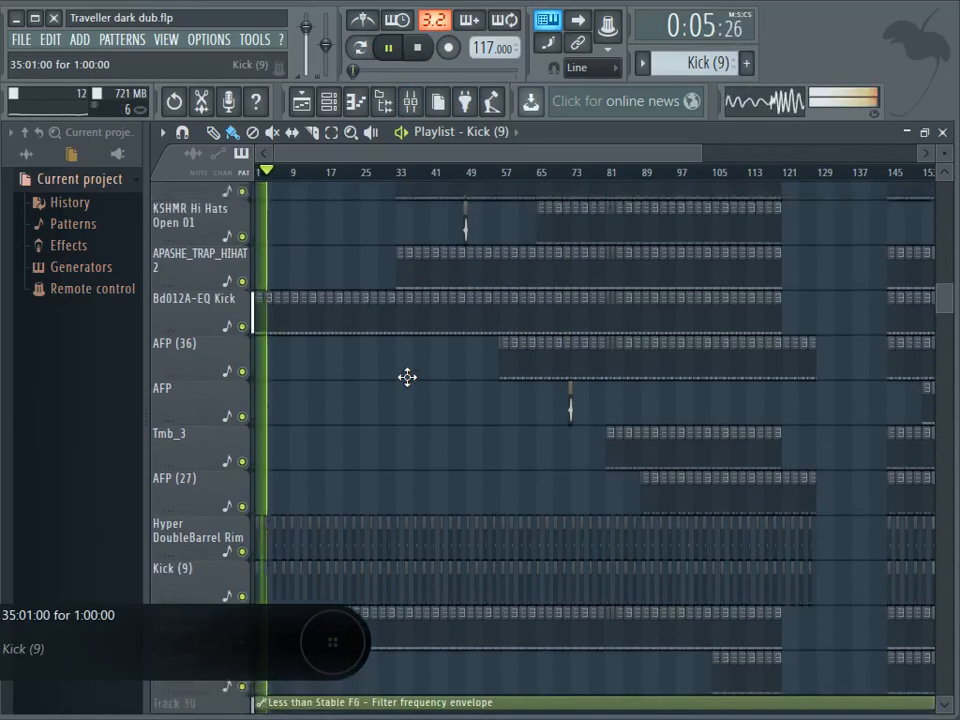
pyautogui.scroll(4, 407, 377)
pyautogui.click(417, 47)
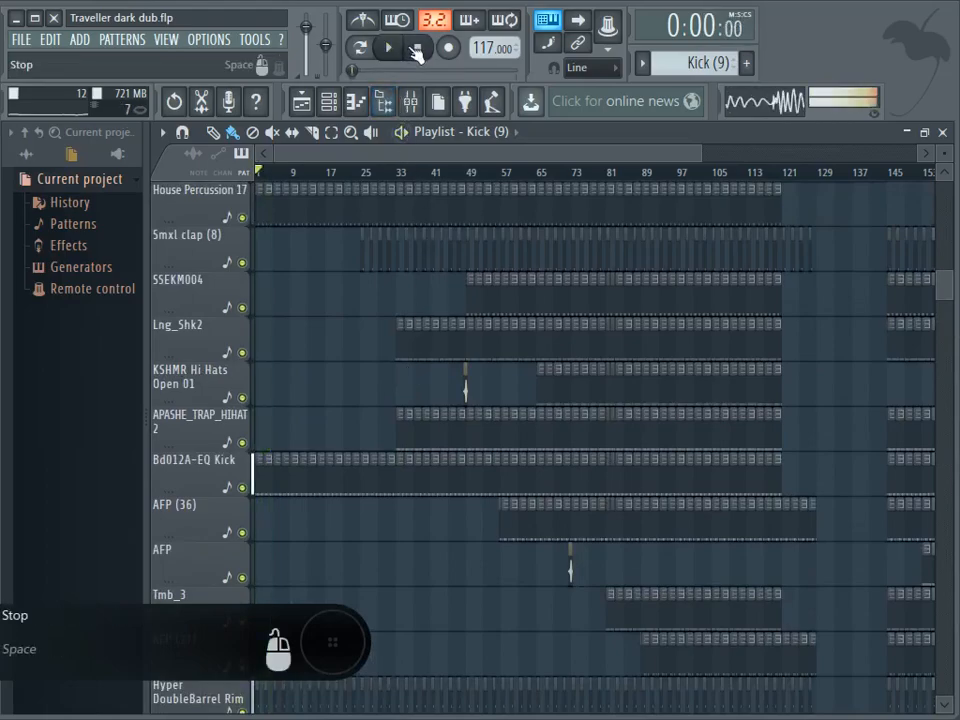
# Play the arrangement from bar 17, where the Tm001A-EQ Tambourine track enters, and stop playback
pyautogui.scroll(-6, 394, 391)
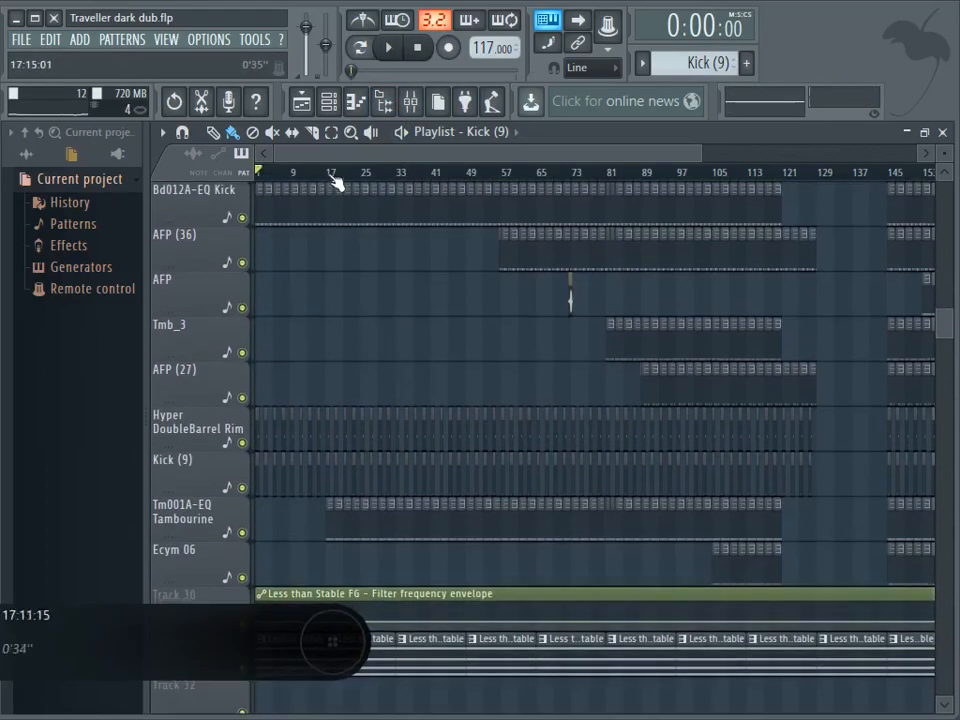
pyautogui.press('space')
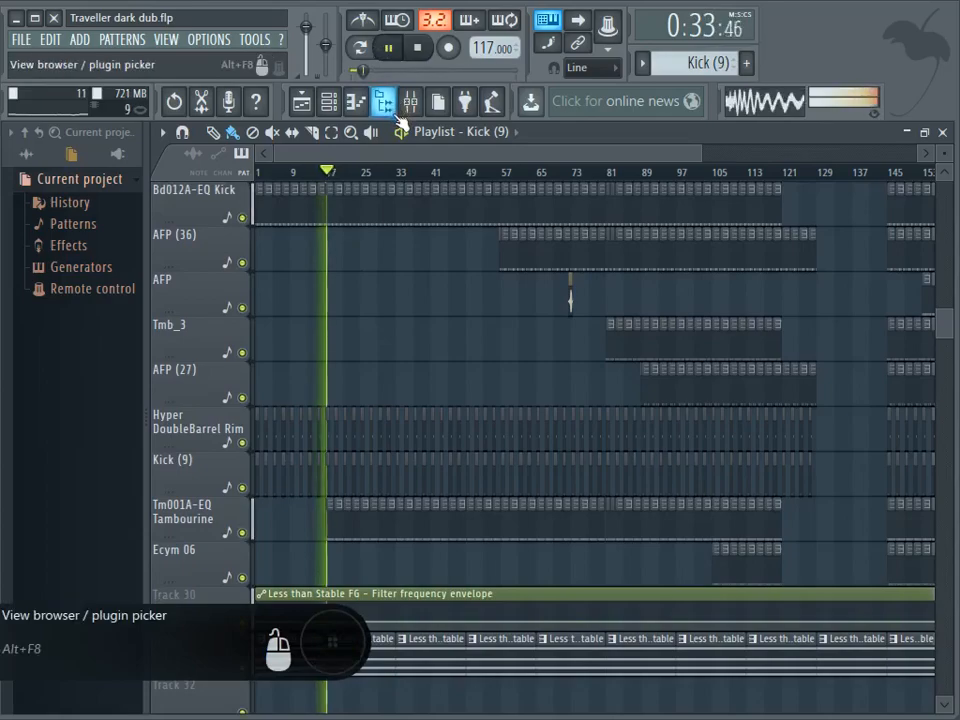
pyautogui.click(418, 50)
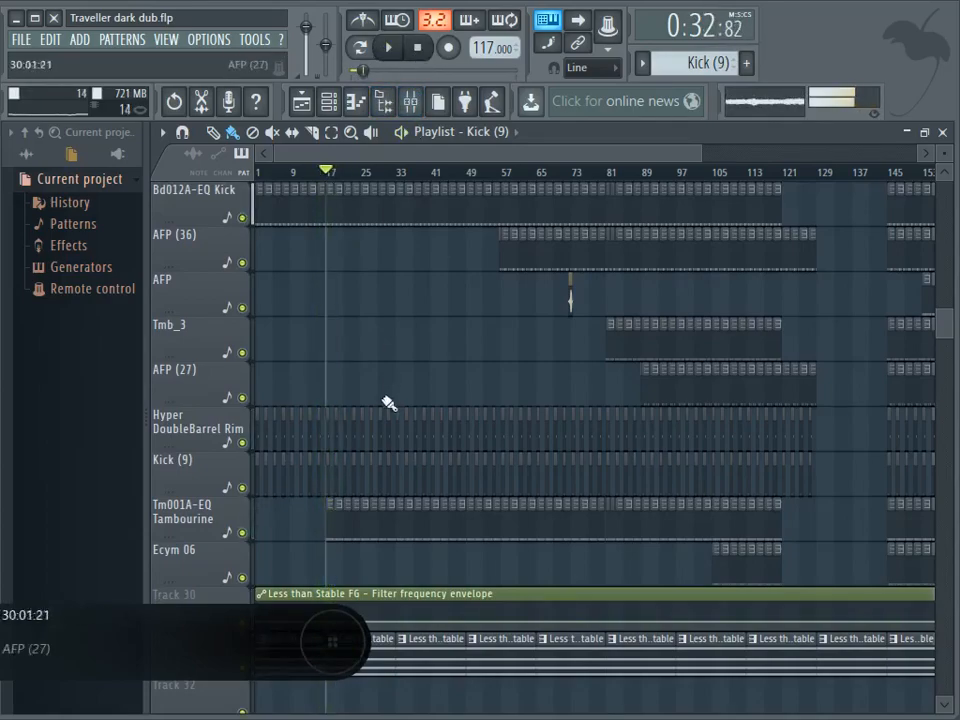
pyautogui.scroll(3, 418, 137)
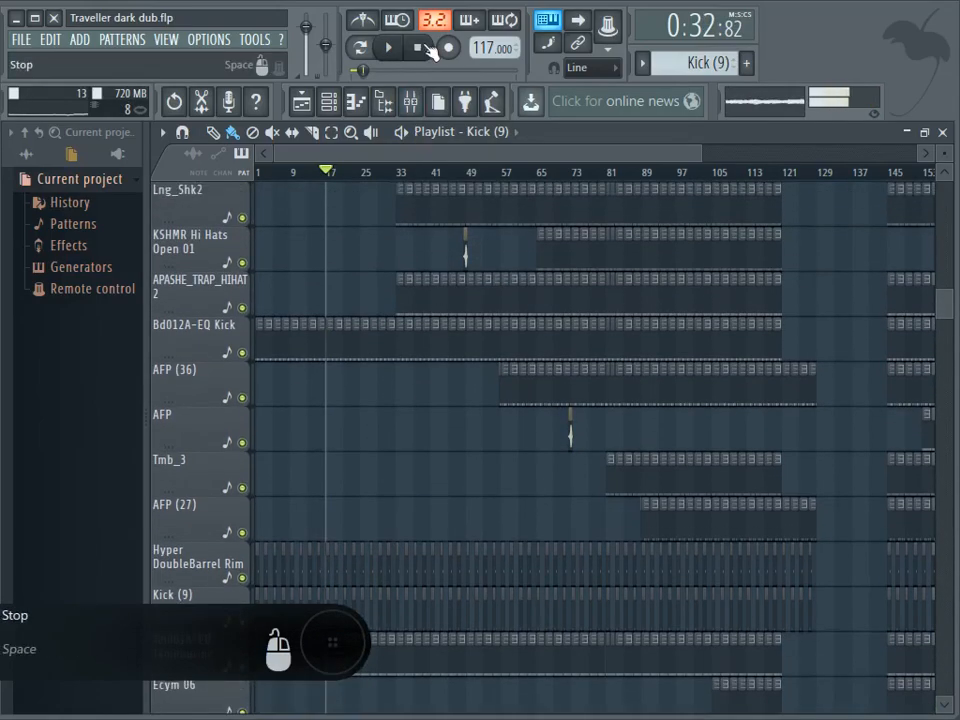
pyautogui.click(418, 47)
# Mute Tracks 9 and 10 in the playlist
pyautogui.scroll(8, 350, 300)
pyautogui.scroll(3, 340, 315)
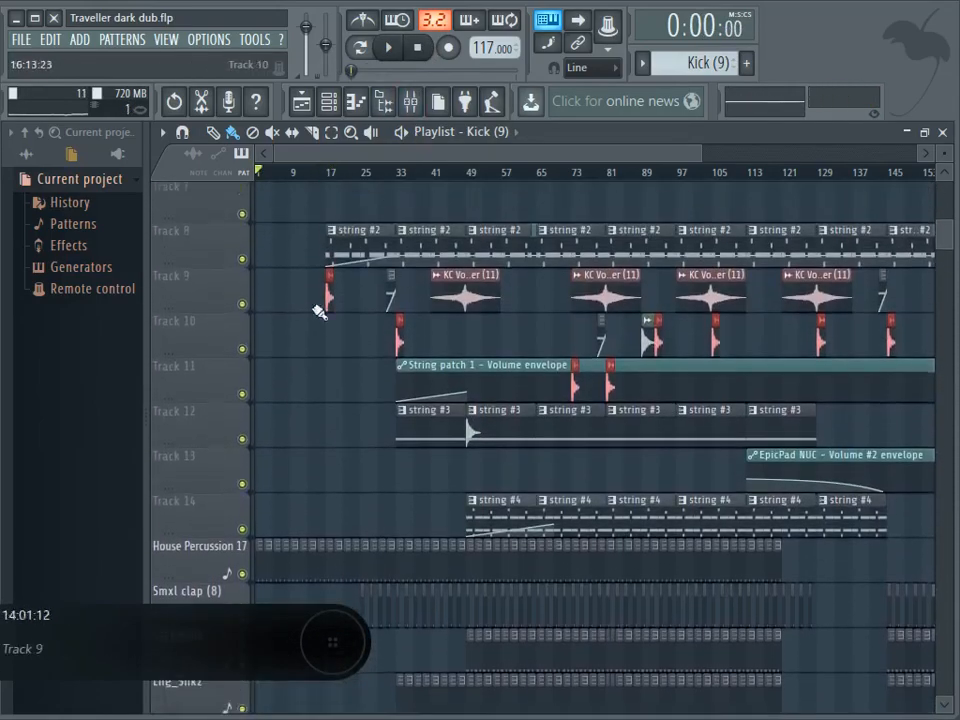
pyautogui.click(242, 308)
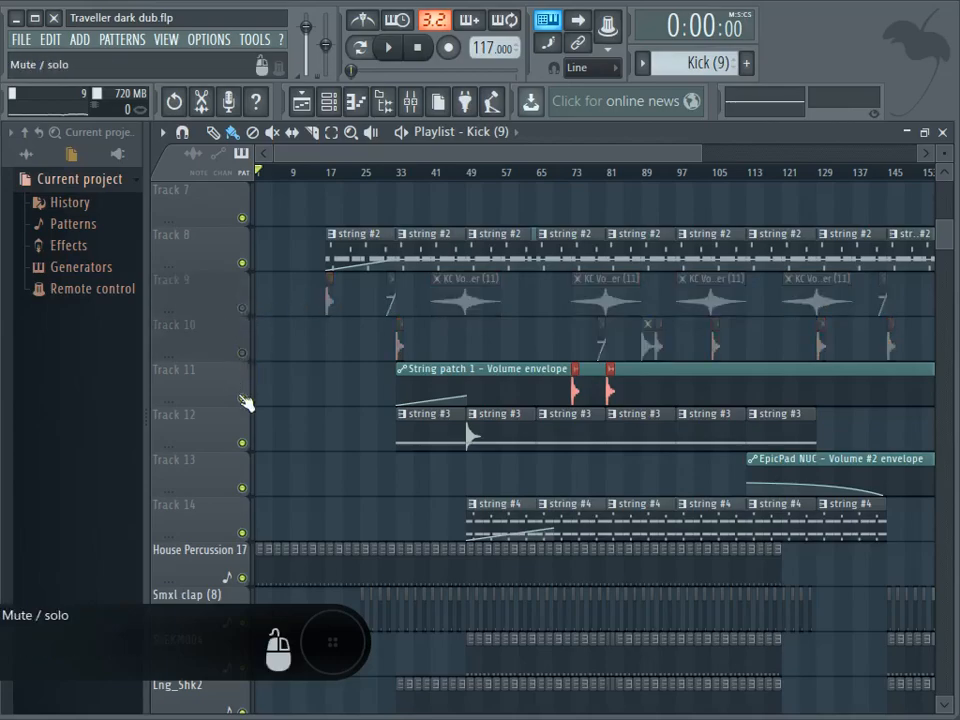
pyautogui.scroll(-5, 245, 402)
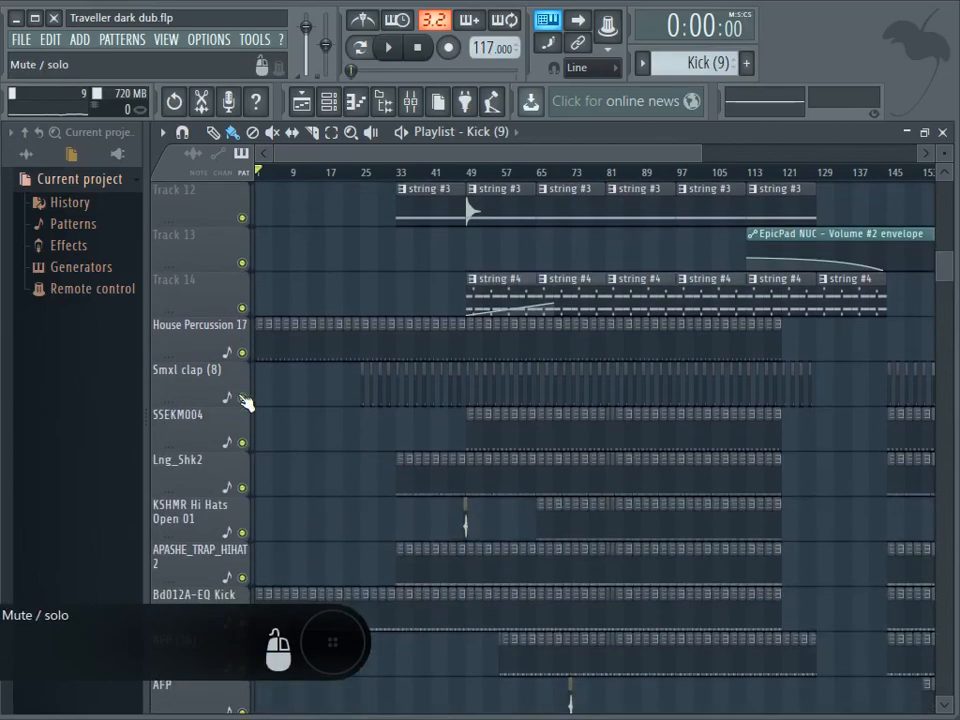
pyautogui.scroll(-8, 333, 218)
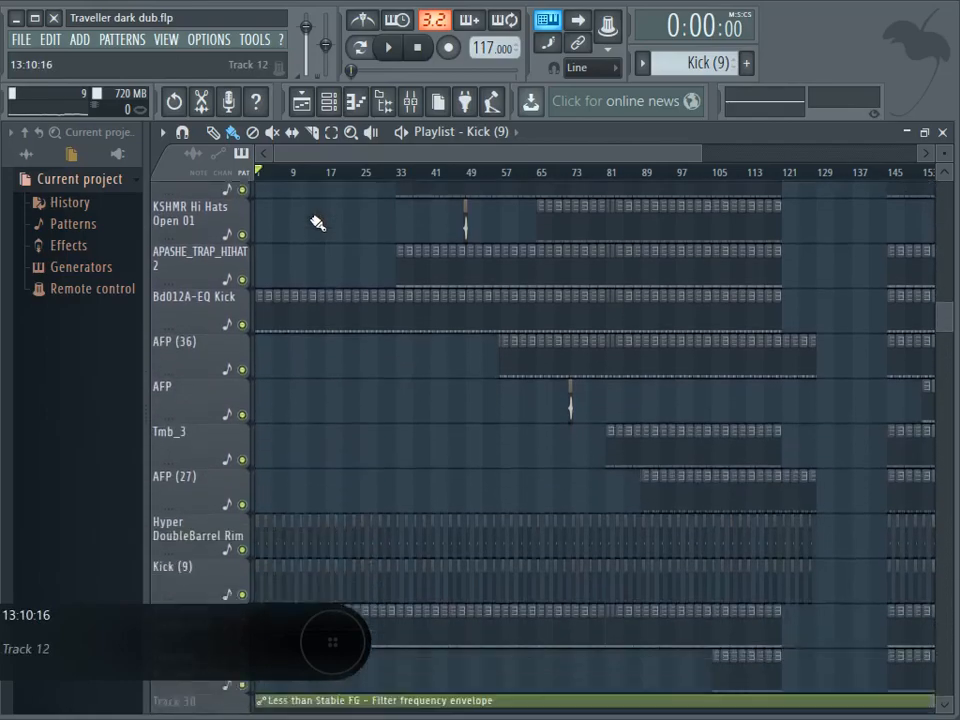
# Play the song from bar 17 while muting the House Percussion 17 and Hyper DoubleBarrel Rim tracks, and stop playback
pyautogui.click(389, 47)
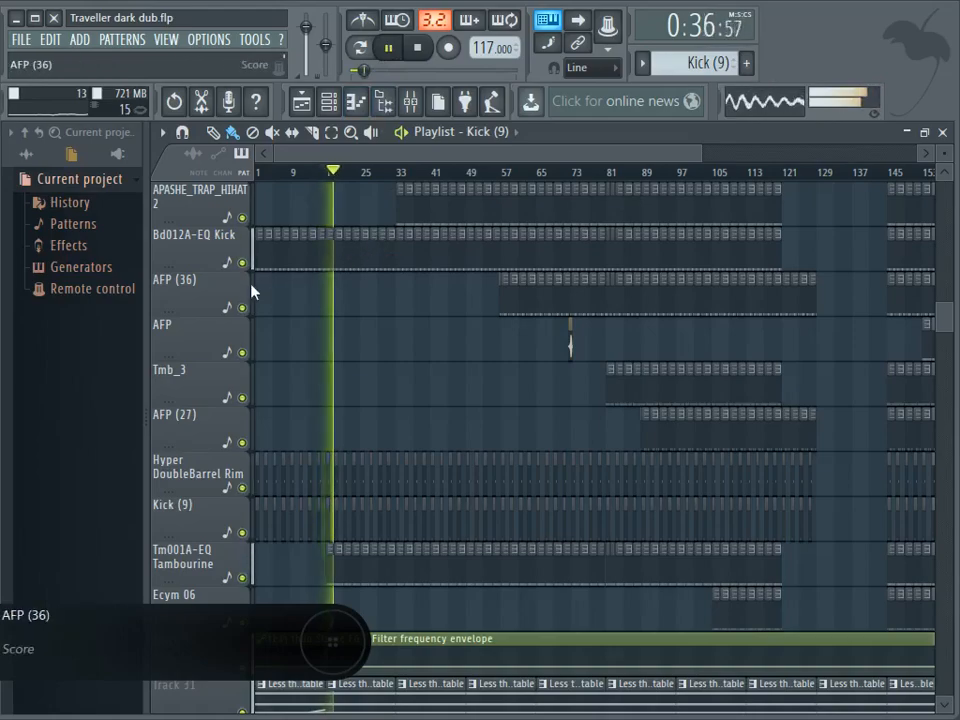
pyautogui.scroll(8, 253, 287)
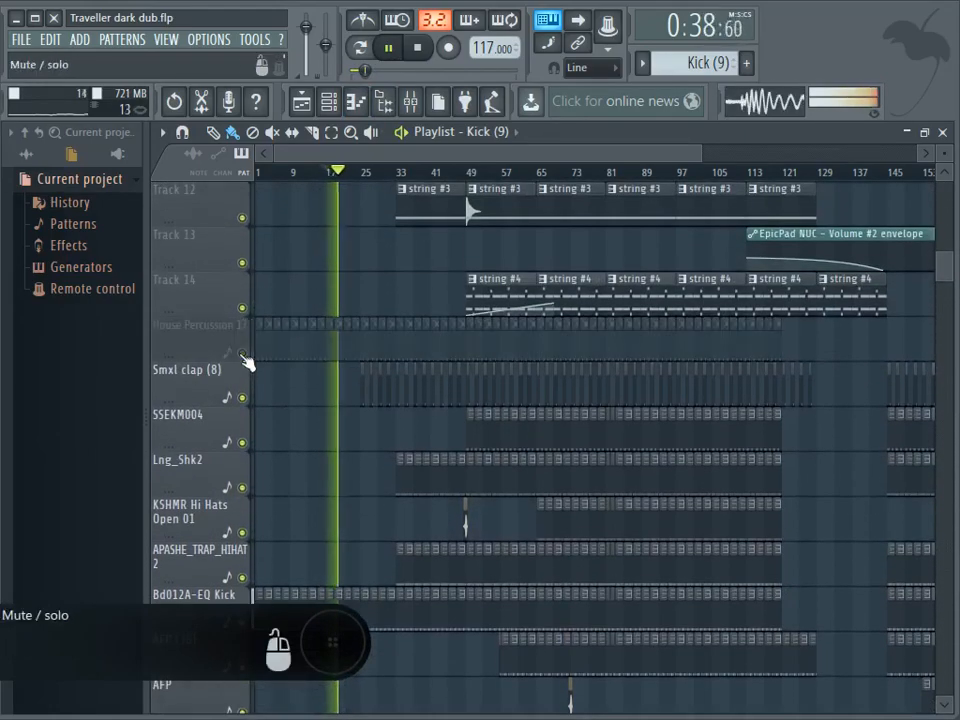
pyautogui.scroll(7, 245, 366)
pyautogui.scroll(-10, 249, 330)
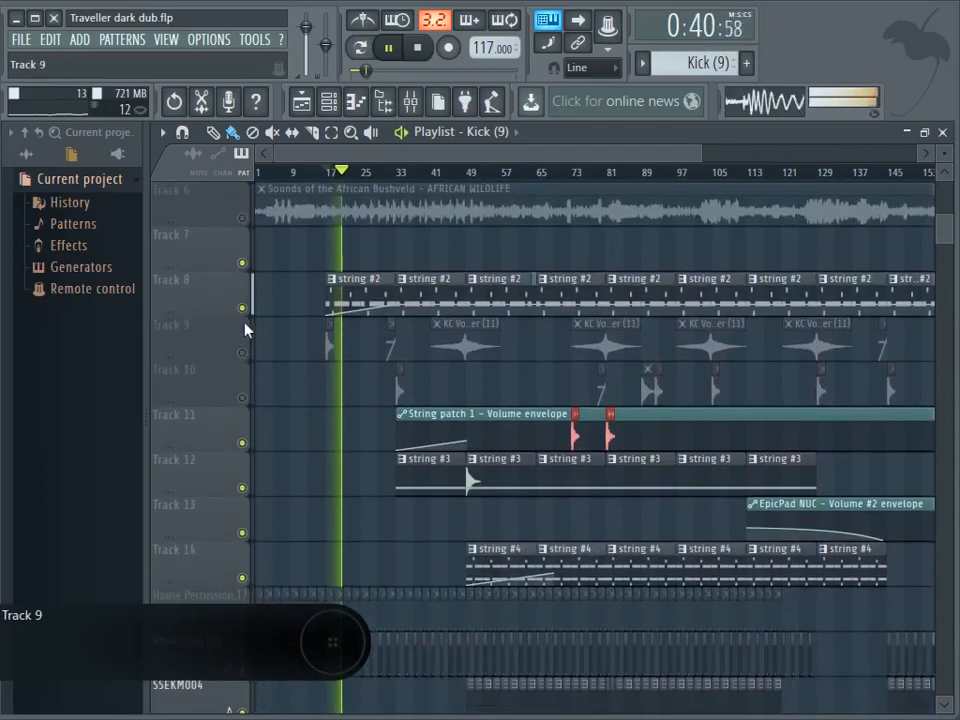
pyautogui.scroll(-4, 249, 318)
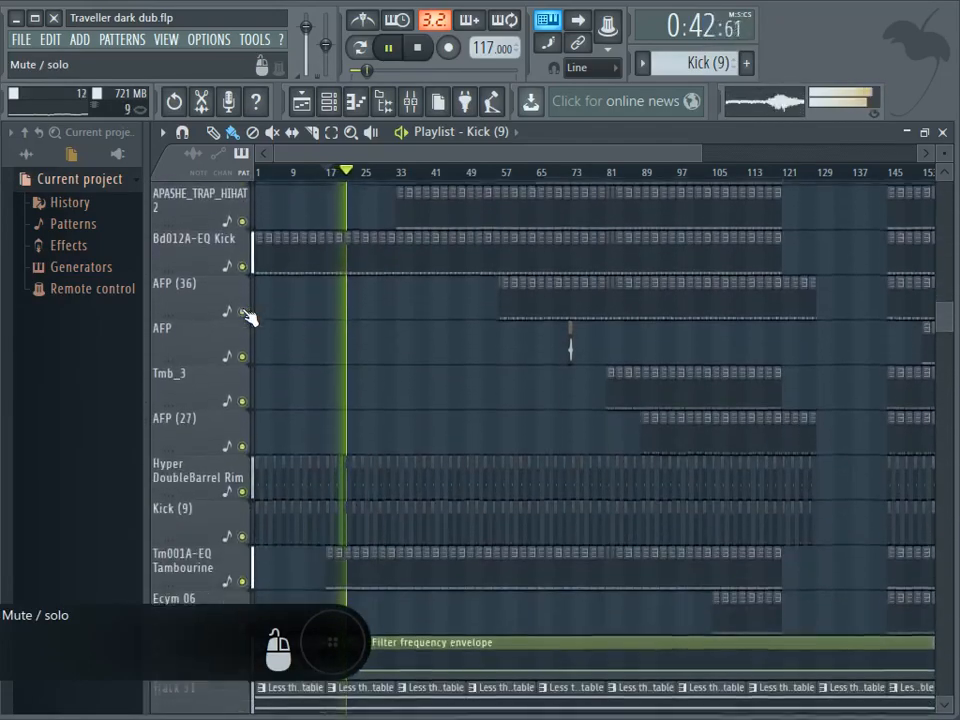
pyautogui.scroll(-3, 249, 318)
pyautogui.click(241, 352)
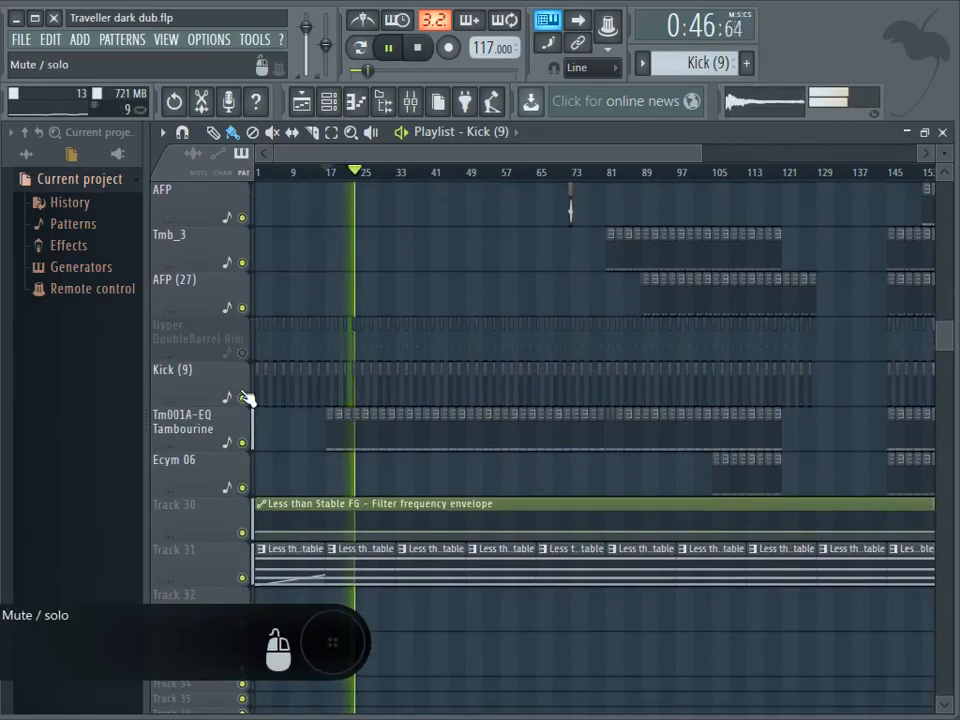
pyautogui.scroll(7, 247, 397)
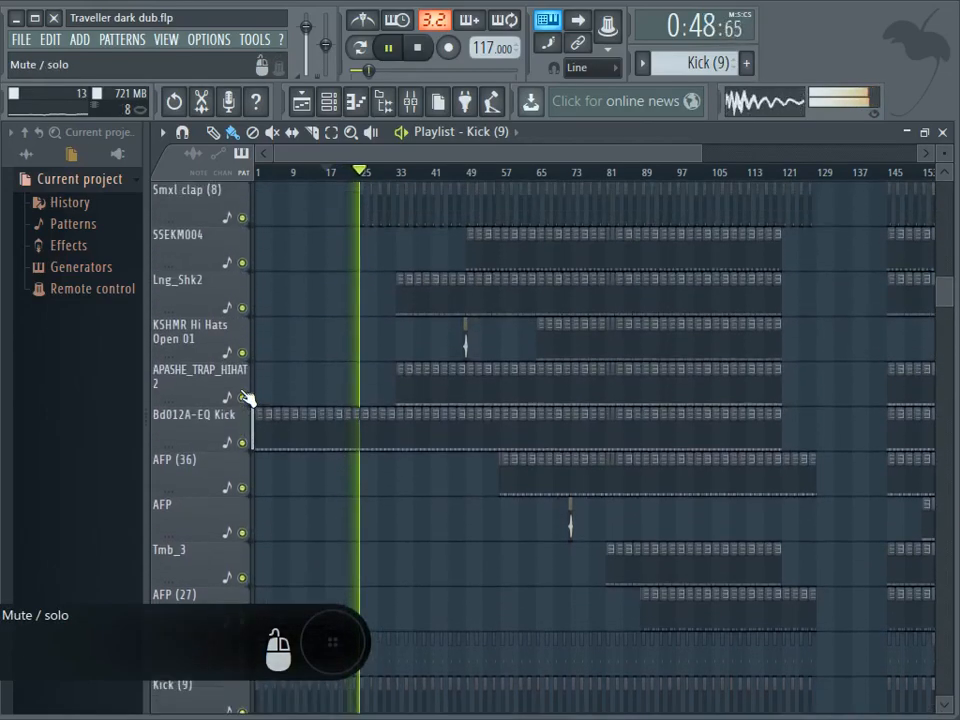
pyautogui.click(417, 47)
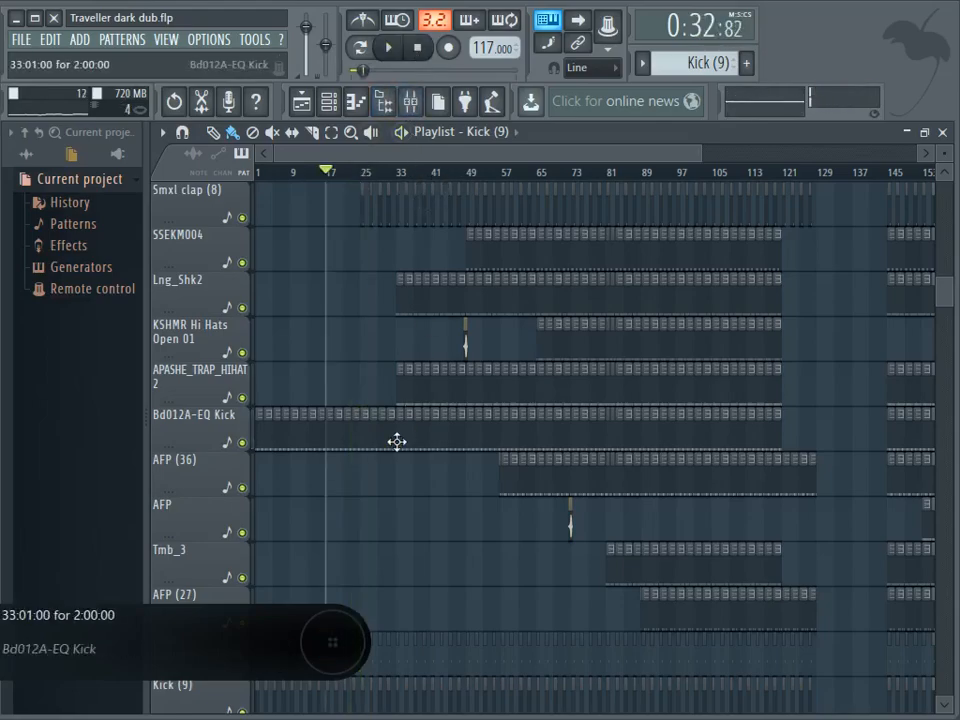
# Play the arrangement from bar 25 to hear the Smxl clap (8) entry, and stop playback
pyautogui.click(364, 173)
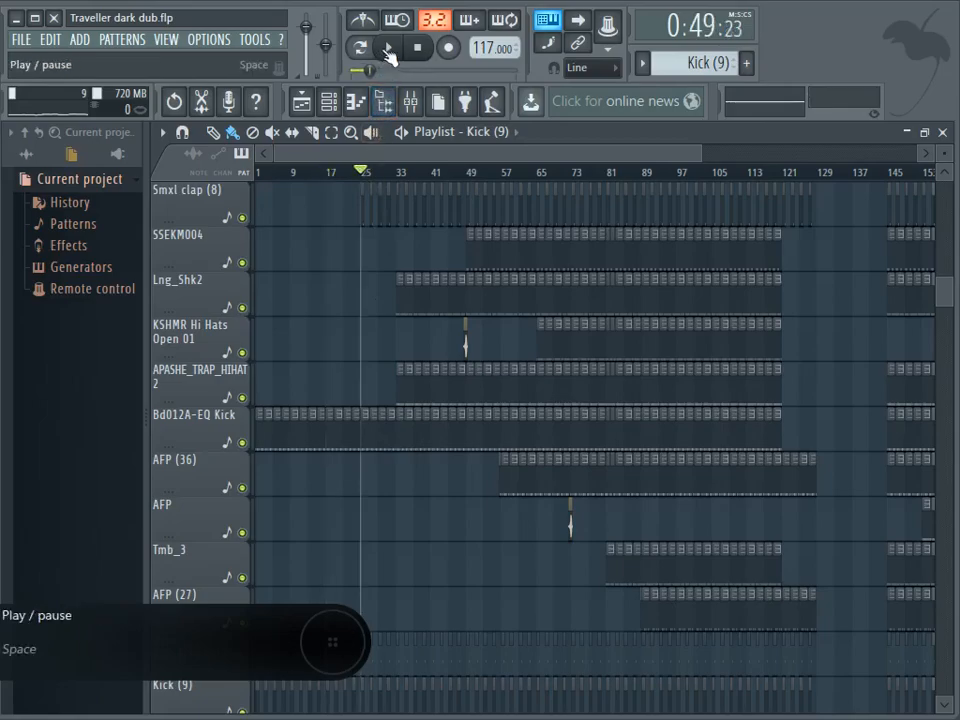
pyautogui.click(389, 47)
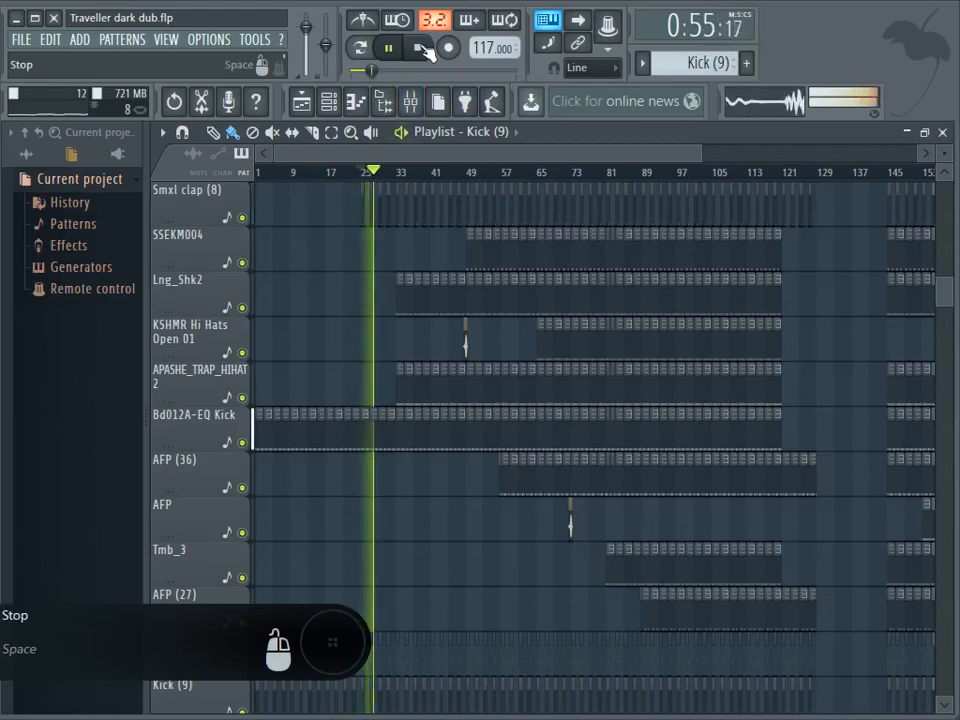
pyautogui.click(424, 50)
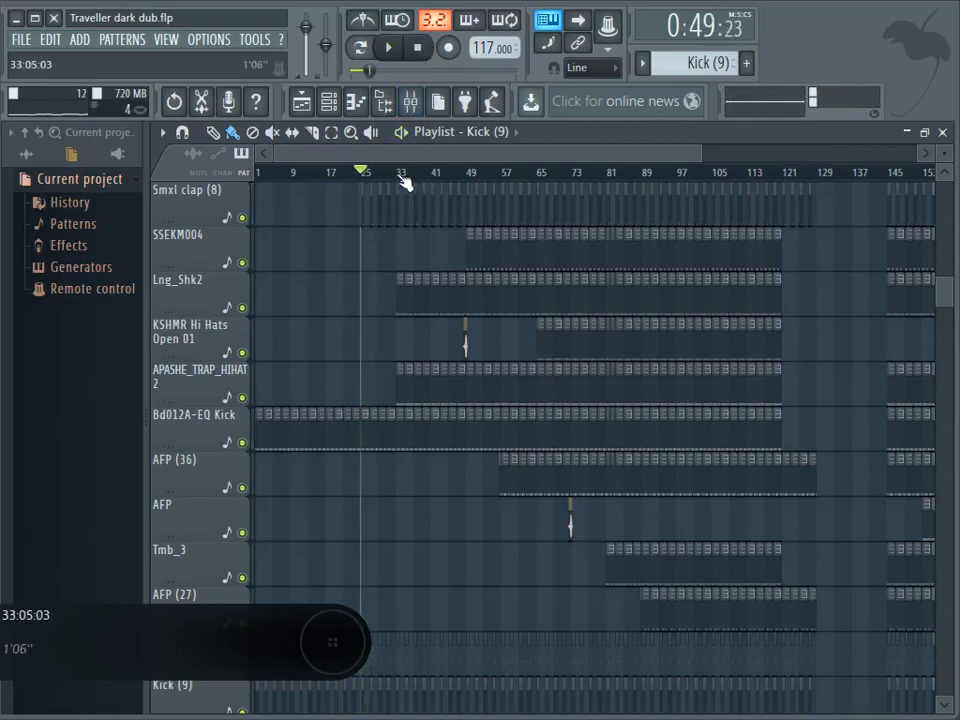
# Play the arrangement from bar 33 to hear the Lng_Shk2 and APASHE_TRAP_HIHAT 2 entries, and stop playback
pyautogui.click(401, 177)
pyautogui.click(389, 47)
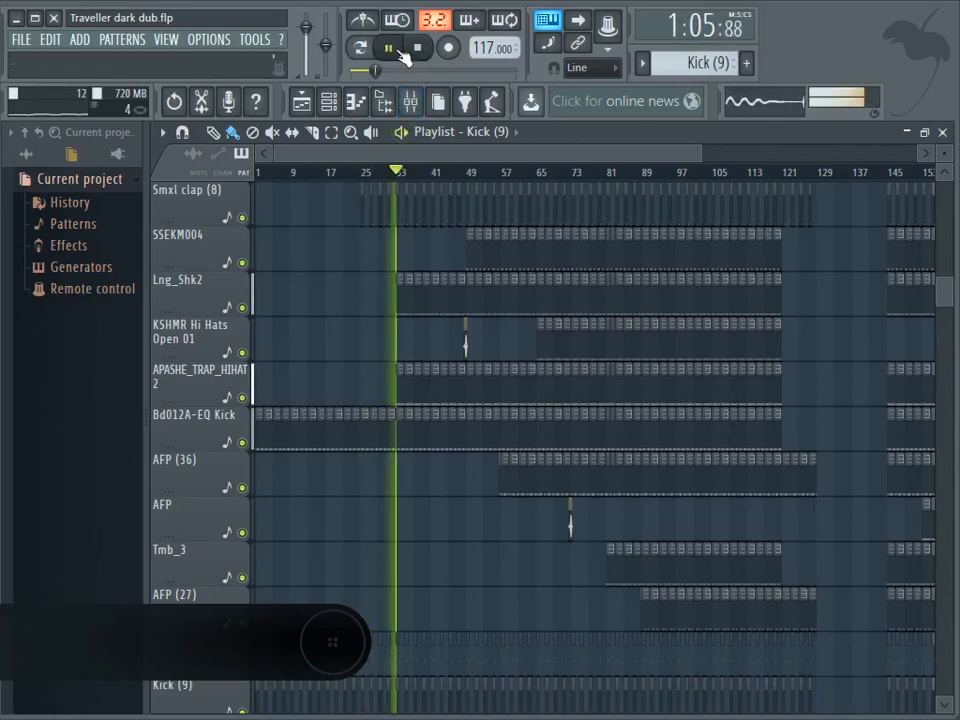
pyautogui.click(424, 52)
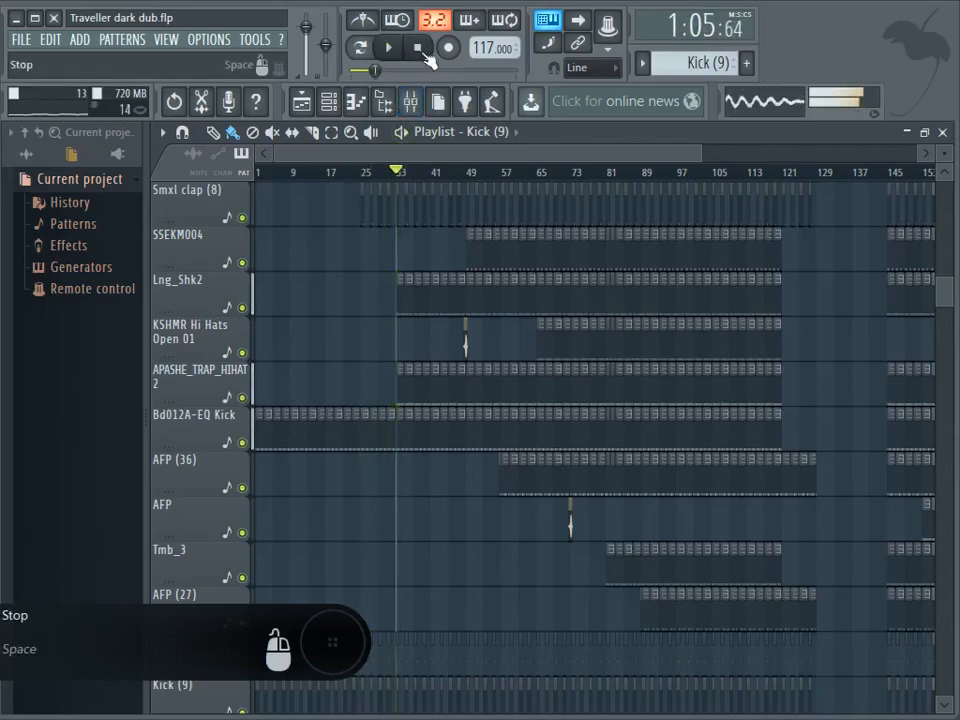
# Open the Lng_Shk2 pattern in the piano roll and play its notes in pattern mode
pyautogui.doubleClick(435, 305)
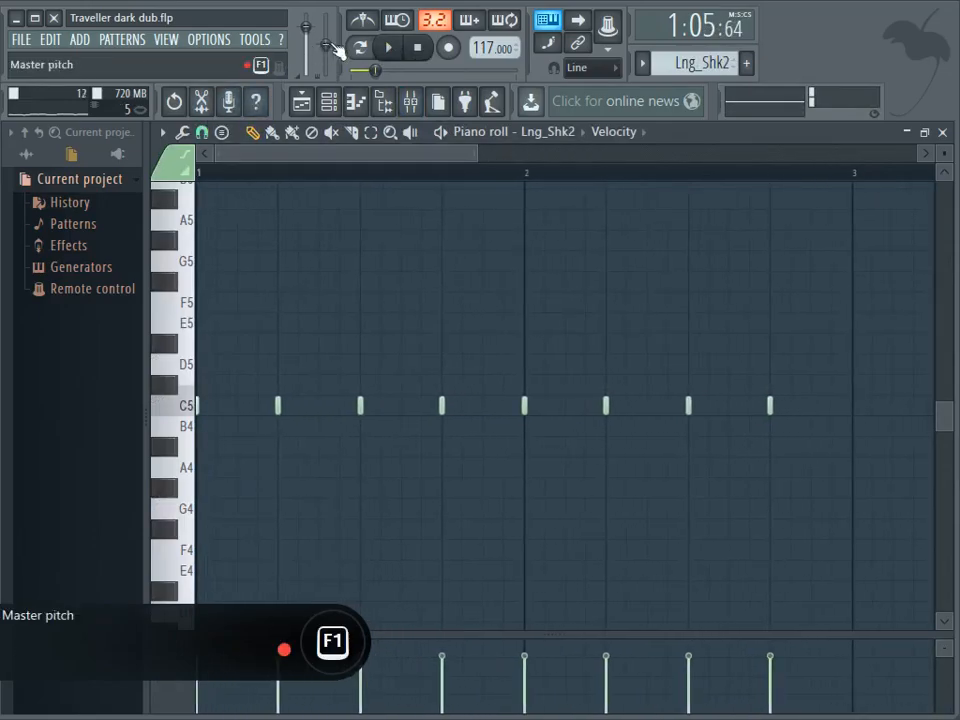
pyautogui.click(383, 49)
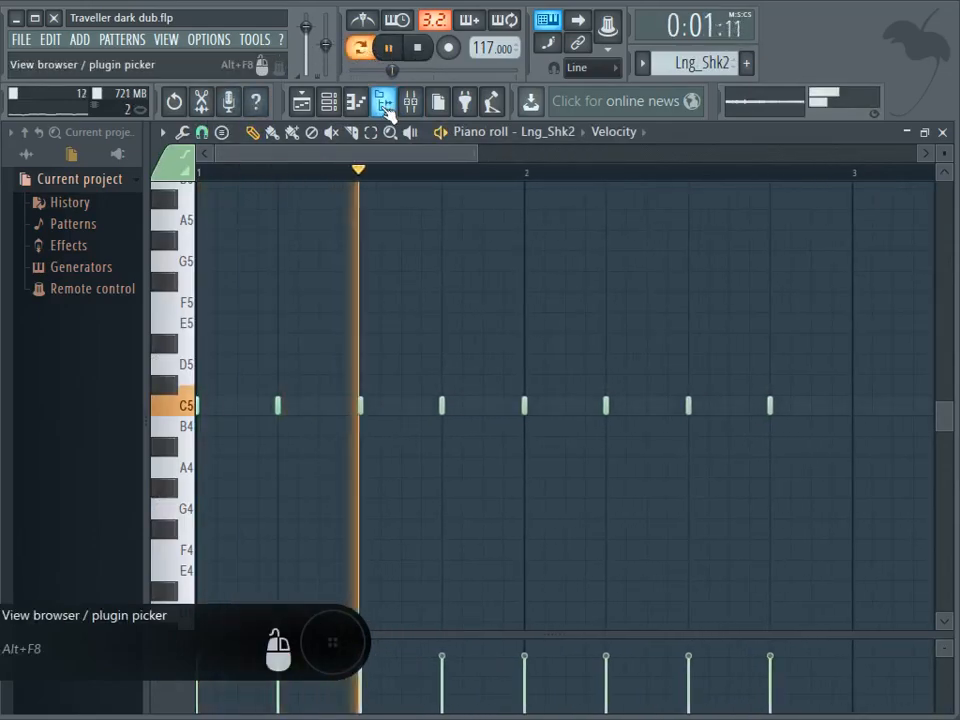
pyautogui.click(418, 46)
# Open the Lng_Shk2 channel from the channel rack and show its sample settings
pyautogui.click(329, 101)
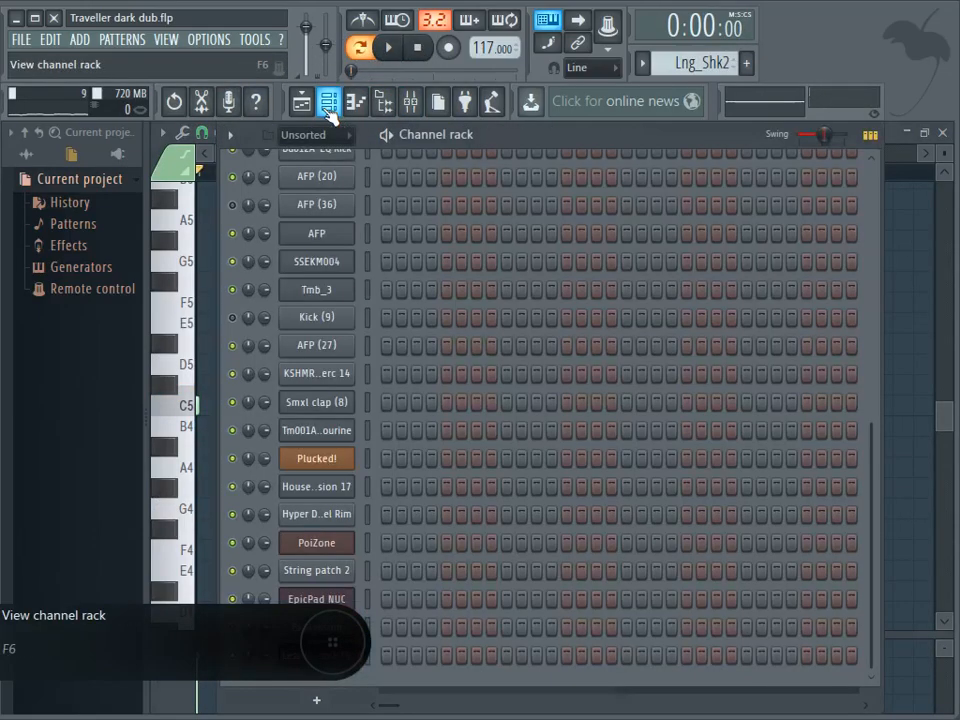
pyautogui.scroll(3, 700, 465)
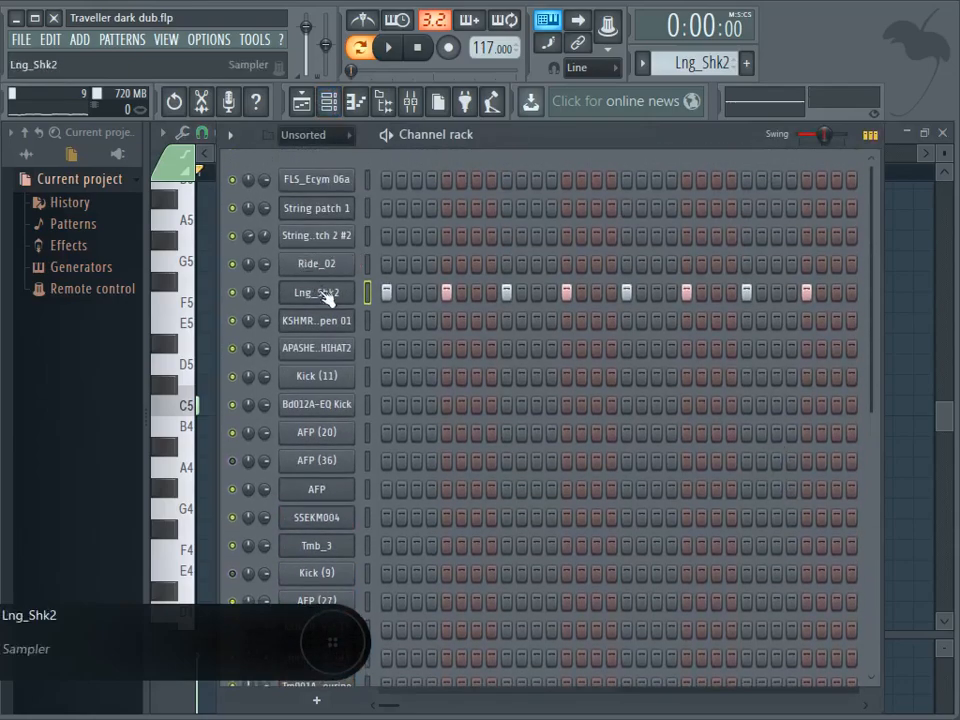
pyautogui.click(318, 292)
pyautogui.moveTo(432, 259); pyautogui.dragTo(507, 217)
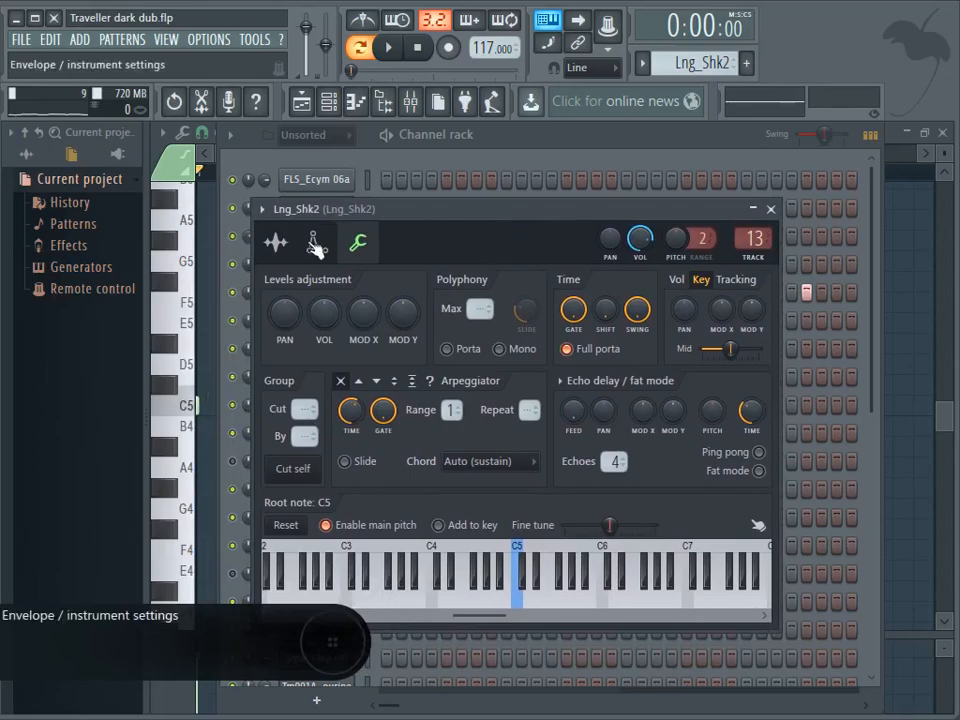
pyautogui.click(281, 244)
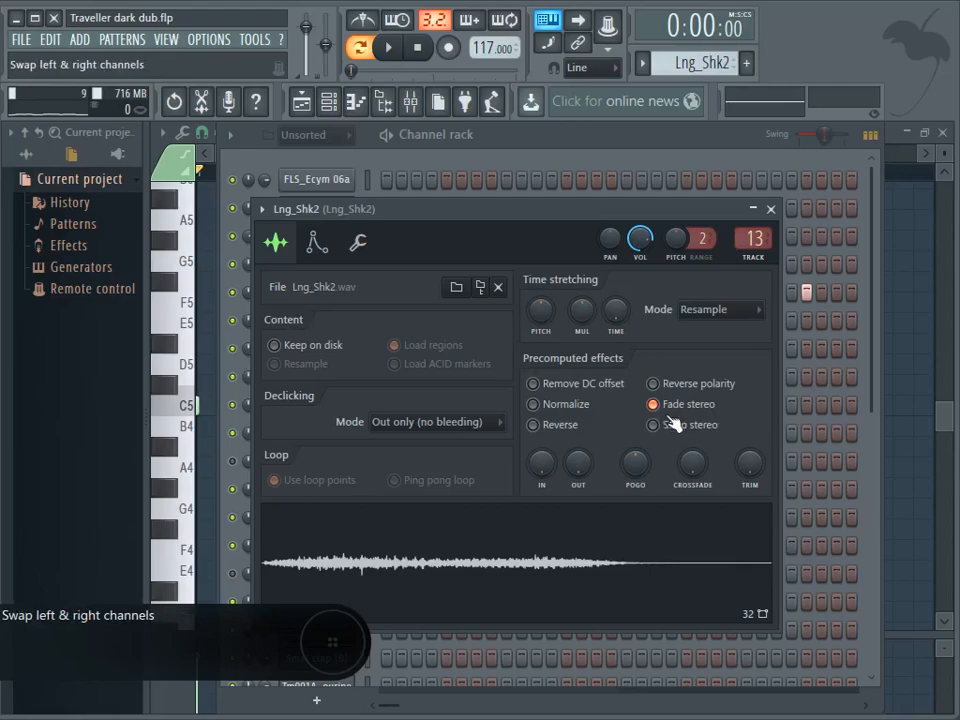
# Play the Lng_Shk2 pattern while switching Fade stereo off and on to compare the sound, leaving it enabled
pyautogui.press('space')
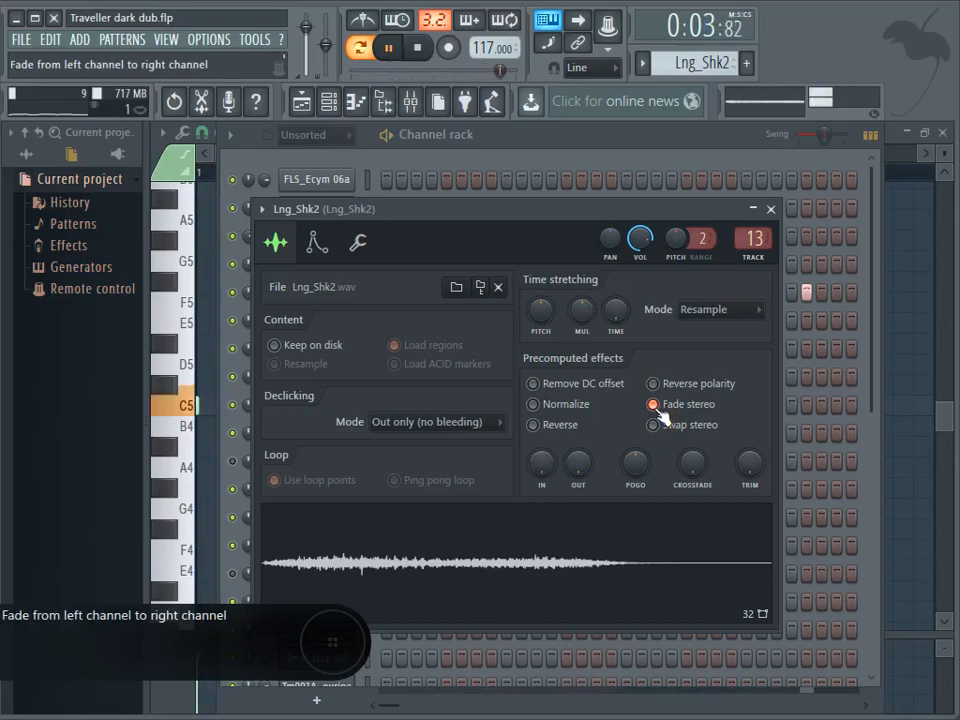
pyautogui.click(655, 405)
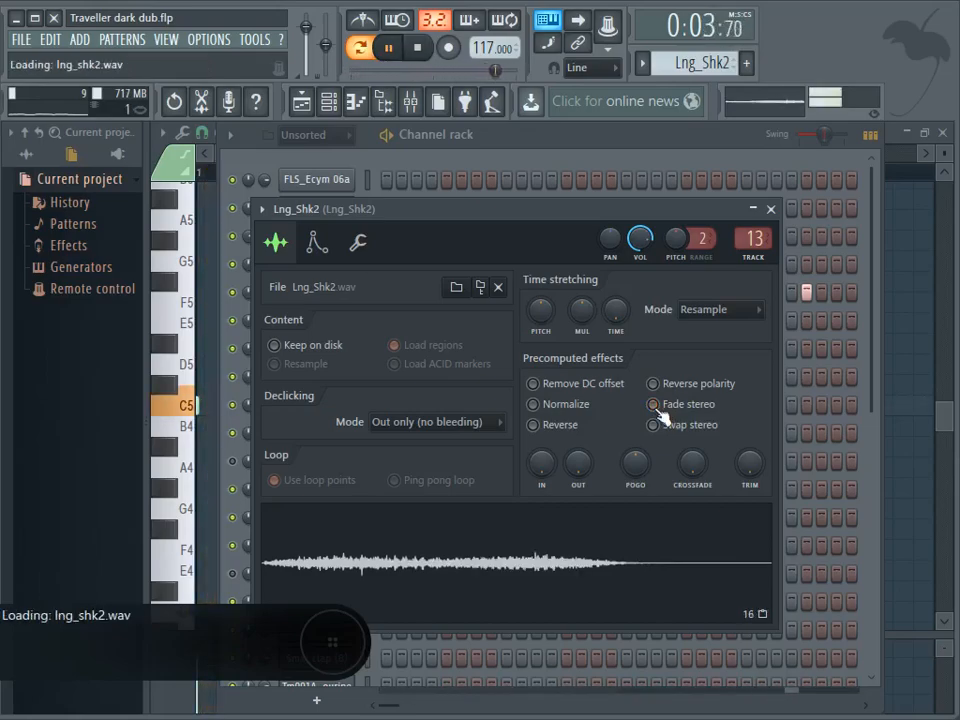
pyautogui.click(655, 405)
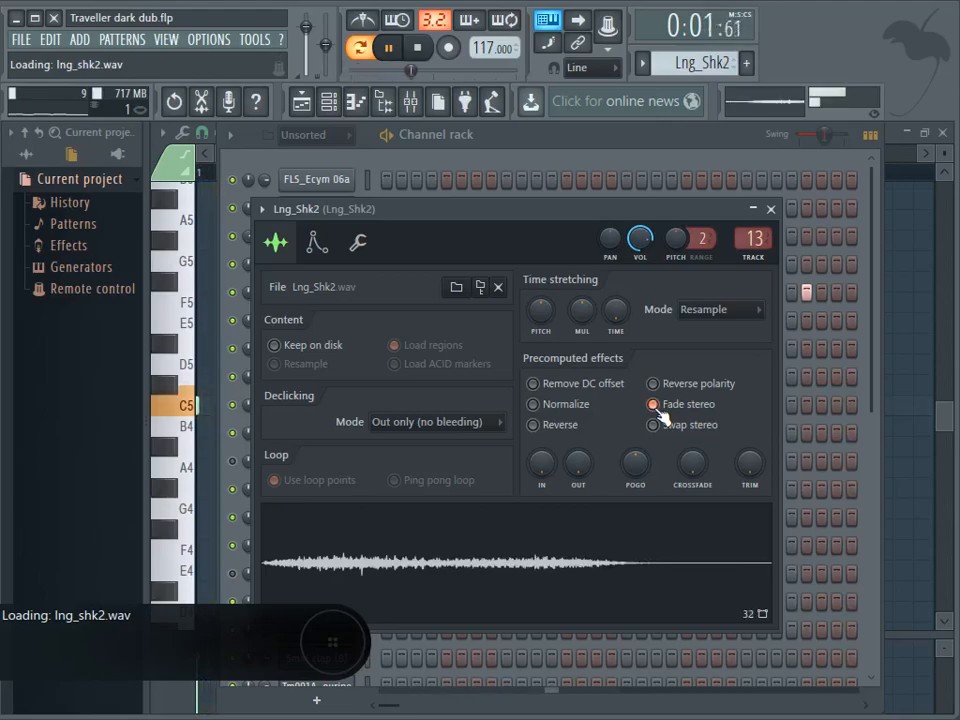
pyautogui.click(655, 405)
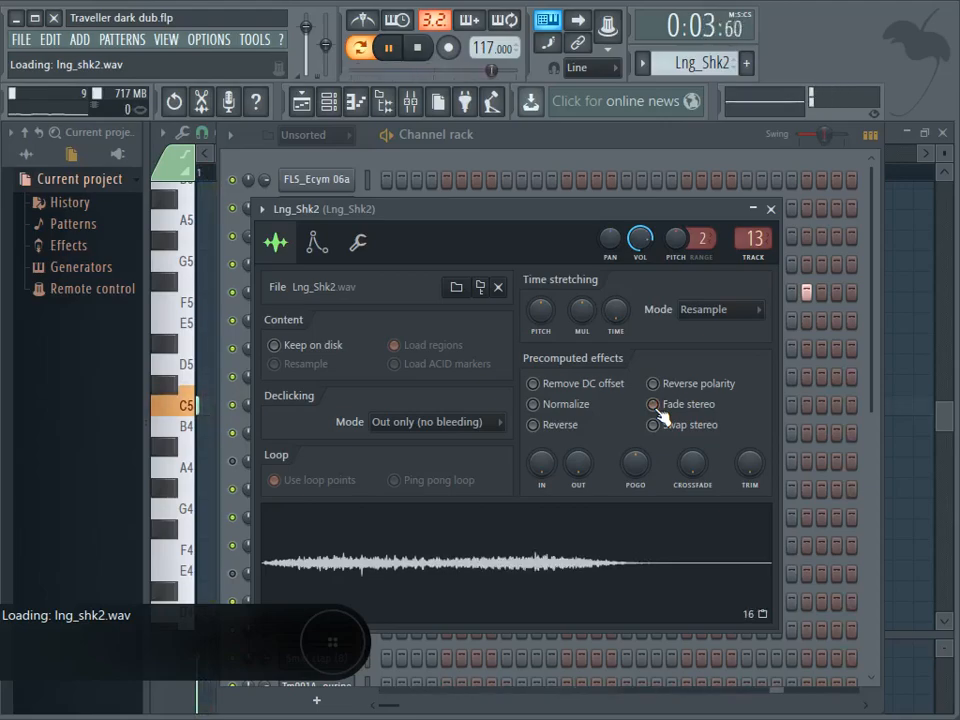
pyautogui.click(655, 405)
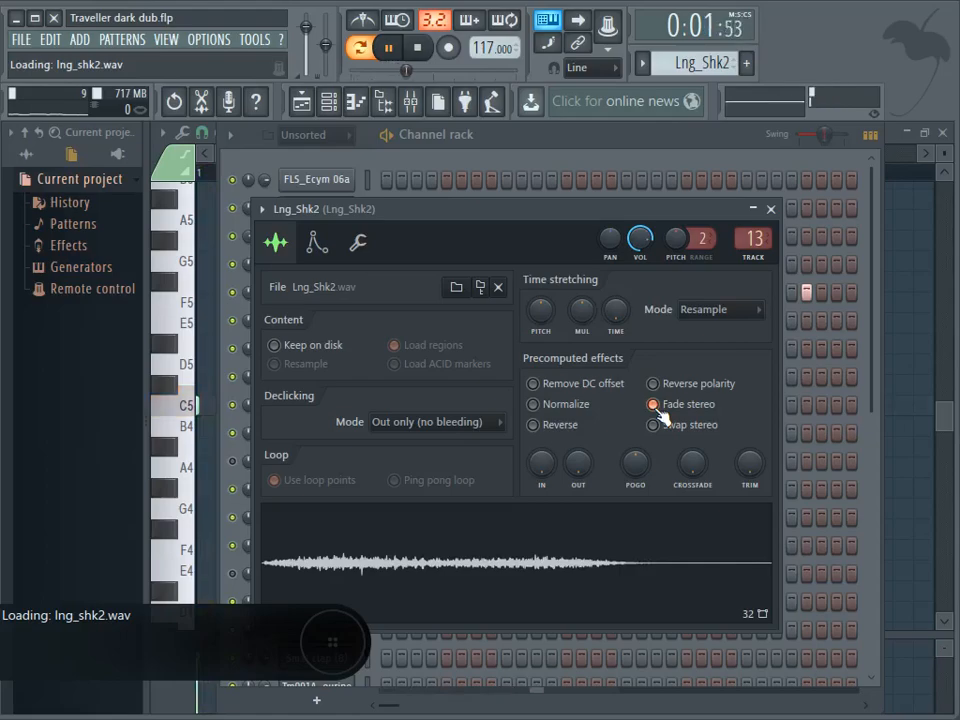
# Return to the playlist and stop the Lng_Shk2 pattern playback
pyautogui.click(301, 101)
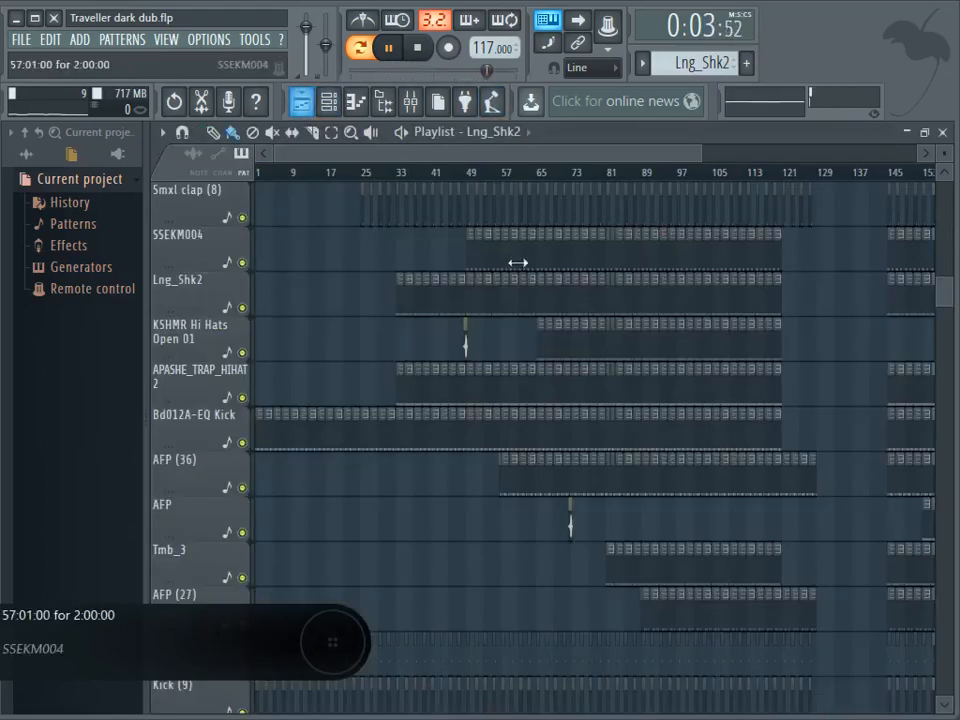
pyautogui.scroll(-2, 531, 289)
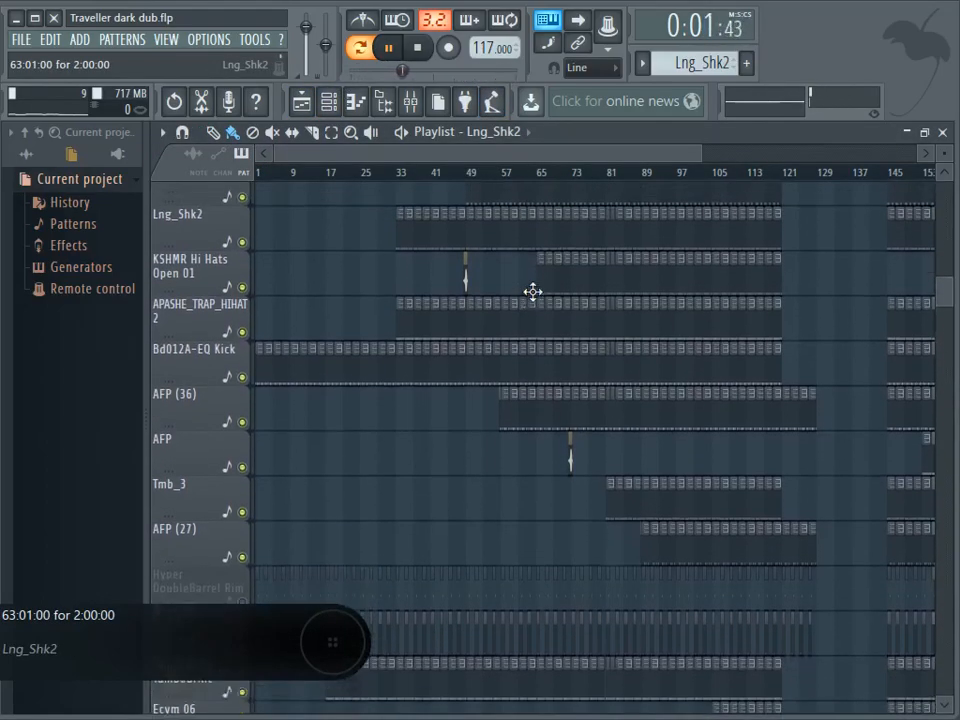
pyautogui.scroll(4, 533, 291)
pyautogui.click(420, 50)
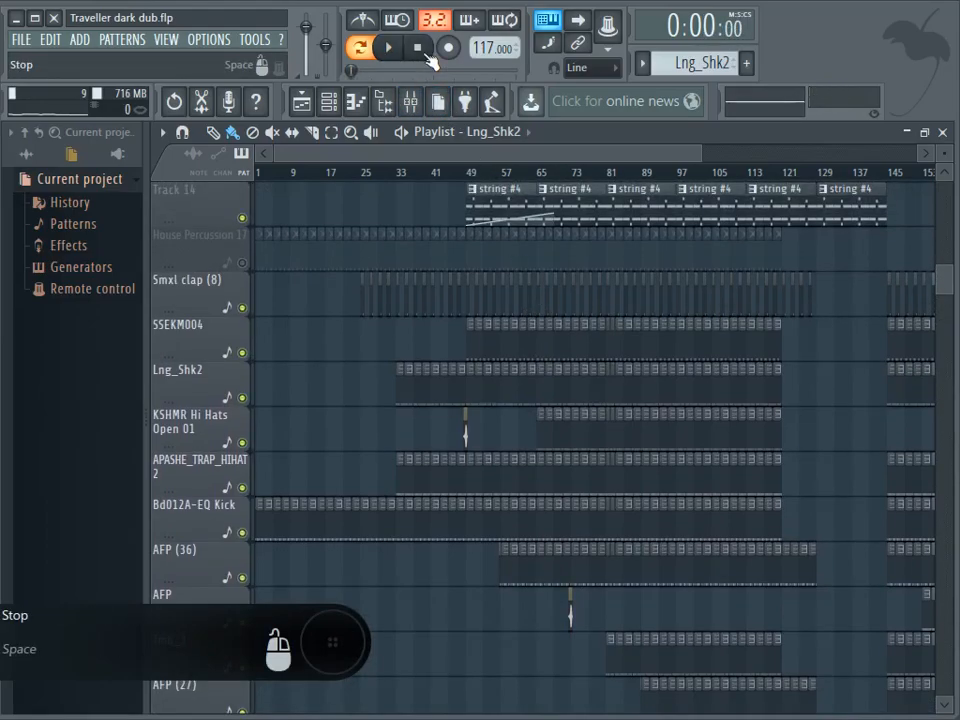
# Play the arrangement from bar 49 to hear the SSEKM004 entry, and stop playback
pyautogui.scroll(-2, 388, 332)
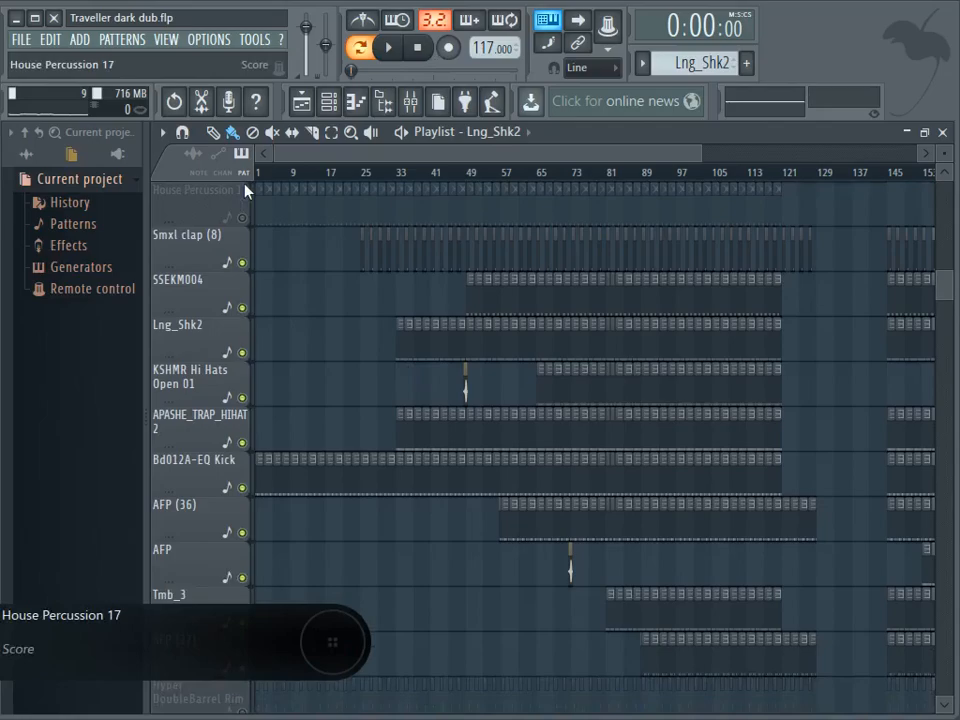
pyautogui.scroll(3, 249, 221)
pyautogui.scroll(-2, 626, 465)
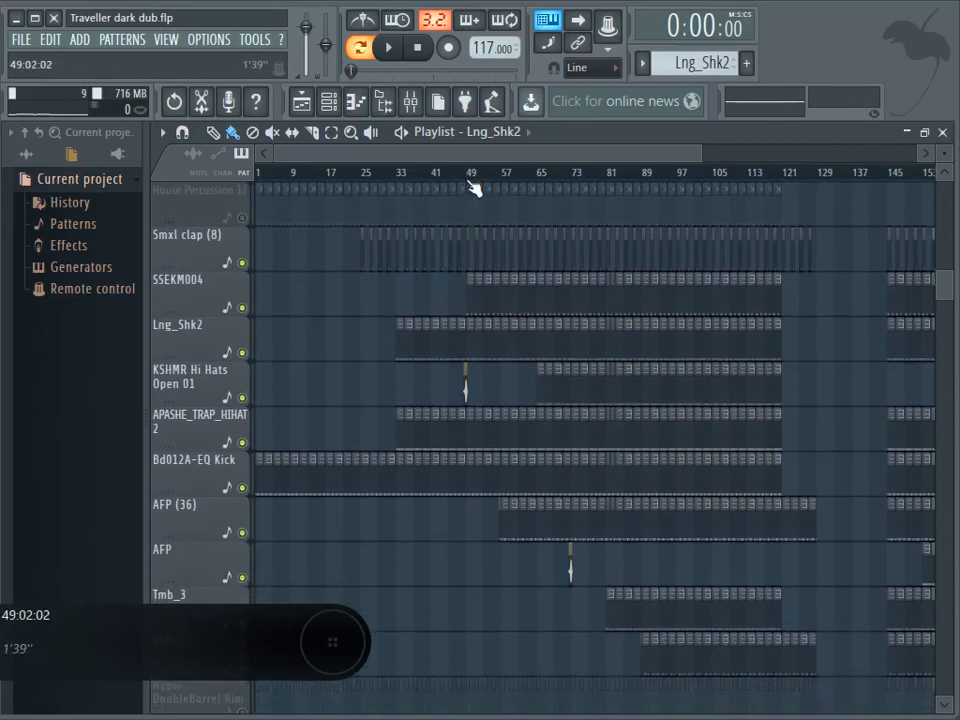
pyautogui.click(465, 170)
pyautogui.click(389, 47)
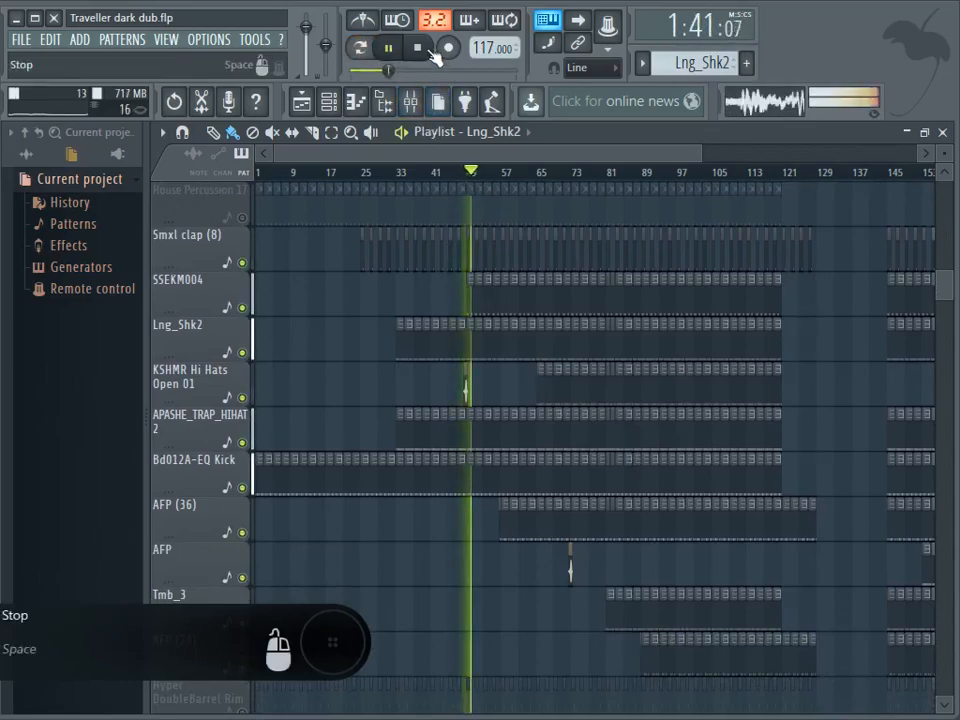
pyautogui.click(428, 52)
# Open the SSEKM004 pattern in the piano roll, widen the visible bar range, and play its notes in pattern mode
pyautogui.doubleClick(520, 292)
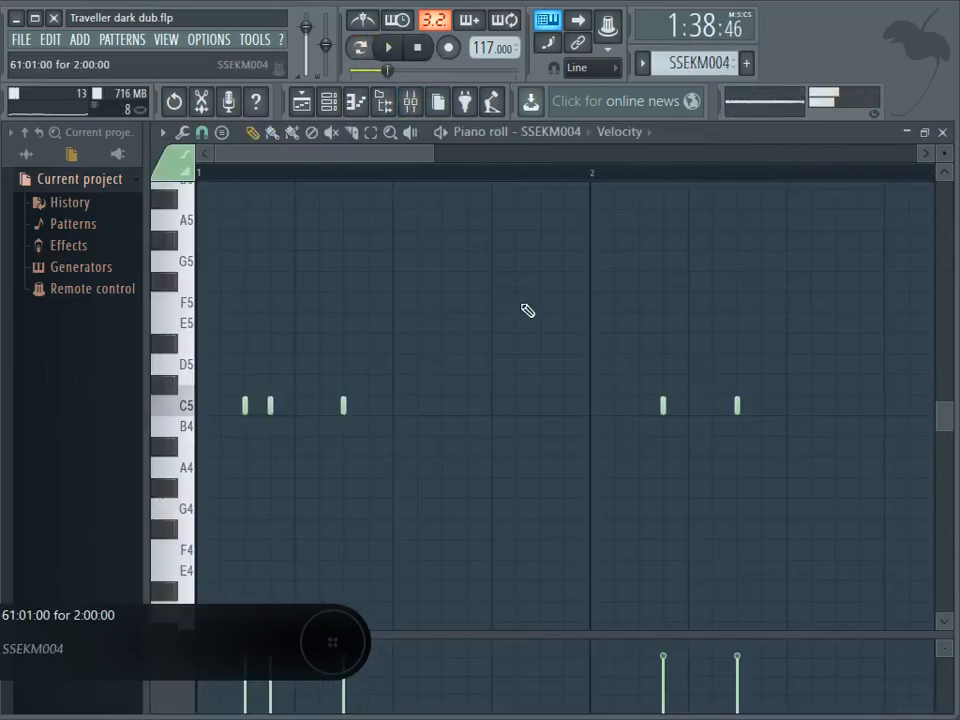
pyautogui.moveTo(436, 155); pyautogui.dragTo(754, 199)
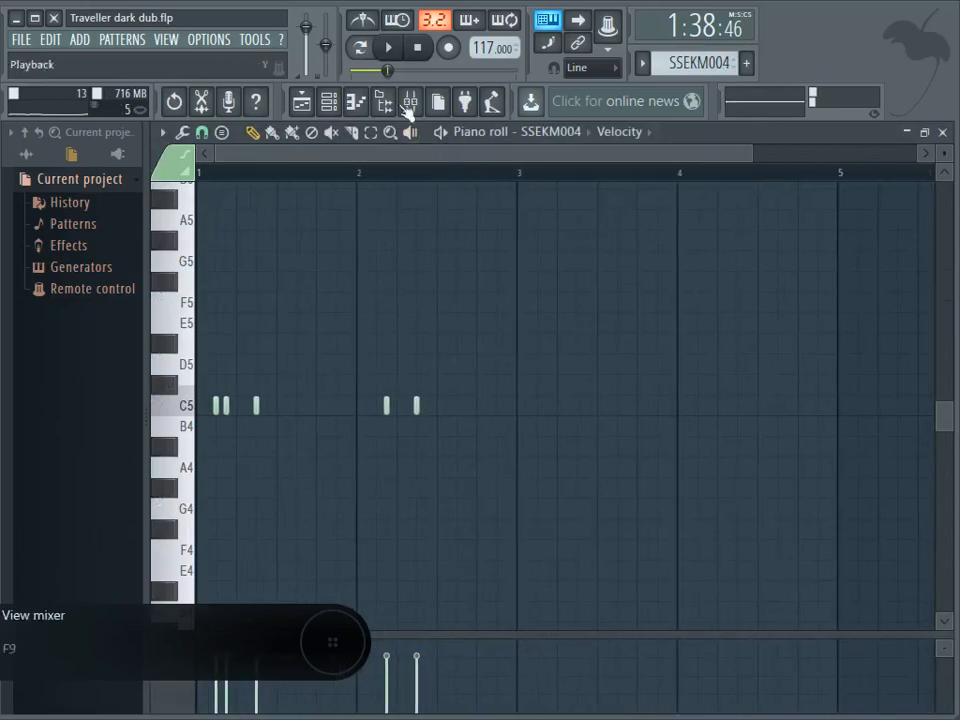
pyautogui.click(362, 48)
pyautogui.click(390, 48)
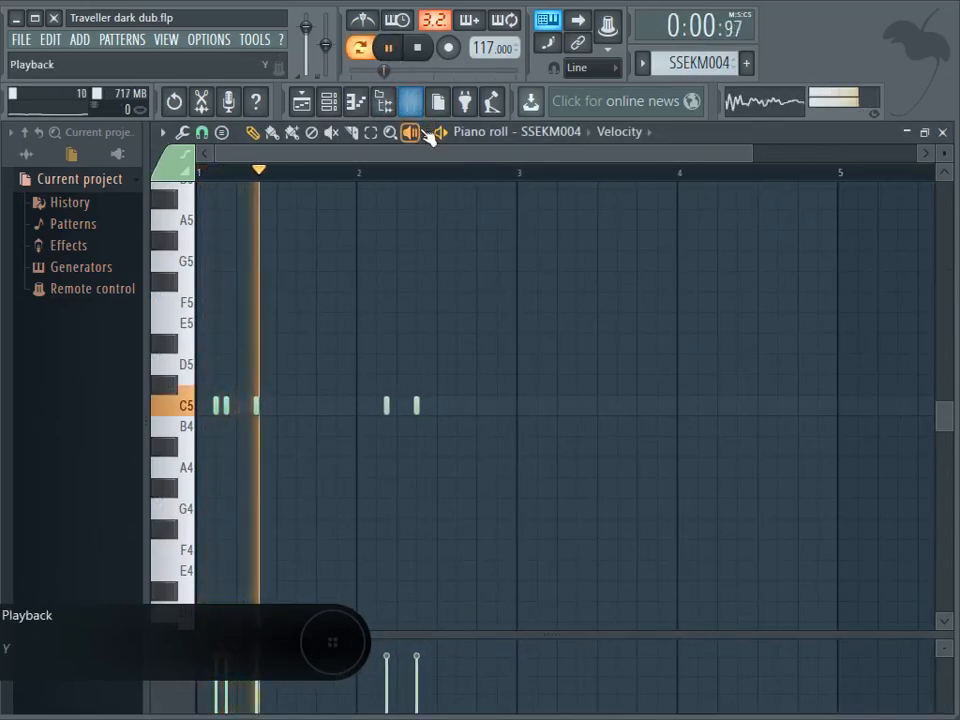
pyautogui.click(341, 108)
# Mute Tracks 14, 12, 4, 2 and 1 in the playlist
pyautogui.click(301, 101)
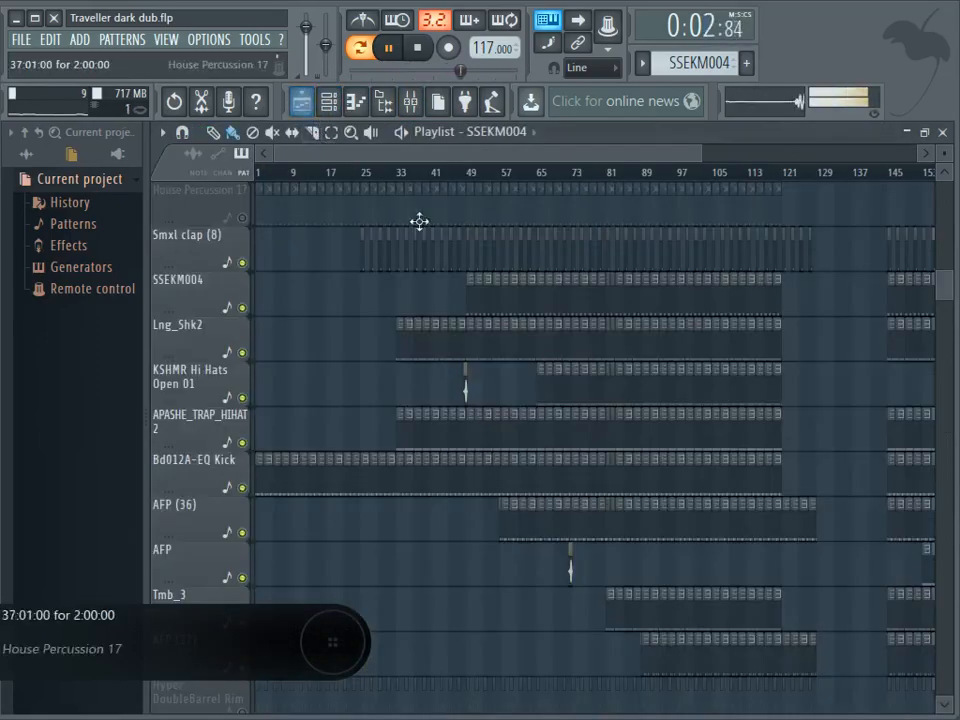
pyautogui.scroll(10, 497, 353)
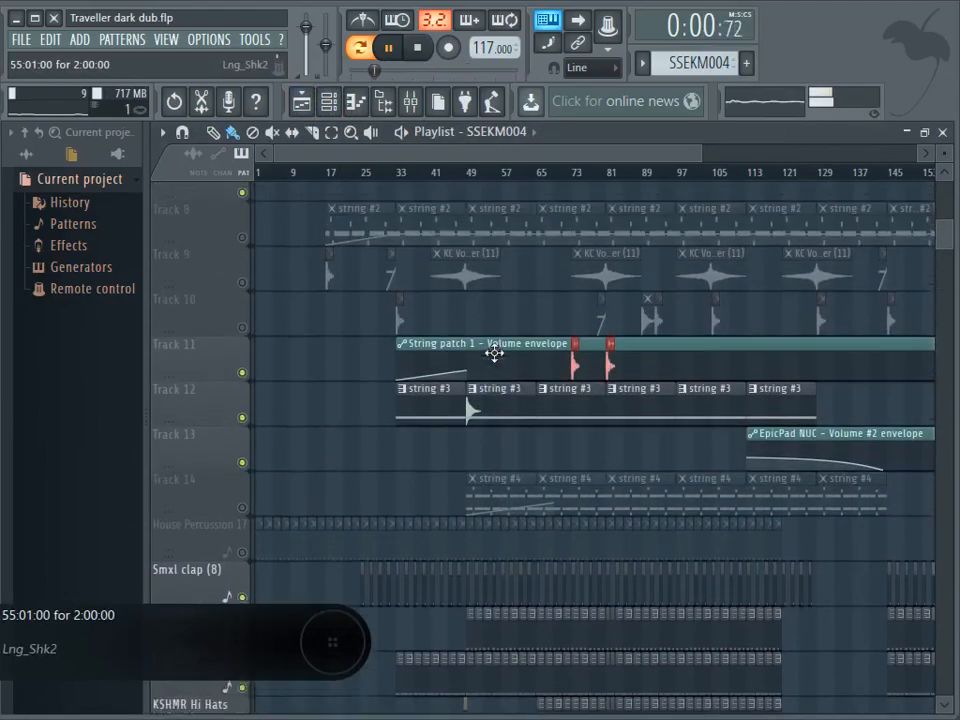
pyautogui.scroll(6, 248, 447)
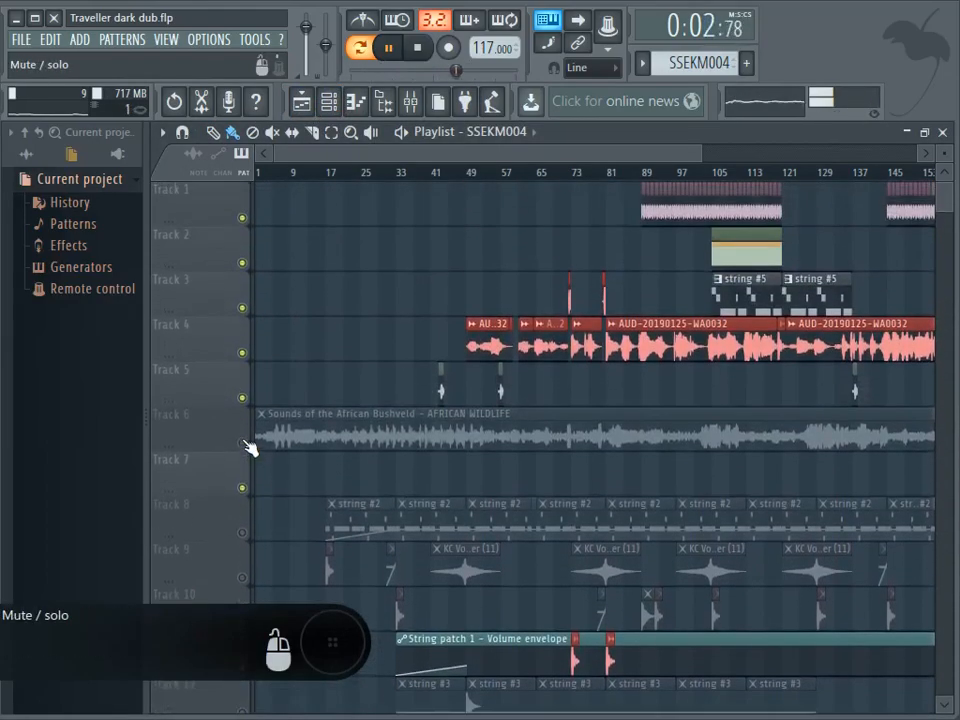
pyautogui.click(242, 354)
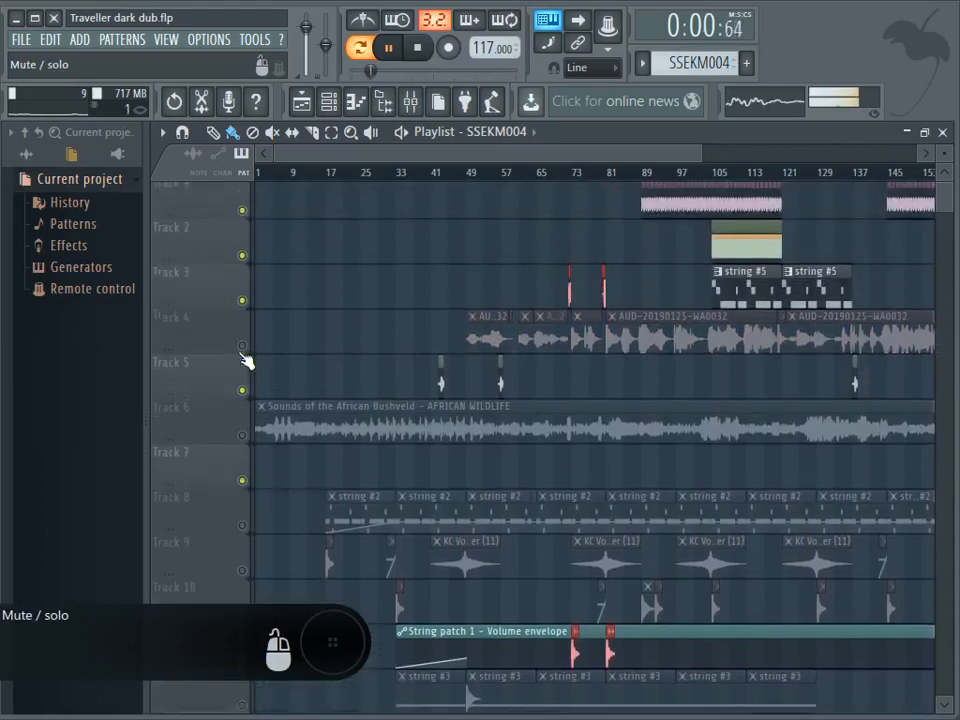
pyautogui.click(242, 263)
pyautogui.click(242, 218)
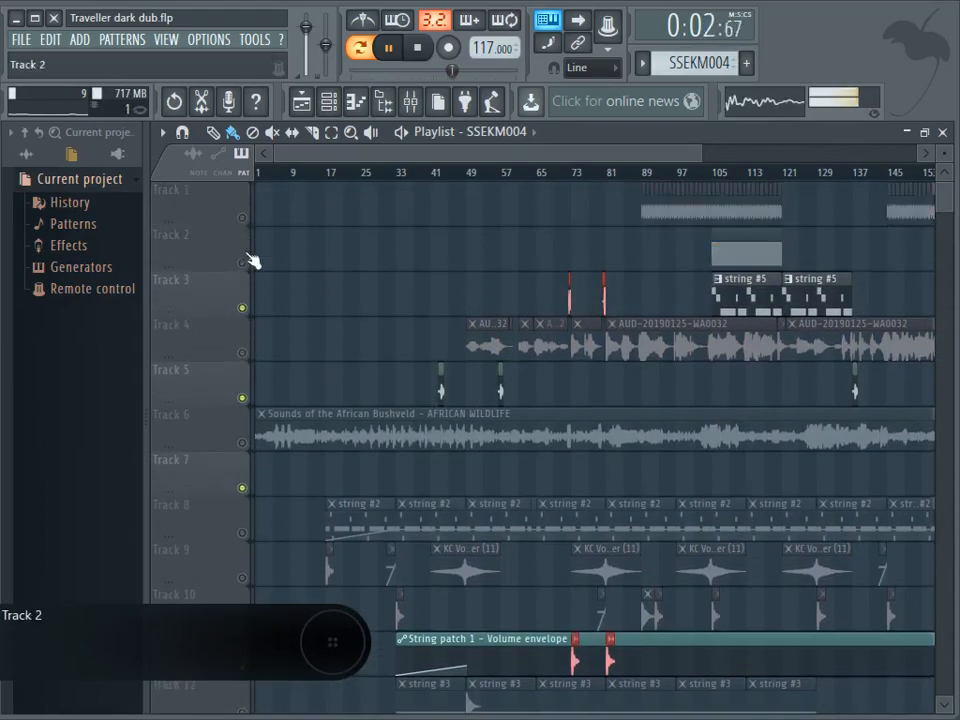
# Play the arrangement from bar 51 while muting the Less than Stable pattern on Track 31, and stop playback
pyautogui.scroll(-7, 300, 350)
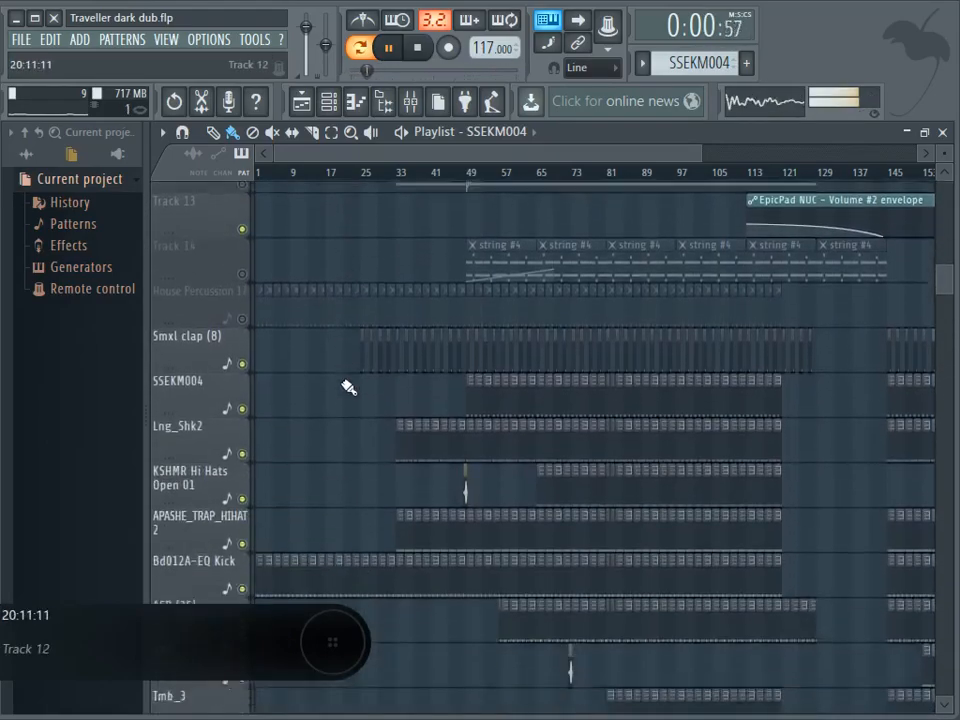
pyautogui.scroll(-1, 530, 560)
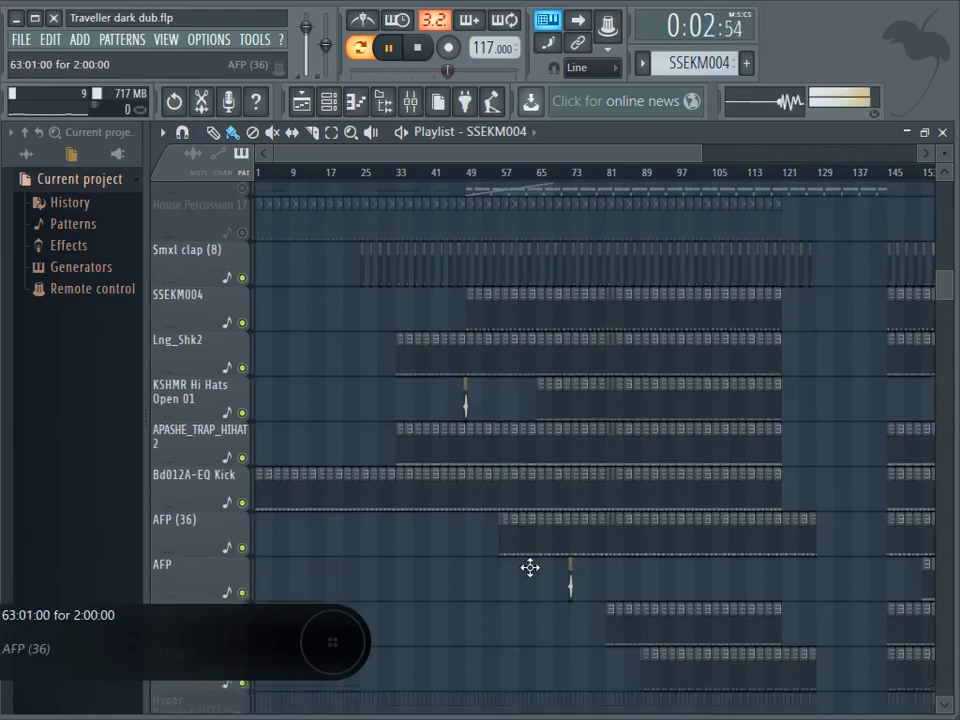
pyautogui.click(478, 176)
pyautogui.scroll(-6, 481, 444)
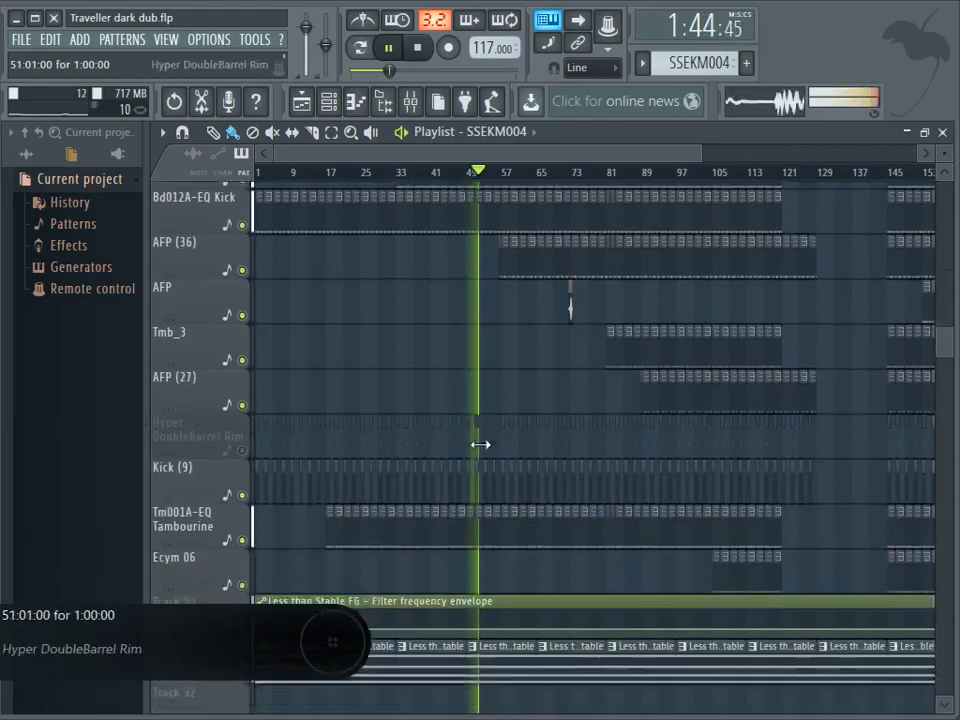
pyautogui.scroll(-4, 481, 444)
pyautogui.click(243, 491)
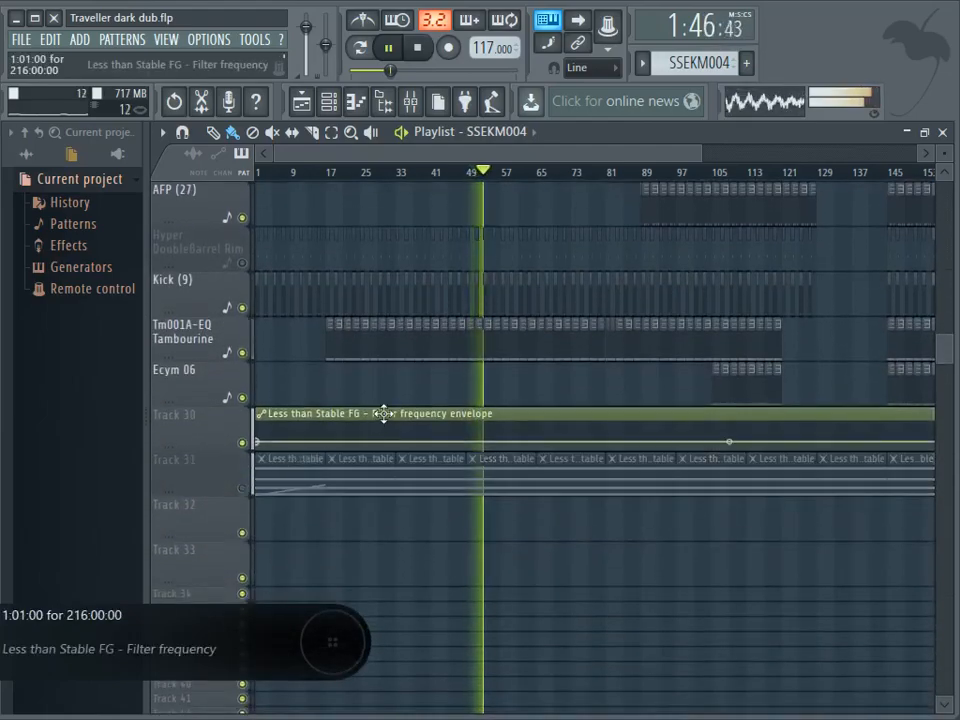
pyautogui.click(417, 47)
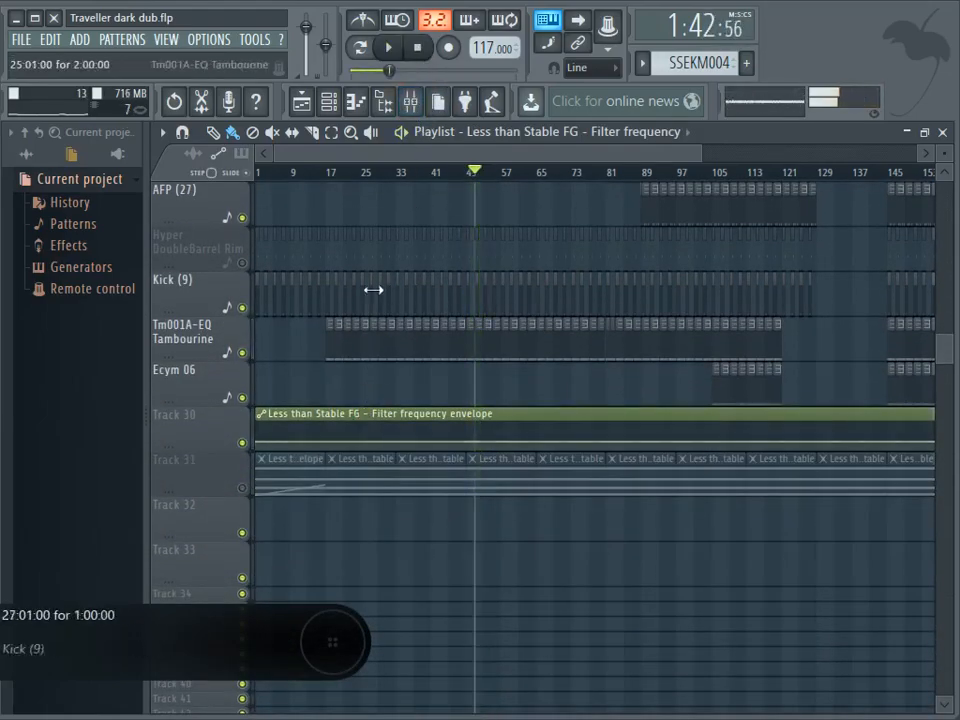
# Replay the percussion from bar 51 with the melodic tracks muted, and stop playback
pyautogui.press('space')
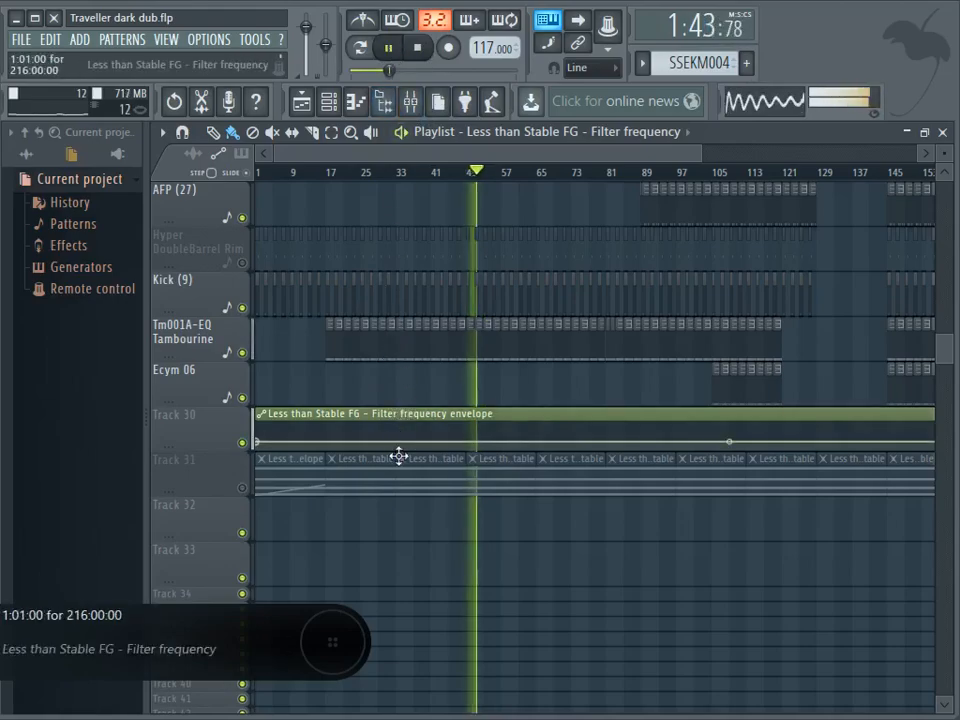
pyautogui.scroll(8, 452, 463)
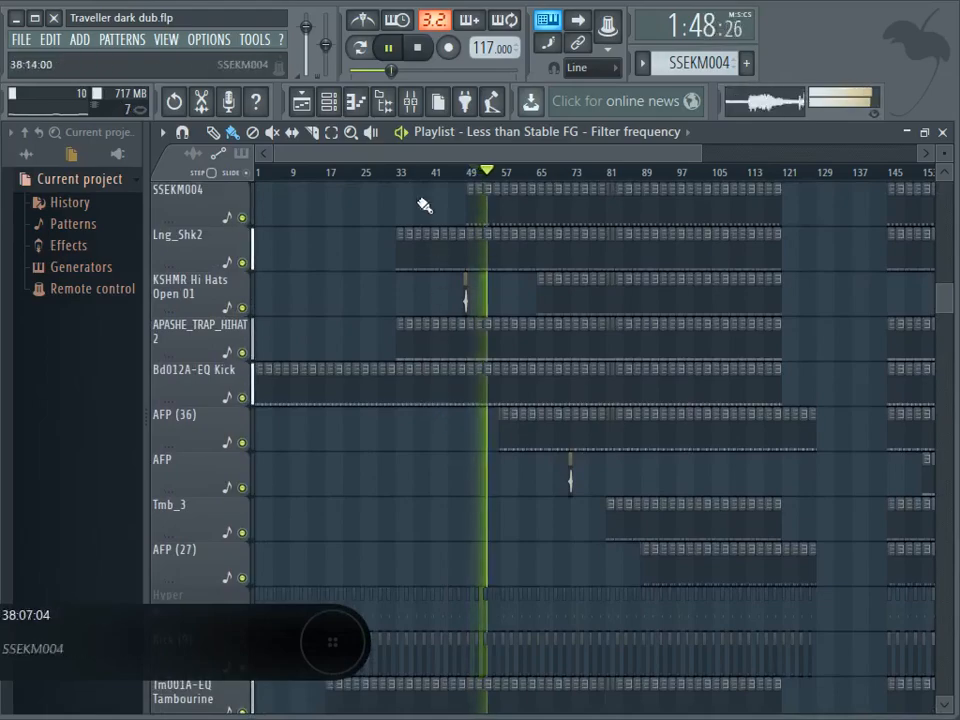
pyautogui.click(419, 48)
# Open the APASHE_TRAP_HIHAT 2 pattern in the piano roll, play its notes in pattern mode, and stop playback
pyautogui.doubleClick(452, 347)
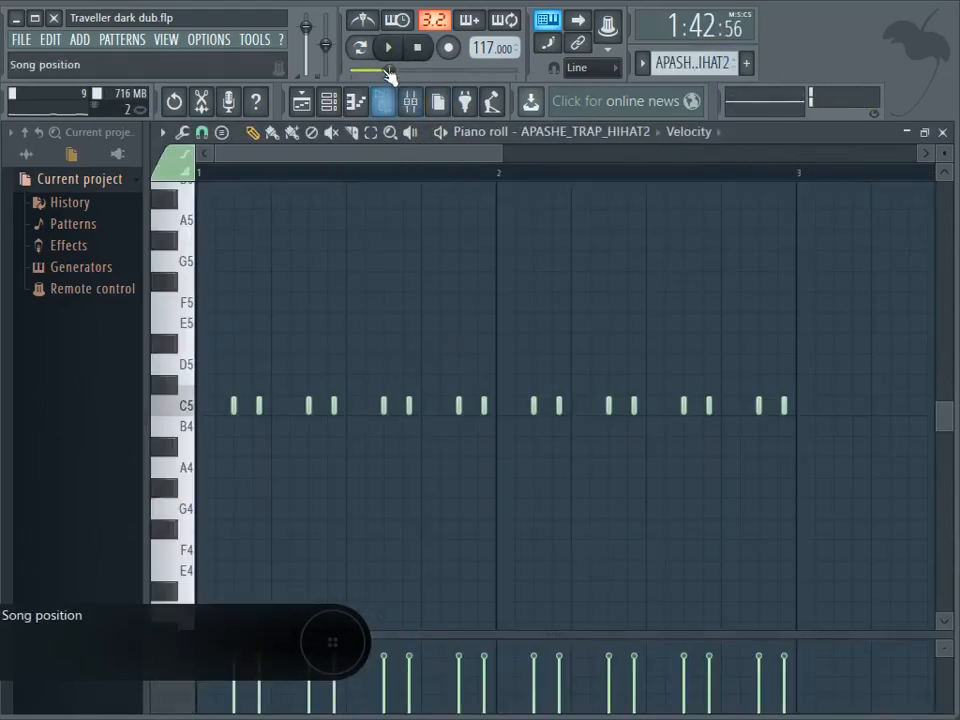
pyautogui.click(357, 50)
pyautogui.click(388, 48)
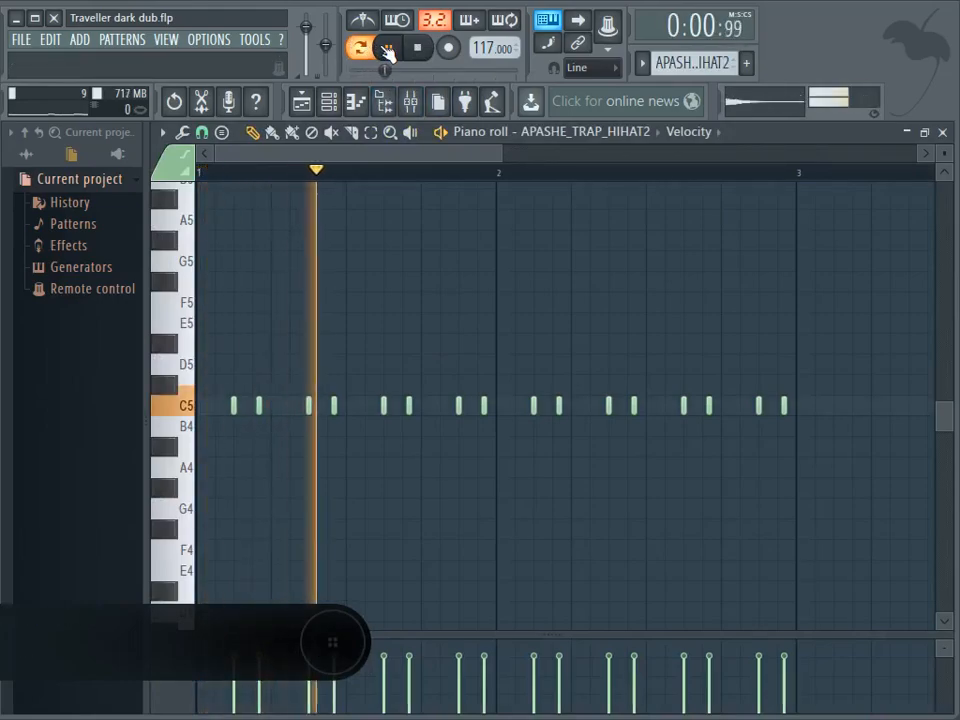
pyautogui.click(420, 49)
# Open the Tm001A-EQ Tambourine pattern from the playlist in the piano roll, play its notes, and stop playback
pyautogui.click(302, 101)
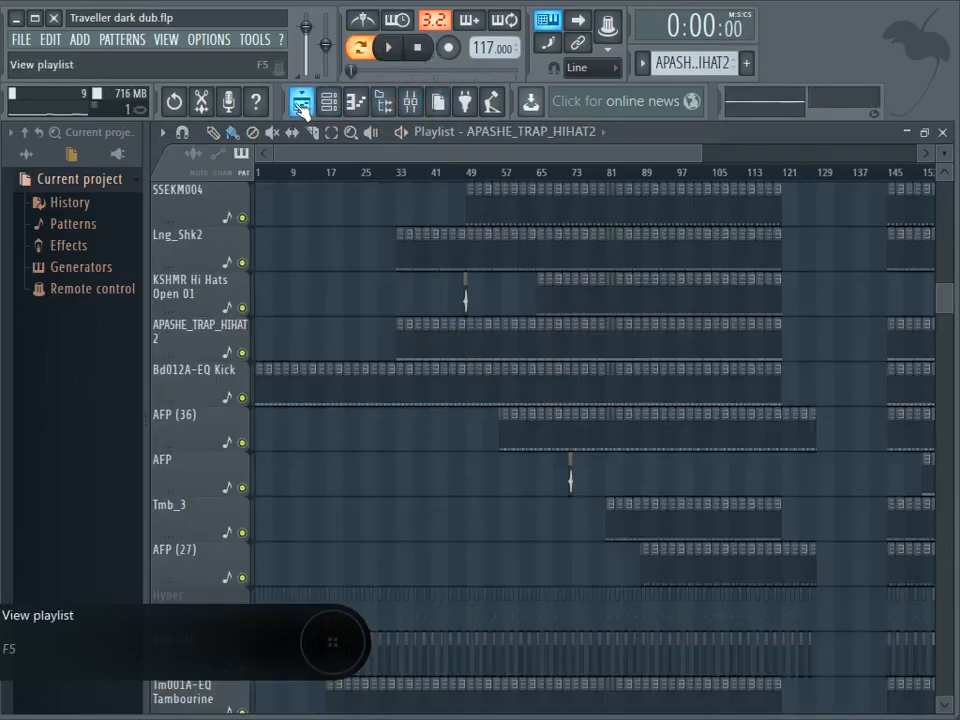
pyautogui.scroll(6, 357, 376)
pyautogui.scroll(-4, 357, 376)
pyautogui.scroll(-5, 357, 376)
pyautogui.doubleClick(356, 377)
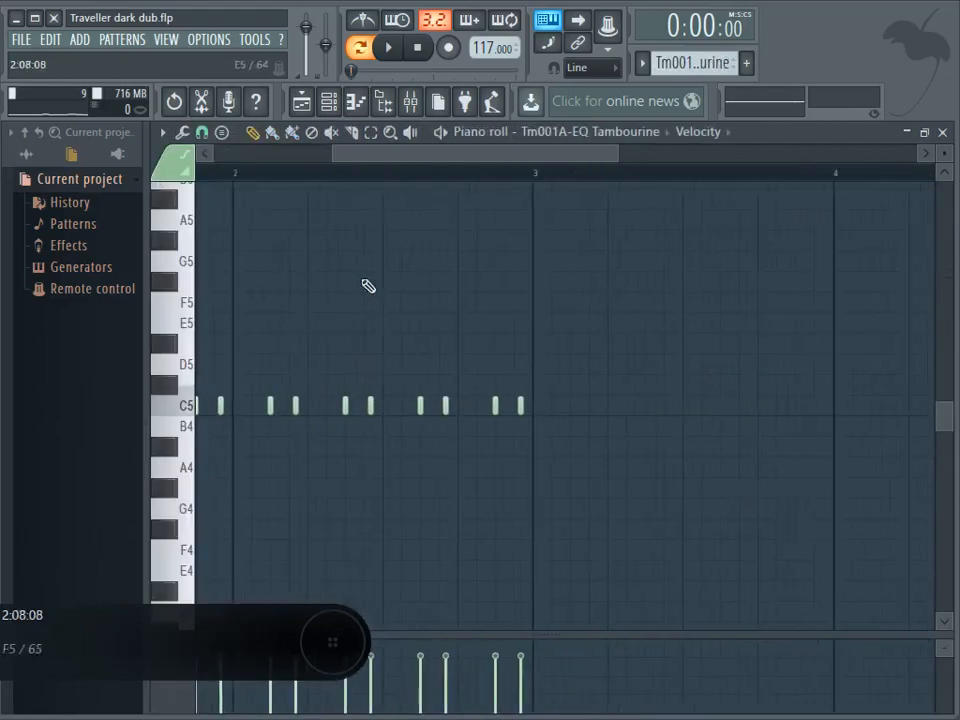
pyautogui.click(418, 47)
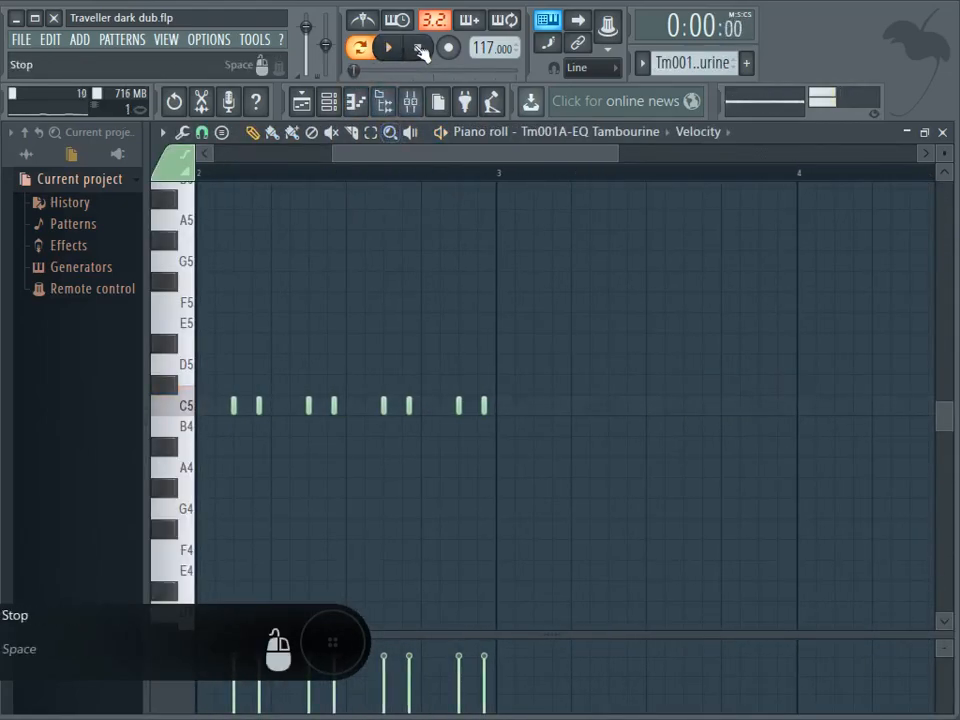
# Return to the playlist, play the arrangement from just before the AFP (36) pattern enters near bar 57, and stop playback
pyautogui.click(303, 101)
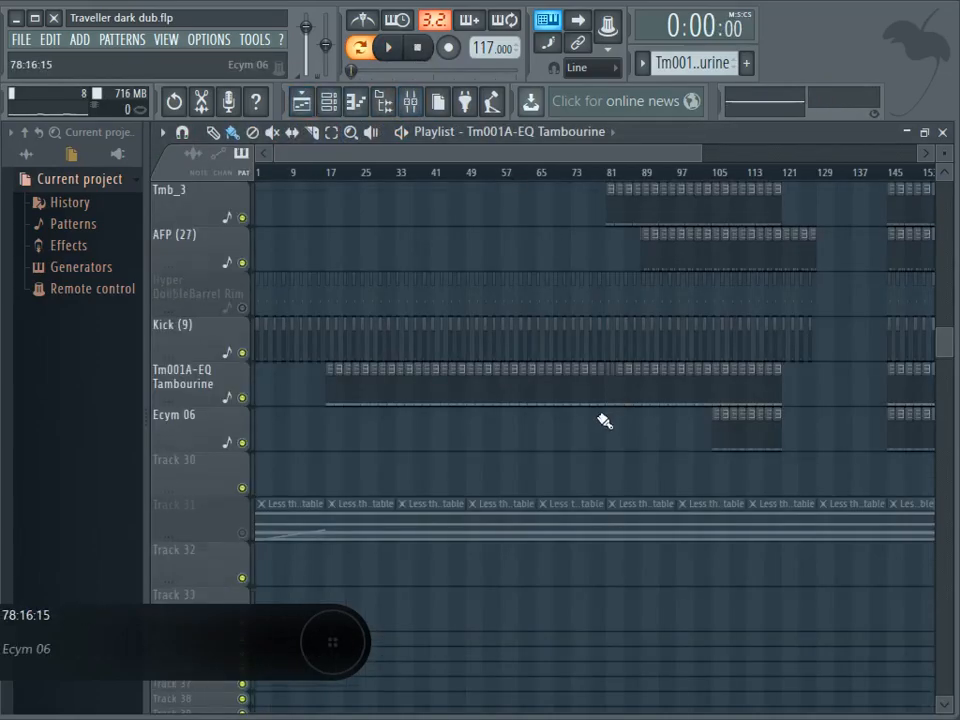
pyautogui.scroll(3, 605, 421)
pyautogui.scroll(2, 605, 421)
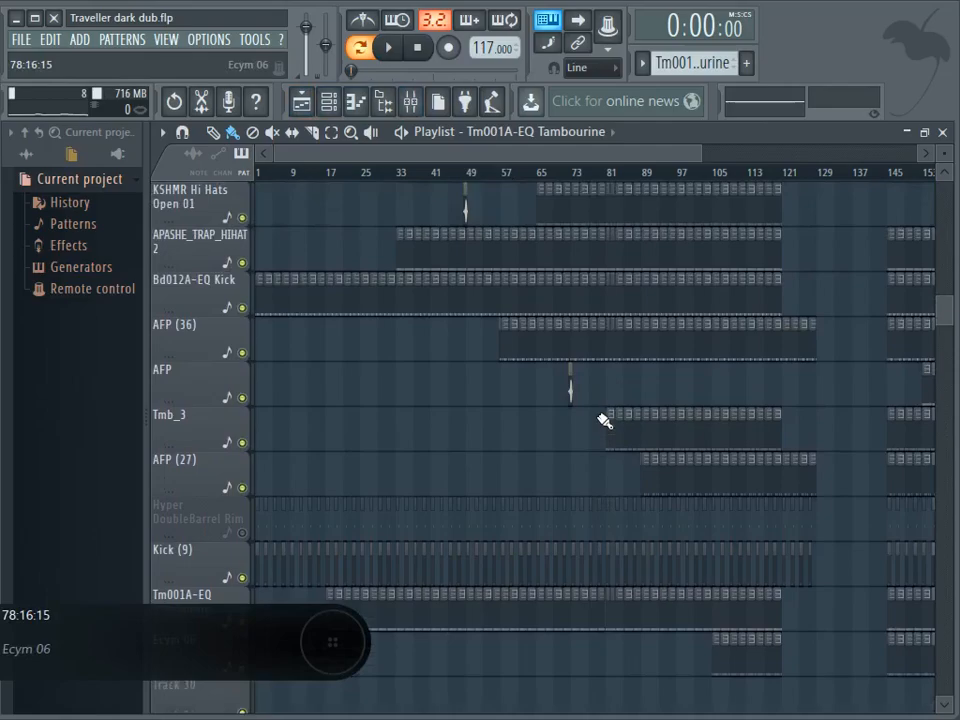
pyautogui.scroll(3, 483, 399)
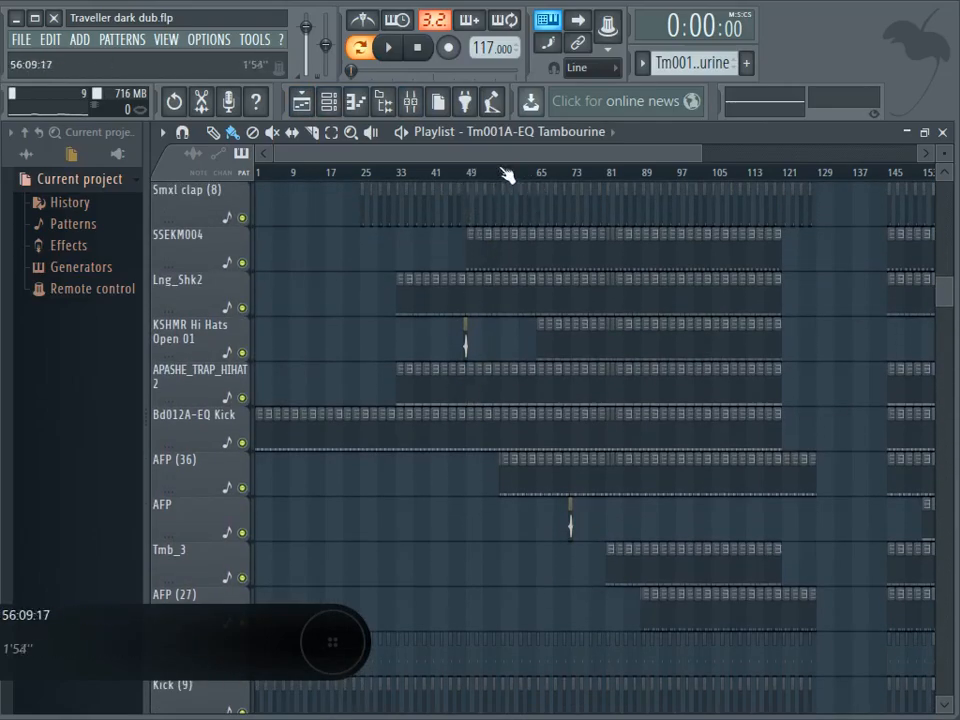
pyautogui.click(498, 173)
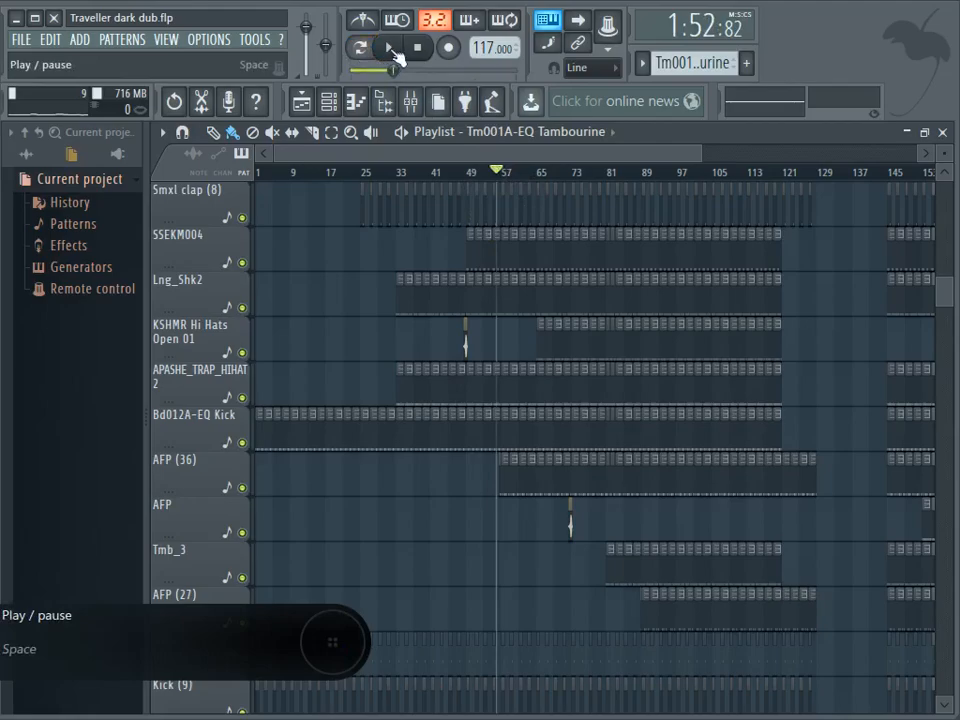
pyautogui.click(391, 48)
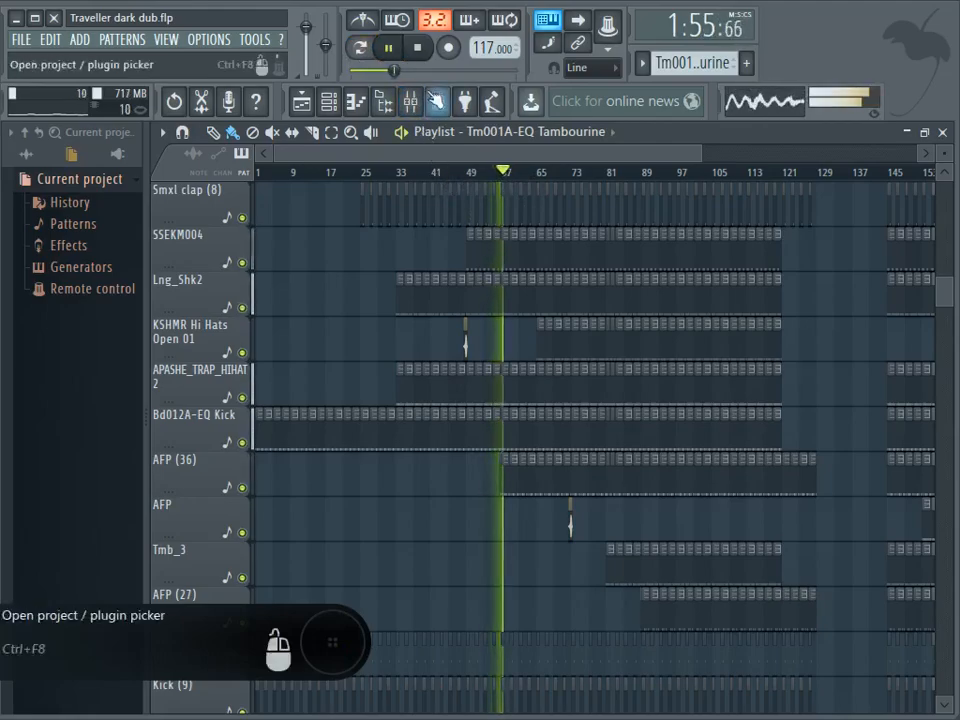
pyautogui.click(425, 48)
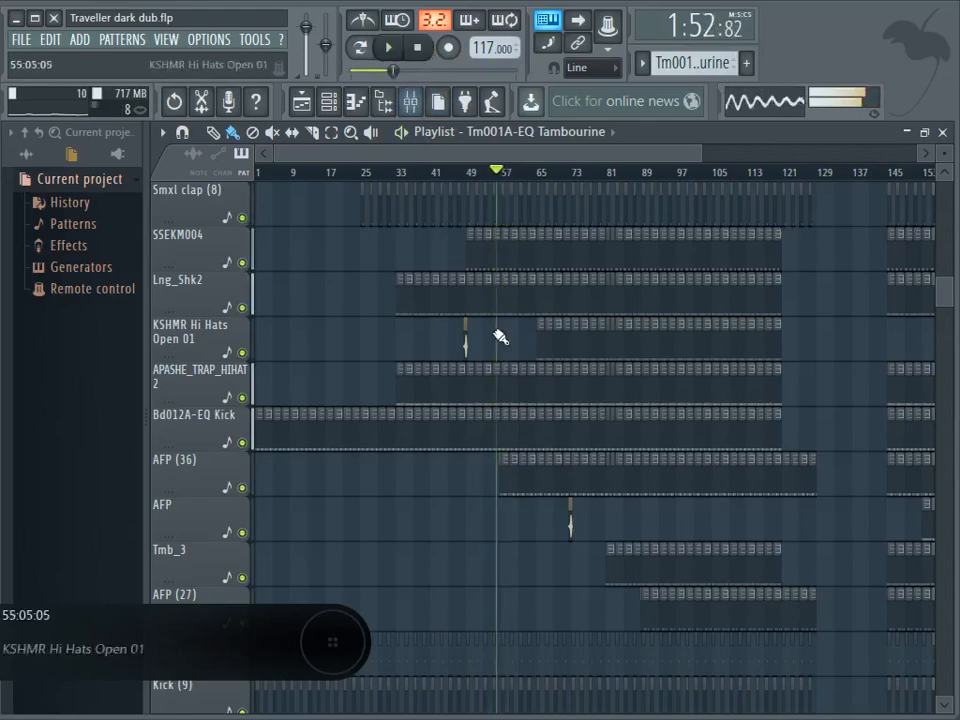
# Open the AFP (36) pattern from the playlist, show its steps in the channel rack, and play it in pattern mode
pyautogui.doubleClick(549, 465)
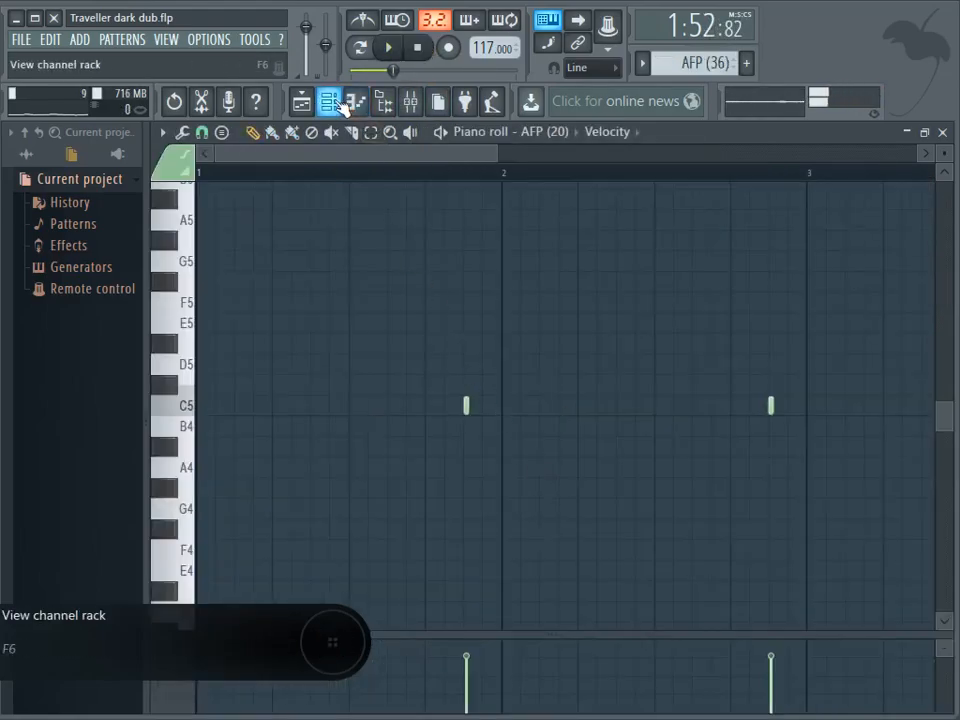
pyautogui.click(328, 101)
pyautogui.click(360, 47)
pyautogui.click(388, 47)
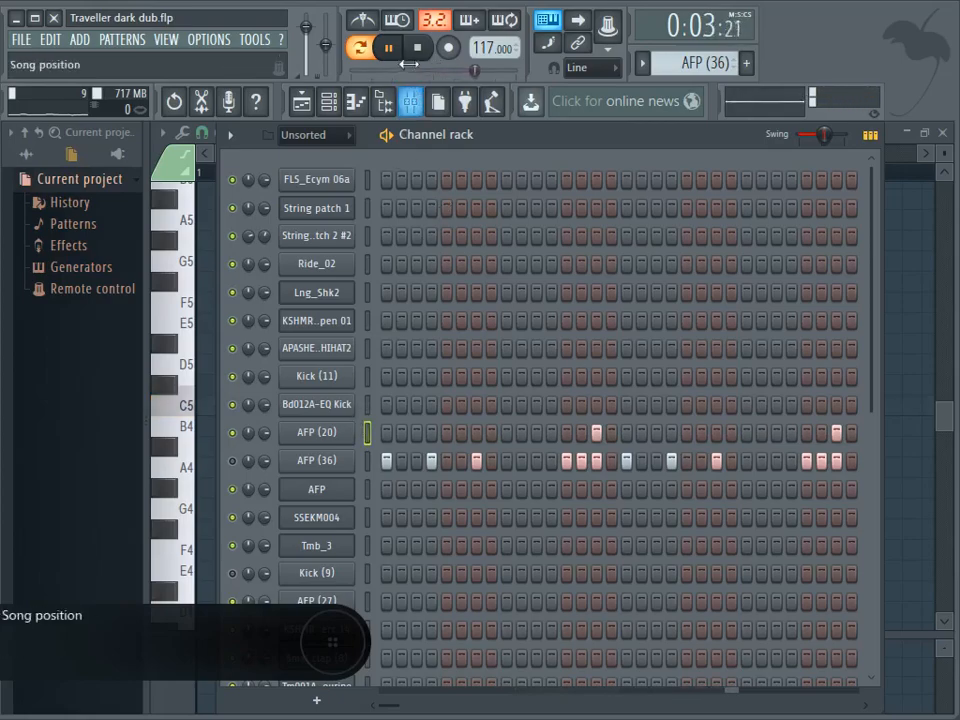
# Open the AFP (20) sampler settings, switch Fade stereo off and back on to compare the sound, and stop playback
pyautogui.click(322, 433)
pyautogui.click(706, 428)
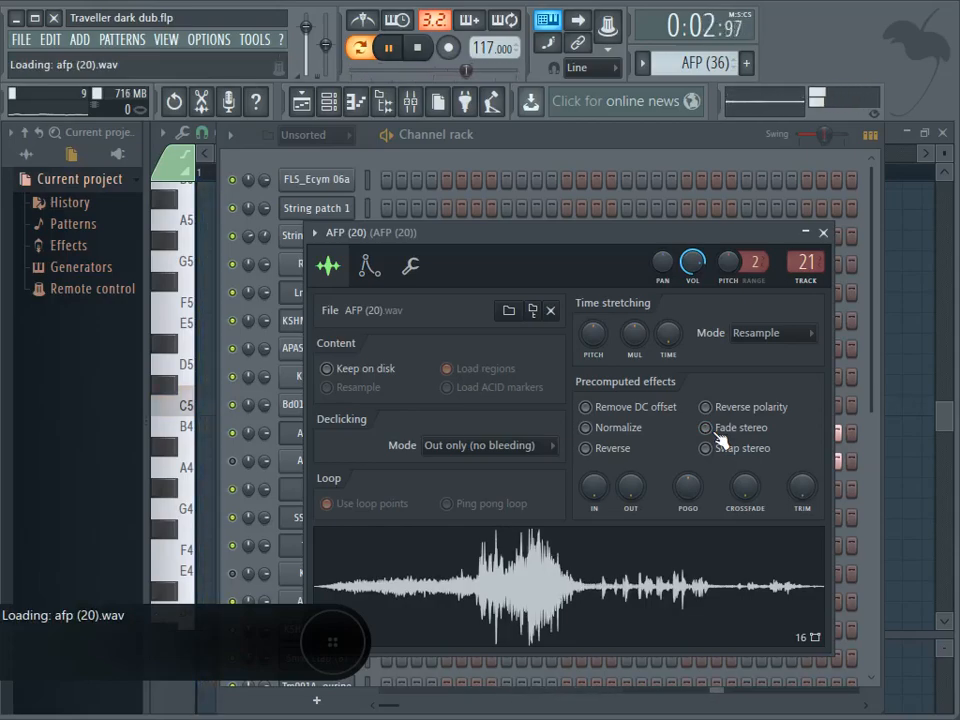
pyautogui.click(716, 432)
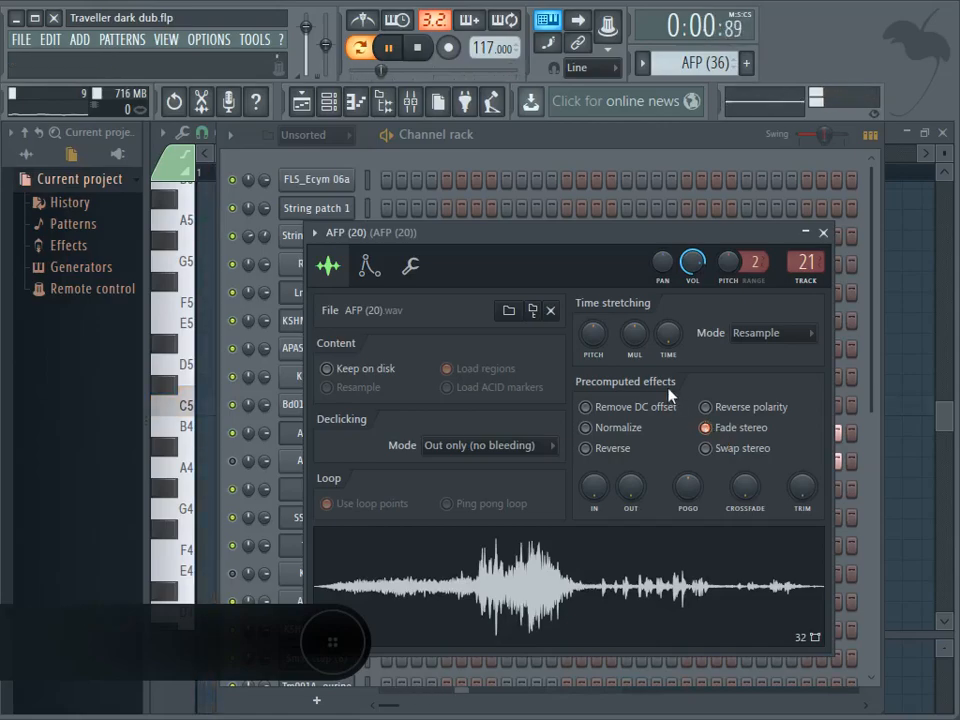
pyautogui.click(417, 47)
# Return to the playlist, play the arrangement from bar 65 where the KSHMR Hi Hats Open 01 pattern enters, and stop playback
pyautogui.click(301, 101)
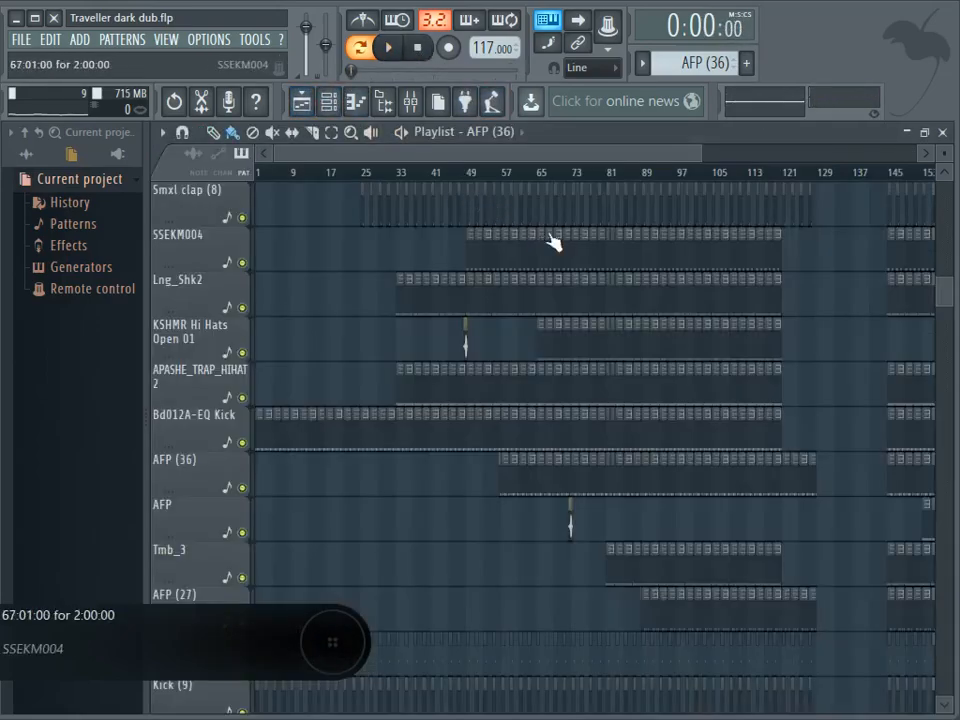
pyautogui.click(542, 174)
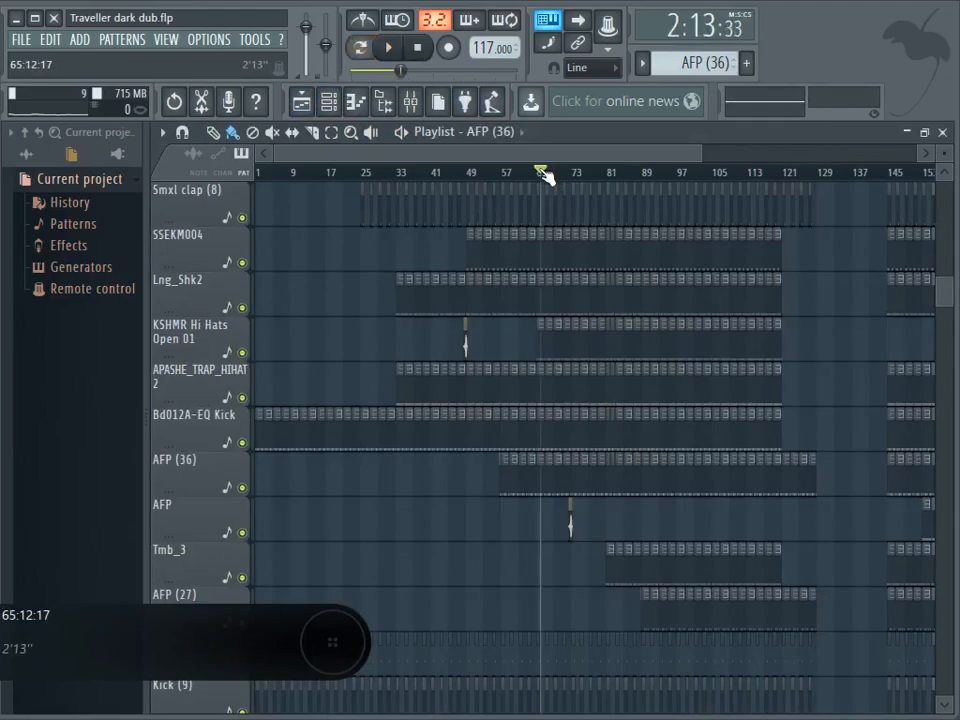
pyautogui.click(389, 47)
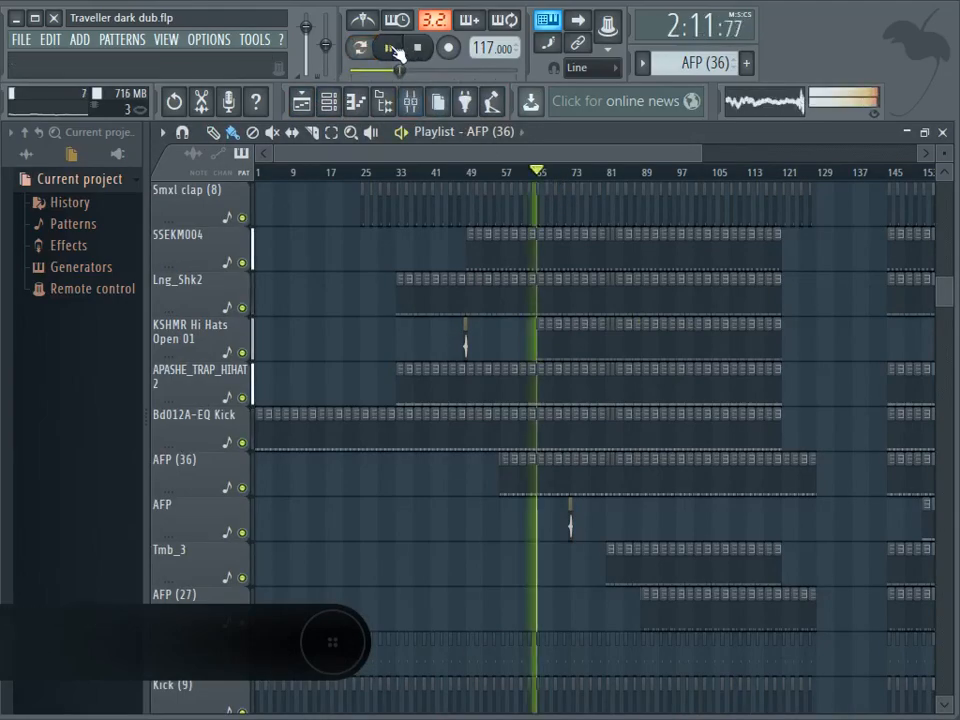
pyautogui.click(417, 47)
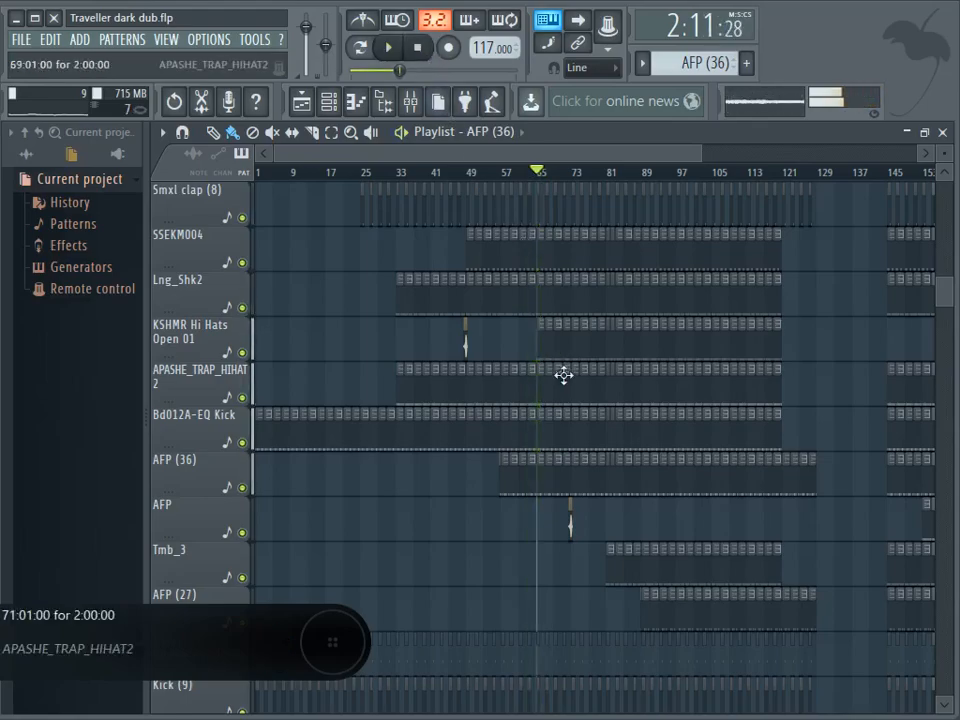
# Open the KSHMR Hi Hats Open 01 pattern in the piano roll, play its notes in pattern mode, and stop playback
pyautogui.doubleClick(566, 348)
pyautogui.click(360, 47)
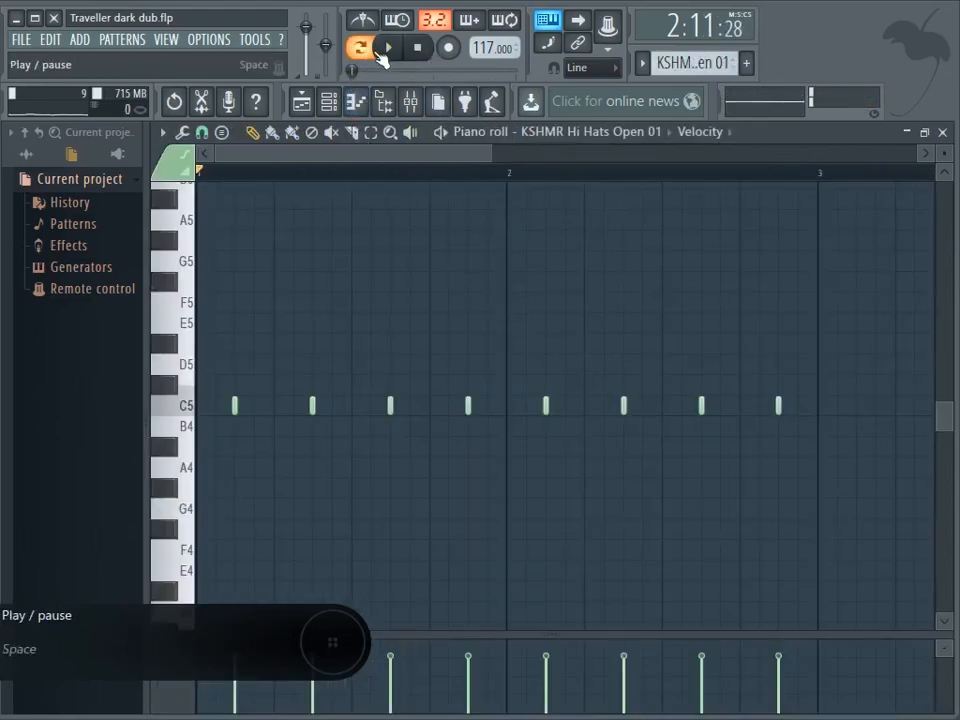
pyautogui.click(389, 47)
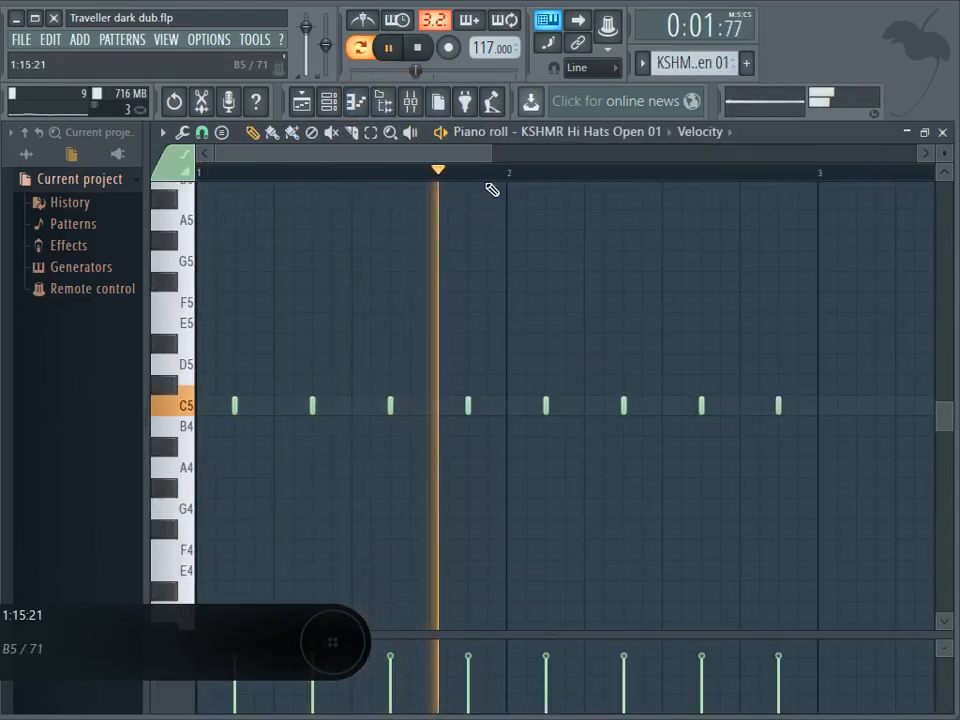
pyautogui.click(418, 49)
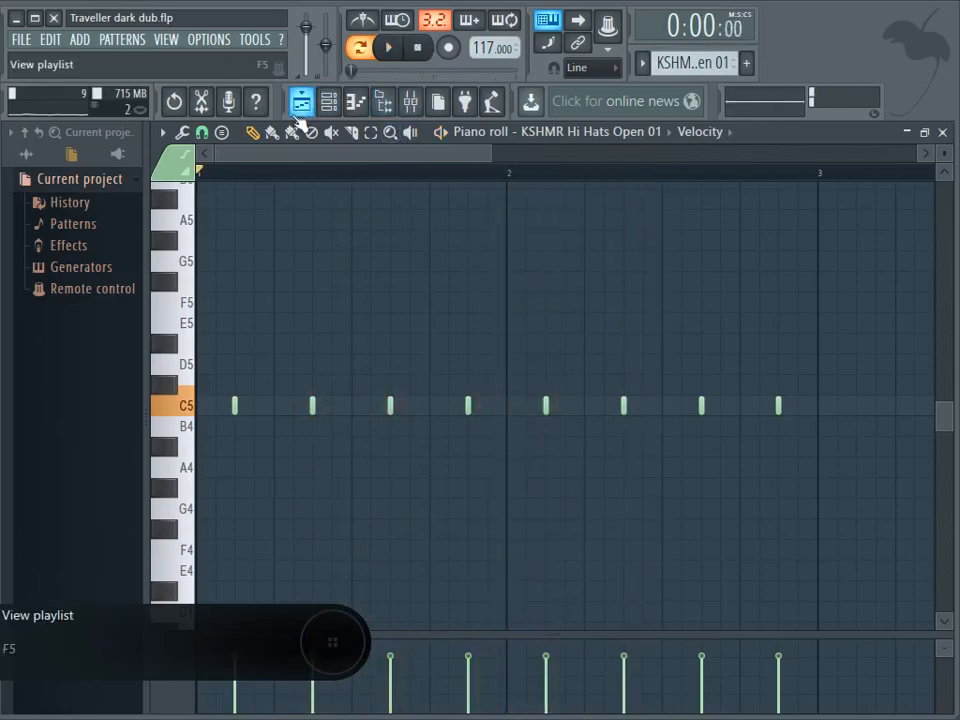
# Return to the playlist, play the arrangement from just before the Tmb_3 pattern enters at bar 81, and stop playback
pyautogui.click(302, 104)
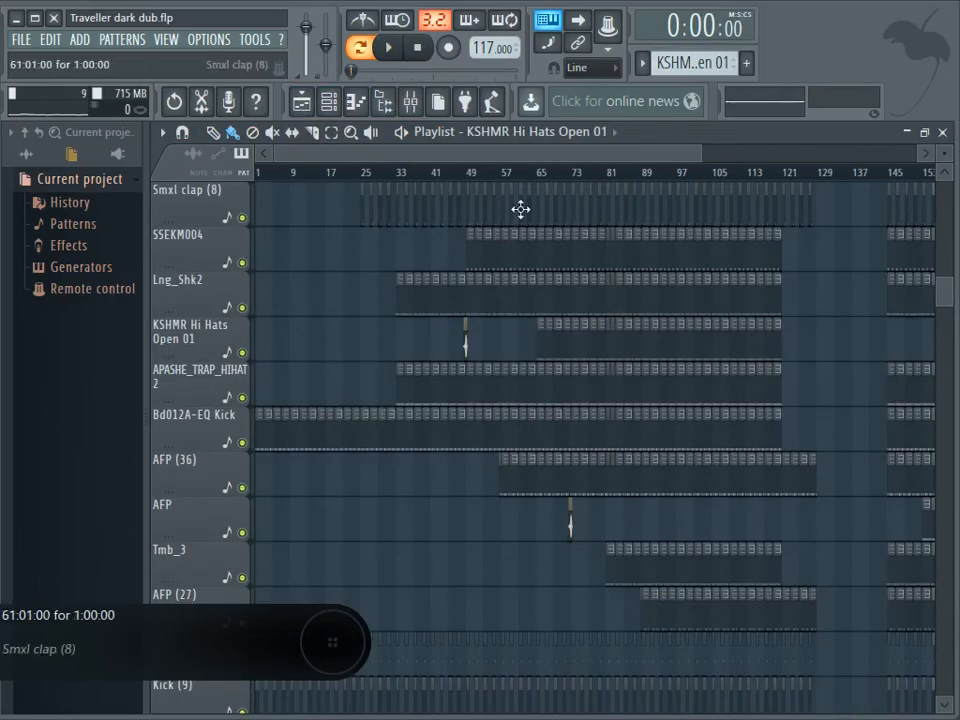
pyautogui.moveTo(504, 157); pyautogui.dragTo(596, 158)
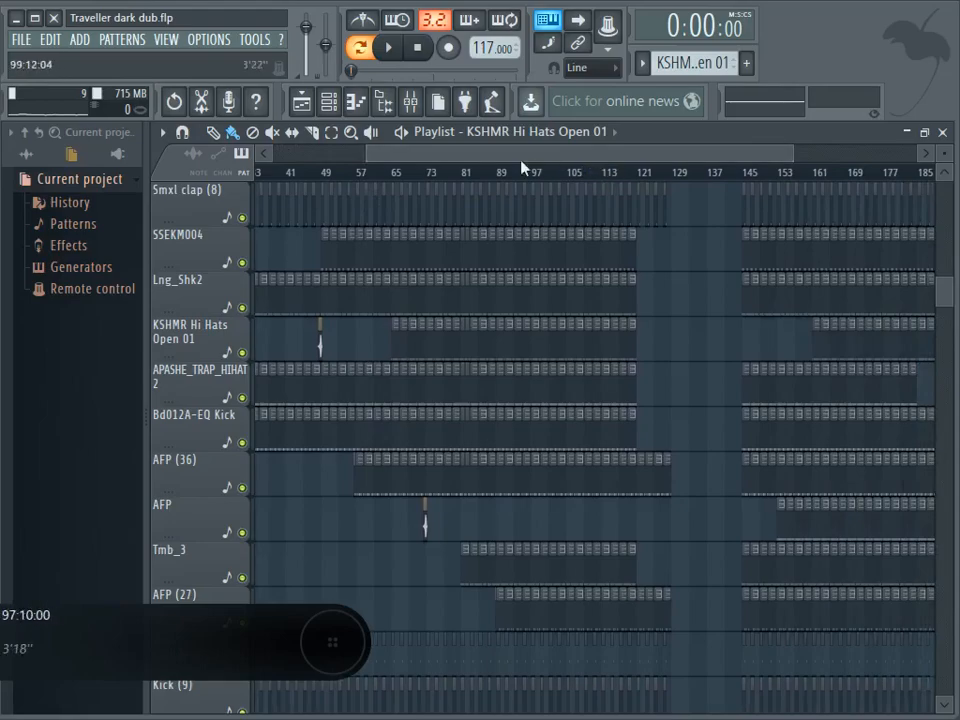
pyautogui.click(458, 176)
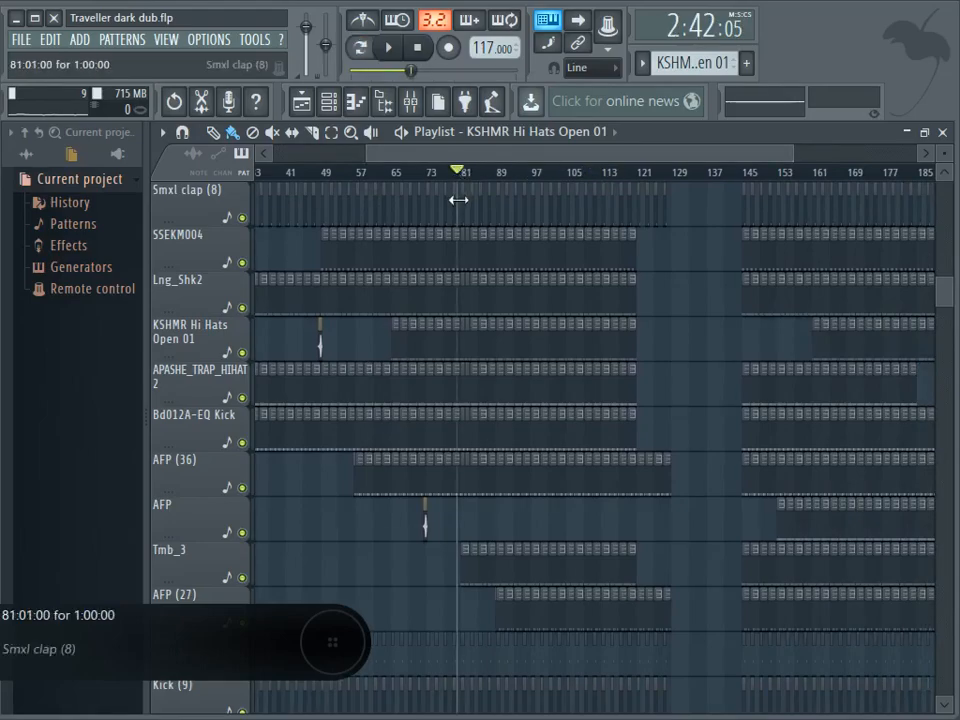
pyautogui.click(389, 48)
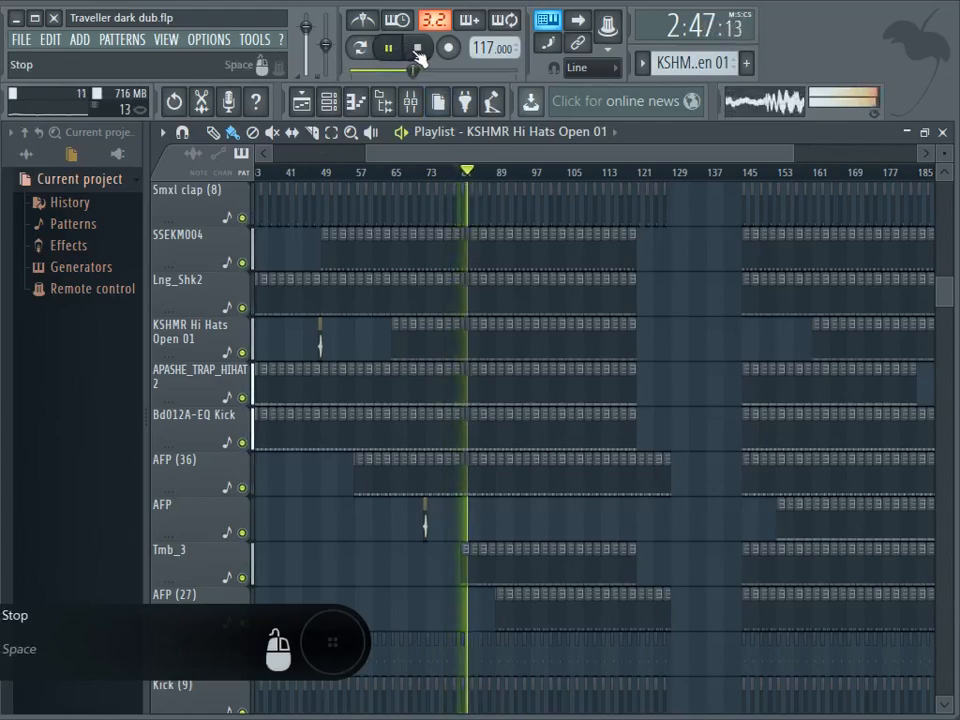
pyautogui.click(418, 55)
# Open the Tmb_3 pattern in the piano roll, play its notes from the start in pattern mode, and stop playback
pyautogui.doubleClick(508, 572)
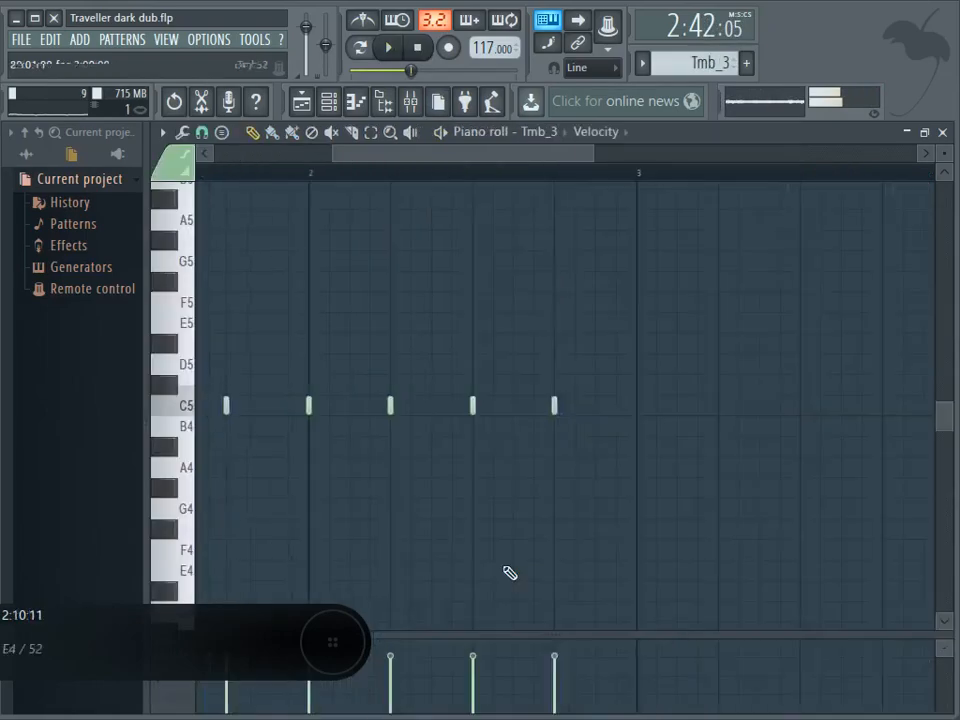
pyautogui.click(418, 47)
pyautogui.moveTo(456, 154); pyautogui.dragTo(339, 154)
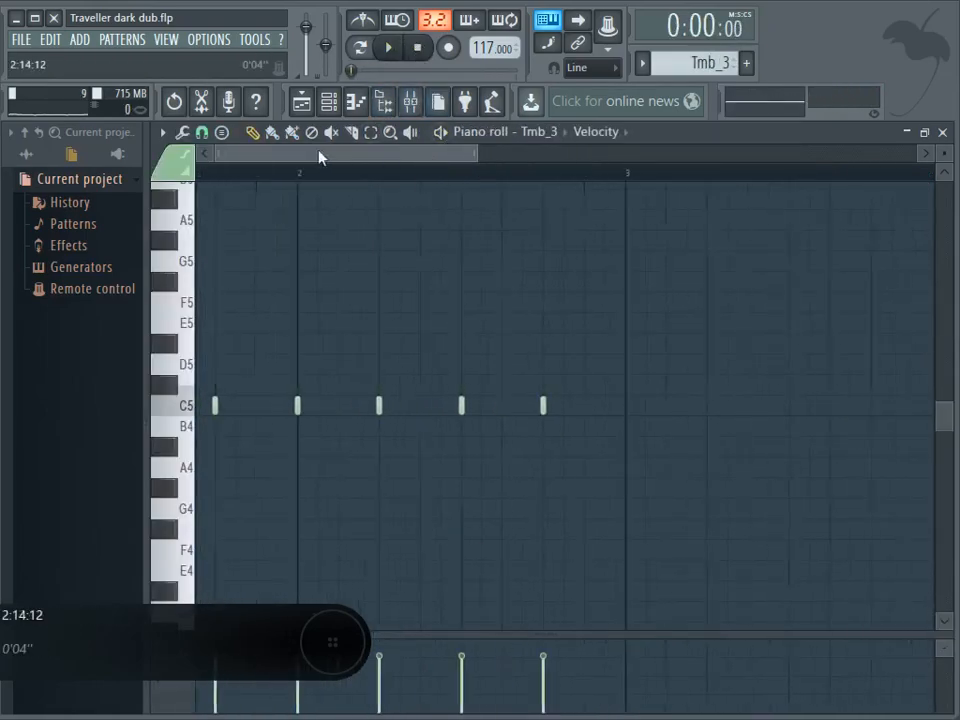
pyautogui.click(360, 48)
pyautogui.click(388, 47)
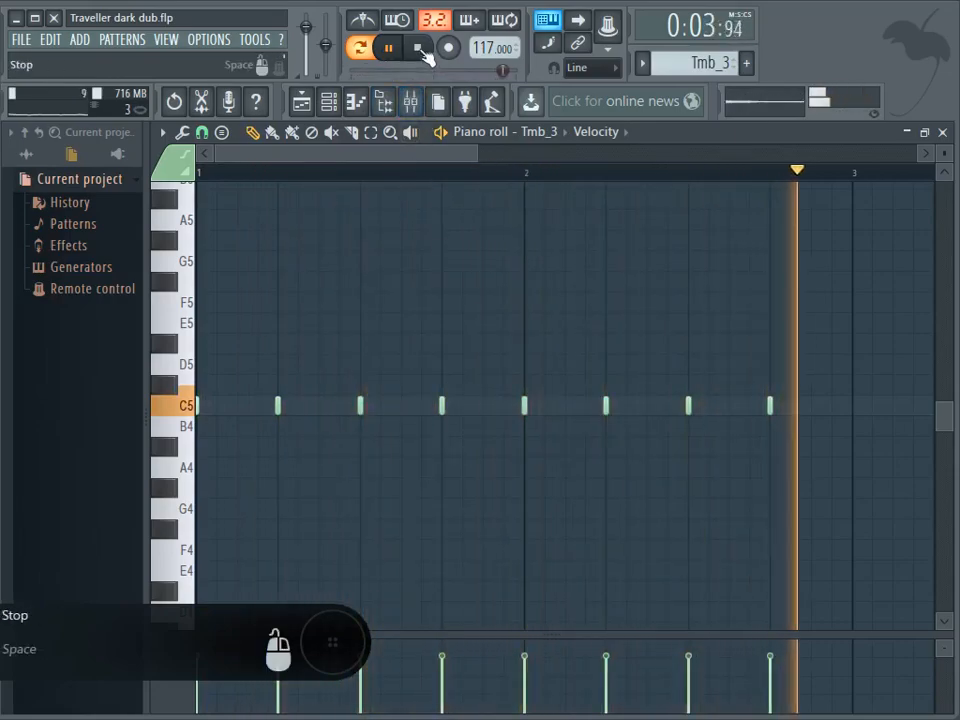
pyautogui.click(420, 52)
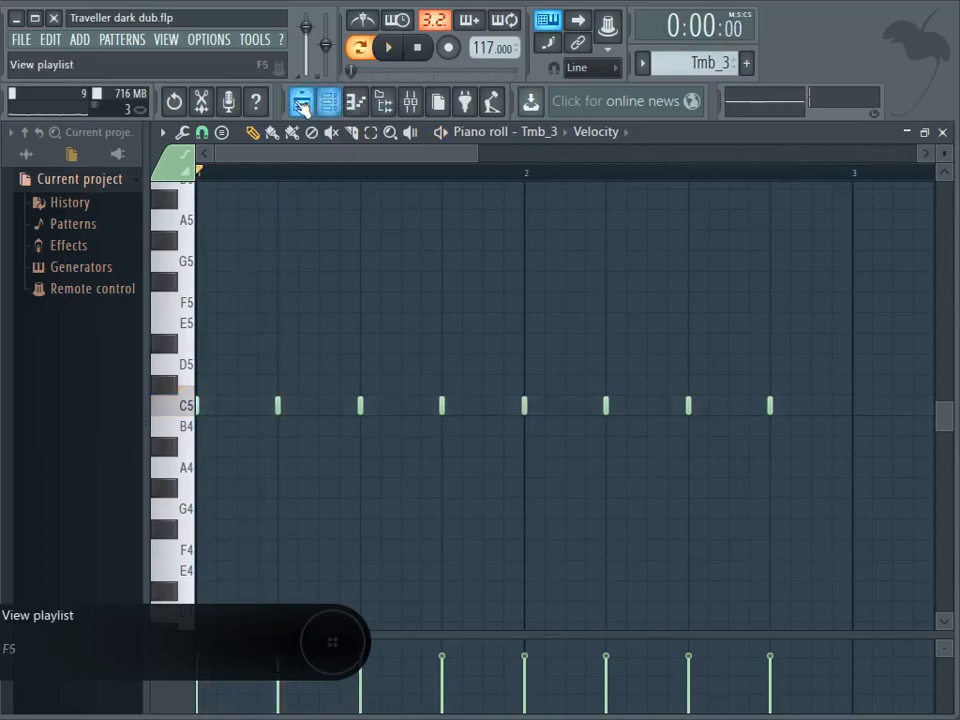
# Return to the playlist, play the arrangement from just before the AFP (27) pattern enters at bar 89, and stop playback
pyautogui.click(301, 101)
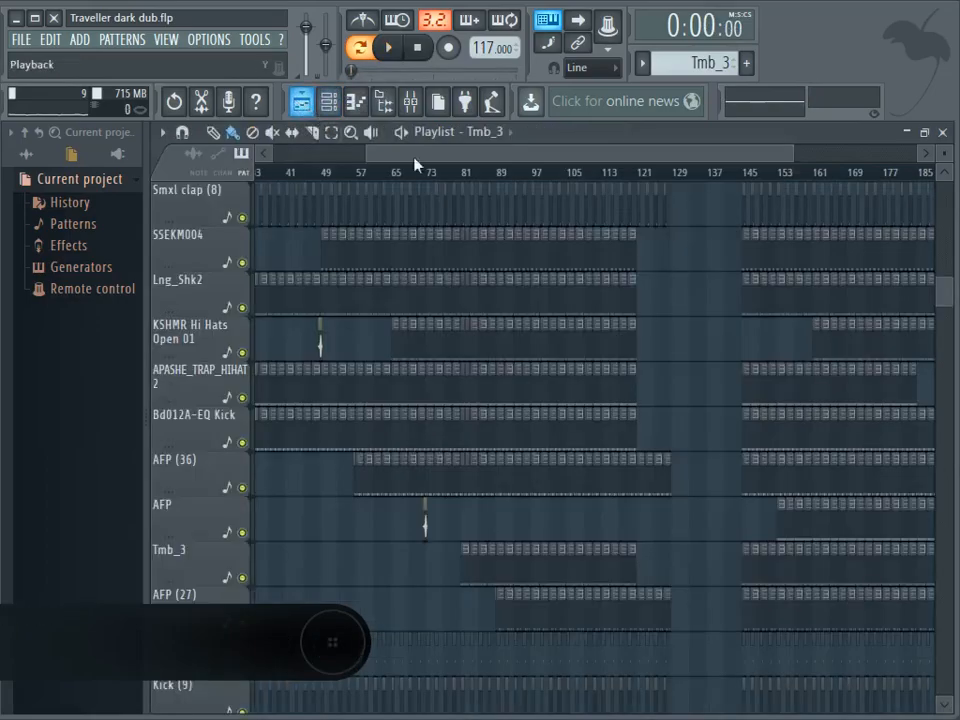
pyautogui.click(493, 174)
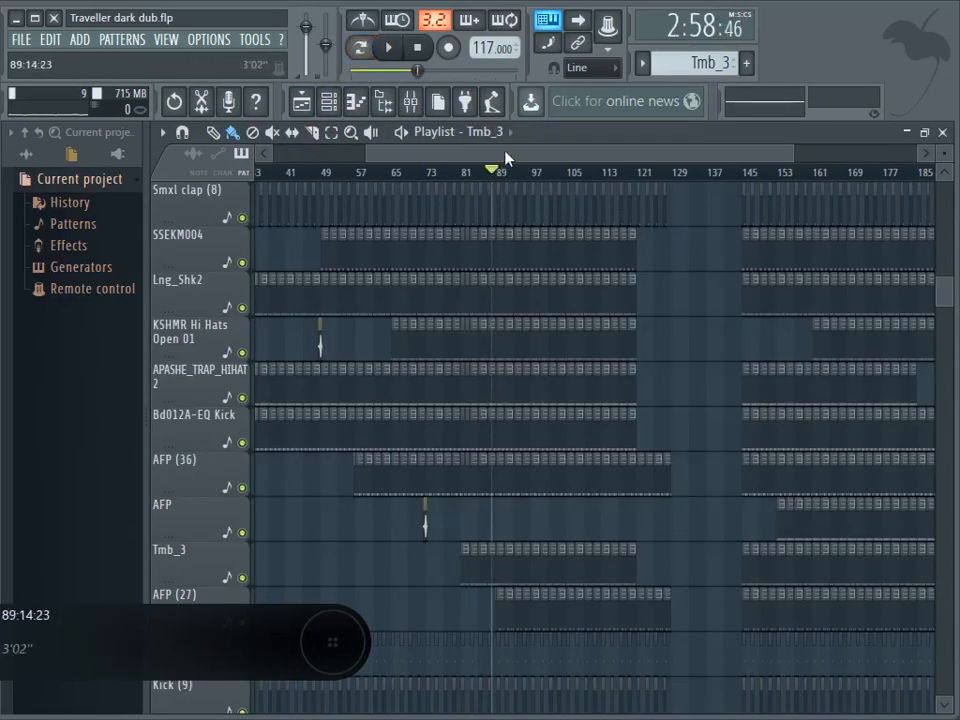
pyautogui.hscroll(-3, 503, 172)
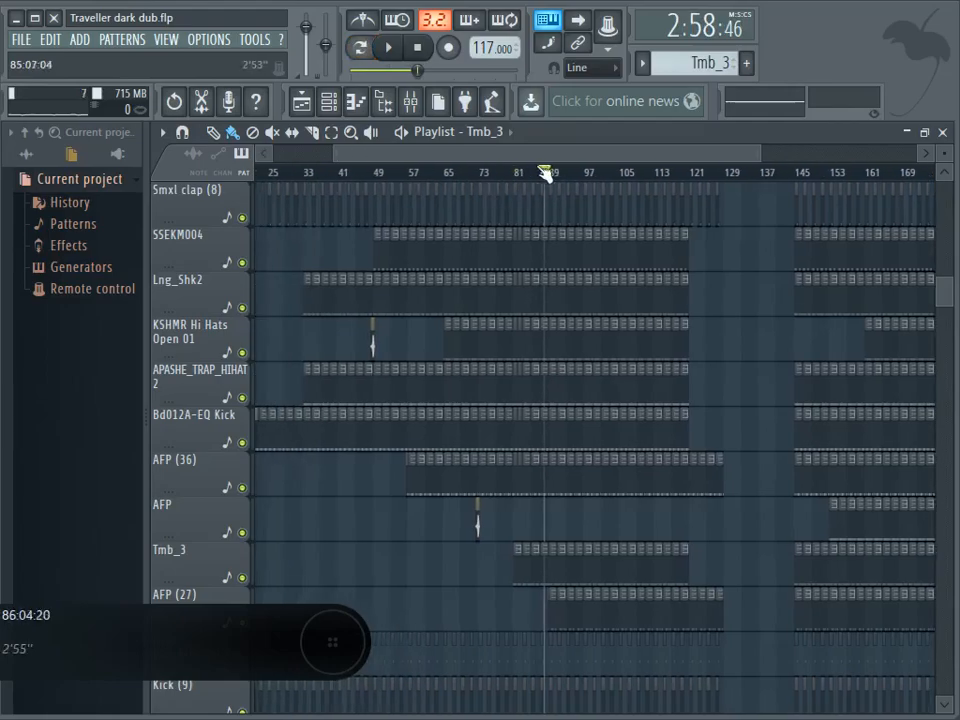
pyautogui.scroll(-4, 553, 175)
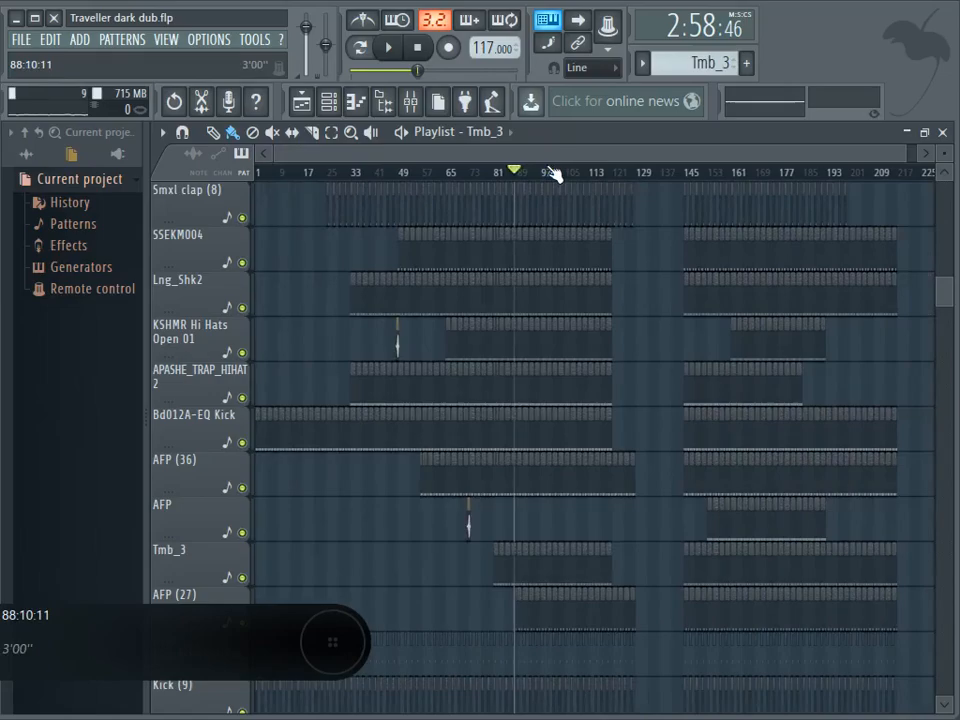
pyautogui.moveTo(565, 158); pyautogui.dragTo(617, 157)
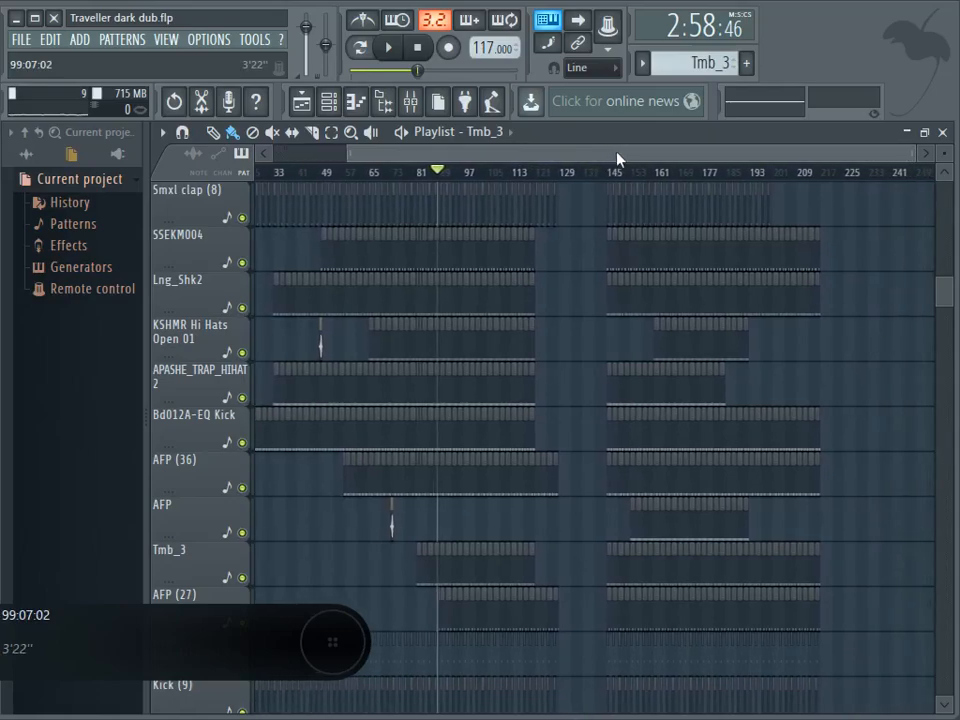
pyautogui.hscroll(-3, 502, 157)
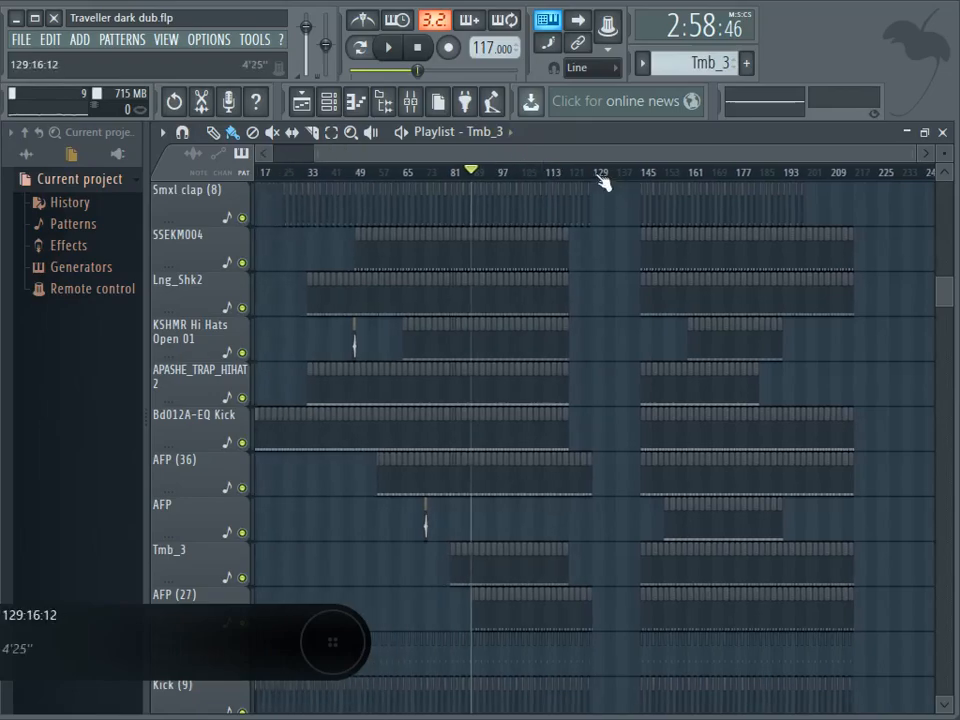
pyautogui.moveTo(915, 155); pyautogui.dragTo(874, 157)
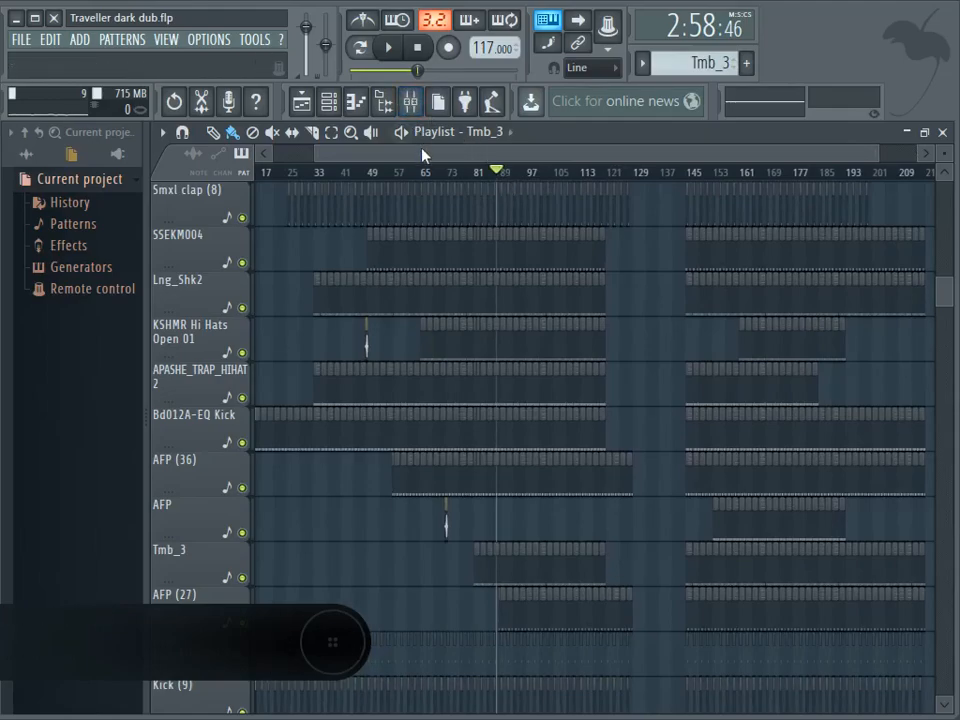
pyautogui.moveTo(424, 155); pyautogui.dragTo(445, 140)
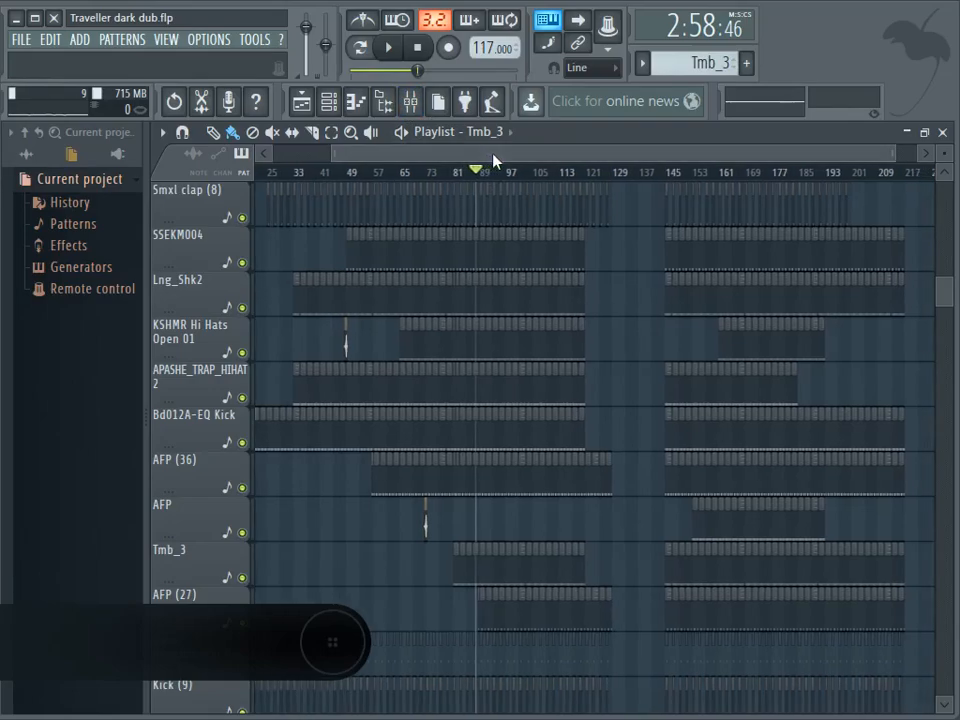
pyautogui.click(388, 47)
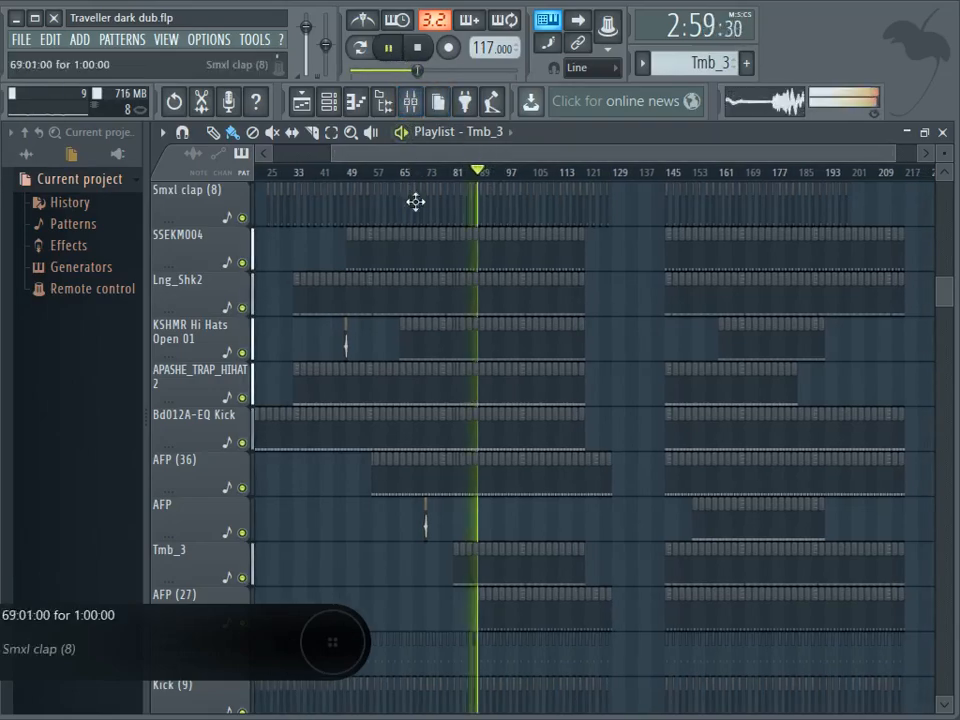
pyautogui.scroll(-5, 465, 381)
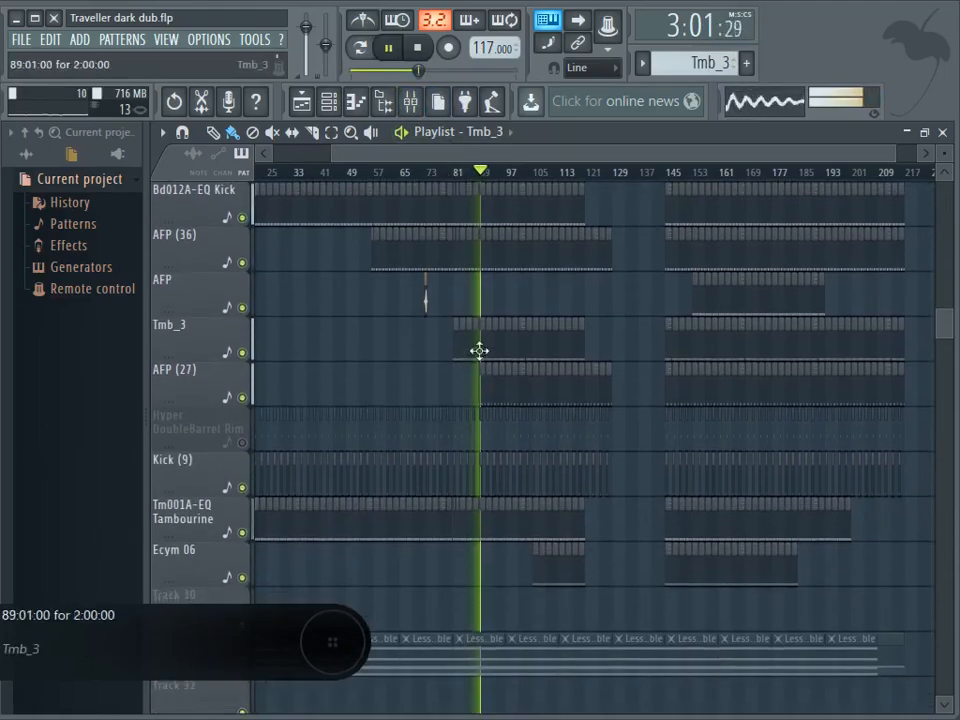
pyautogui.click(420, 50)
# Open the AFP (27) pattern in the piano roll, play its notes from the start in pattern mode, and stop playback
pyautogui.doubleClick(504, 381)
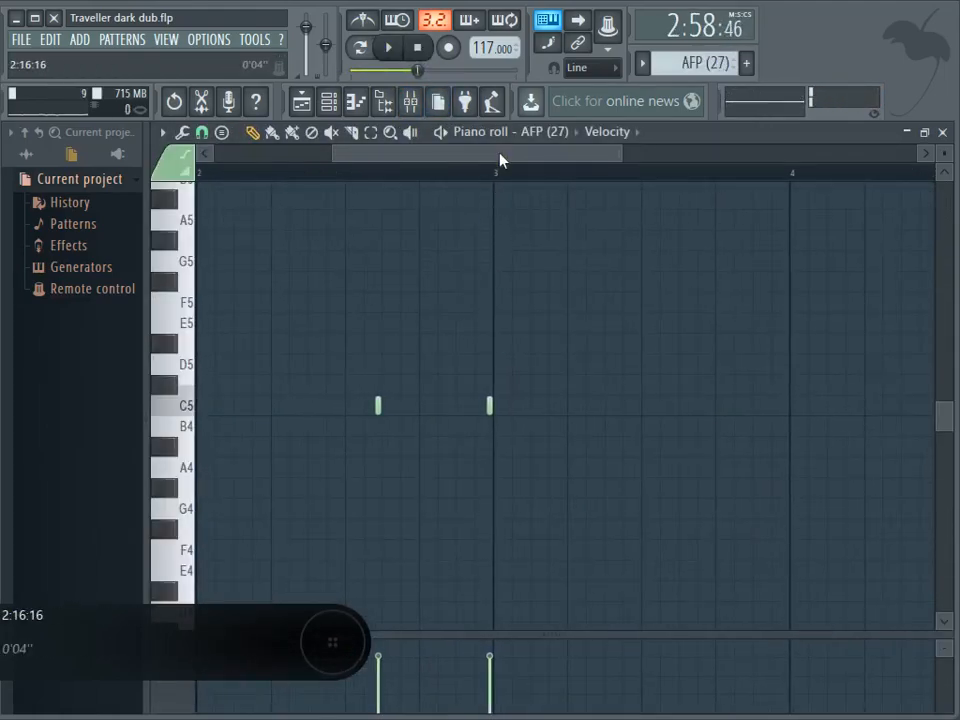
pyautogui.moveTo(500, 160); pyautogui.dragTo(144, 145)
pyautogui.click(360, 47)
pyautogui.click(388, 47)
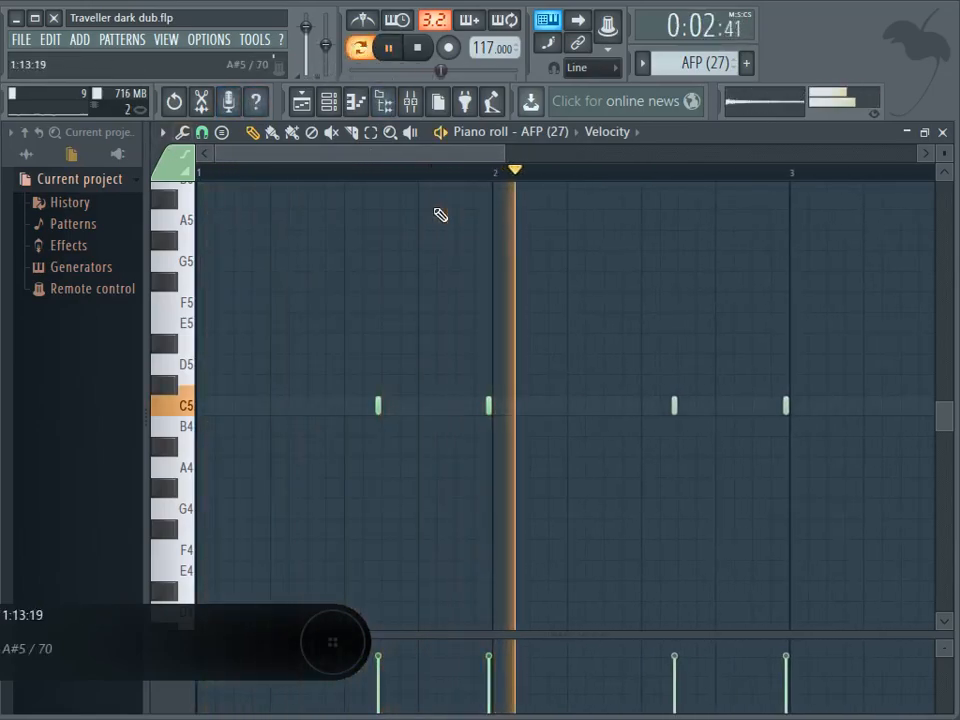
pyautogui.click(419, 50)
# Return to the playlist, replay the arrangement around the entry of the AFP (27) pattern, and stop playback
pyautogui.press('F5')
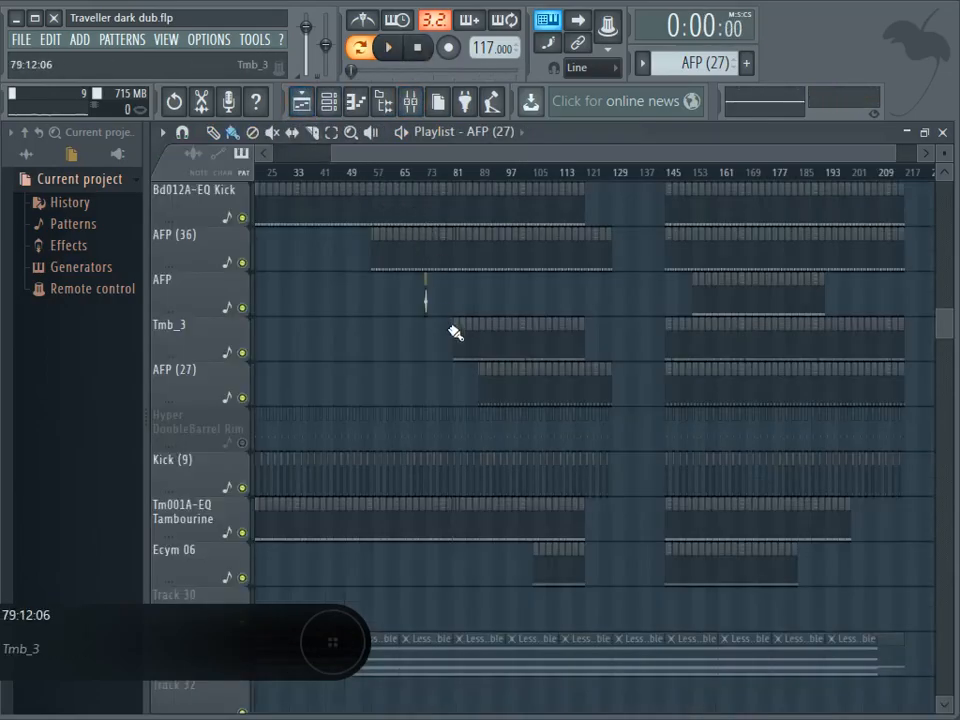
pyautogui.scroll(4, 495, 372)
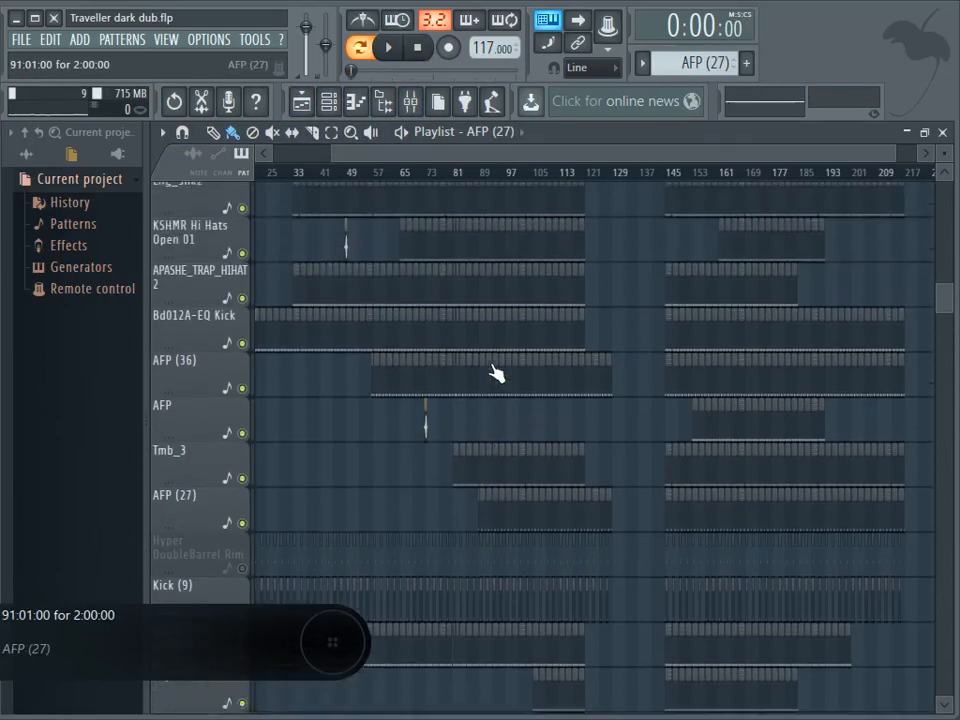
pyautogui.click(481, 174)
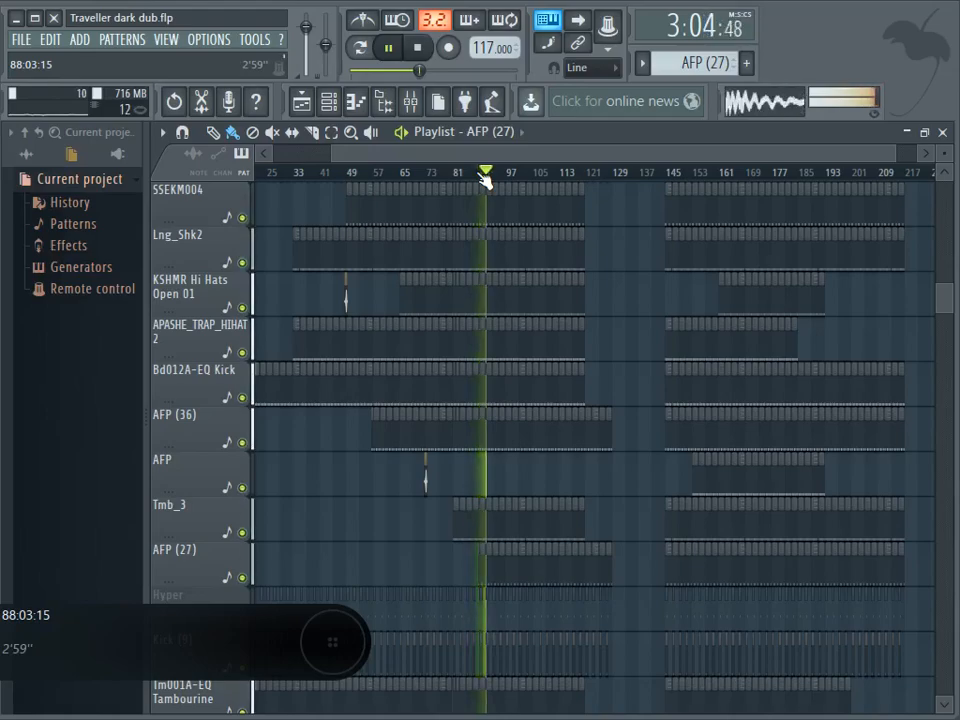
pyautogui.click(420, 48)
# Look over the playlist tracks around bar 89 and place the playhead at bar 105, where the Ecym 06 pattern enters
pyautogui.scroll(-7, 471, 328)
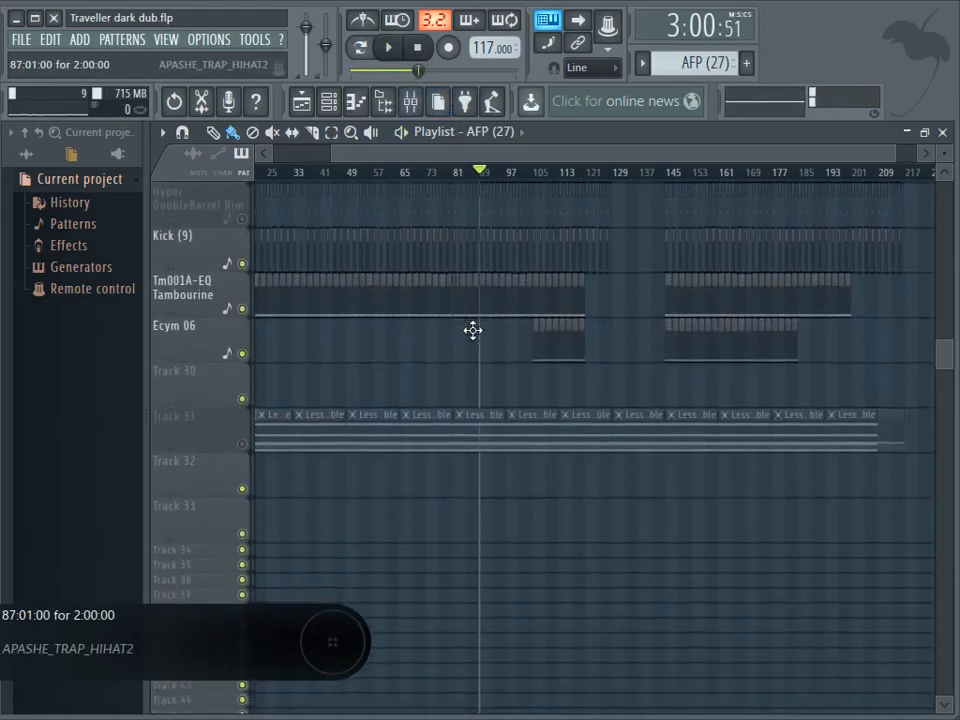
pyautogui.scroll(10, 472, 330)
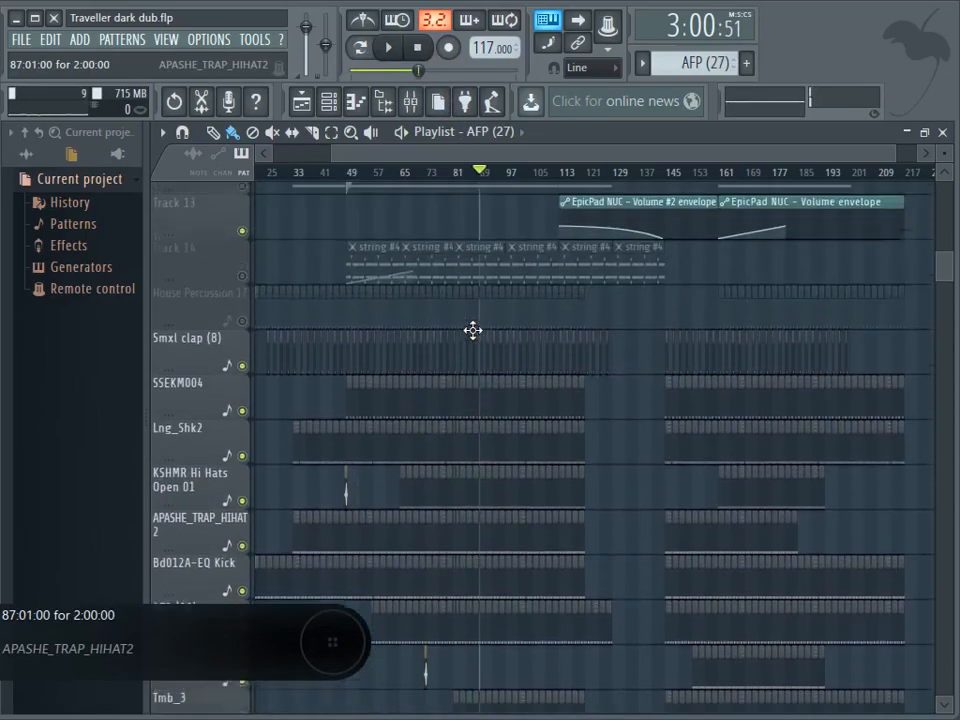
pyautogui.scroll(6, 472, 330)
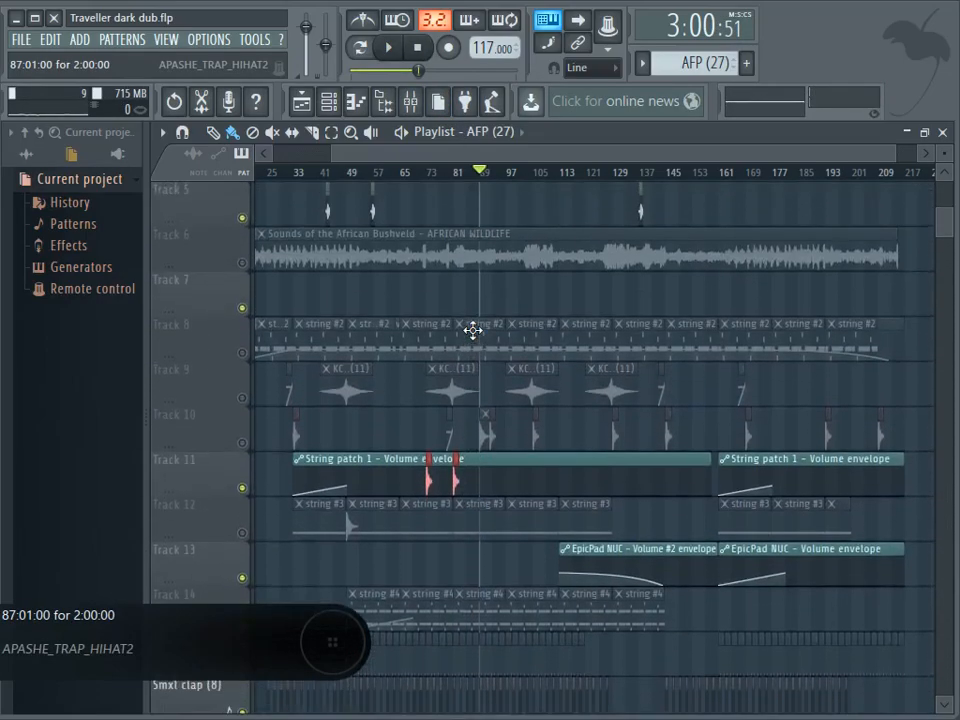
pyautogui.scroll(-3, 497, 223)
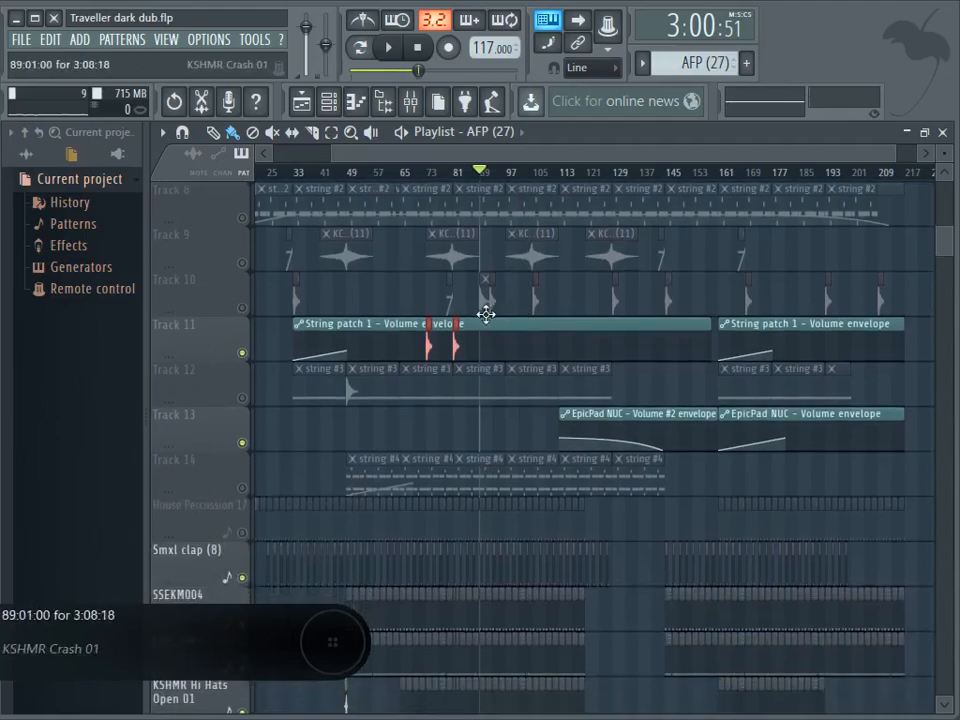
pyautogui.scroll(-12, 451, 342)
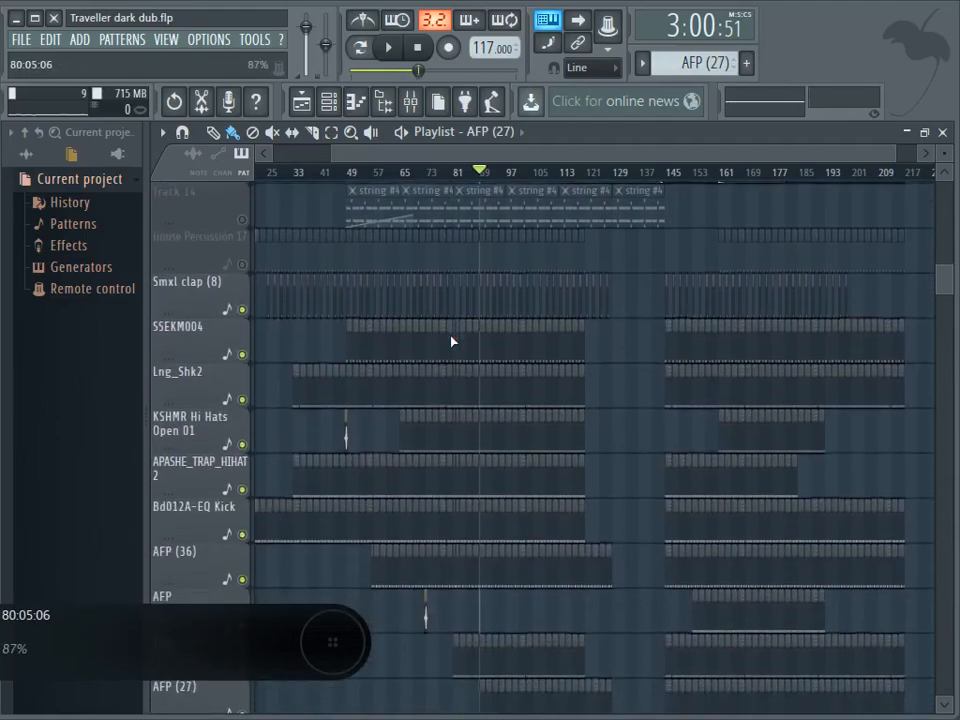
pyautogui.scroll(-2, 451, 342)
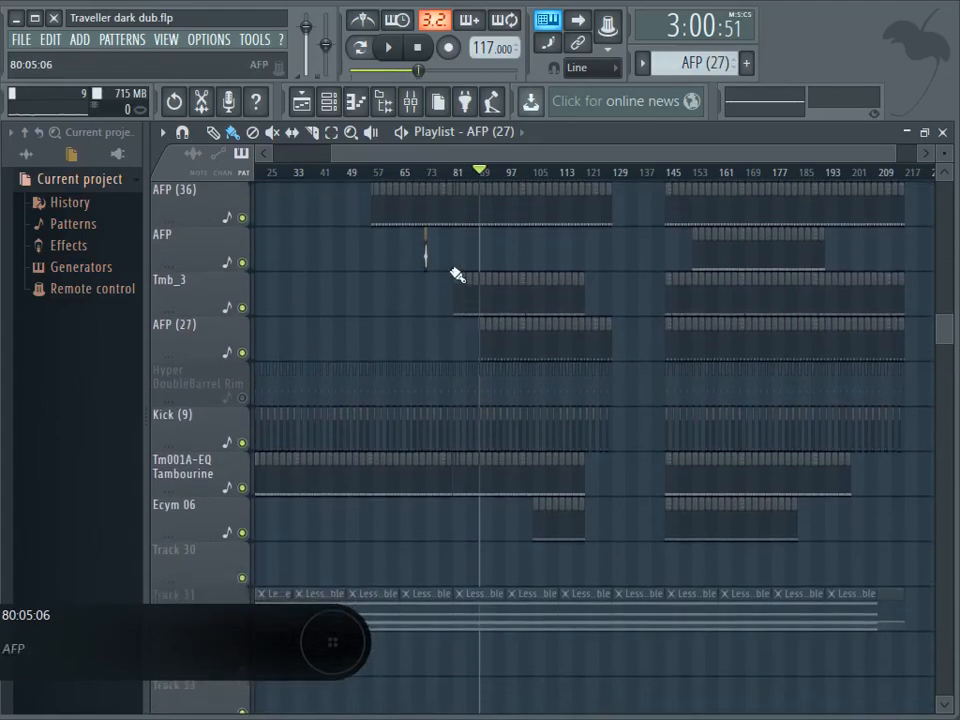
pyautogui.hscroll(2, 481, 160)
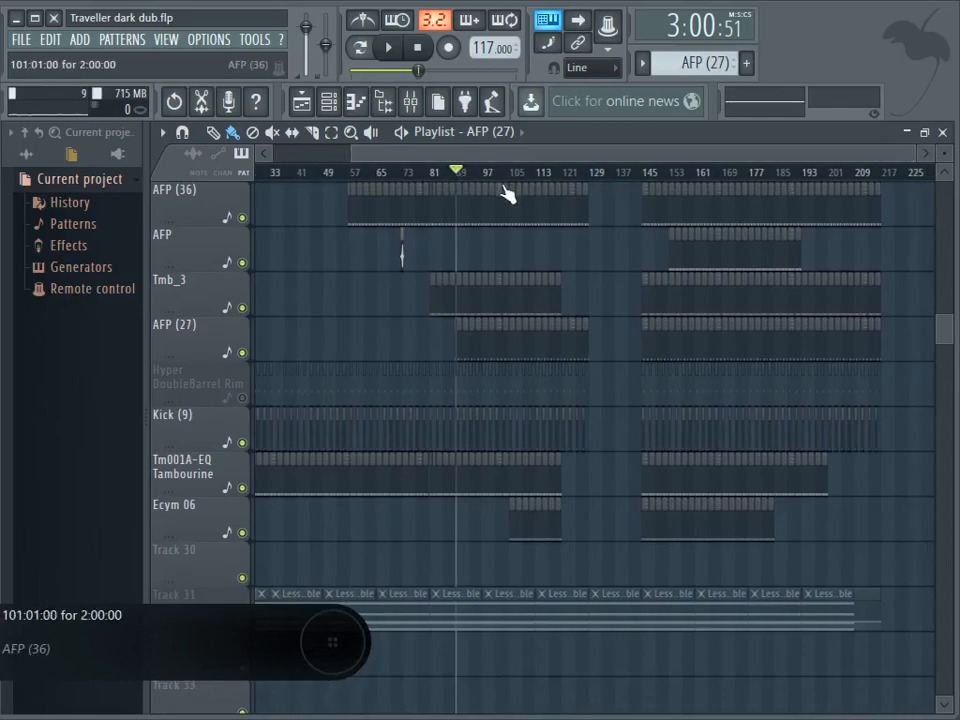
pyautogui.click(513, 174)
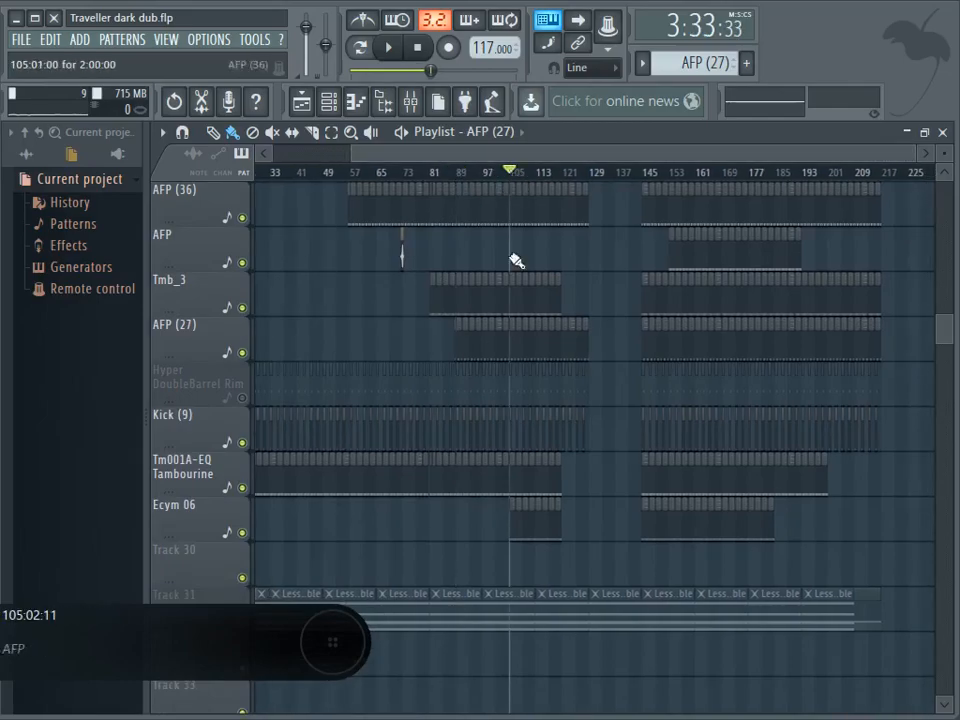
# Open the Ecym 06 pattern in the piano roll, play its notes in pattern mode, and stop playback
pyautogui.doubleClick(533, 520)
pyautogui.moveTo(523, 158); pyautogui.dragTo(358, 150)
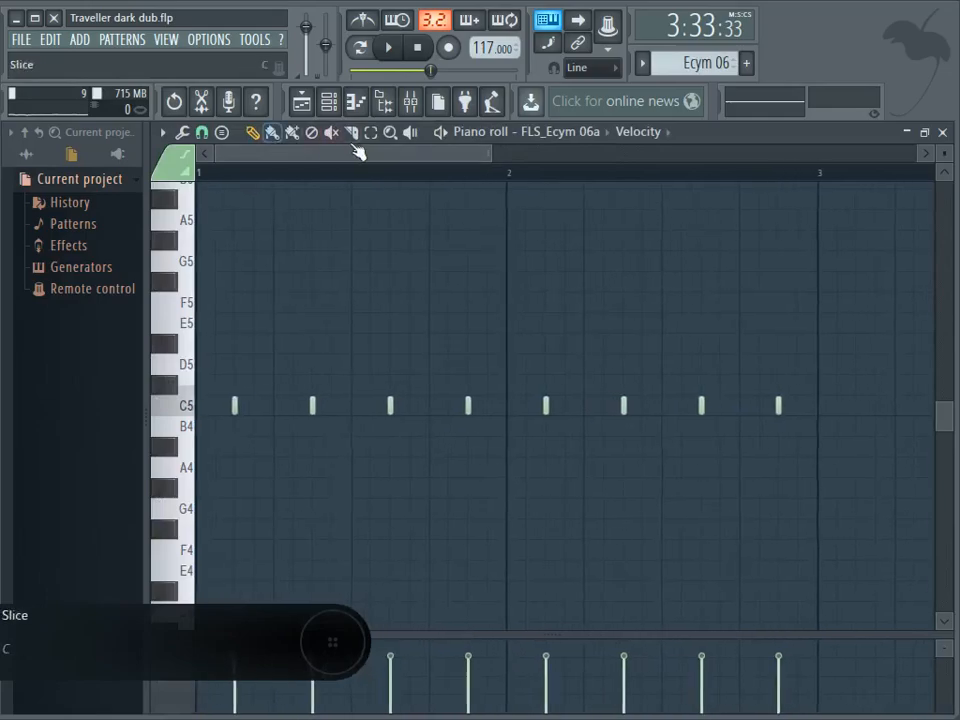
pyautogui.click(388, 47)
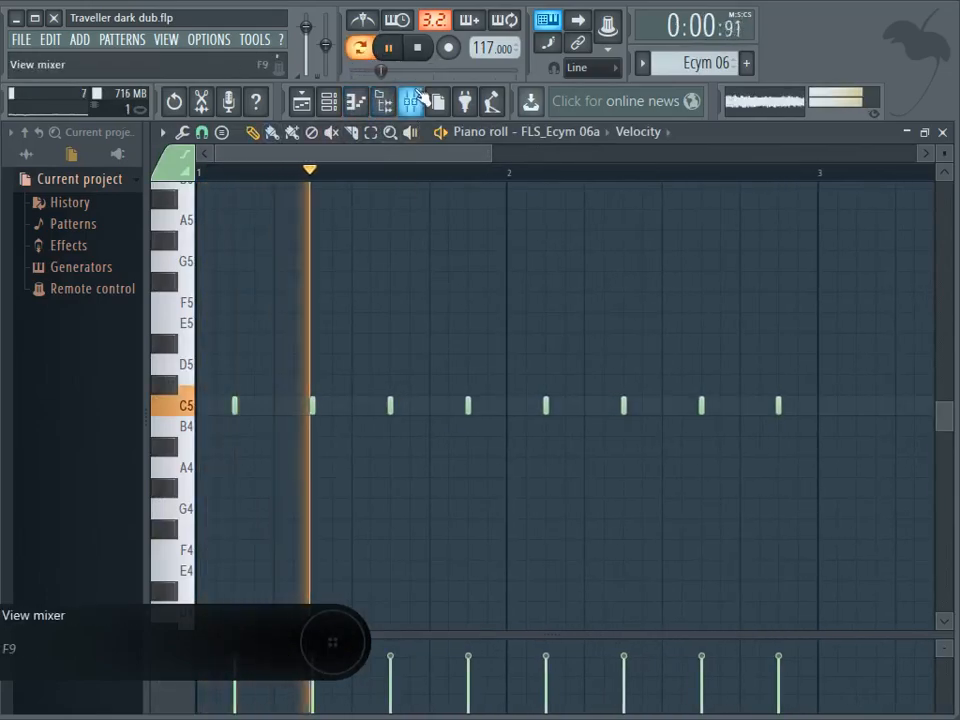
pyautogui.click(416, 47)
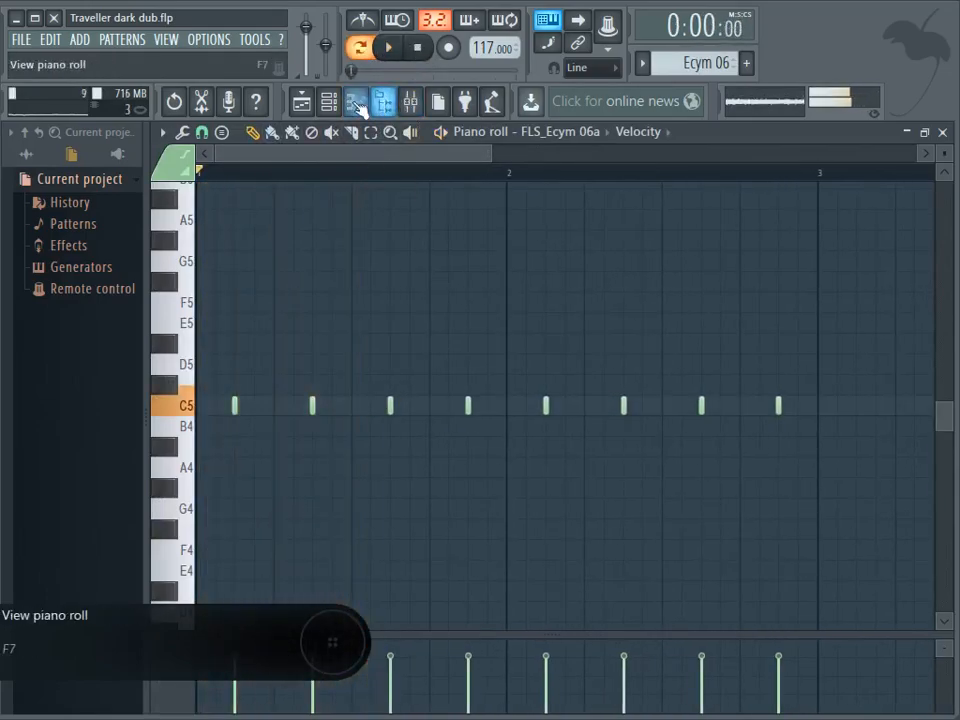
# Return to the playlist and examine how the tracks are arranged from bar 57 onward, from the percussion up to the upper tracks
pyautogui.click(301, 101)
pyautogui.moveTo(486, 156); pyautogui.dragTo(539, 156)
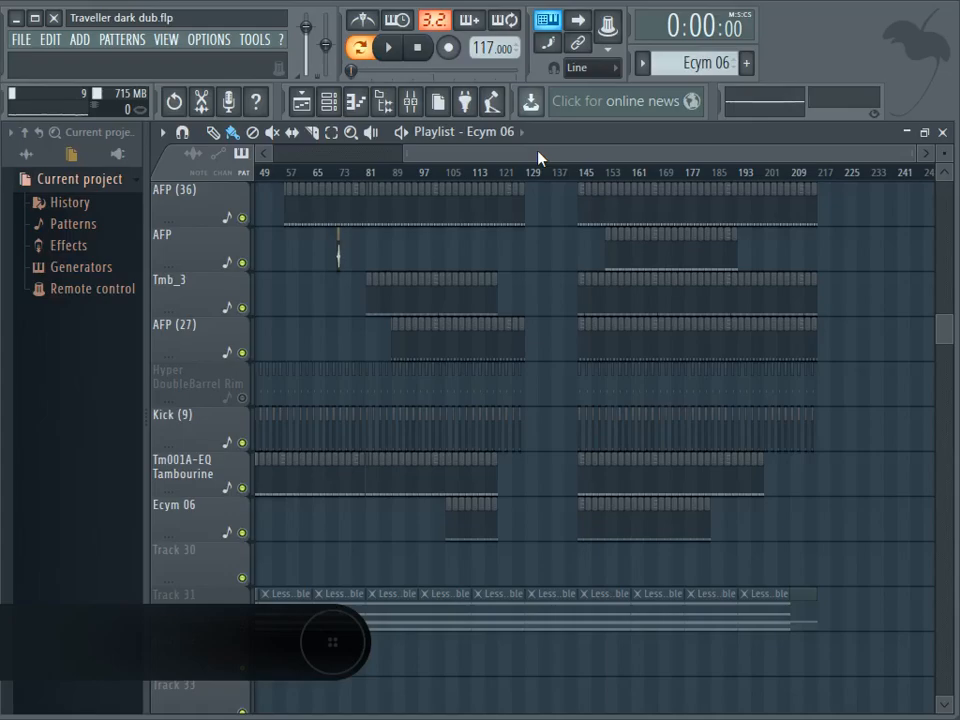
pyautogui.moveTo(518, 150); pyautogui.dragTo(547, 158)
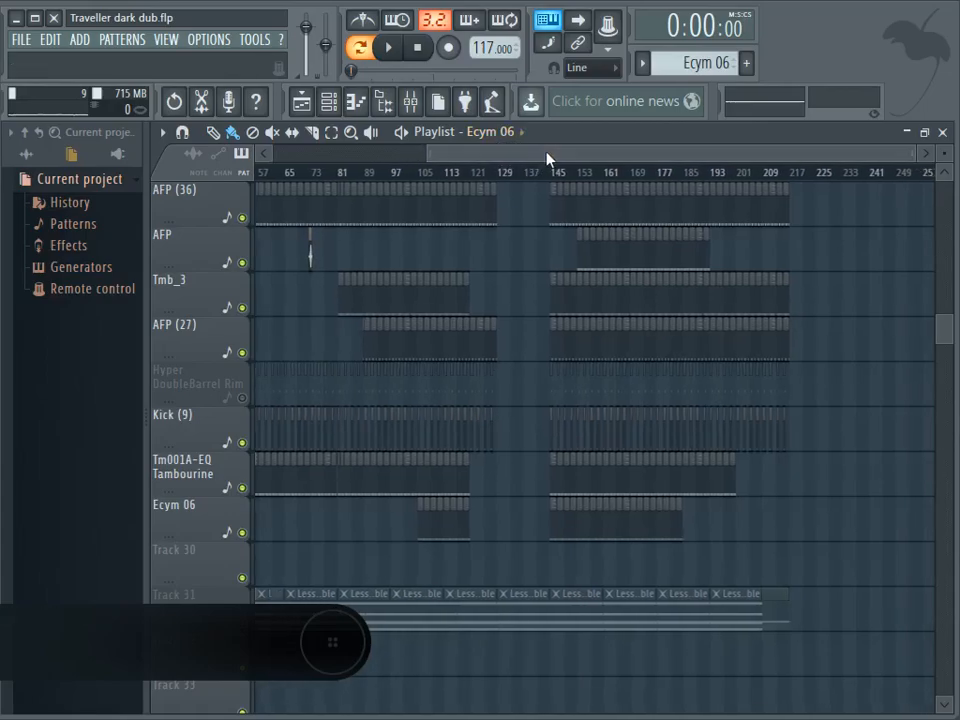
pyautogui.click(945, 178)
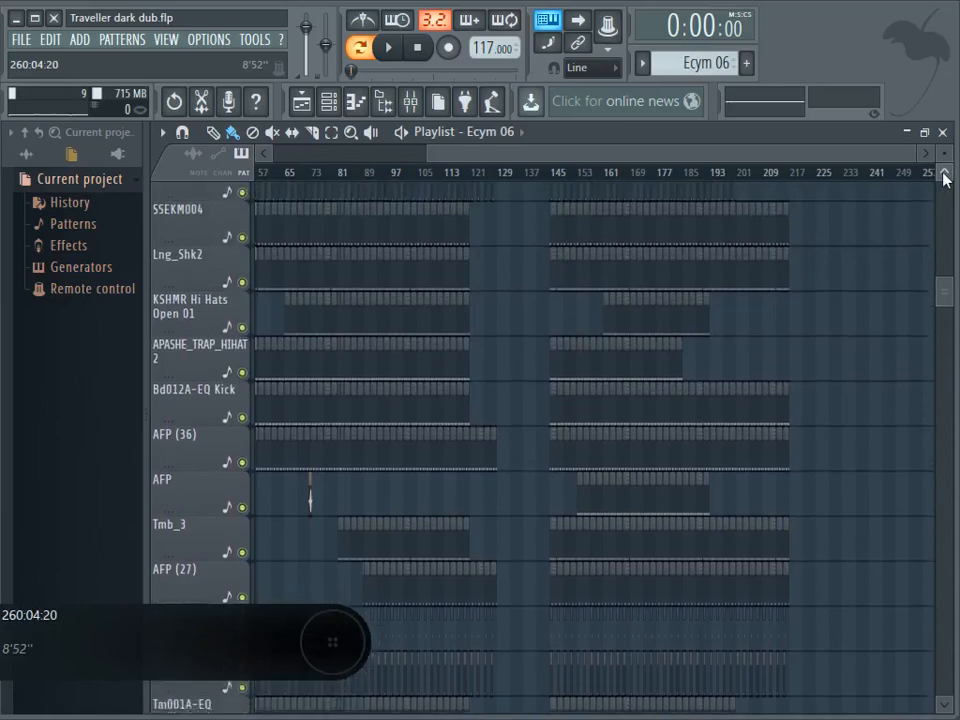
pyautogui.click(945, 178)
pyautogui.click(945, 178)
pyautogui.click(945, 178)
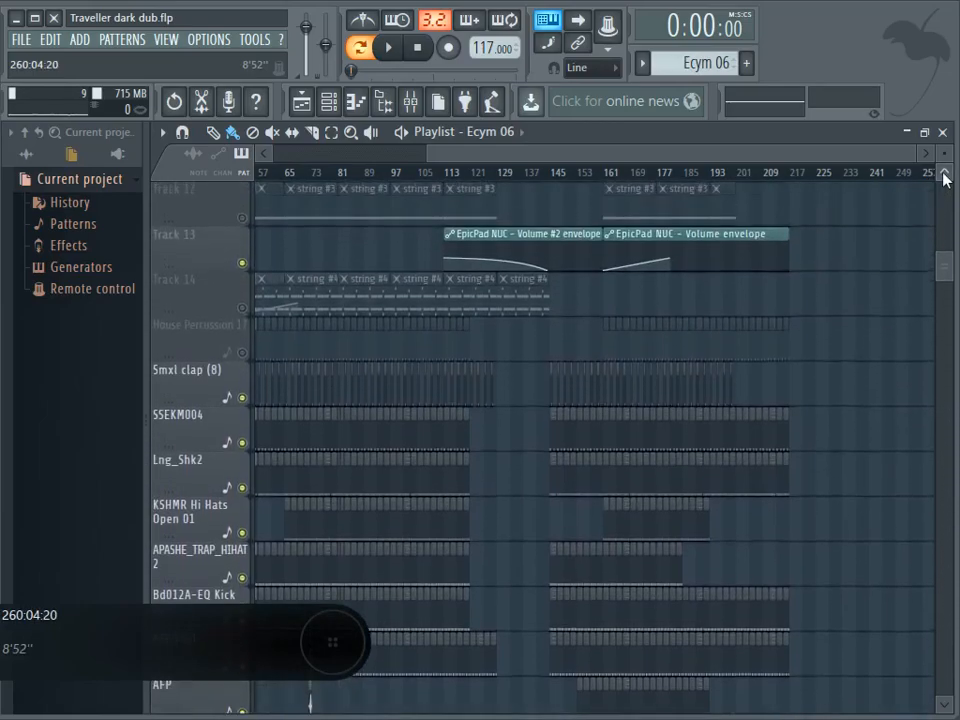
pyautogui.click(945, 178)
pyautogui.click(945, 178)
pyautogui.click(945, 178)
pyautogui.click(945, 178)
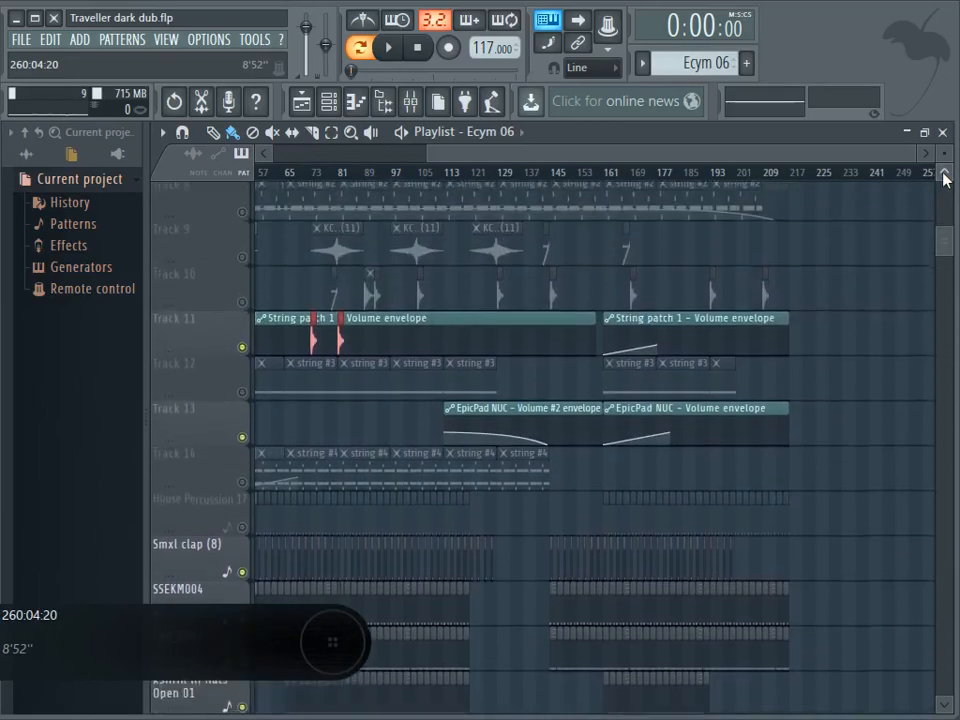
pyautogui.click(945, 178)
pyautogui.click(945, 178)
pyautogui.click(945, 178)
# Play the arrangement from bar 119, just before most percussion patterns end, and stop playback
pyautogui.moveTo(945, 204); pyautogui.dragTo(945, 341)
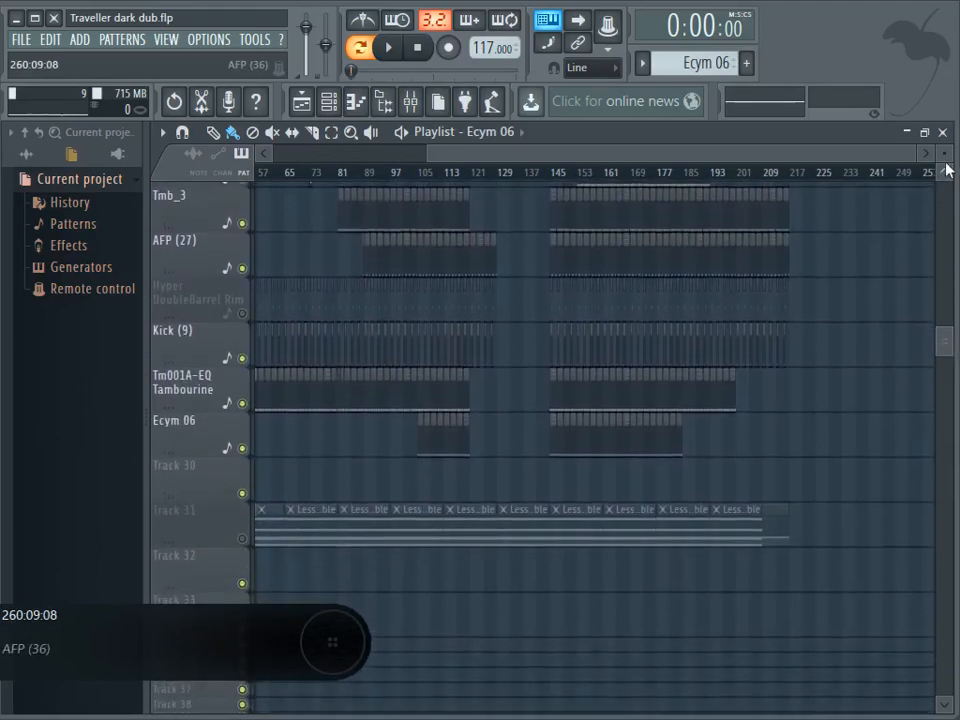
pyautogui.click(945, 178)
pyautogui.click(945, 178)
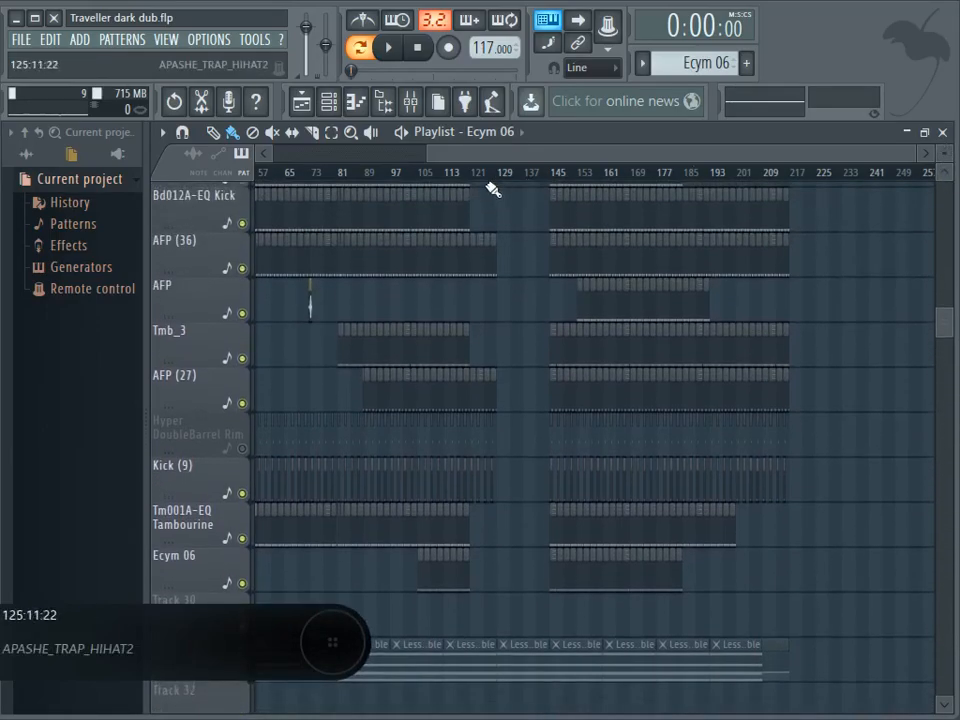
pyautogui.click(472, 178)
pyautogui.click(388, 47)
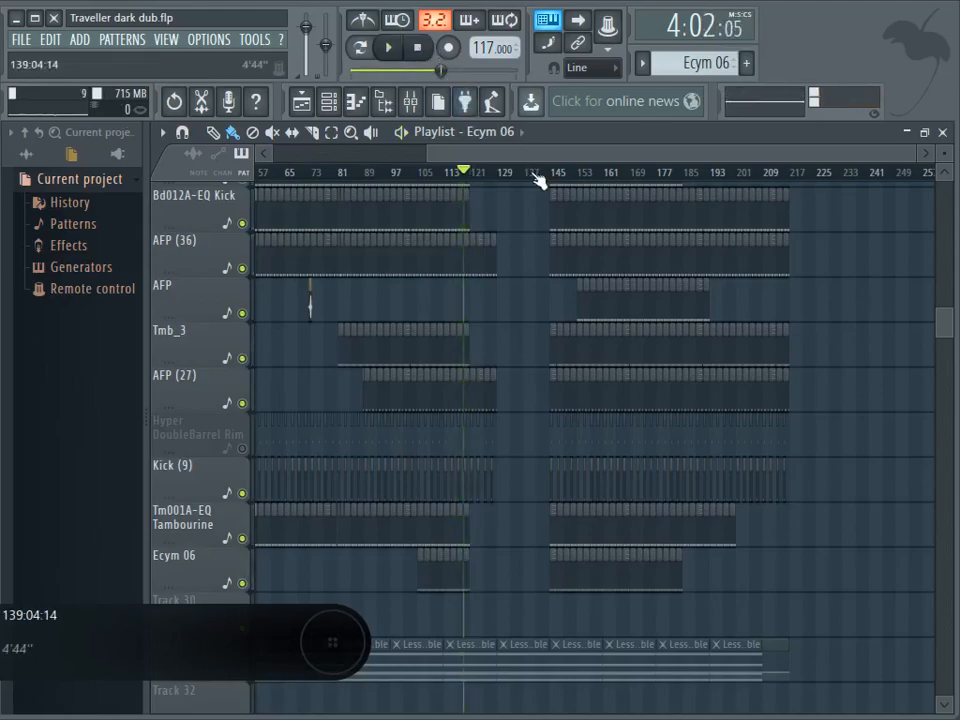
# Solo Track 4, which holds the AUD-20190125-WA0032 audio clips
pyautogui.scroll(4, 540, 181)
pyautogui.scroll(7, 536, 352)
pyautogui.scroll(7, 536, 352)
pyautogui.rightClick(243, 353)
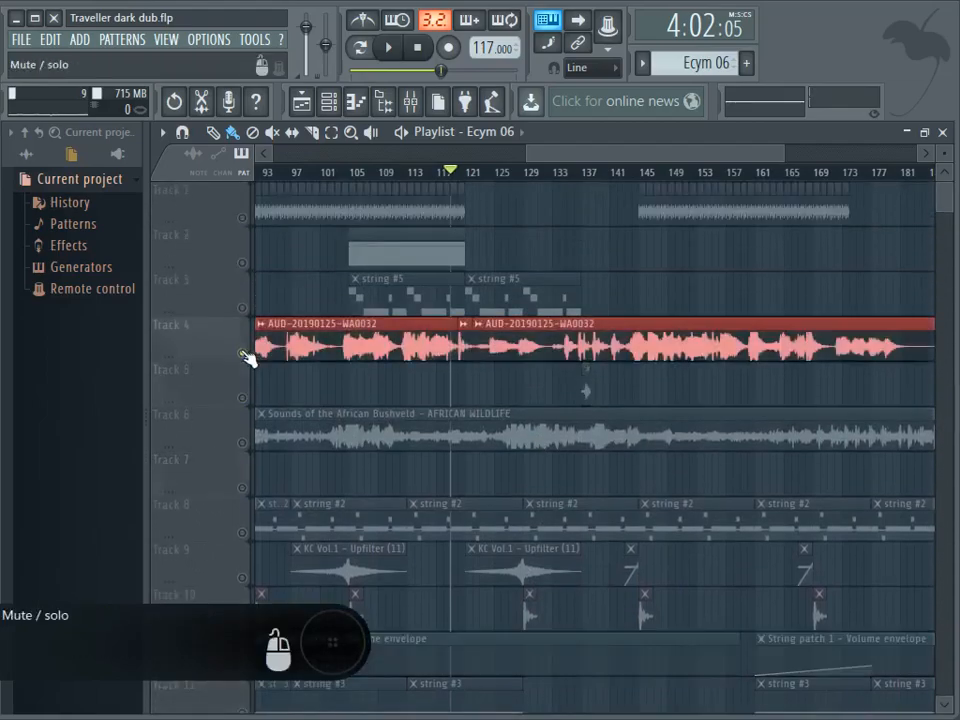
# End the solo on Track 4, then mute Tracks 3, 2 and 1 so that all the other tracks stay active
pyautogui.rightClick(243, 353)
pyautogui.click(243, 309)
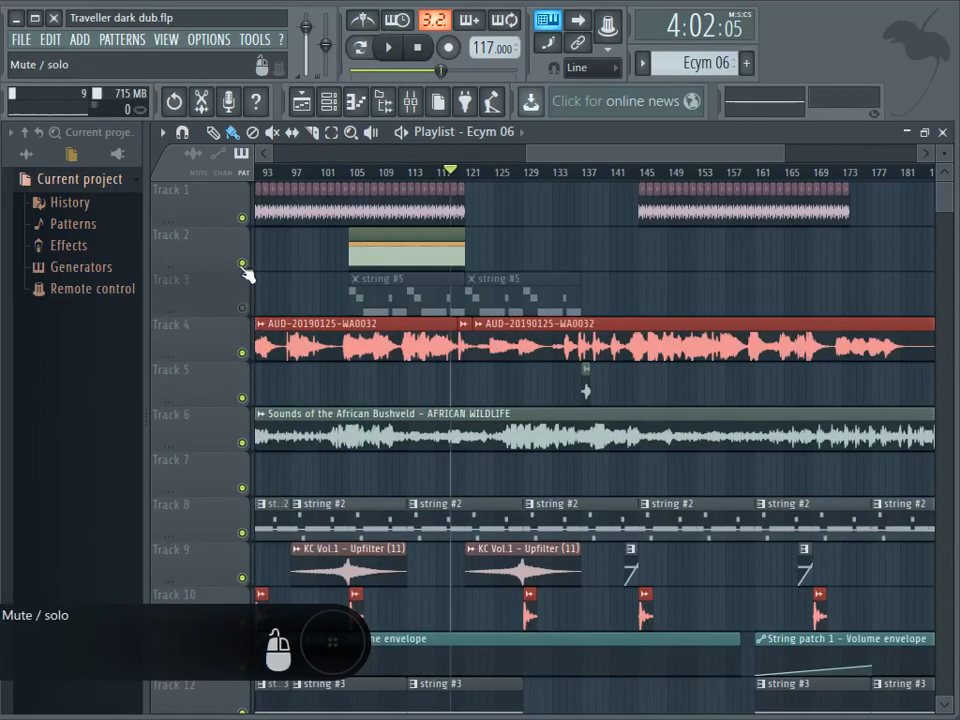
pyautogui.click(243, 264)
pyautogui.click(243, 218)
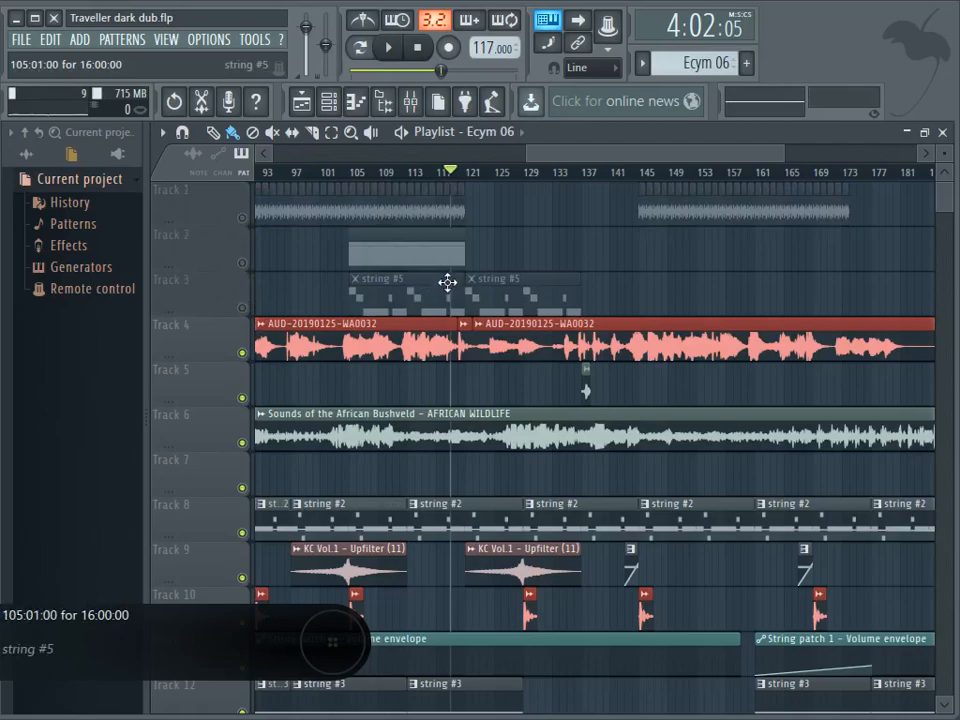
# Play the arrangement from bar 119 with Tracks 1 to 3 muted, follow the string and effect tracks, and stop playback
pyautogui.click(388, 47)
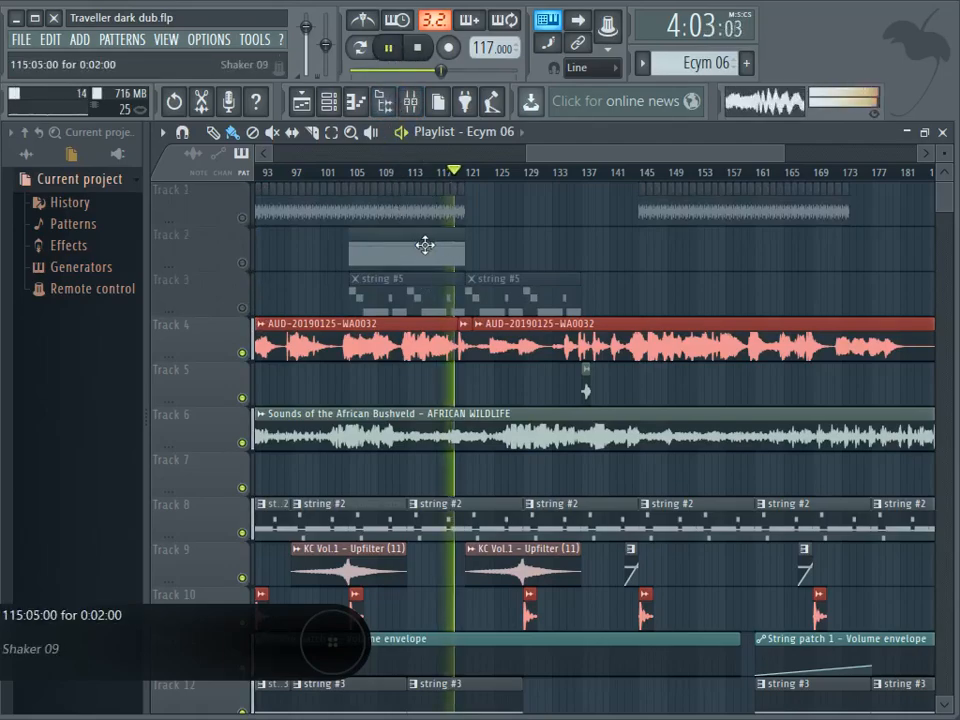
pyautogui.scroll(-6, 550, 248)
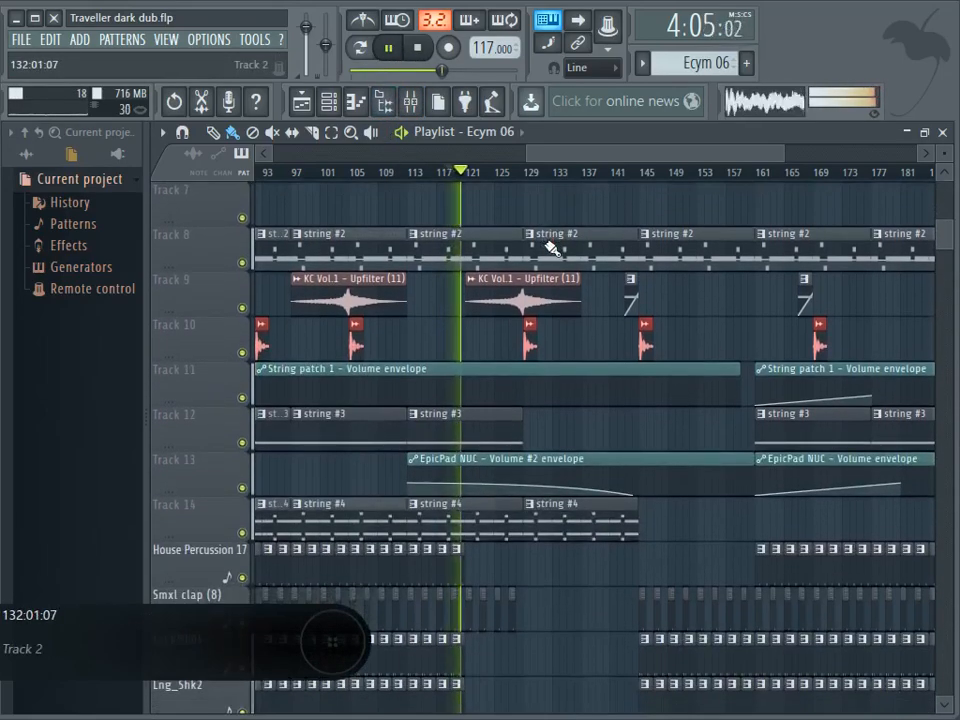
pyautogui.scroll(3, 551, 248)
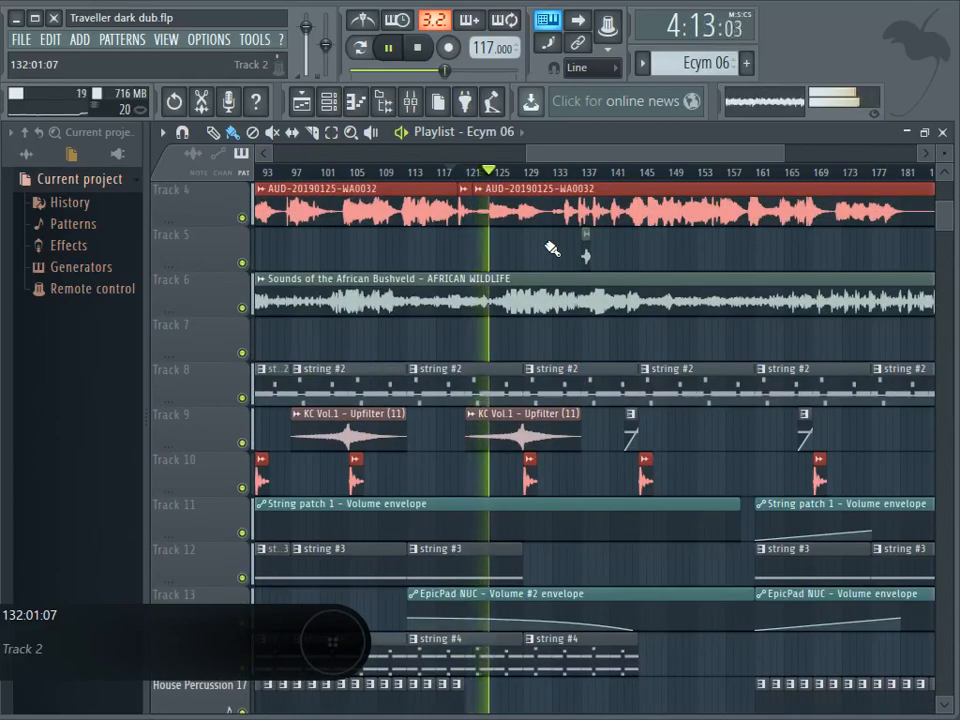
pyautogui.scroll(-5, 551, 248)
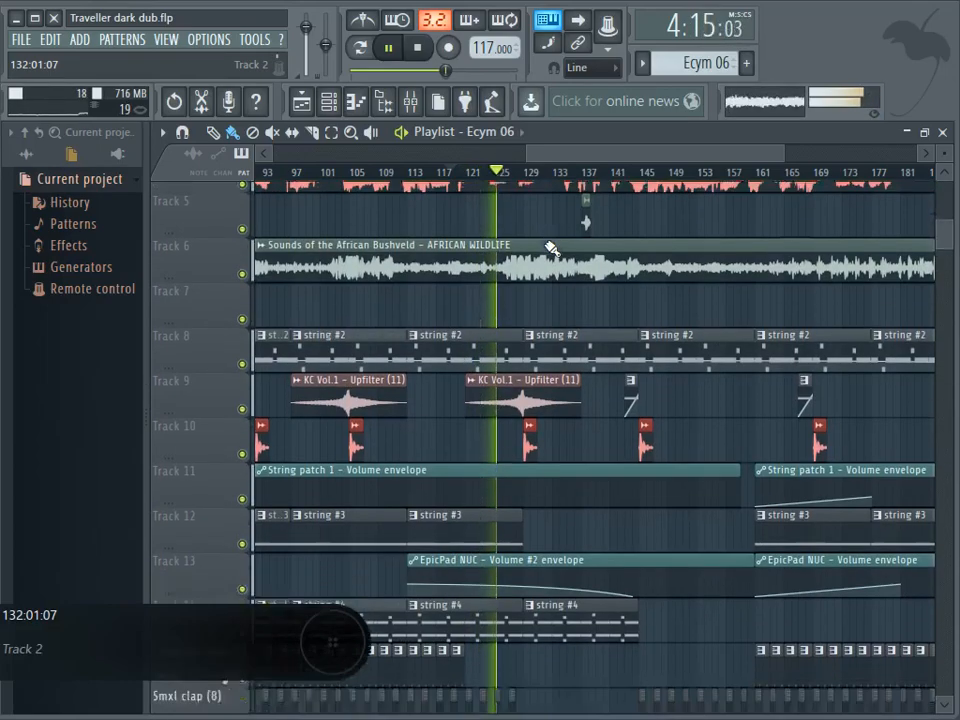
pyautogui.scroll(4, 551, 248)
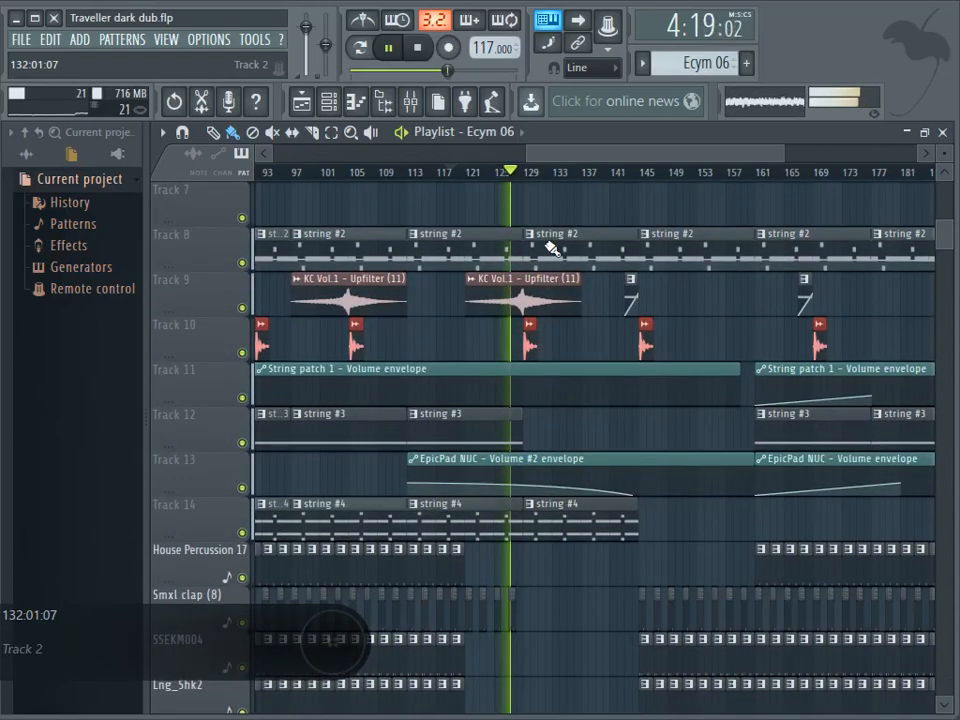
pyautogui.scroll(2, 551, 248)
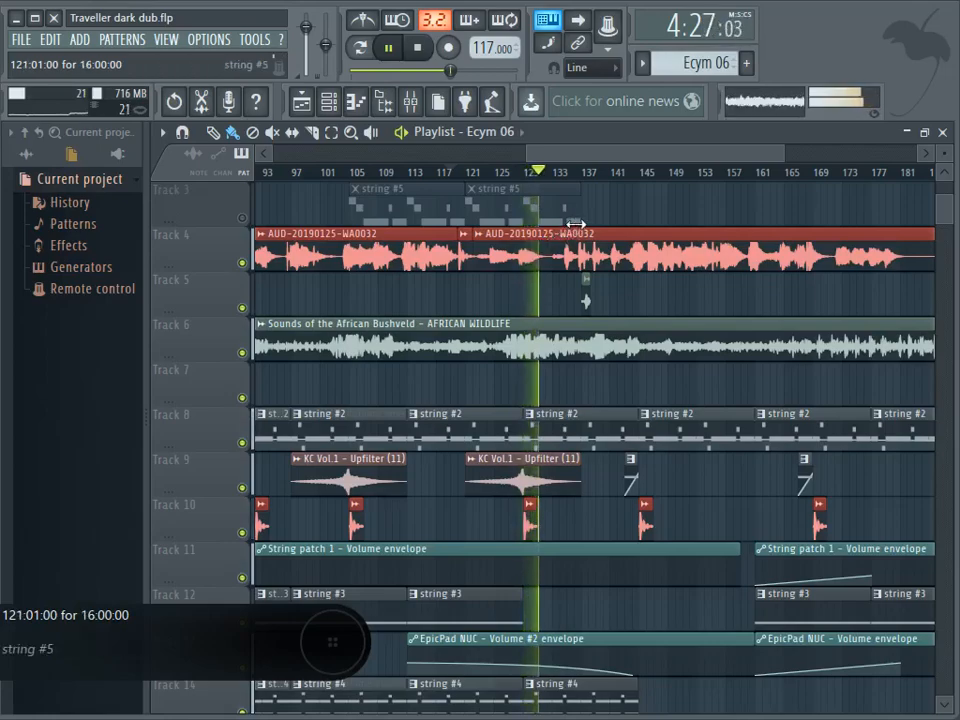
pyautogui.scroll(-2, 576, 222)
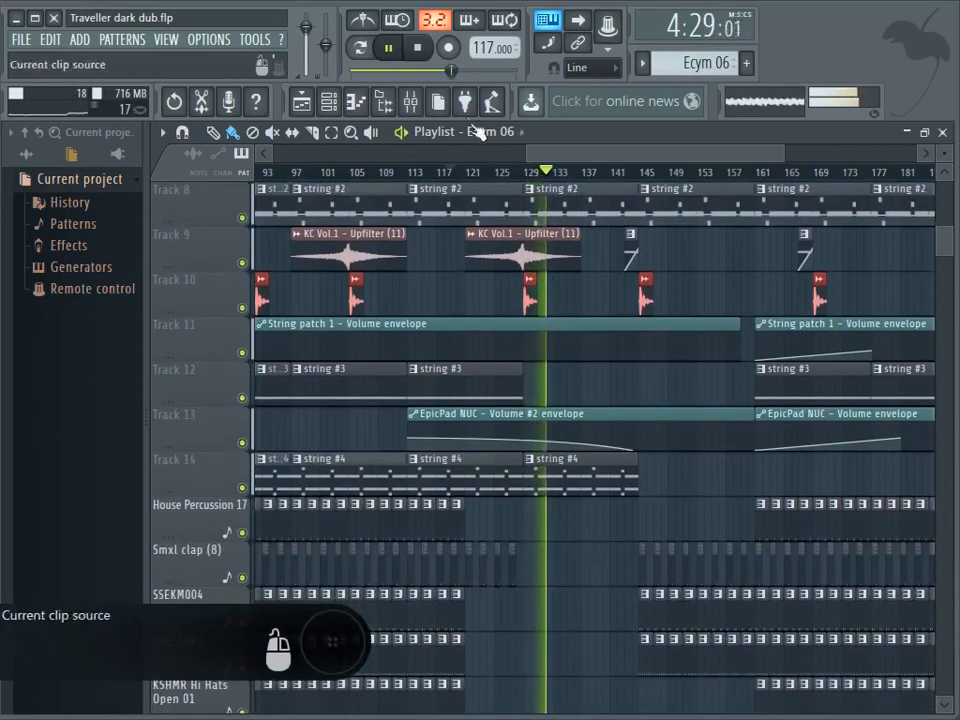
pyautogui.click(420, 48)
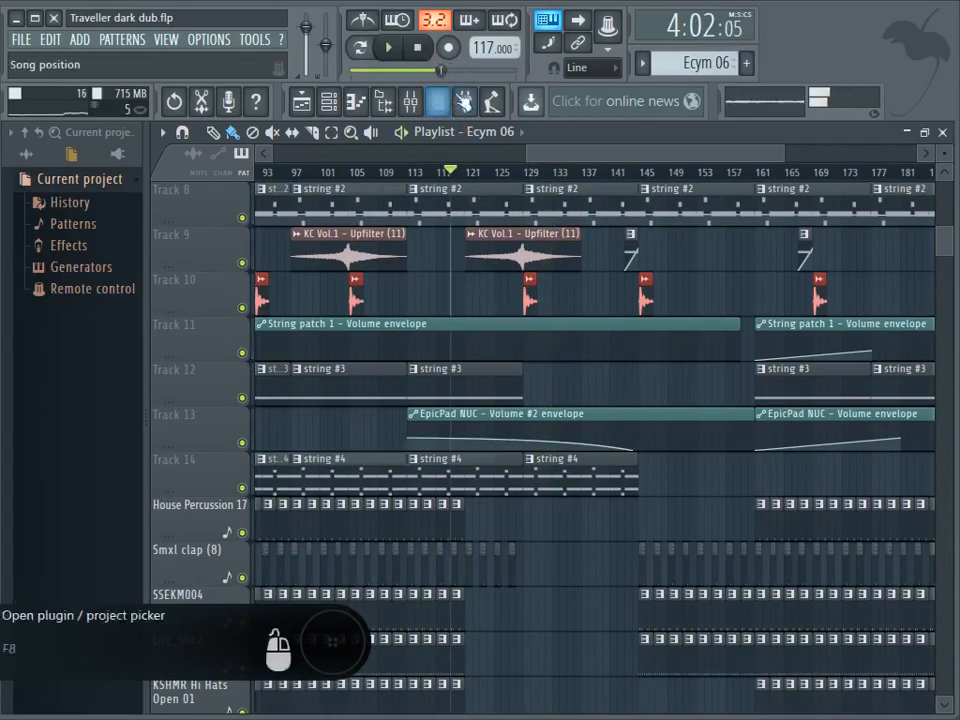
# Mute Track 4, which holds the AUD-20190125-WA0032 audio clips
pyautogui.moveTo(602, 154); pyautogui.dragTo(596, 155)
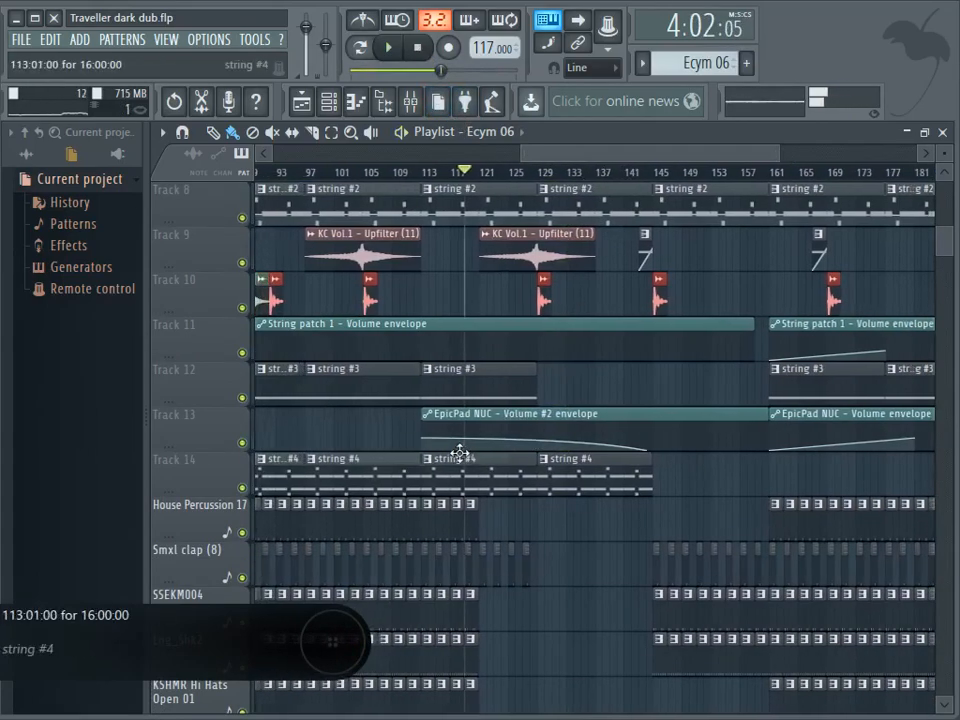
pyautogui.scroll(-4, 600, 182)
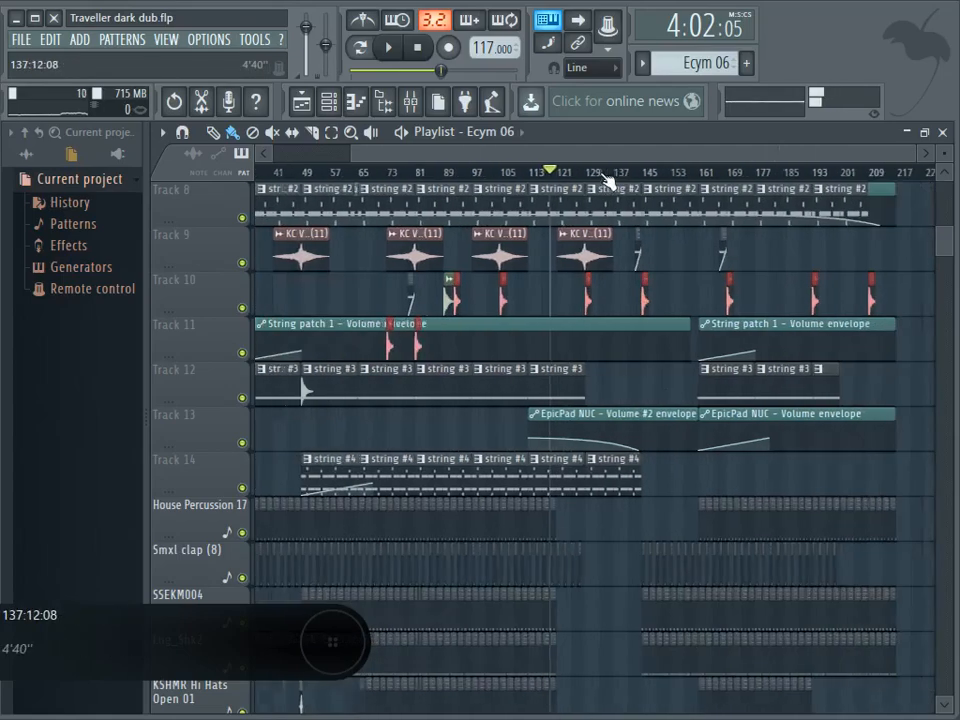
pyautogui.scroll(-10, 697, 469)
pyautogui.scroll(9, 697, 469)
pyautogui.scroll(9, 697, 469)
pyautogui.click(243, 353)
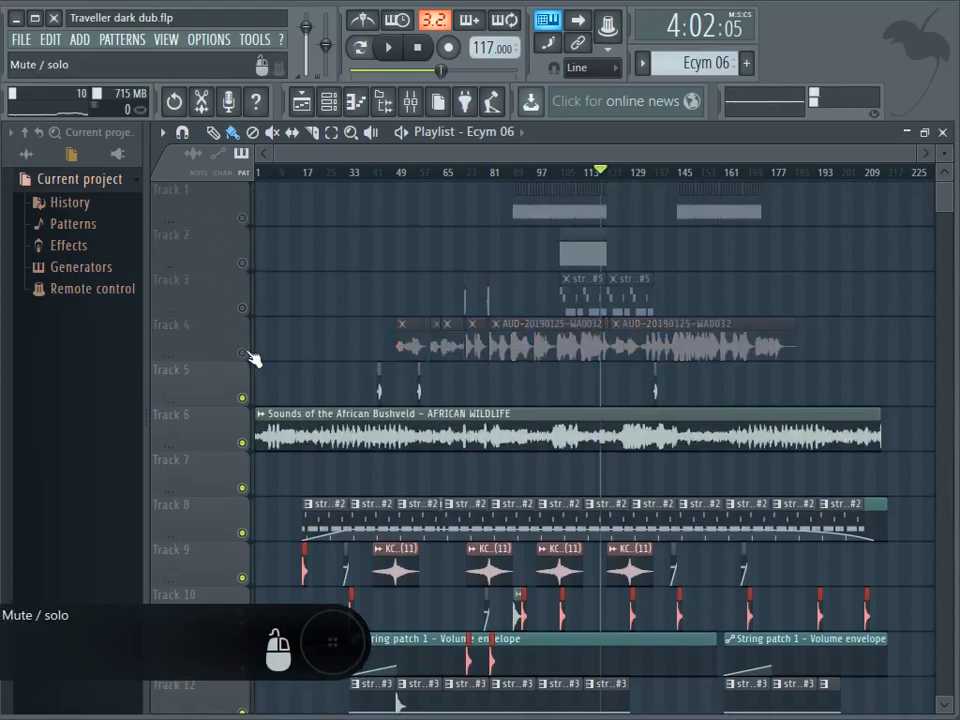
# Play the breakdown from bar 119 with Tracks 1 to 4 muted and follow the string tracks and volume envelopes
pyautogui.click(388, 47)
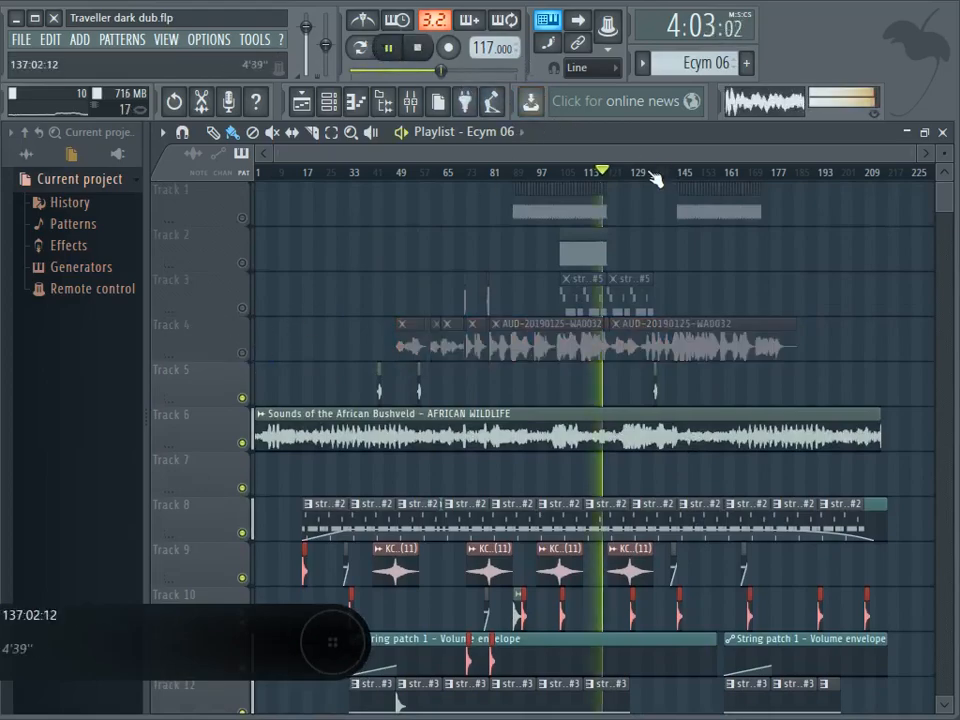
pyautogui.scroll(3, 652, 180)
pyautogui.scroll(-2, 652, 180)
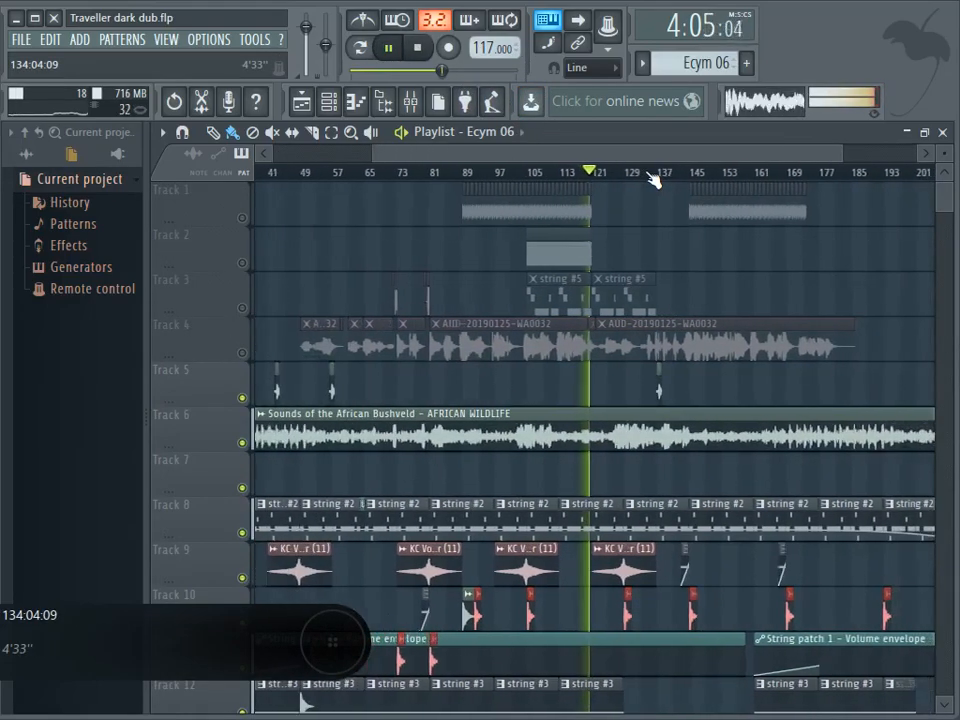
pyautogui.scroll(-6, 643, 261)
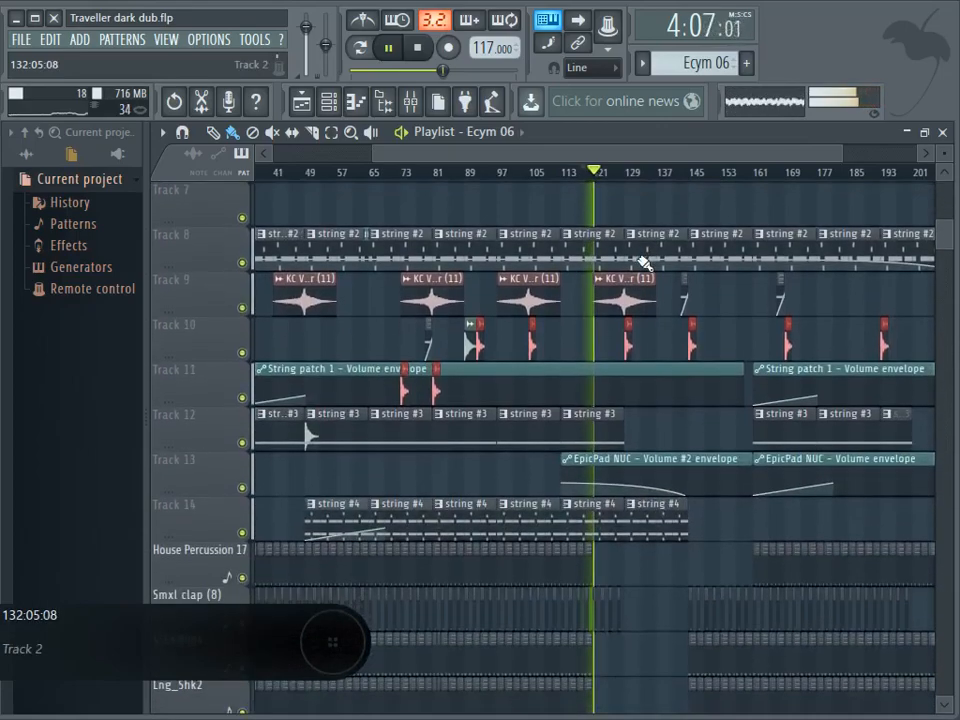
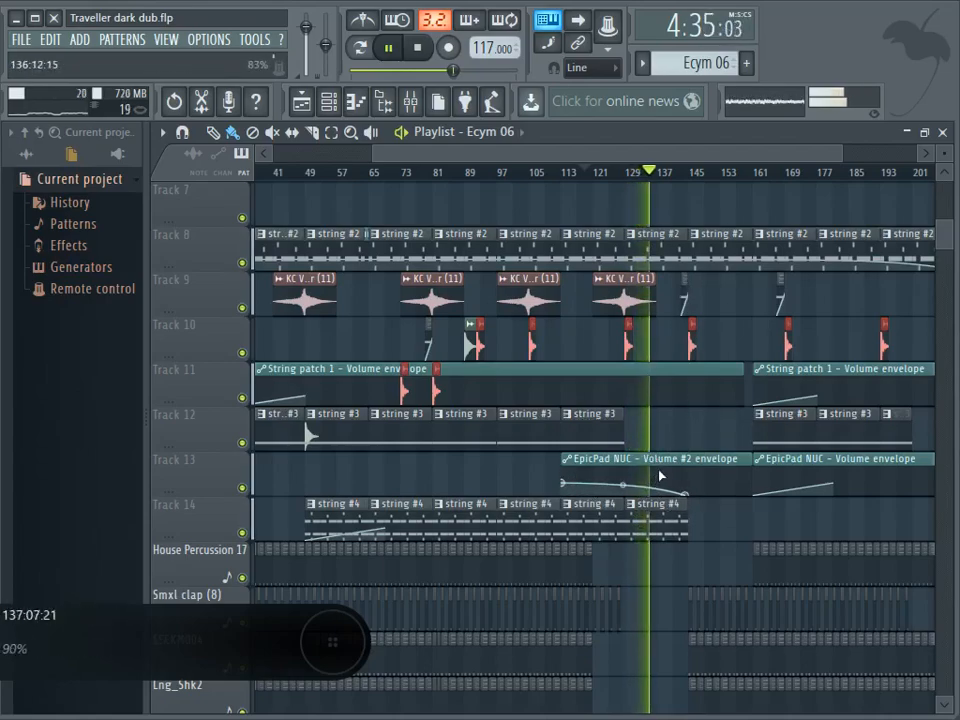
# Move the EpicPad NUC - Volume #2 envelope clip from Track 13 to Track 14 and stop playback
pyautogui.moveTo(668, 460); pyautogui.dragTo(672, 521)
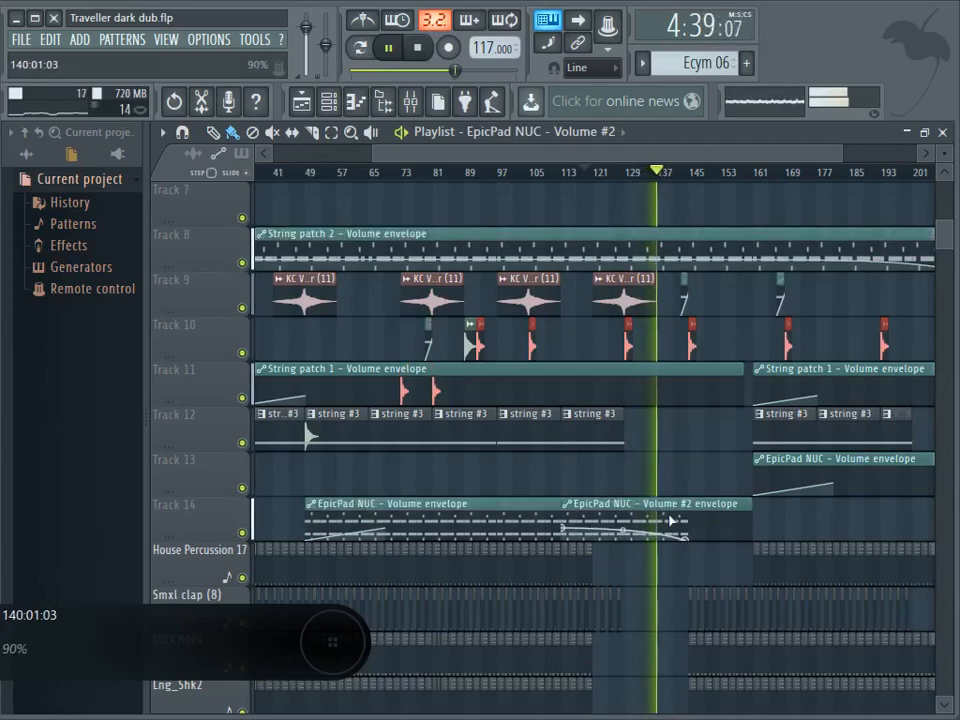
pyautogui.moveTo(538, 156); pyautogui.dragTo(620, 155)
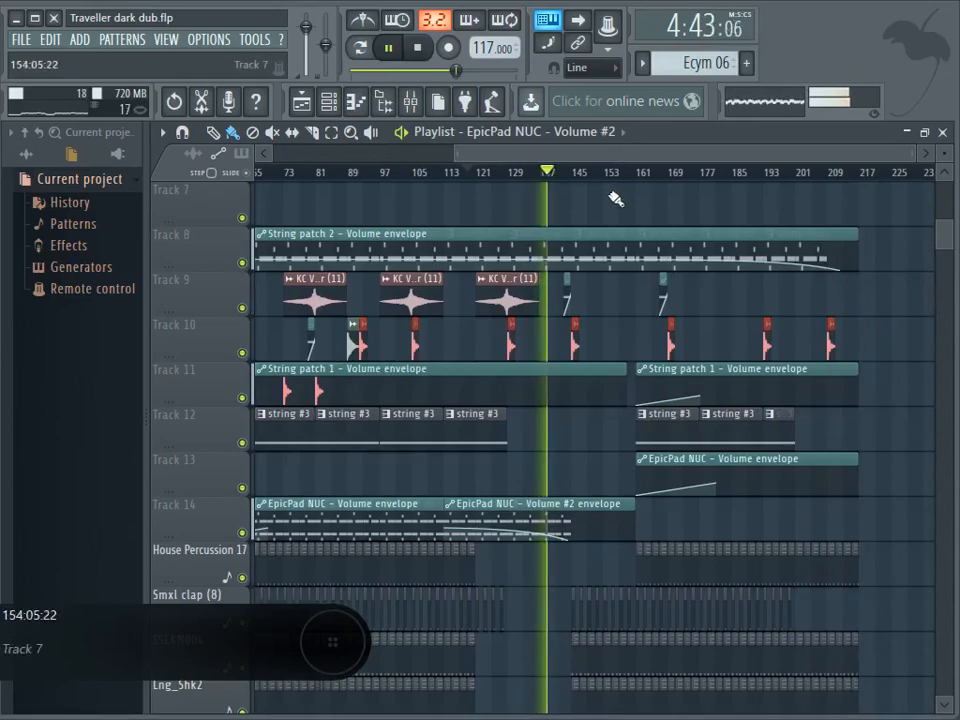
pyautogui.scroll(-2, 570, 260)
pyautogui.click(420, 49)
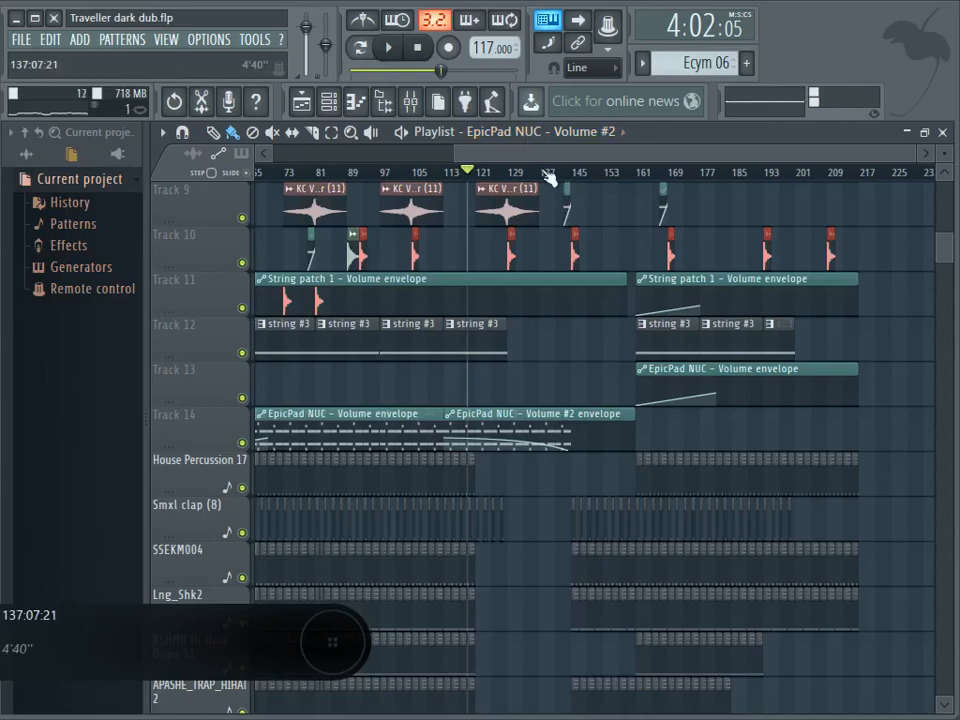
# Play the arrangement from bar 144, just before the percussion comes back in, follow the percussion tracks, and stop playback
pyautogui.scroll(-8, 555, 368)
pyautogui.scroll(9, 557, 369)
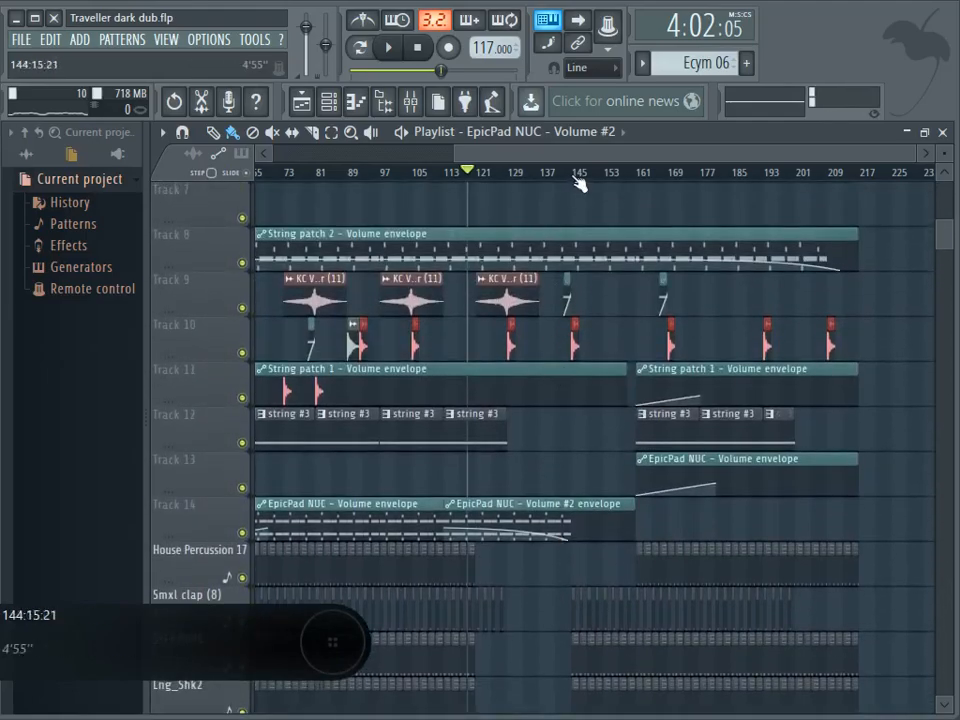
pyautogui.click(576, 173)
pyautogui.click(570, 175)
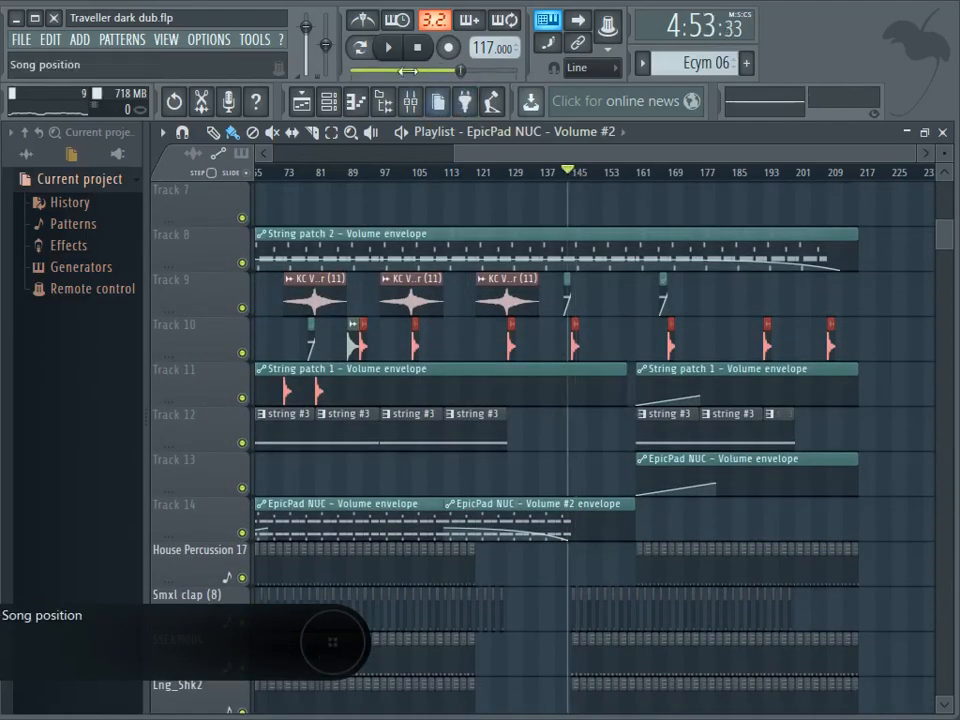
pyautogui.scroll(3, 562, 197)
pyautogui.scroll(4, 576, 174)
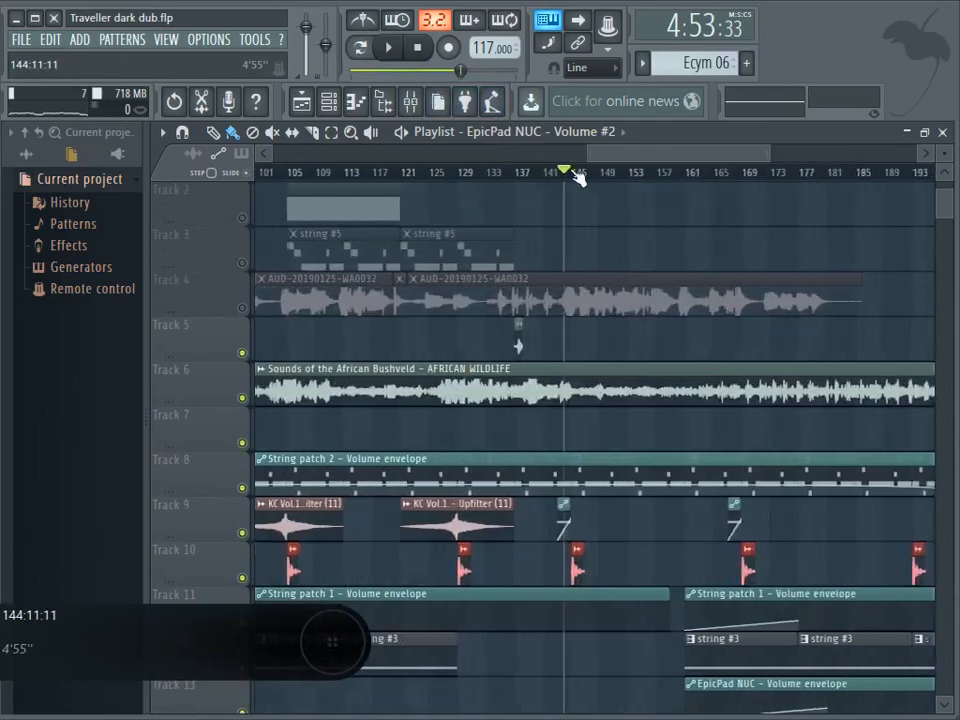
pyautogui.click(388, 47)
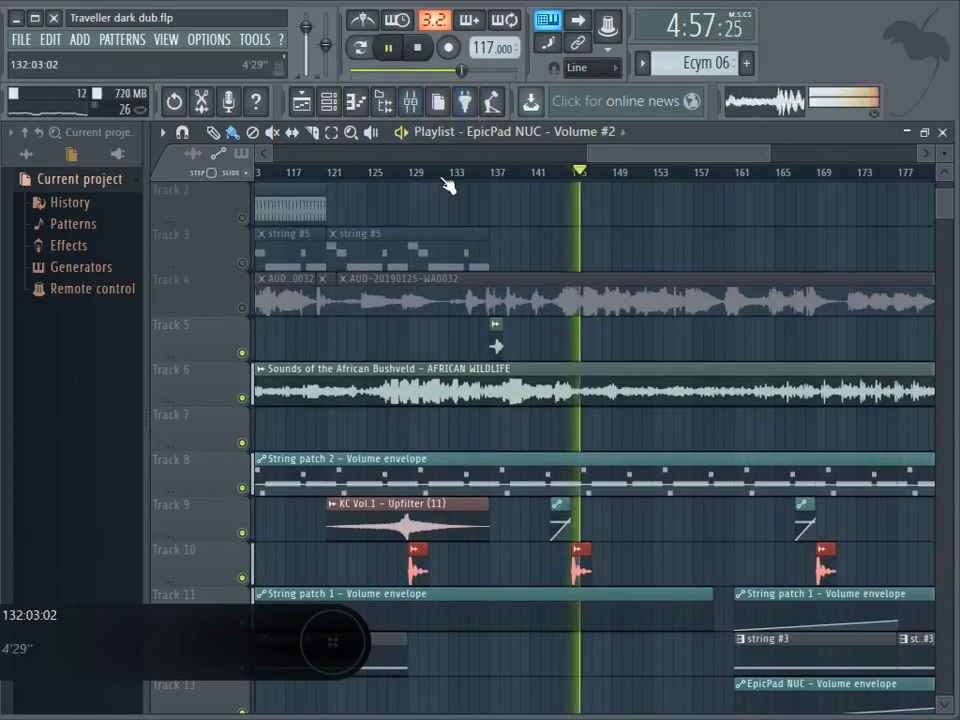
pyautogui.scroll(-10, 542, 238)
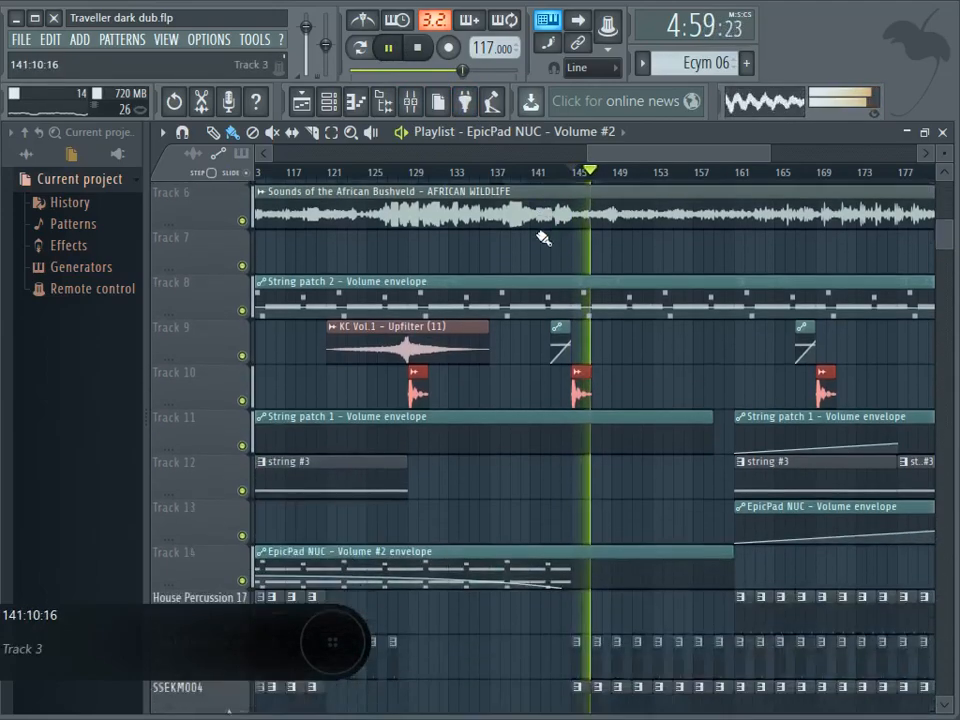
pyautogui.scroll(-2, 542, 240)
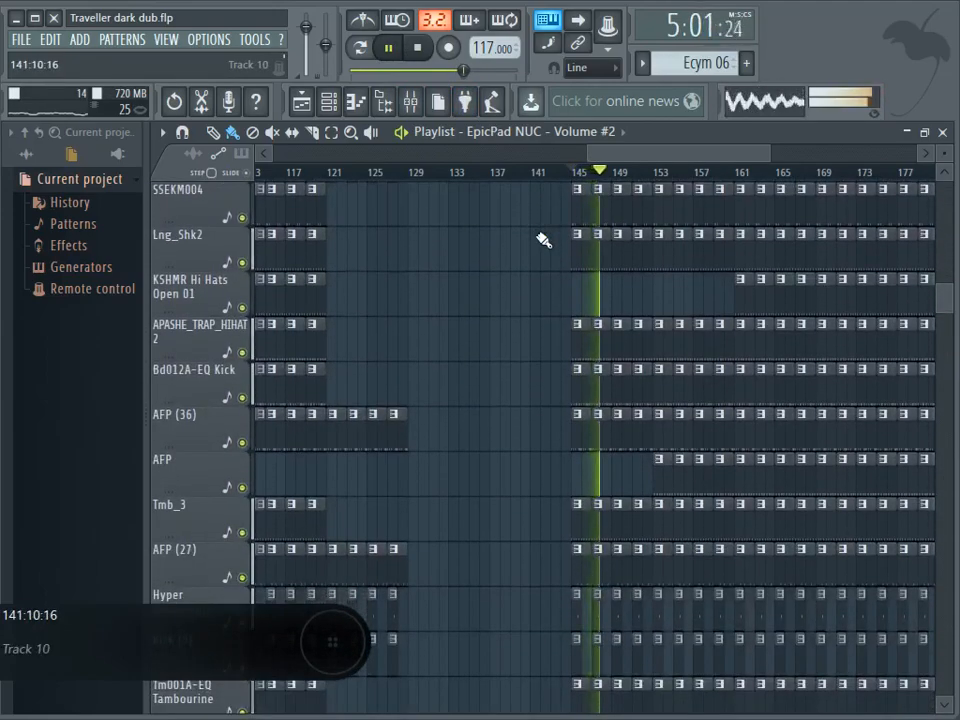
pyautogui.click(424, 52)
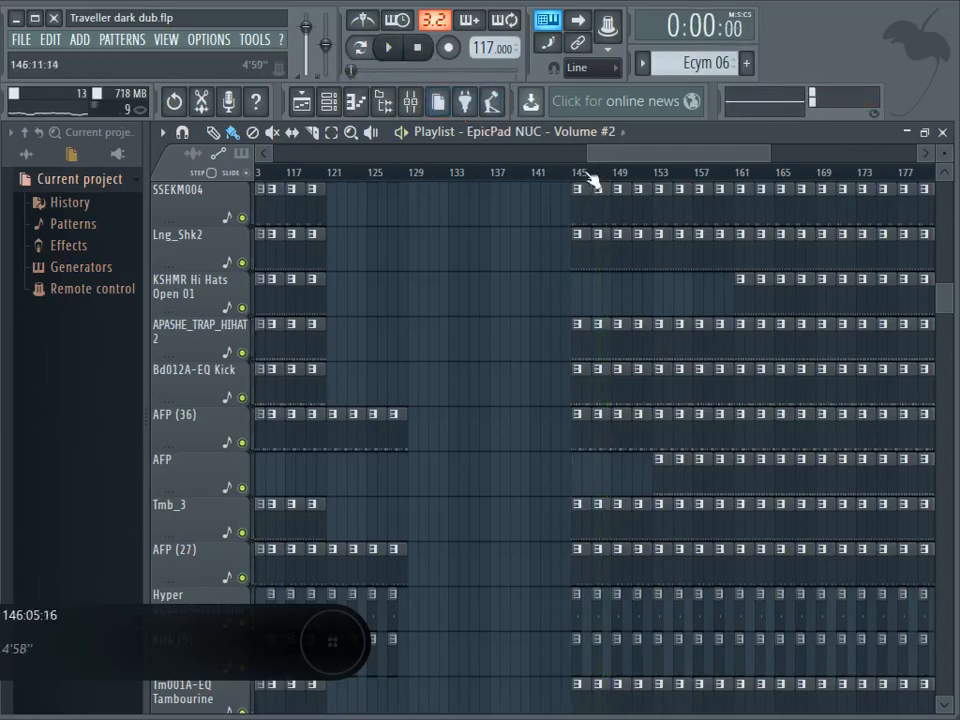
# Examine where the percussion, string and effect clips re-enter after the breakdown and end toward the close of the song
pyautogui.scroll(-4, 587, 177)
pyautogui.scroll(-1, 587, 177)
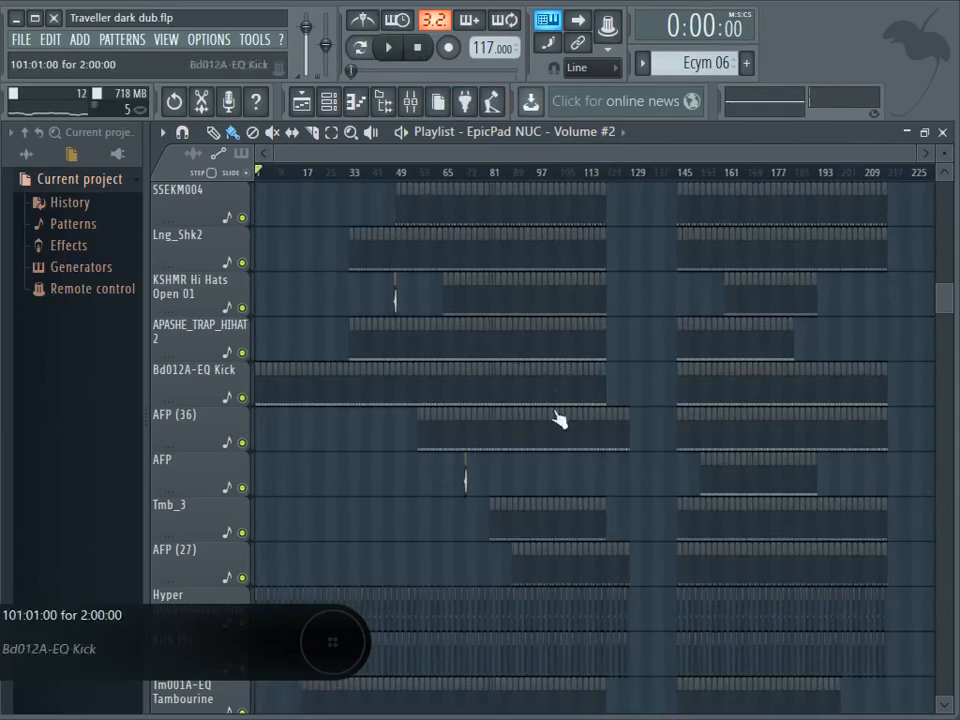
pyautogui.scroll(-3, 778, 538)
pyautogui.scroll(3, 765, 553)
pyautogui.scroll(4, 765, 553)
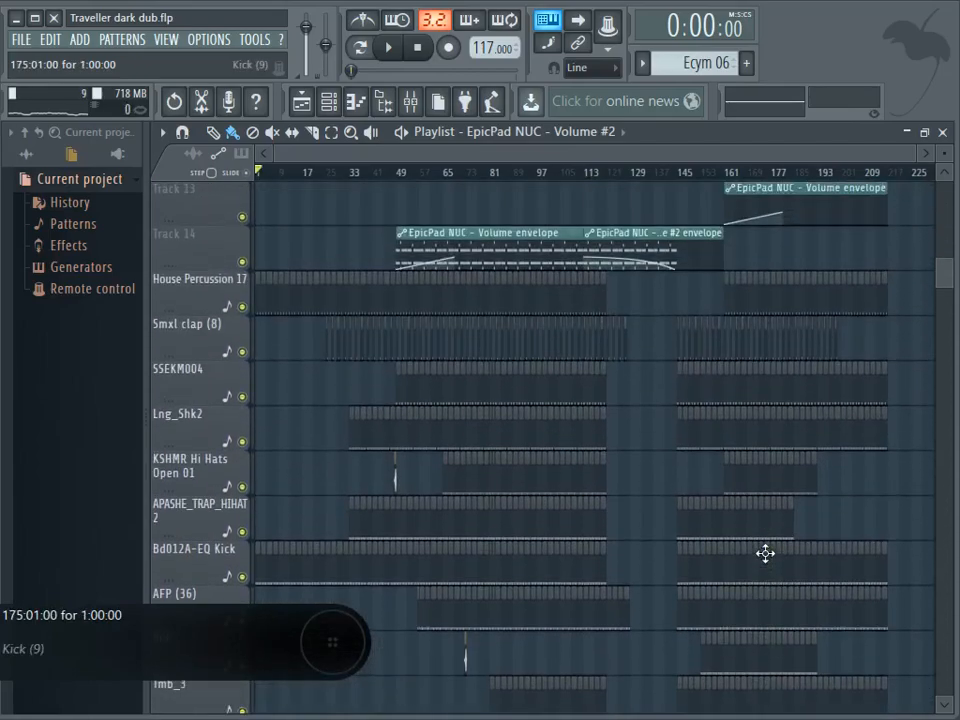
pyautogui.scroll(2, 765, 553)
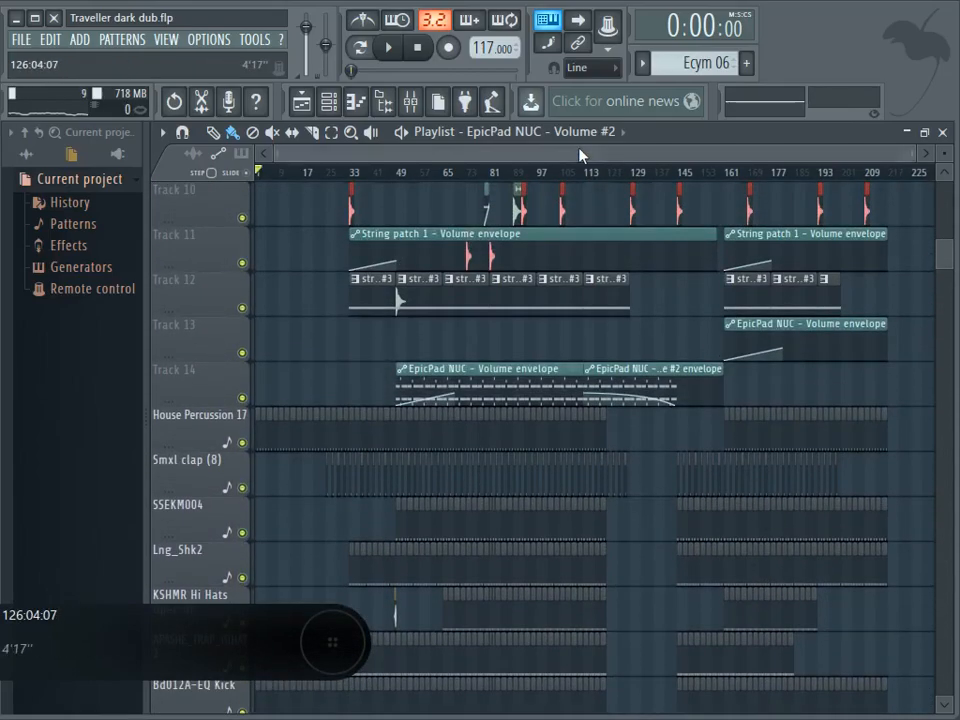
pyautogui.moveTo(580, 155); pyautogui.dragTo(690, 184)
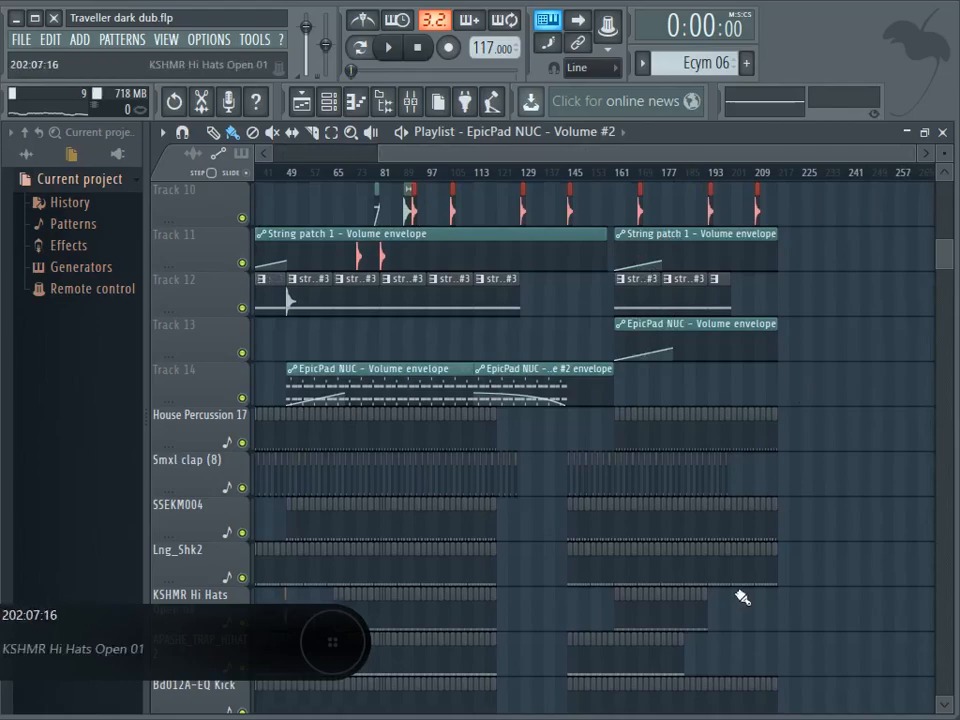
pyautogui.scroll(-10, 741, 597)
pyautogui.moveTo(942, 350); pyautogui.dragTo(944, 215)
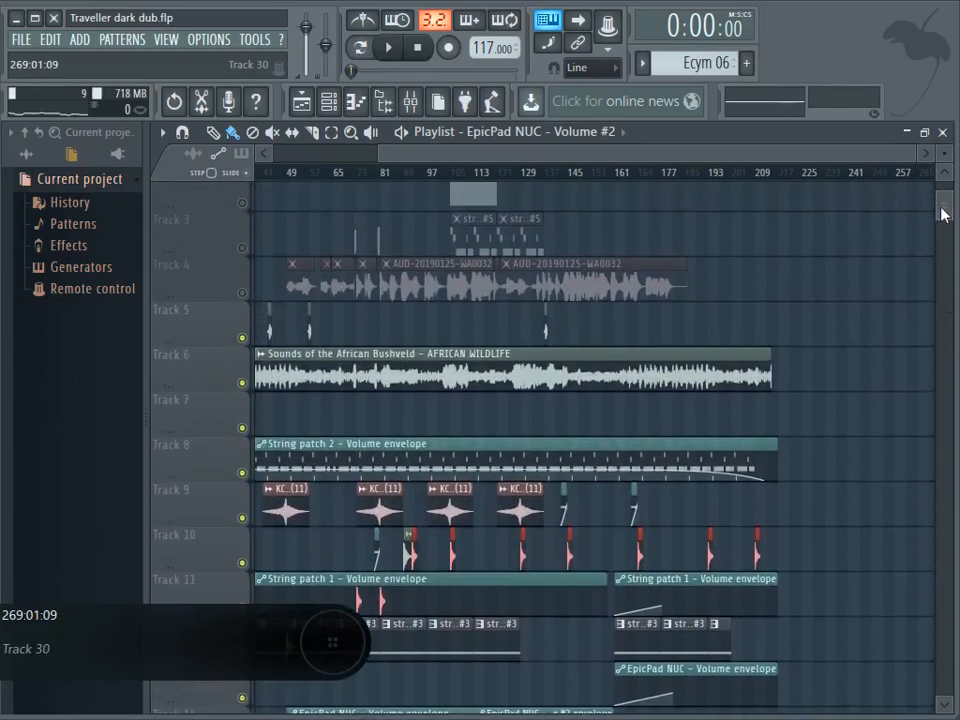
# Review the whole arrangement from bar 1 across all tracks, from the upper audio clips down to the filter frequency envelope
pyautogui.moveTo(885, 153); pyautogui.dragTo(675, 154)
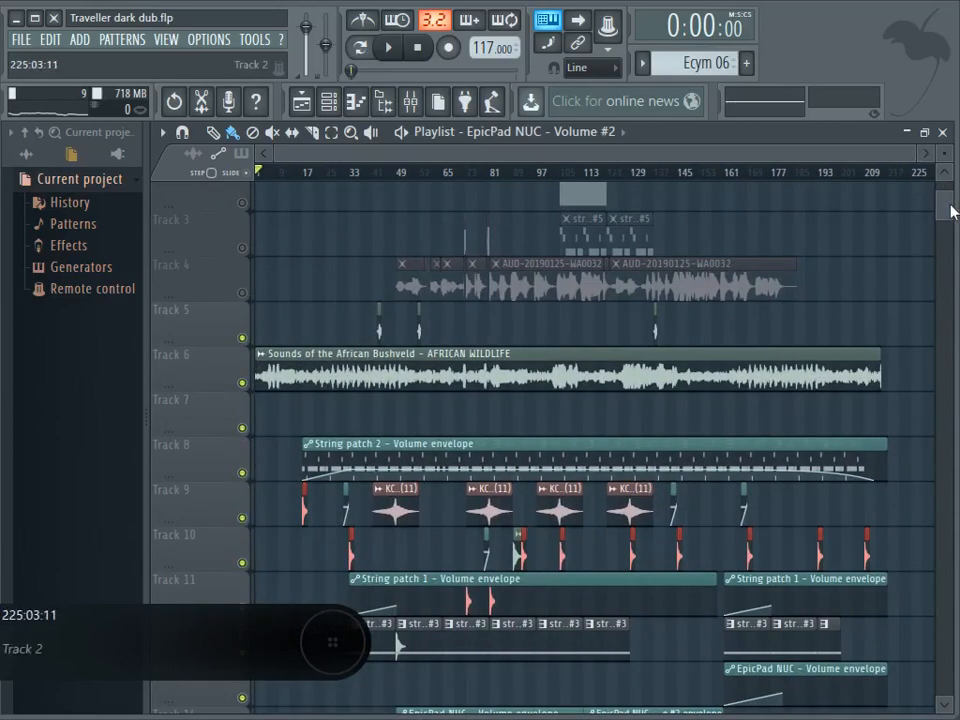
pyautogui.moveTo(950, 208); pyautogui.dragTo(948, 322)
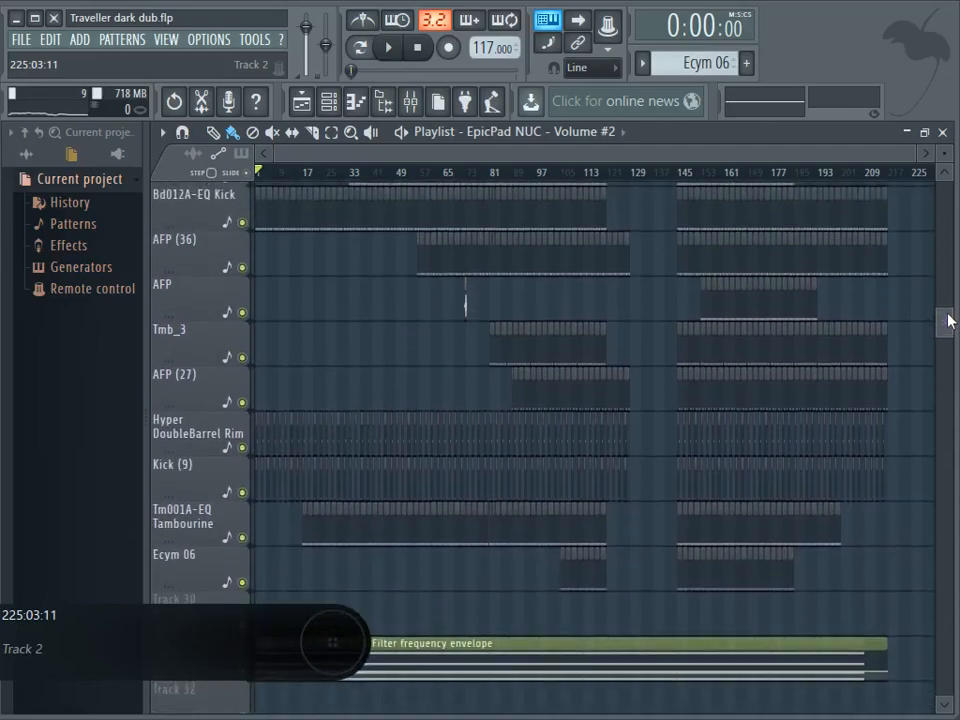
pyautogui.moveTo(948, 323); pyautogui.dragTo(950, 275)
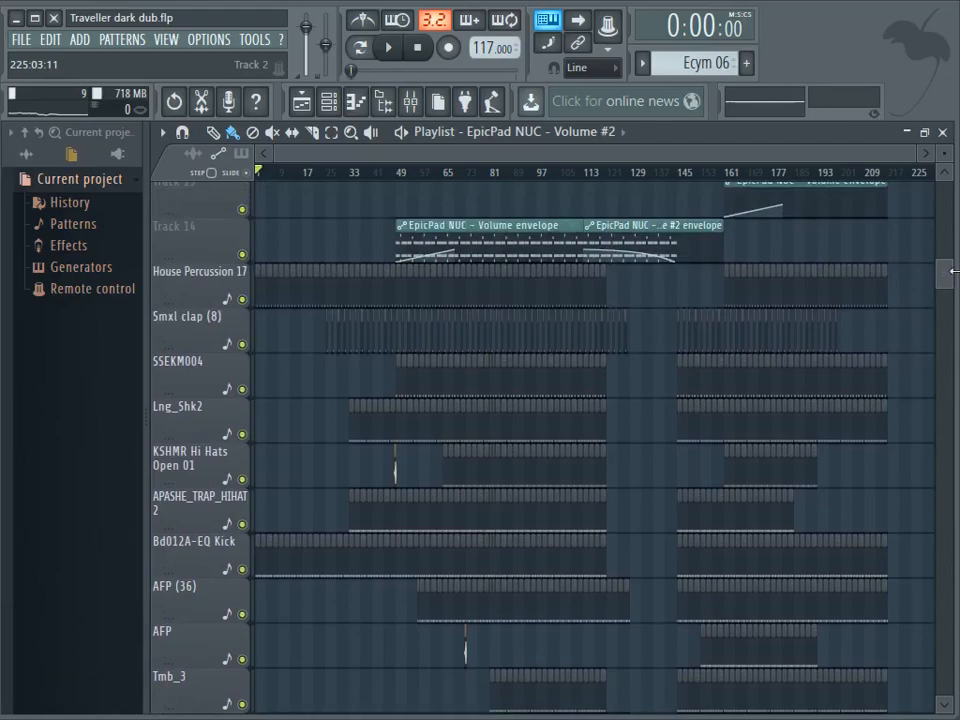
pyautogui.moveTo(948, 279); pyautogui.dragTo(948, 287)
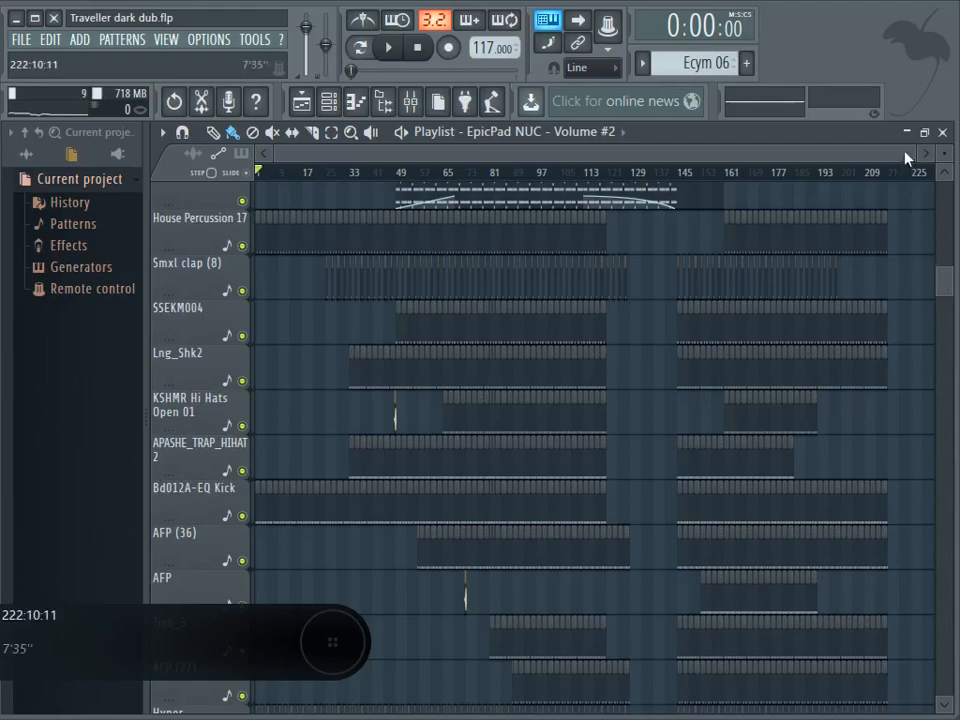
pyautogui.moveTo(913, 152); pyautogui.dragTo(953, 230)
pyautogui.moveTo(948, 287); pyautogui.dragTo(936, 158)
pyautogui.moveTo(946, 204); pyautogui.dragTo(943, 232)
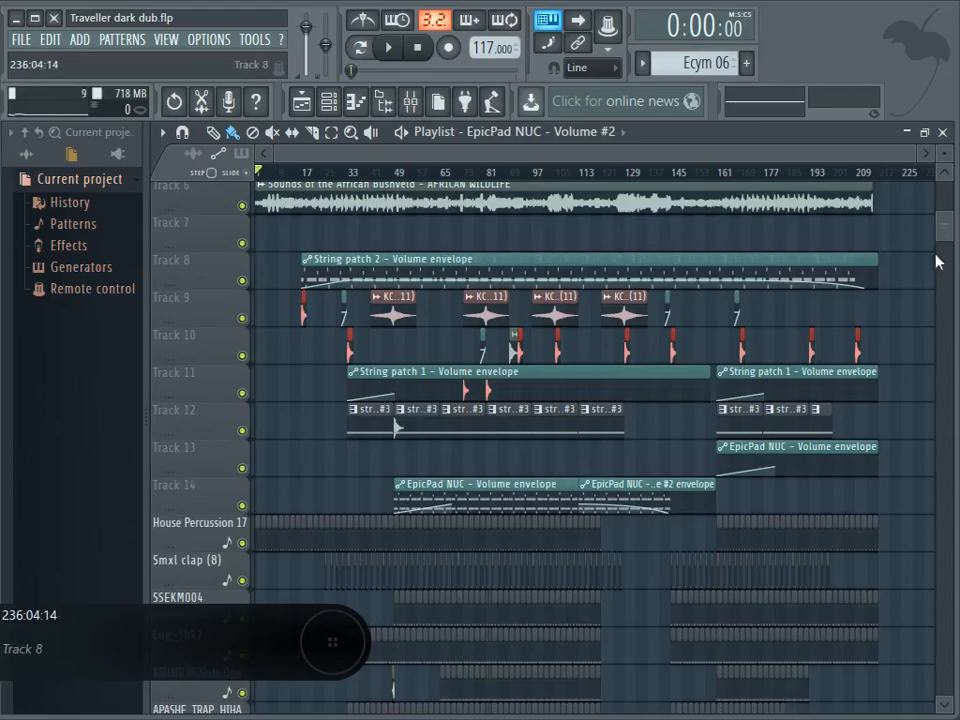
pyautogui.moveTo(946, 234); pyautogui.dragTo(480, 156)
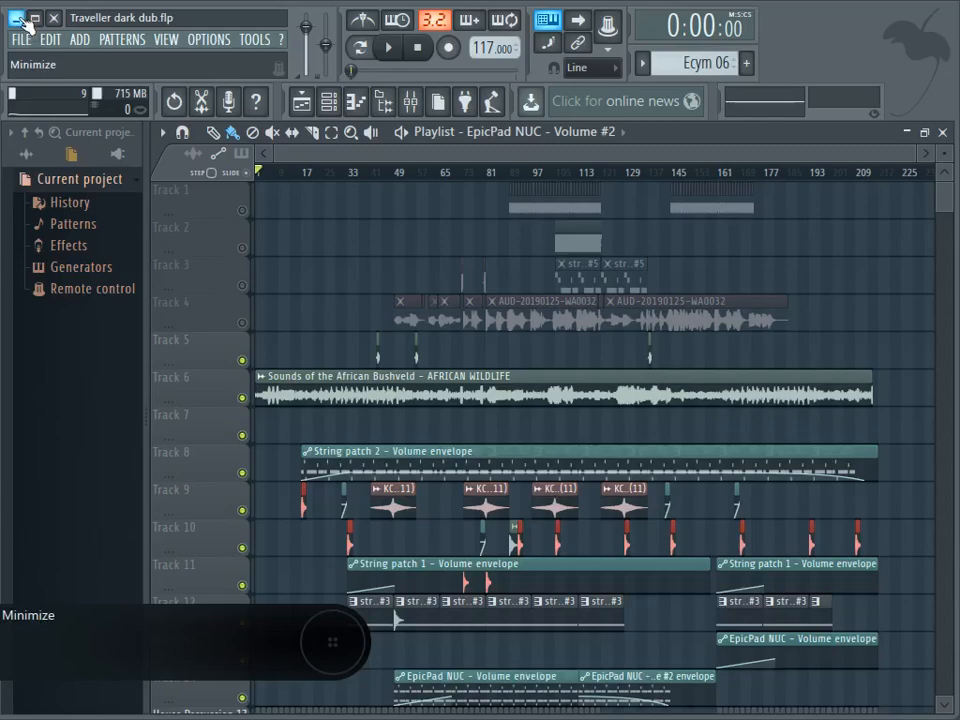
# Minimize the project window and switch to OBS
pyautogui.click(20, 19)
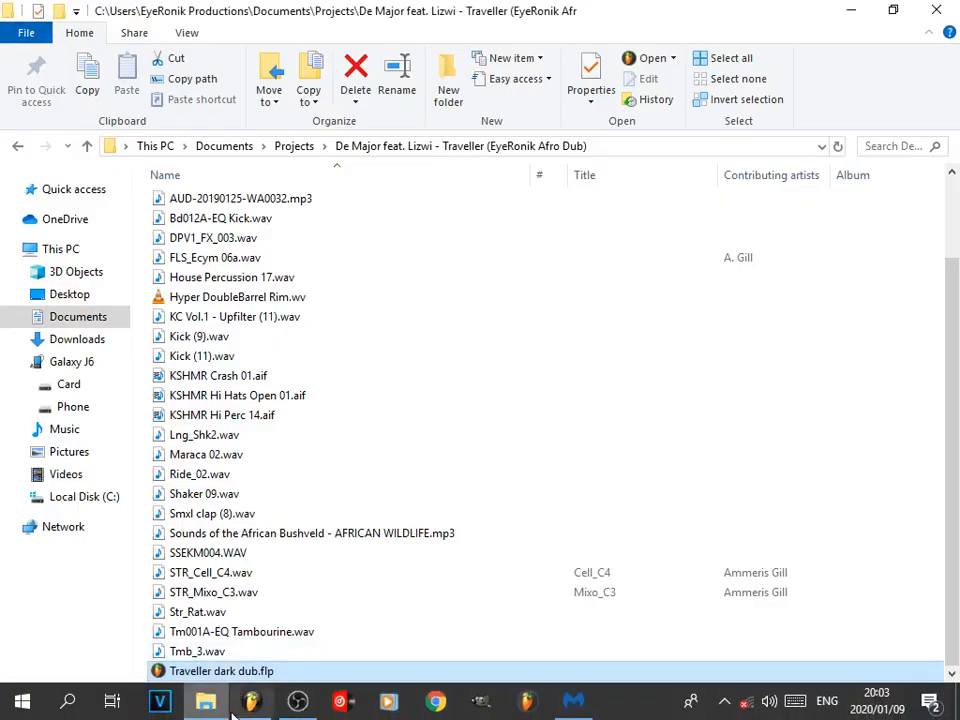
pyautogui.click(297, 702)
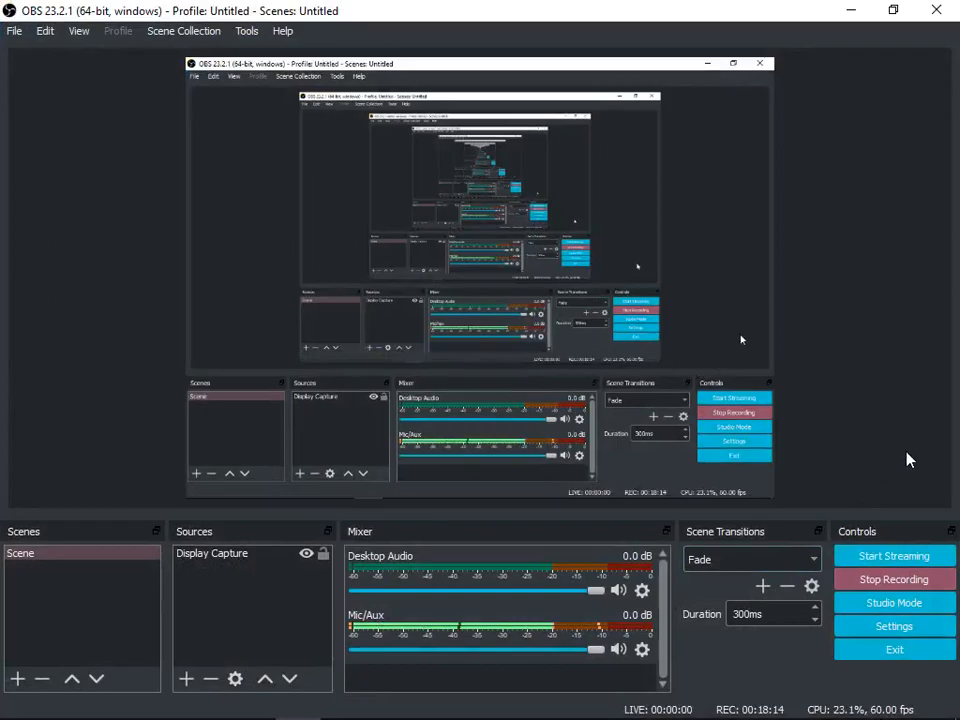